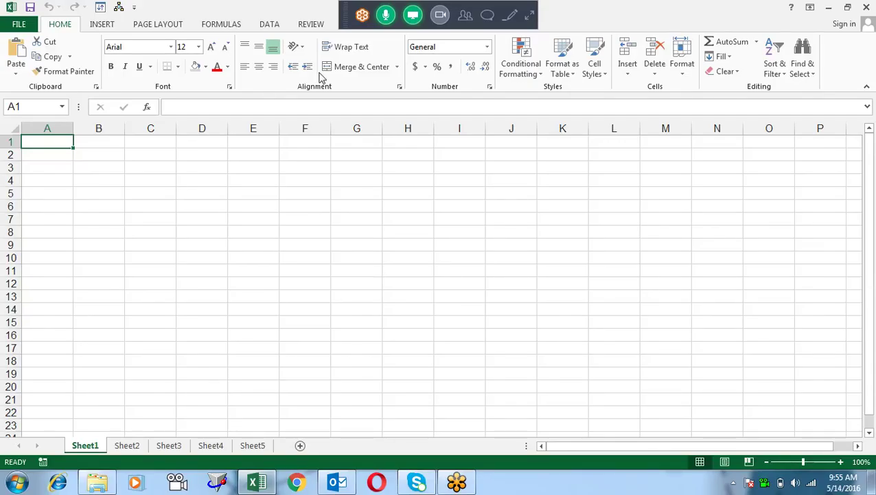
- Focus the blank Book6 workbook and switch the ribbon to the DEVELOPER tab
left_click(344, 7)
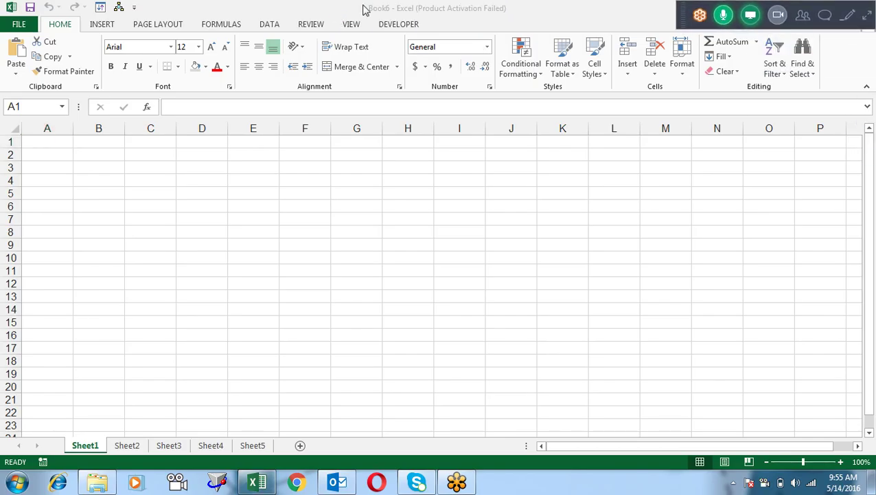
left_click(682, 21)
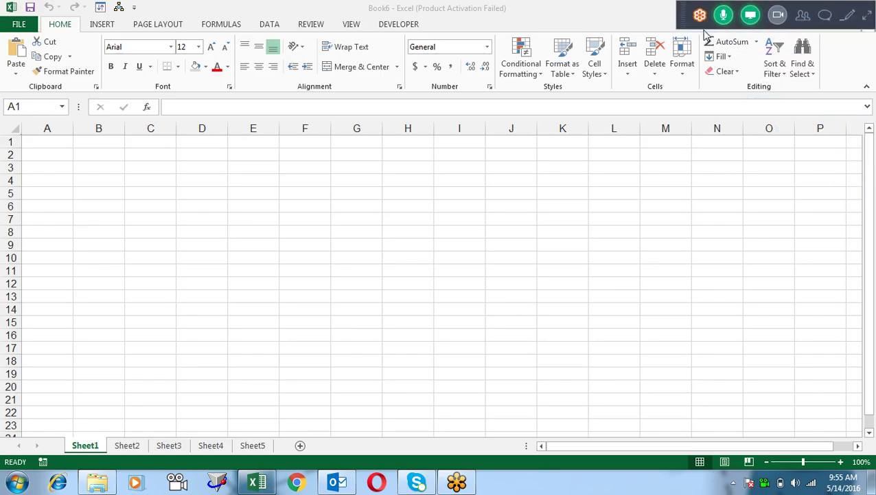
left_click(388, 26)
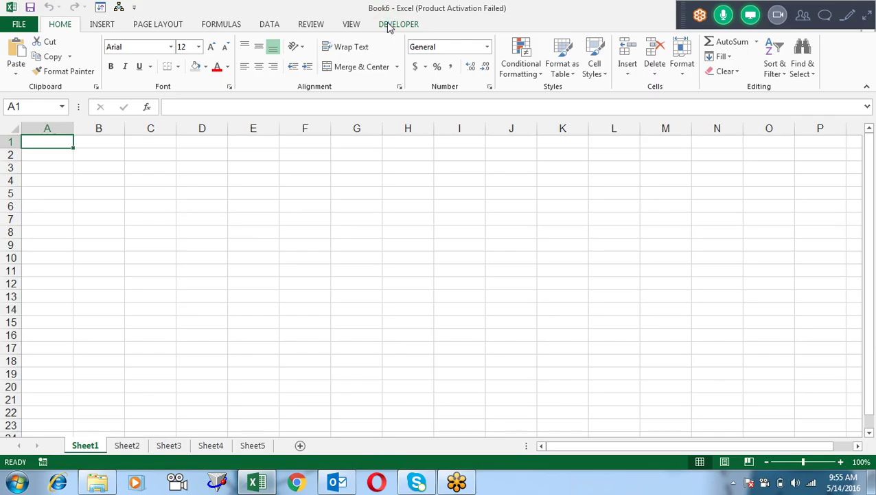
left_click(406, 28)
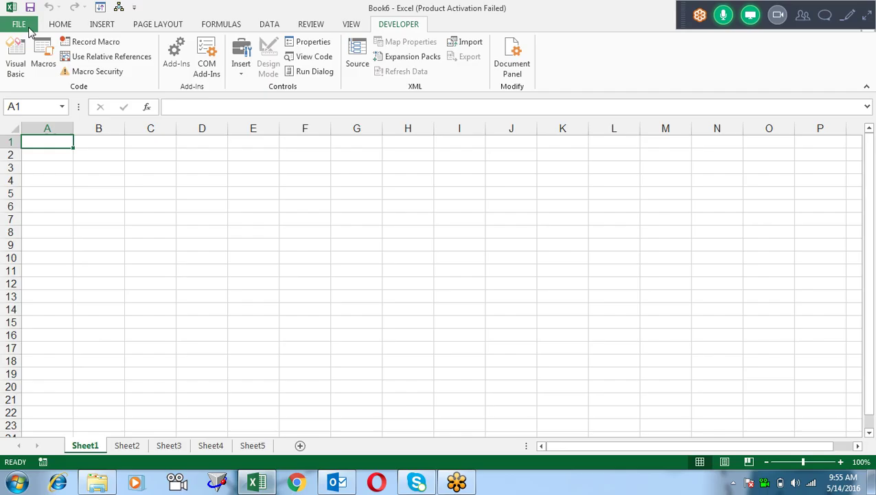
left_click(28, 27)
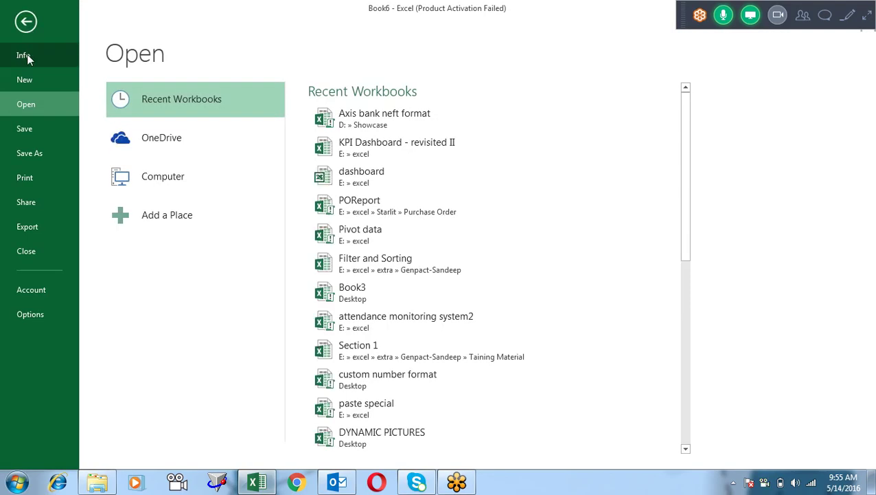
left_click(32, 316)
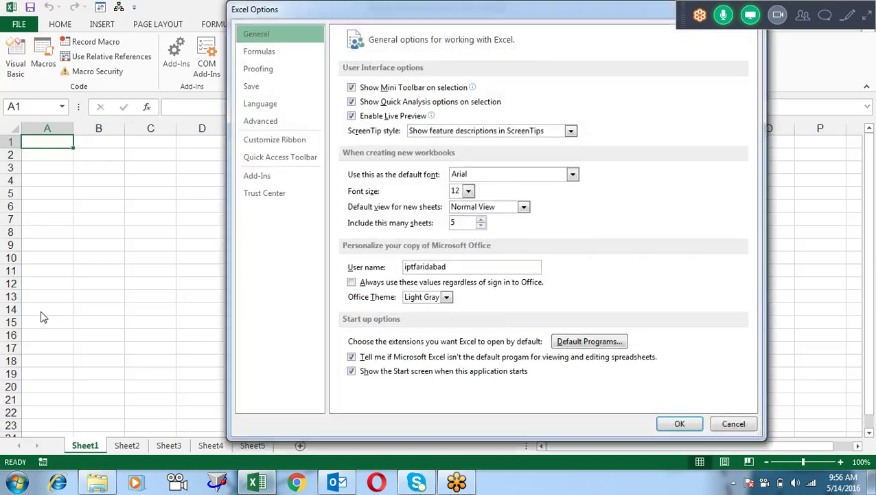
left_click(300, 142)
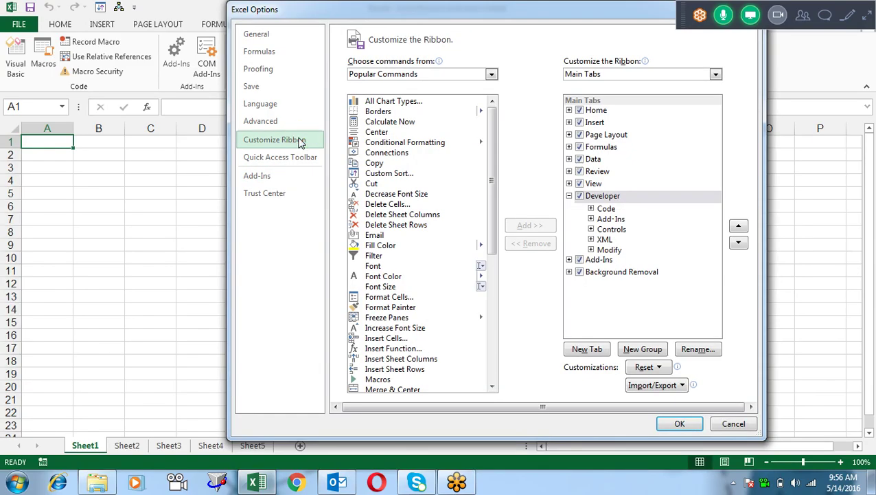
left_click(581, 197)
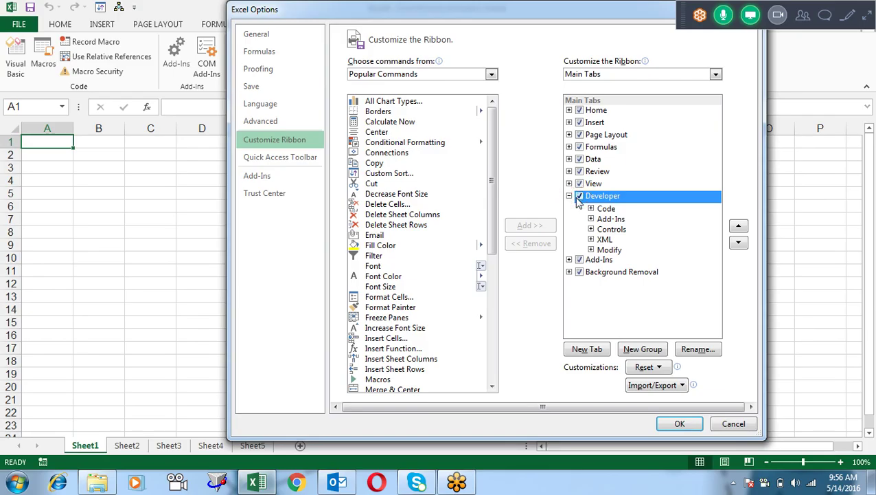
left_click(680, 424)
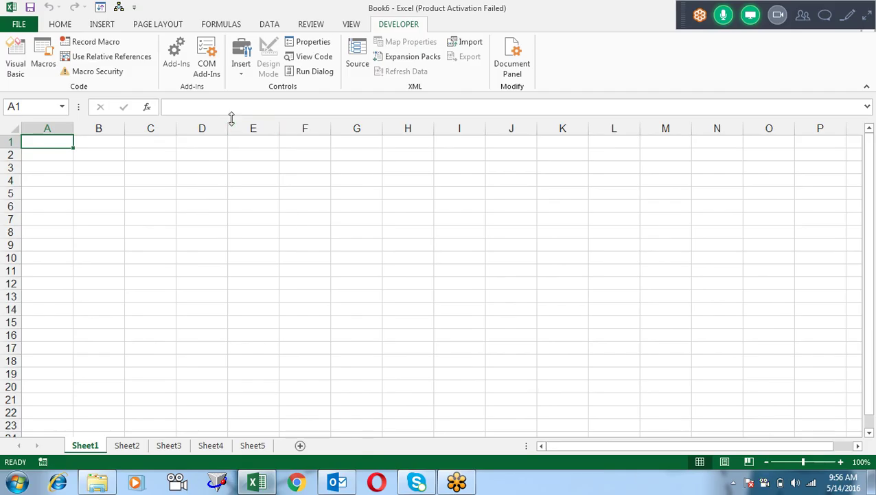
left_click(245, 77)
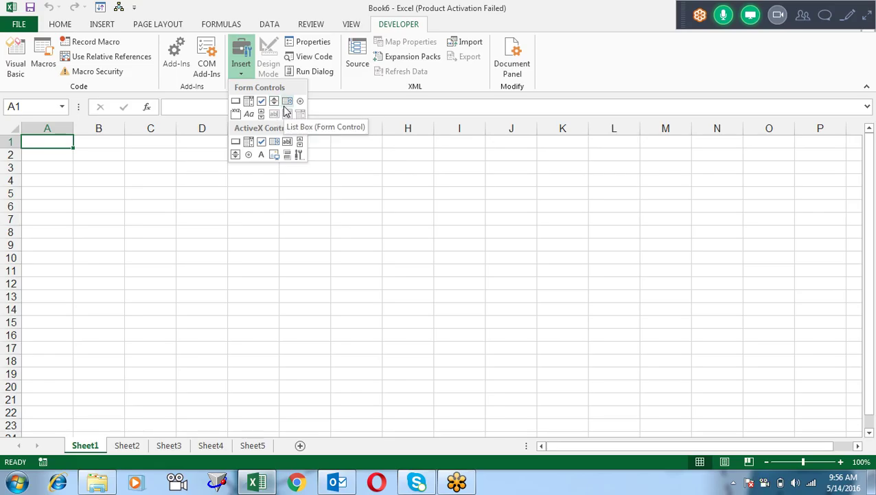
left_click(194, 177)
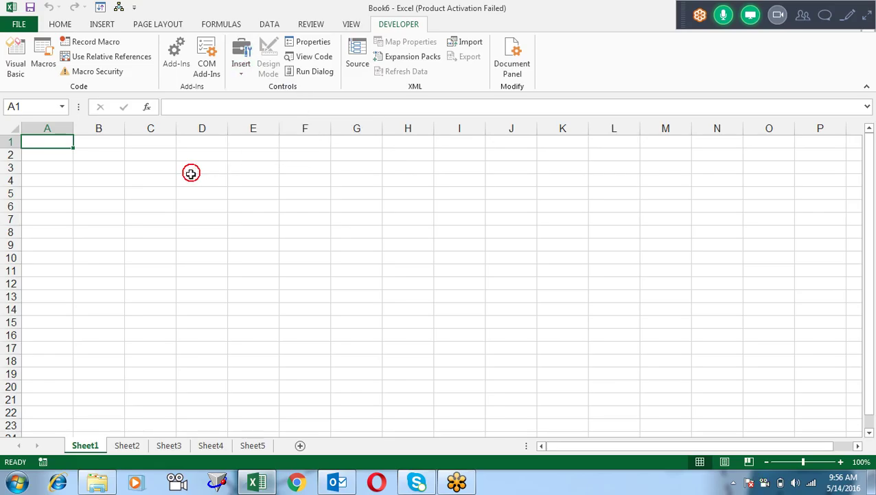
left_click(62, 165)
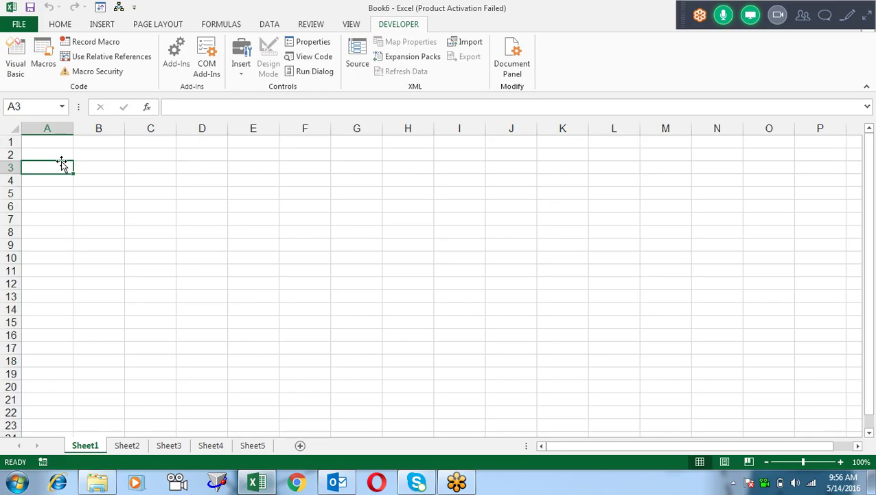
- Enter the headers Name, Sales and TARget in A2:C2
left_click(64, 156)
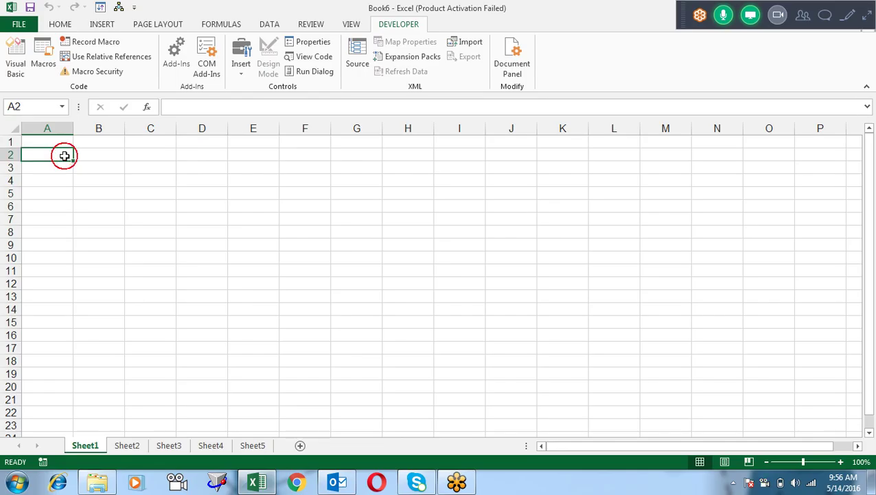
type("Name")
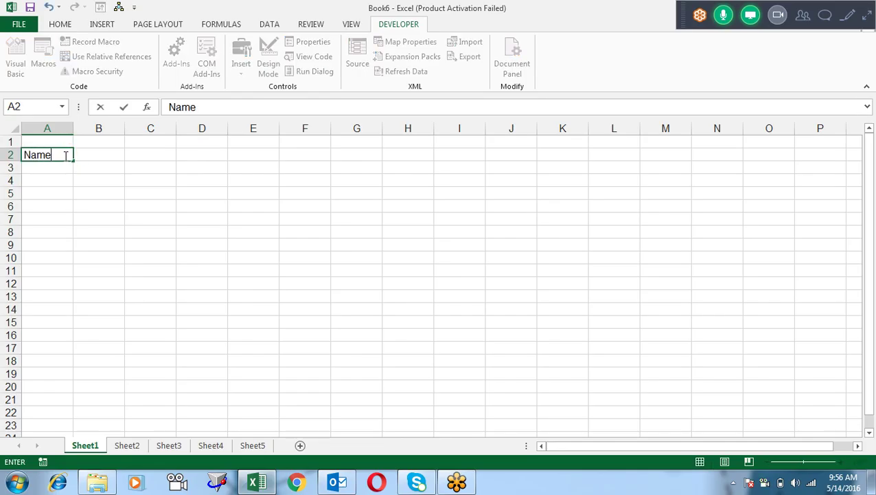
key("Tab")
type("C")
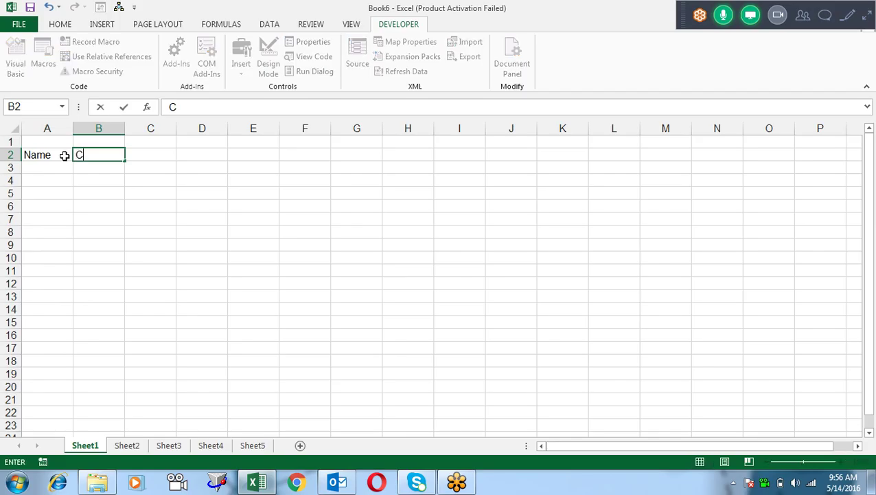
key("Escape")
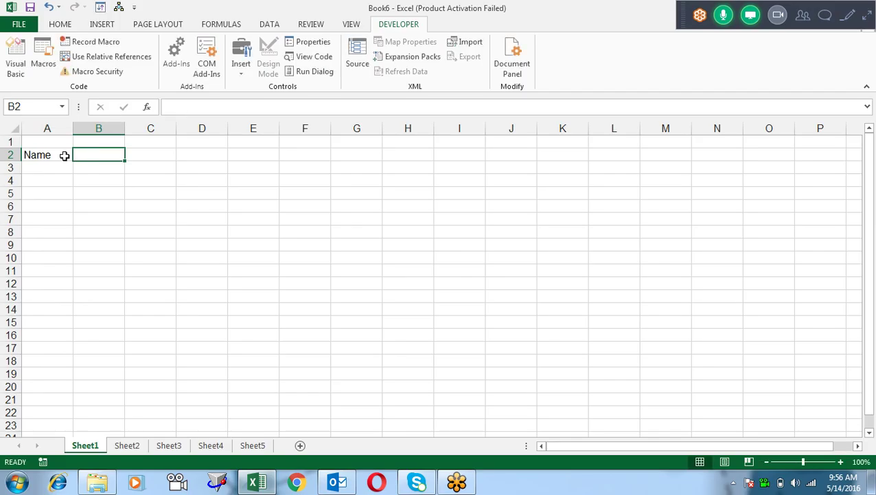
type("Sales")
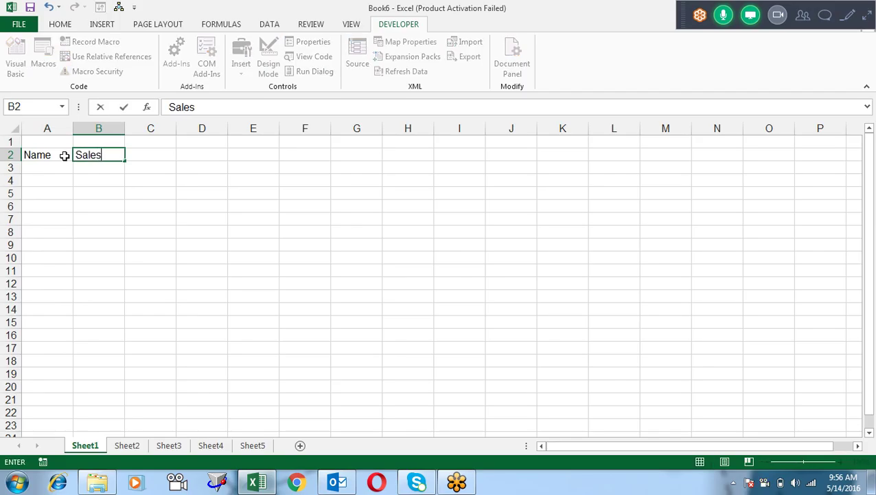
key("Tab")
type("TARget")
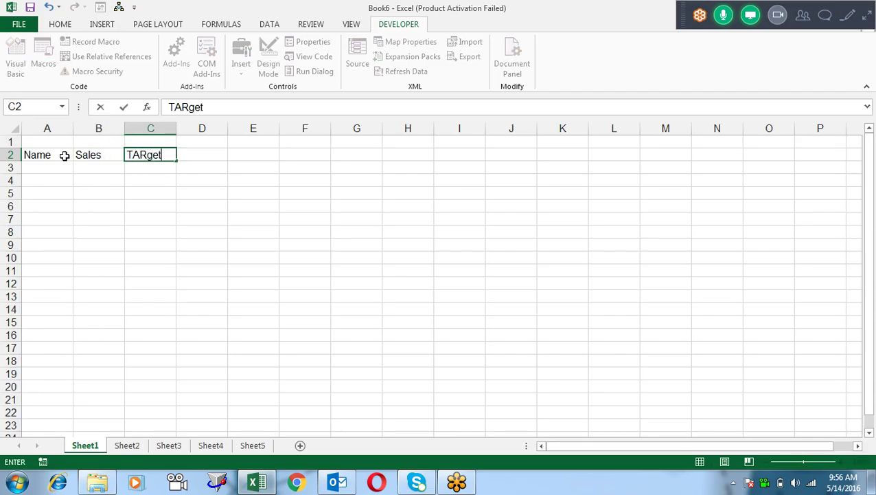
key("Return")
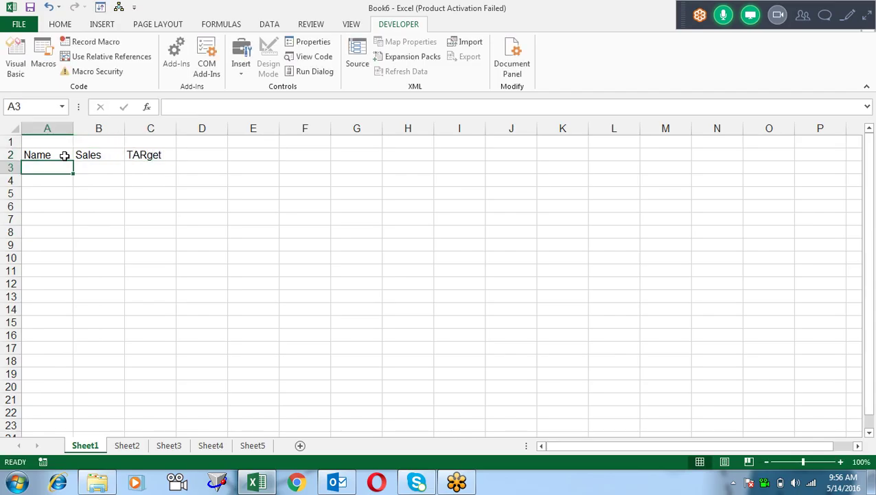
- Enter the first salesperson's name in A3
type("sadne")
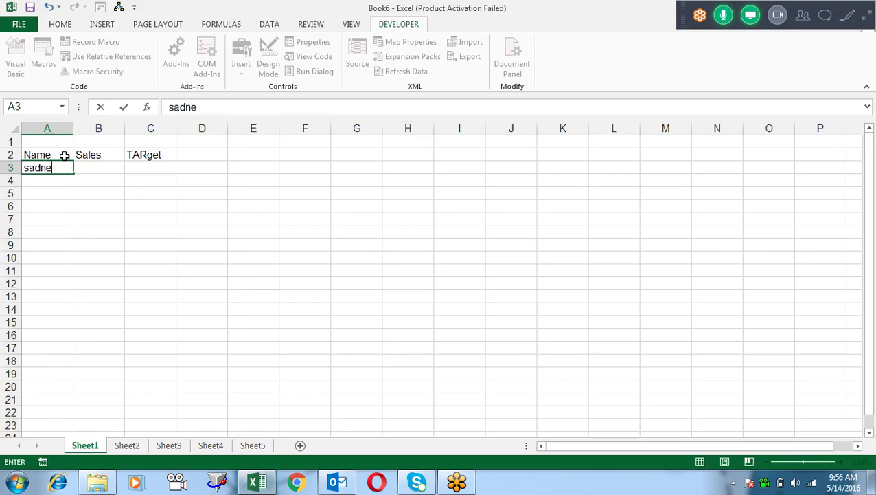
key("BackSpace")
type("ndeep")
key("Tab")
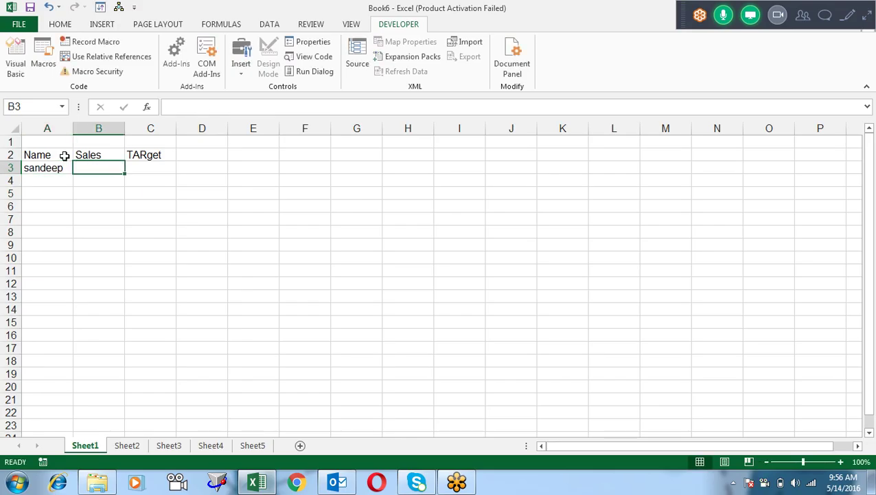
- Fill B3:C3 with =RANDBETWEEN(10,90) using Ctrl+Enter
key("Left")
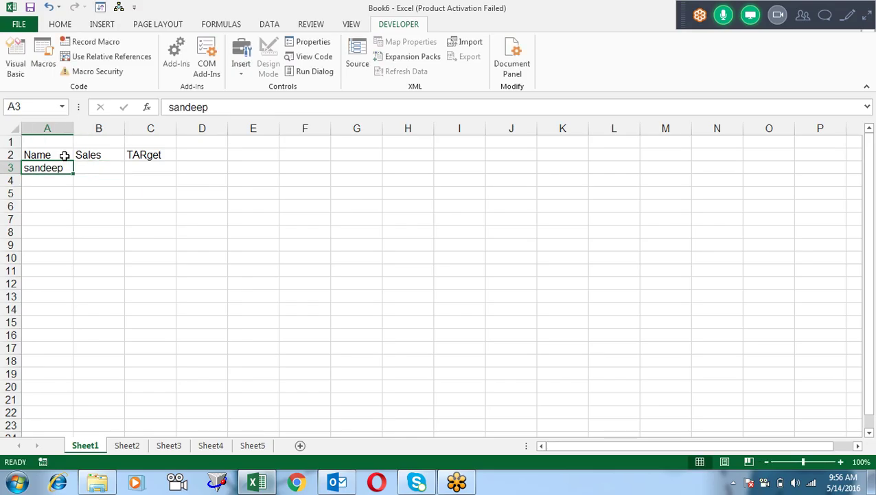
key("Up")
key("Right")
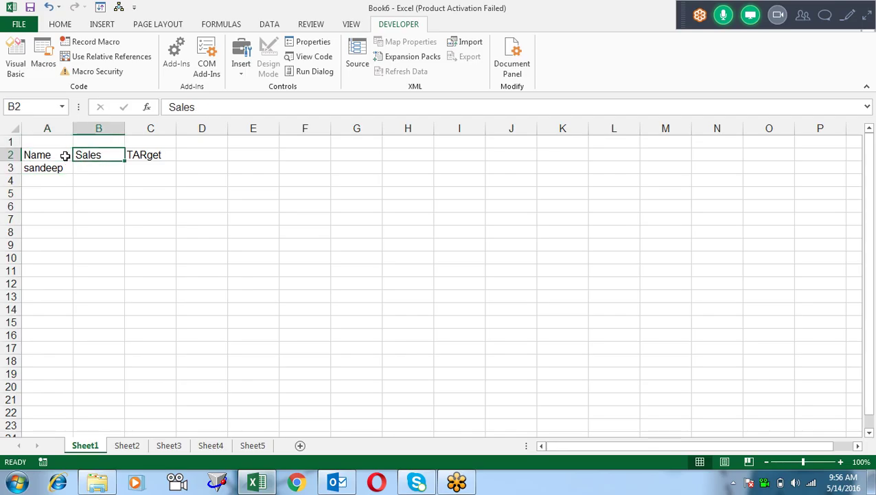
key("Down")
key("shift+Right")
type("=r")
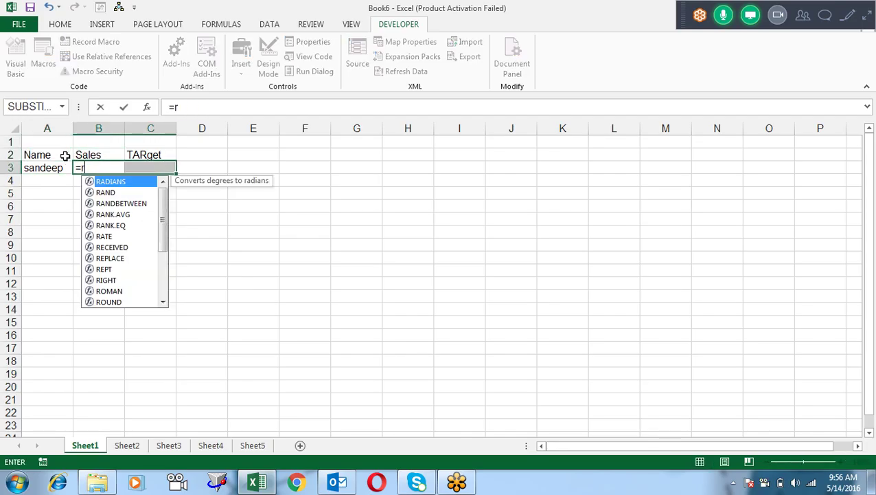
type("a")
key("Down")
key("Down")
key("Tab")
type("10,90)")
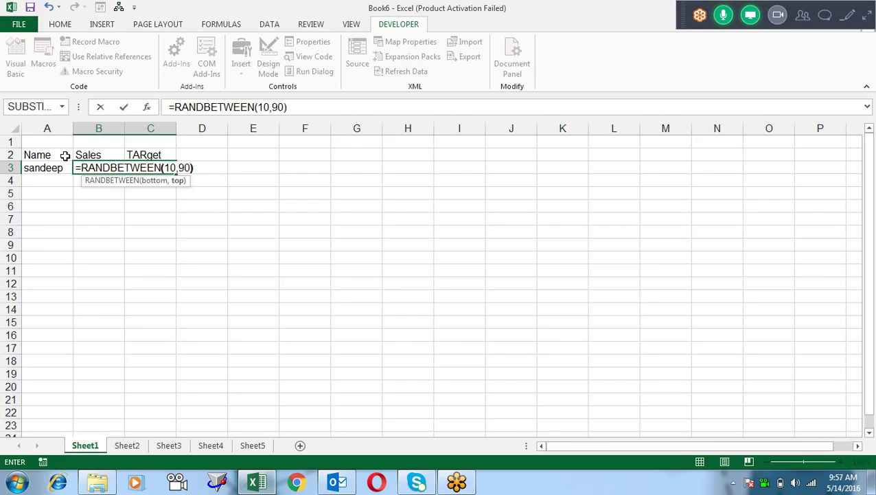
key("ctrl+Return")
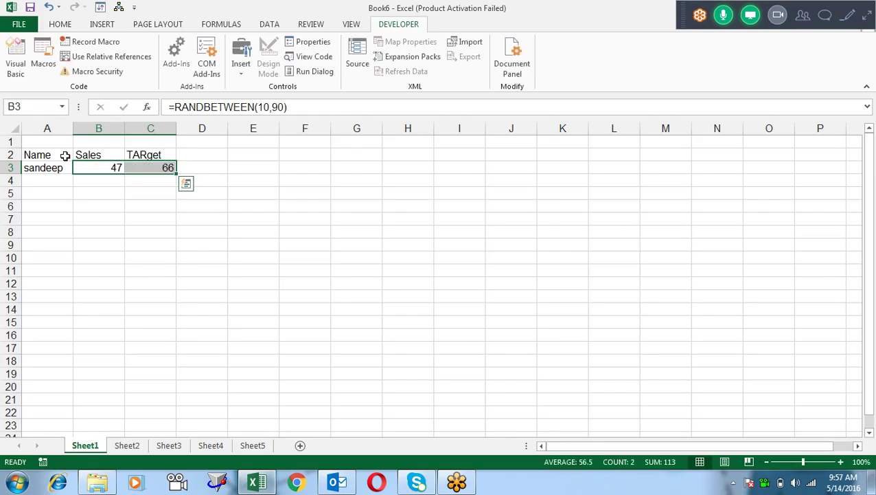
- Glance at Quick Analysis options, then select the record A3:C3
key("ctrl+q")
key("Left")
key("Left")
key("Escape")
key("Left")
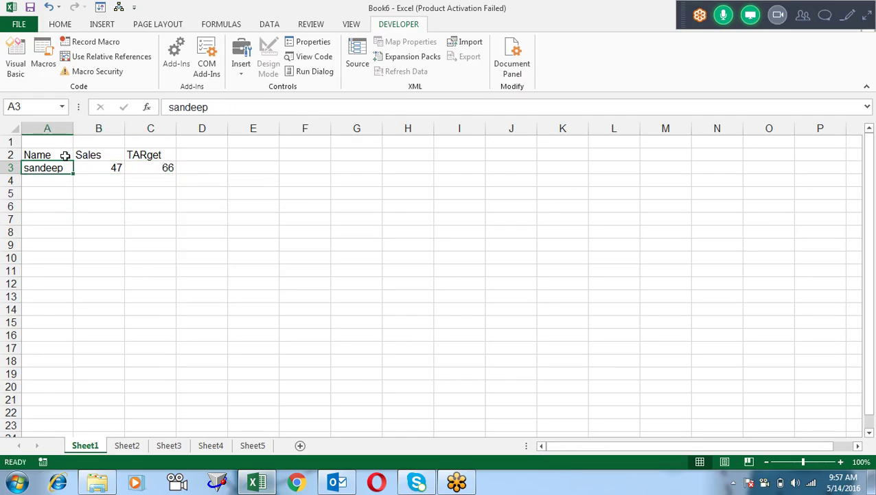
key("shift+Right")
key("shift+Right")
key("shift+Right")
key("shift+Left")
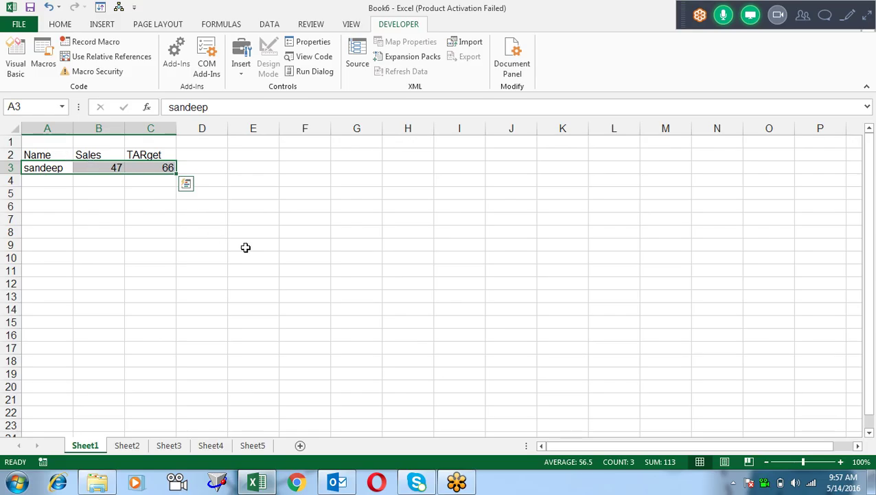
- Fill the first record down to row 8, then paste B3:C8 back as values only
mouse_move(178, 174)
left_mouse_down()
mouse_move(180, 250)
mouse_move(178, 243)
left_mouse_up()
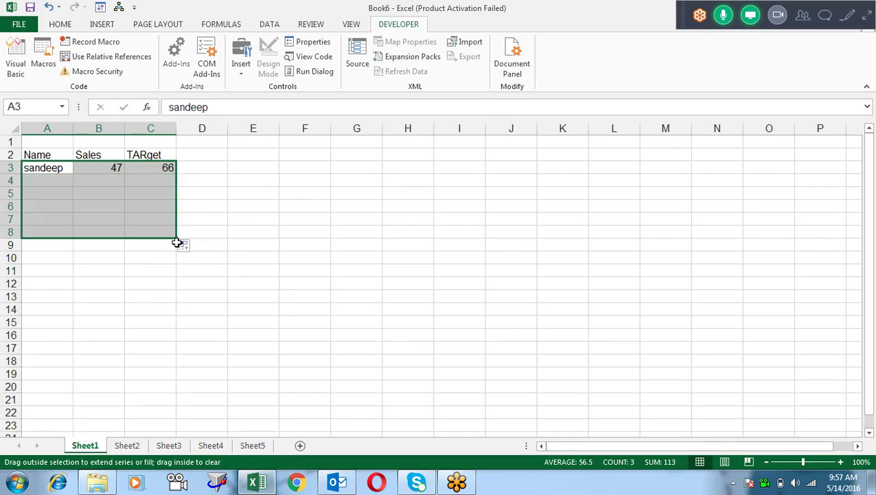
left_click(216, 210)
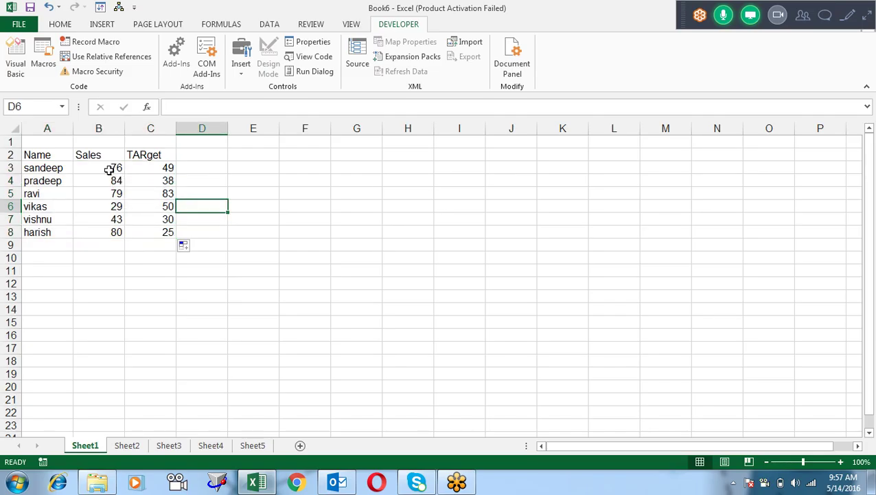
left_click_drag(109, 169, 159, 233)
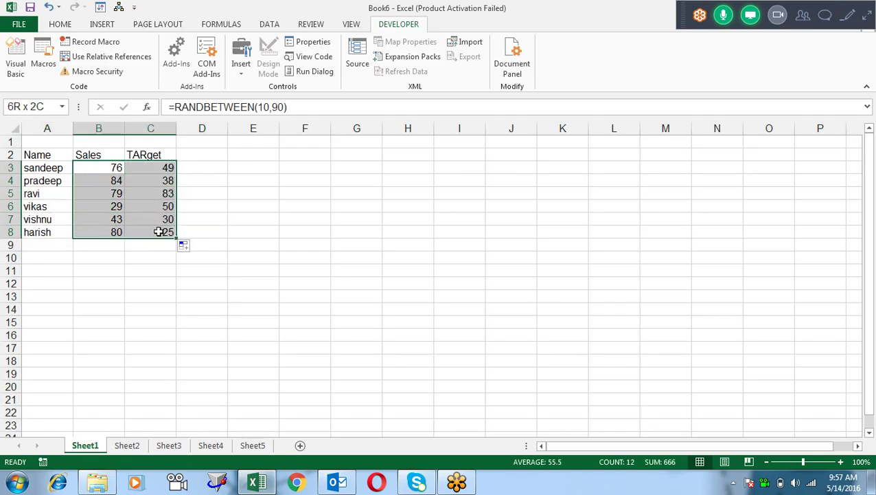
key("ctrl+c")
key("alt+e")
key("s")
key("v")
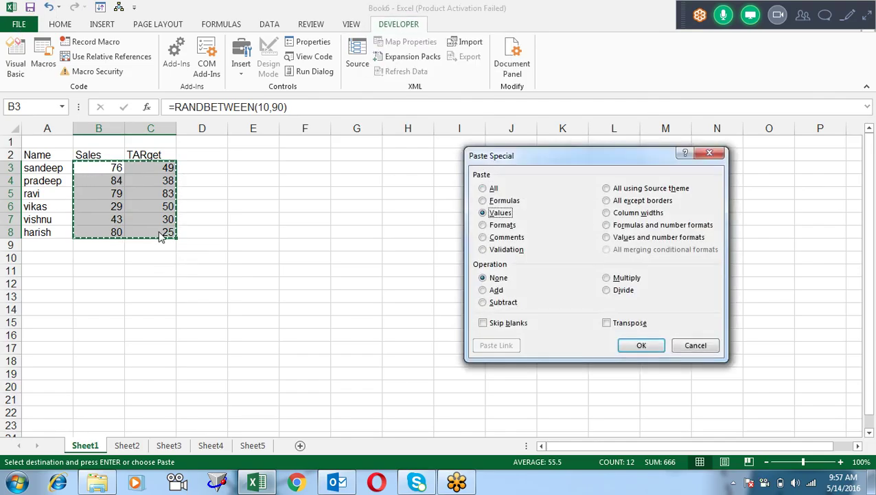
key("Return")
key("Escape")
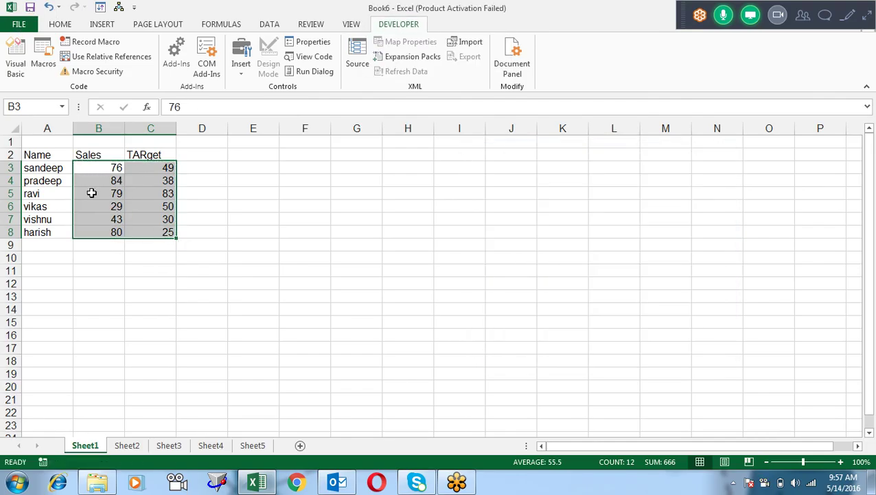
- Apply All Borders to empty cell A10 from the Home Borders menu
left_click(48, 193)
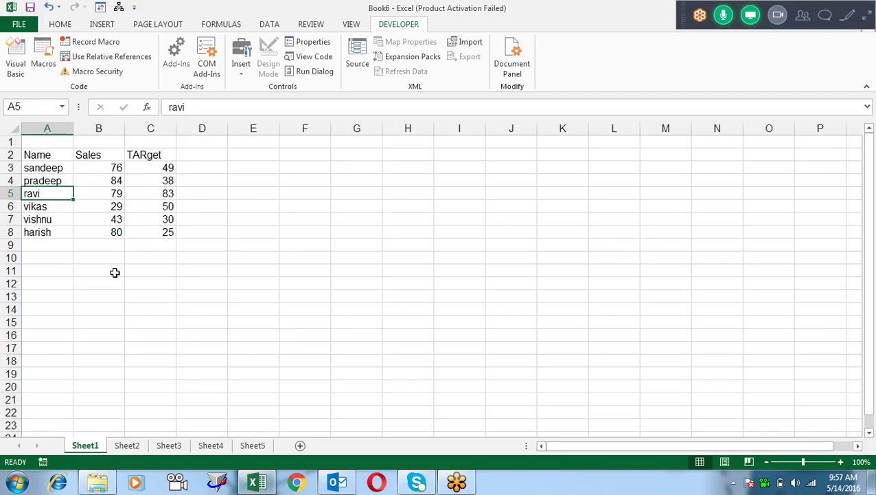
left_click(64, 261)
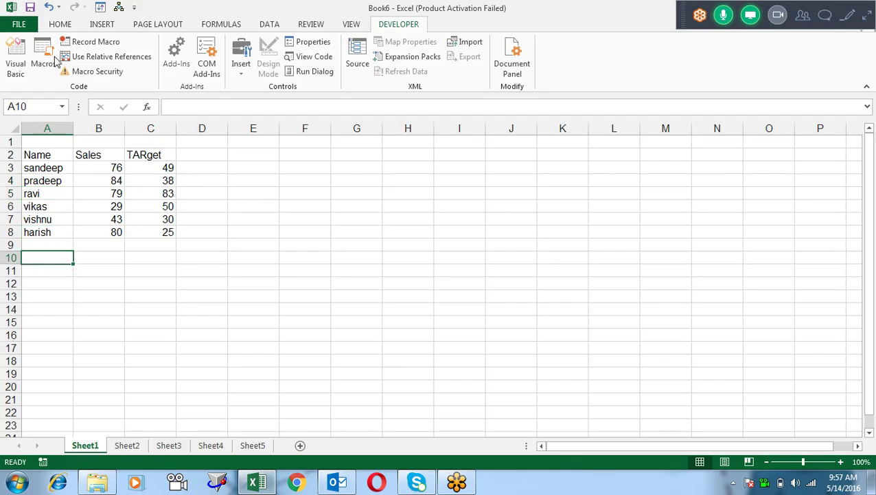
left_click(59, 24)
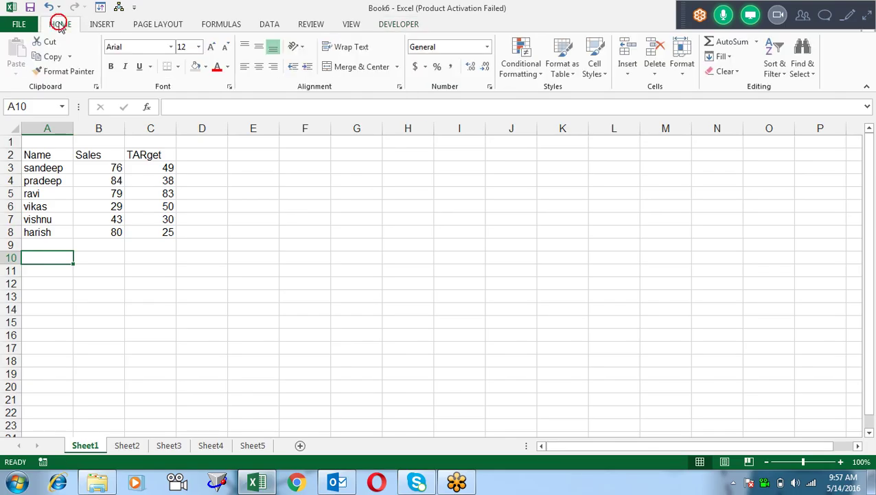
left_click(177, 67)
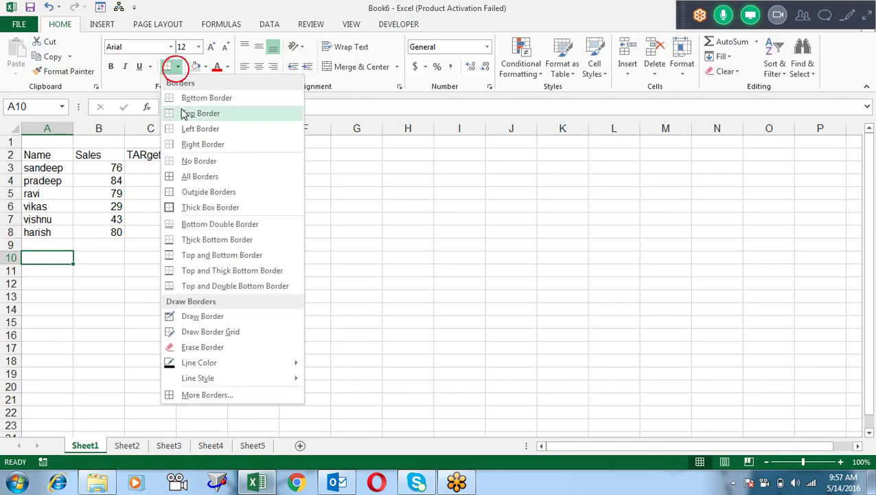
left_click(178, 177)
left_click(88, 278)
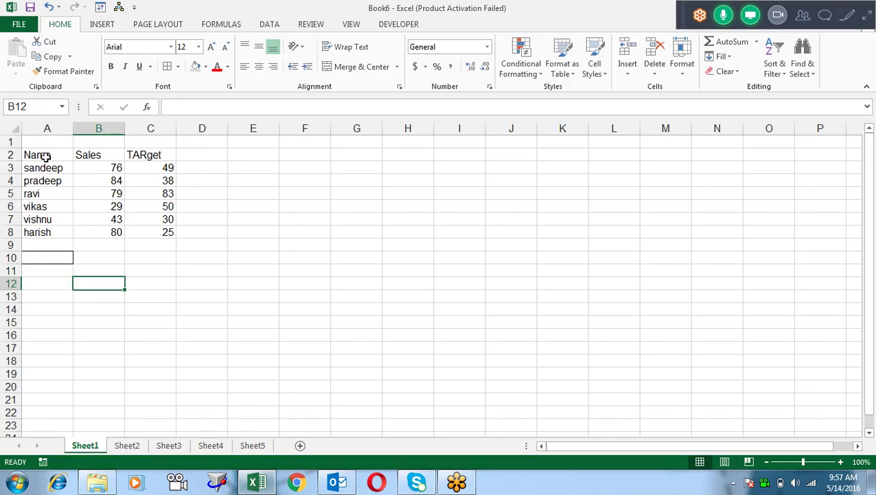
left_click_drag(47, 155, 169, 153)
- Copy the Name, Sales, TARget headings into row 12
key("ctrl+c")
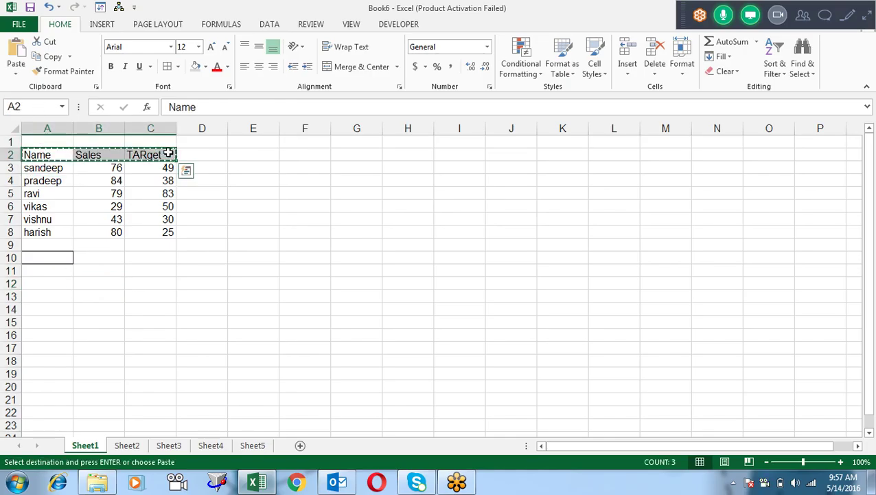
key("Down")
key("Down")
key("Down")
key("Down")
key("Down")
key("Down")
key("Down")
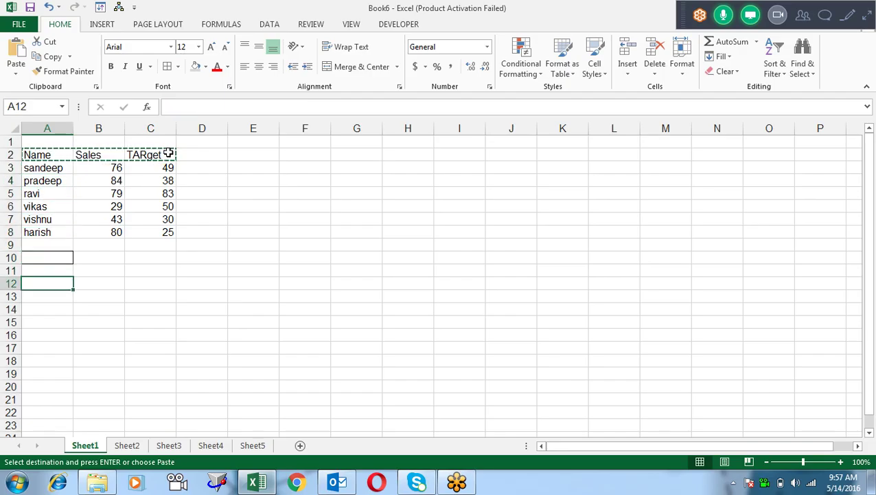
key("ctrl+v")
key("Escape")
key("Down")
- Apply All Borders to A12:C13 with Alt+H+B+A
key("shift+Right")
key("Up")
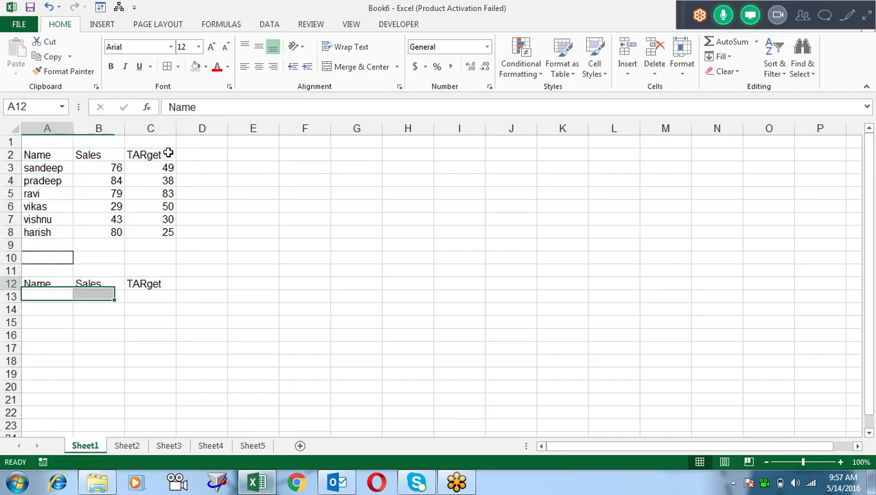
key("shift+Right")
key("shift+Right")
key("shift+Down")
key("alt")
key("h")
key("b")
key("a")
key("Up")
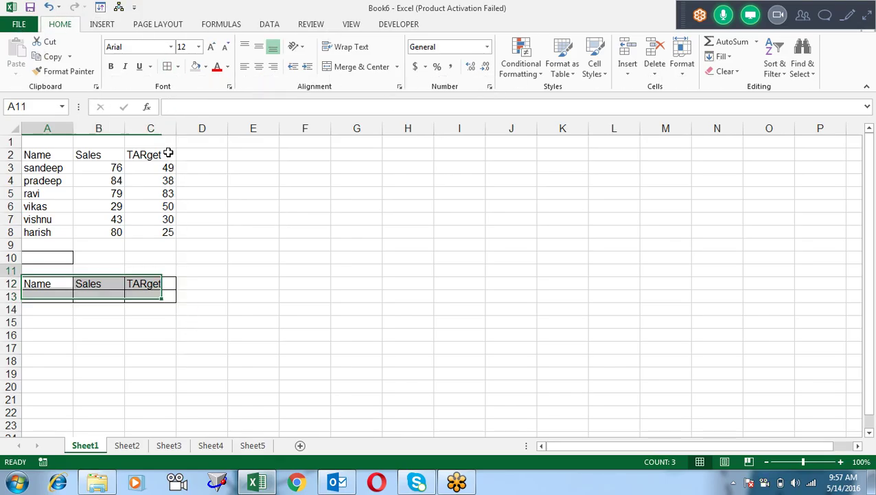
key("Up")
- Put 1 in A10 and enter =INDEX(A$3:A$8,$A$10) in A13
type("1")
key("Return")
key("Down")
key("Down")
type("=")
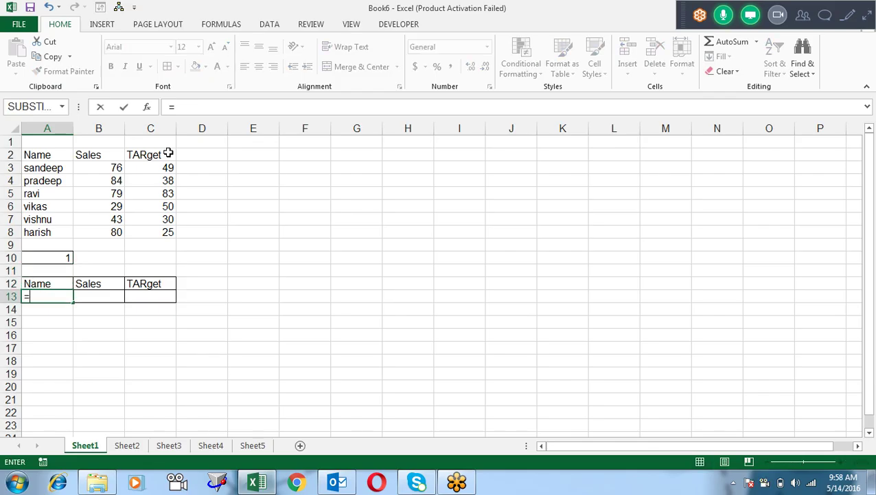
type("ind")
key("Tab")
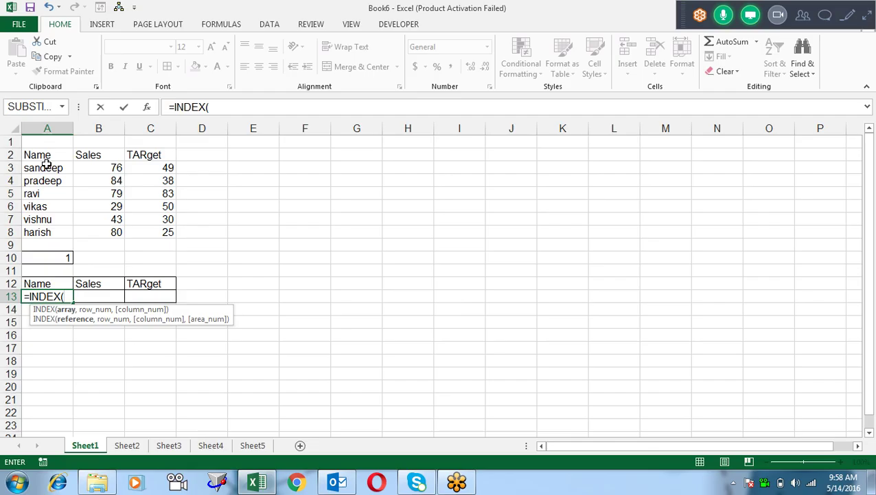
left_click_drag(47, 165, 63, 232)
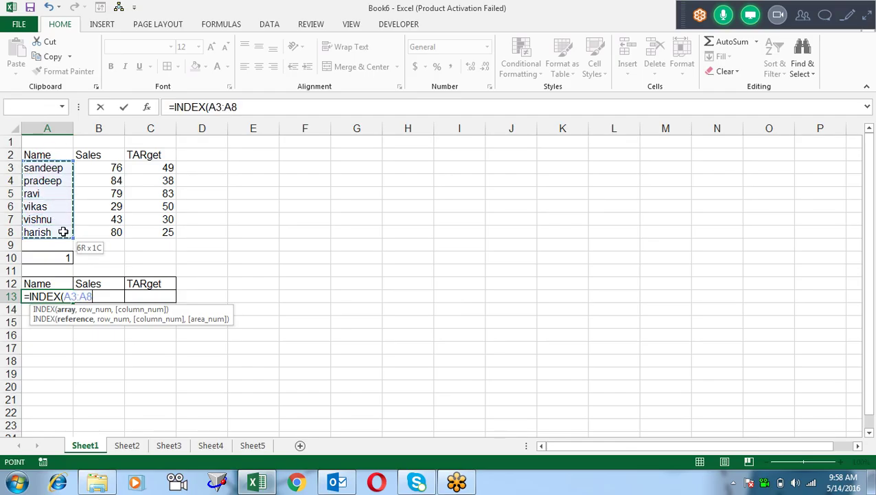
key("F4")
key("F4")
type("$8,")
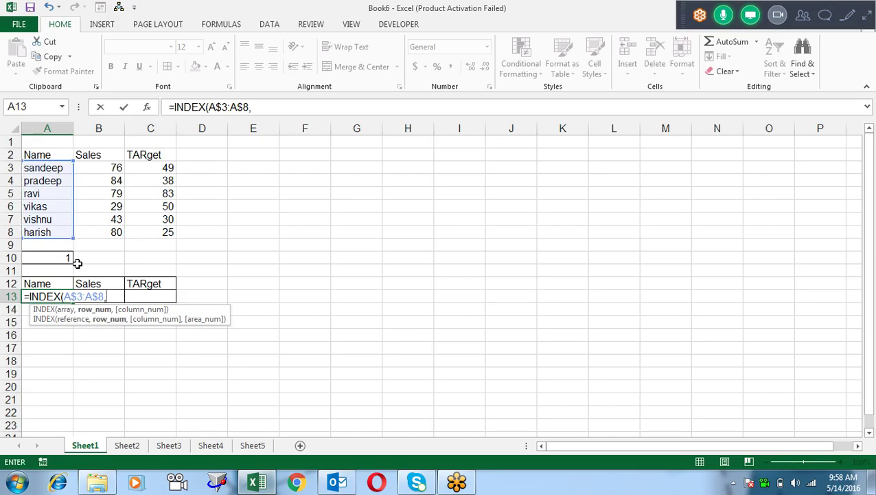
left_click(62, 258)
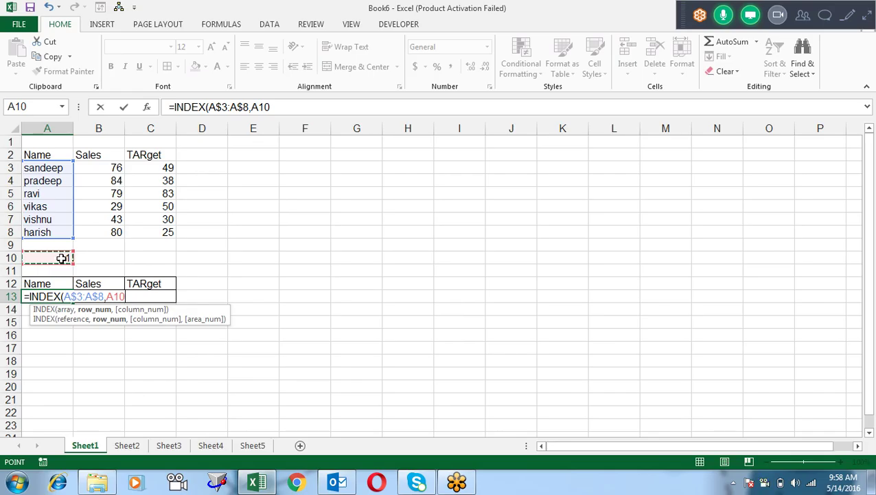
key("F4")
key("Return")
- Copy the INDEX formula across to B13 and C13 with Ctrl+R
key("Up")
key("Right")
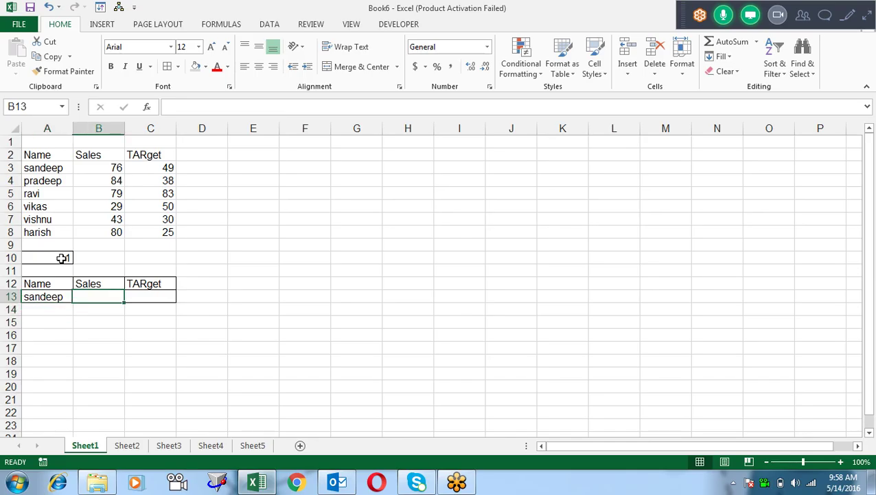
key("ctrl+r")
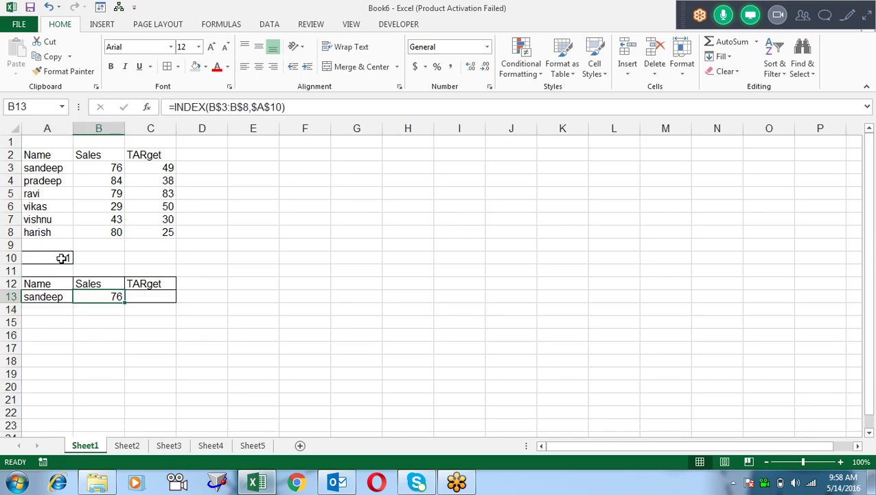
key("Right")
key("ctrl+r")
key("Right")
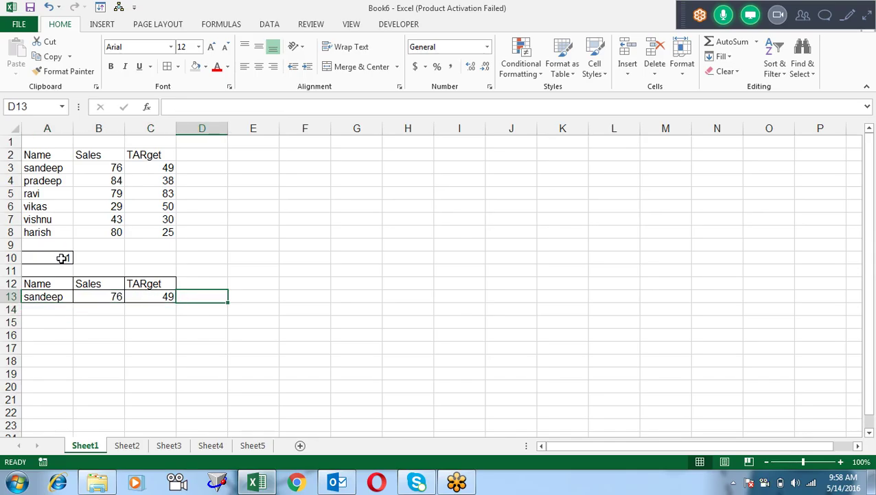
- Set A10 to 2 and insert a clustered column chart of A12:C13
left_click(62, 257)
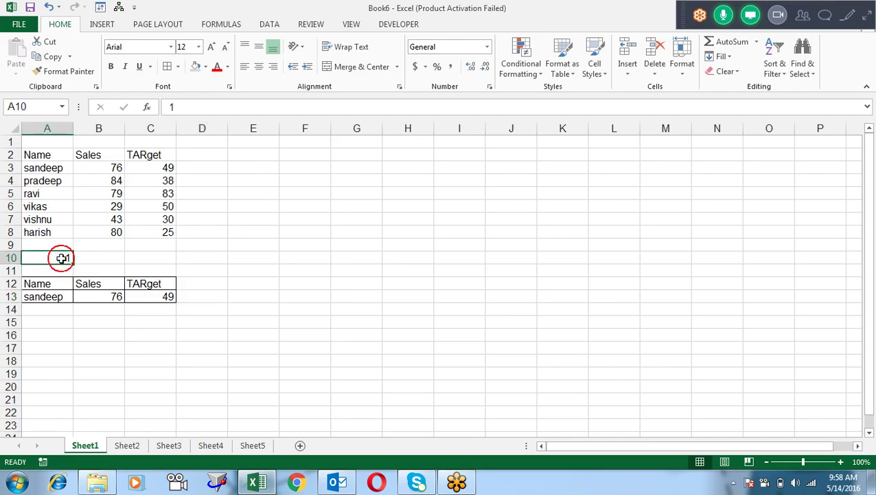
type("2")
key("Return")
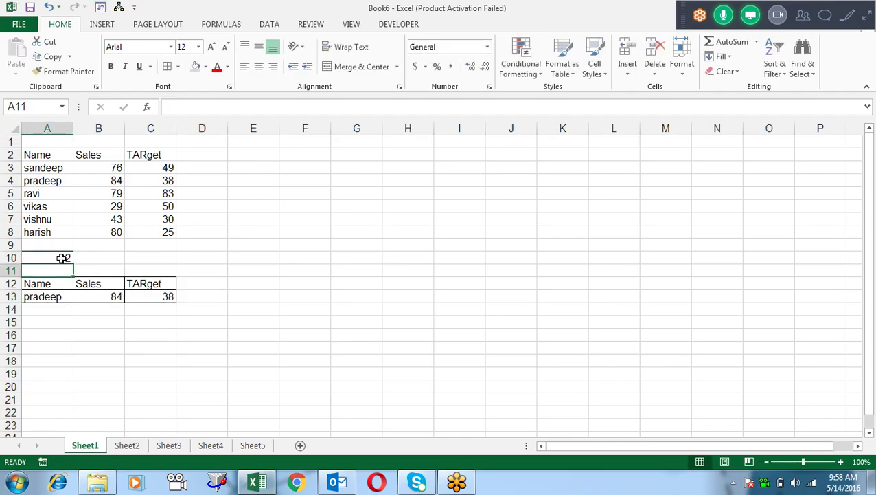
key("Down")
key("Down")
key("Up")
key("shift+Right")
key("shift+Right")
key("shift+Down")
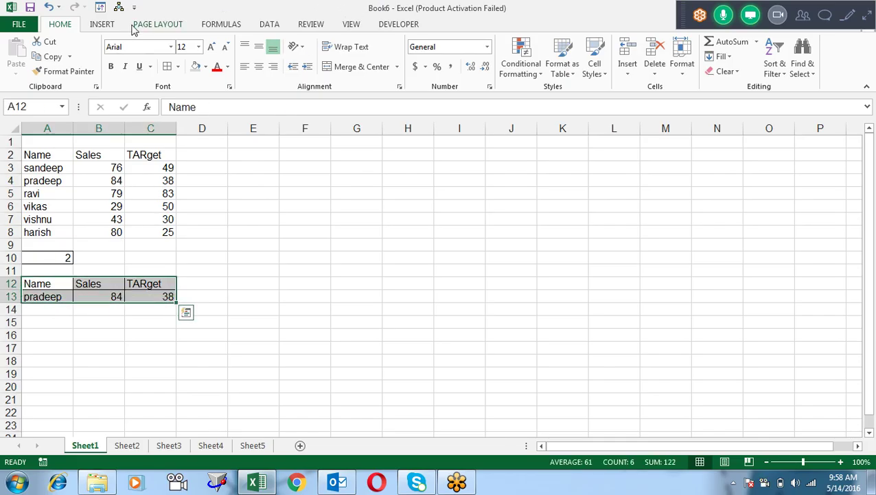
left_click(106, 25)
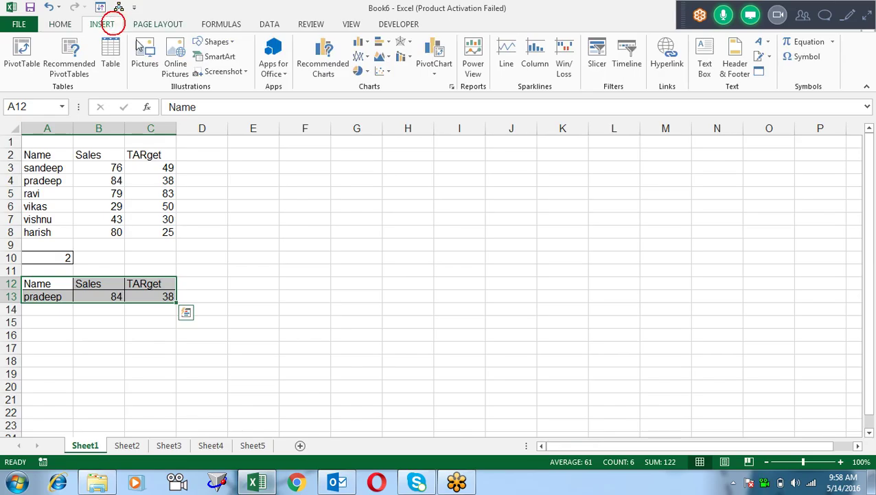
left_click(364, 41)
left_click(373, 88)
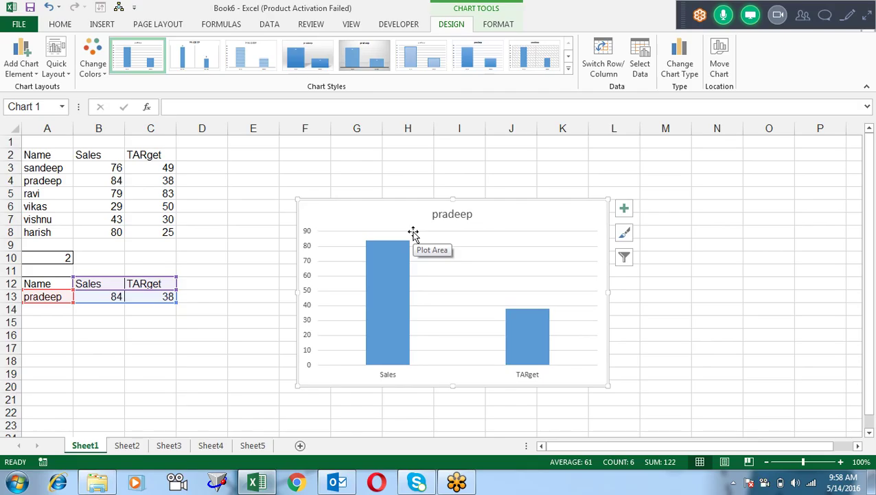
- Add data labels to the bars and set A10 to 3, showing 79 and 83
right_click(383, 289)
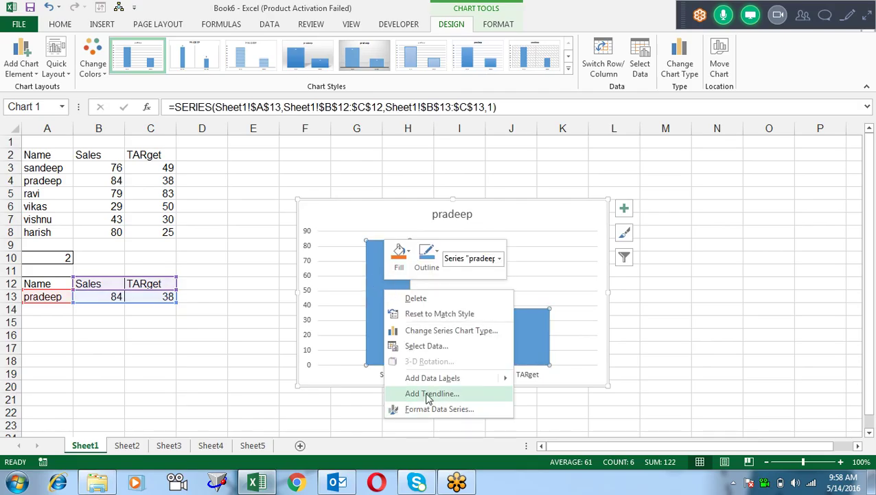
mouse_move(433, 378)
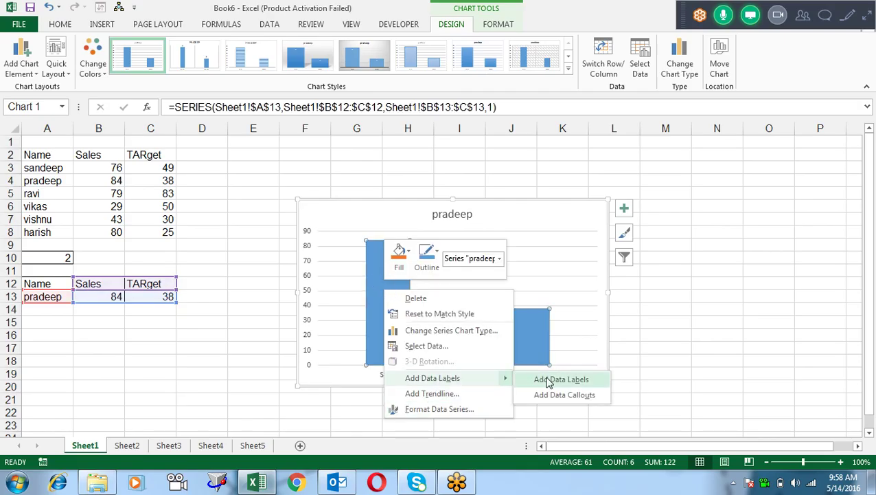
left_click(550, 380)
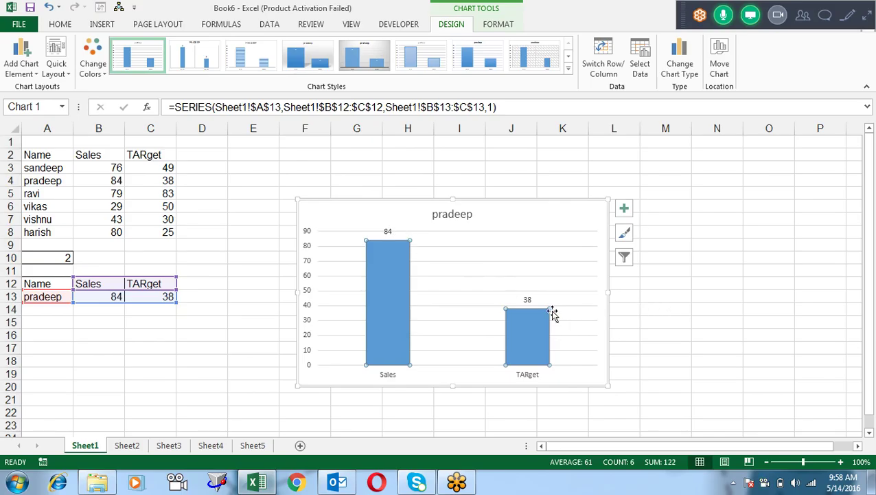
left_click(148, 255)
left_click(65, 256)
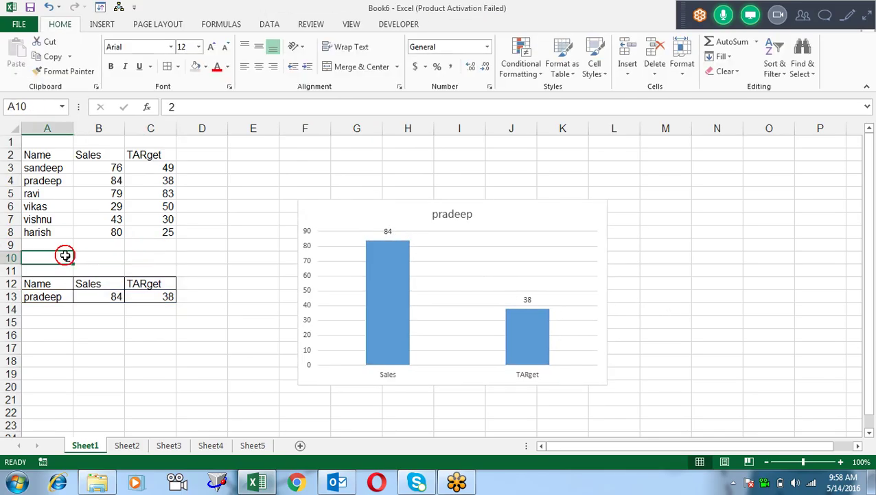
type("3")
key("Return")
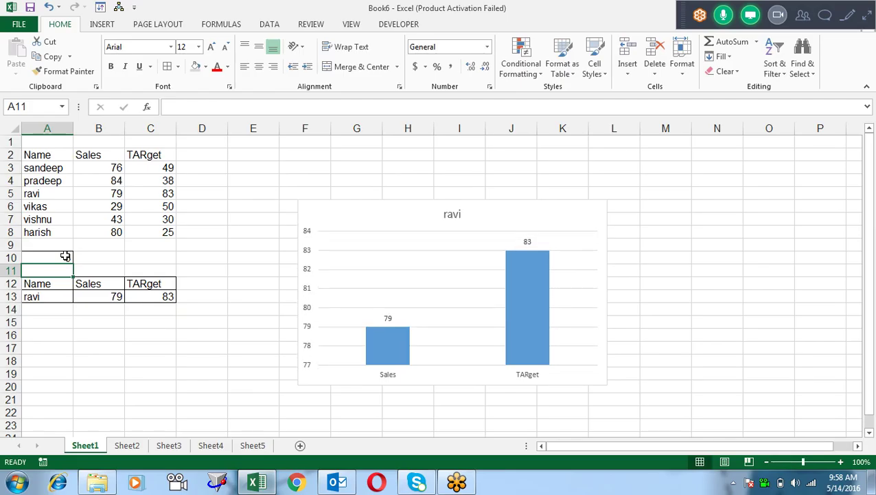
left_click(309, 334)
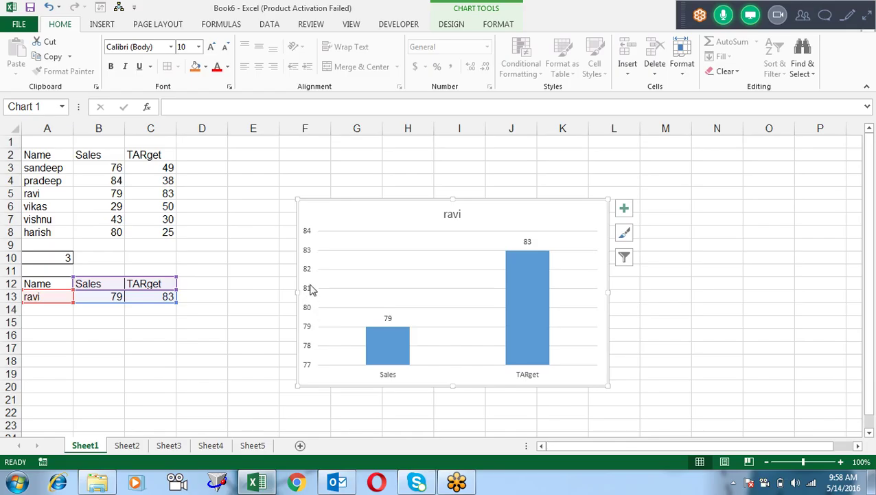
left_click(208, 281)
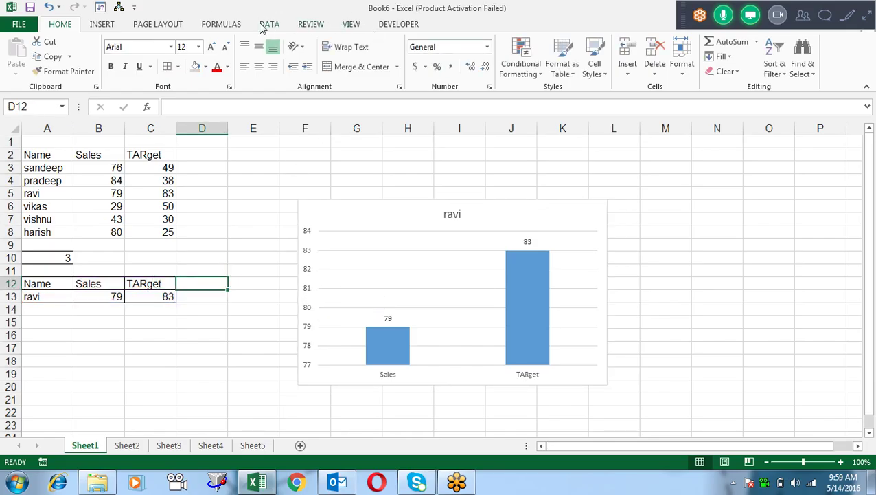
- Draw a Form Controls combo box from Developer > Insert just above the chart
left_click(105, 24)
left_click(380, 26)
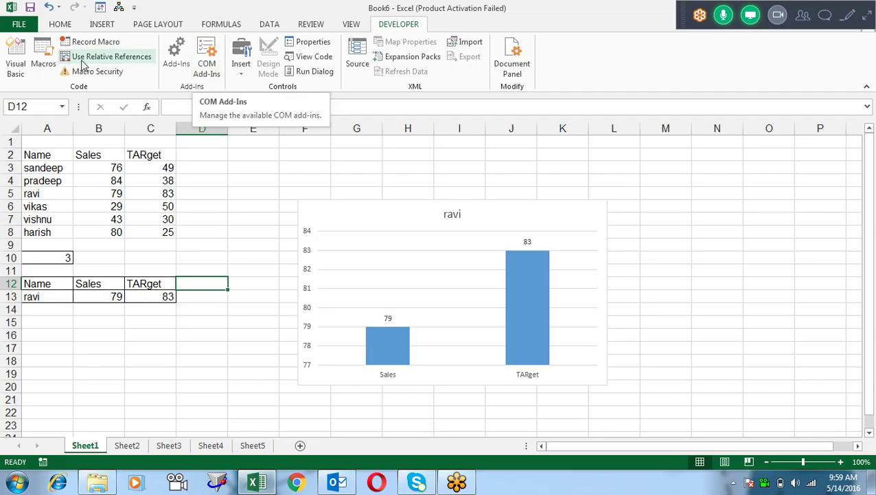
left_click(242, 69)
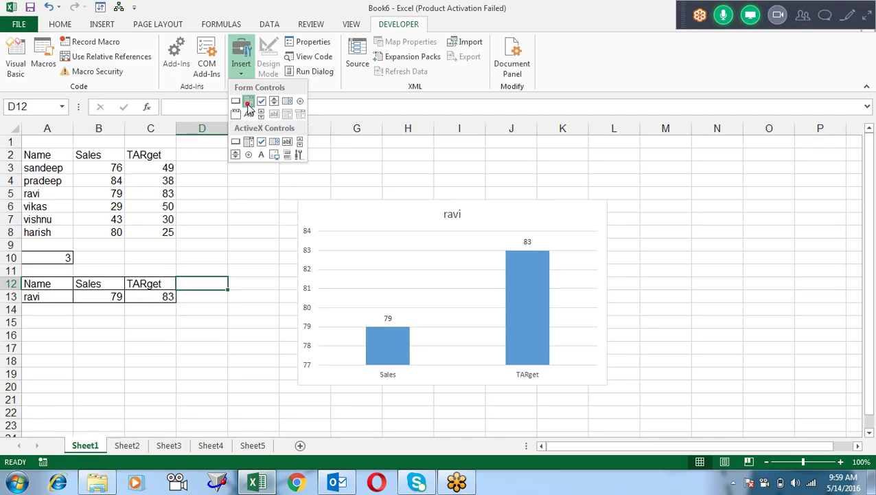
left_click(249, 103)
left_click_drag(374, 156, 522, 182)
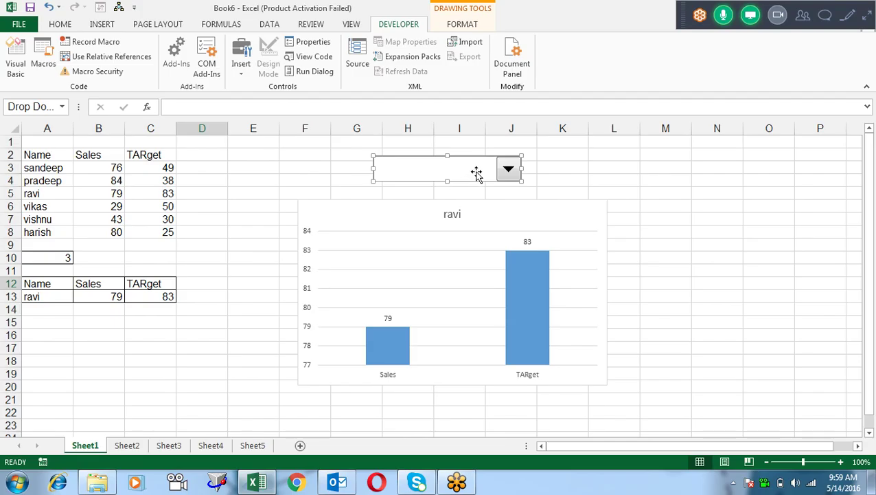
- Format the combo box: input range $A$3:$A$8, cell link $A$10, 3-D shading on
right_click(476, 171)
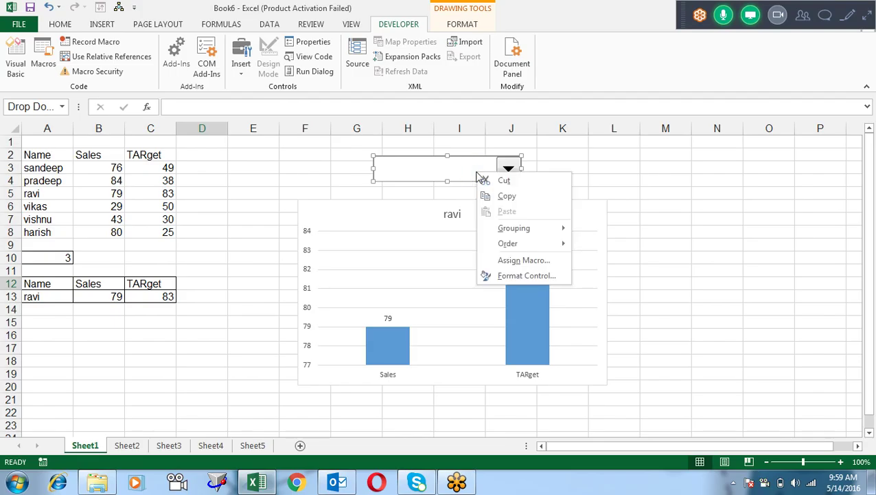
left_click(516, 277)
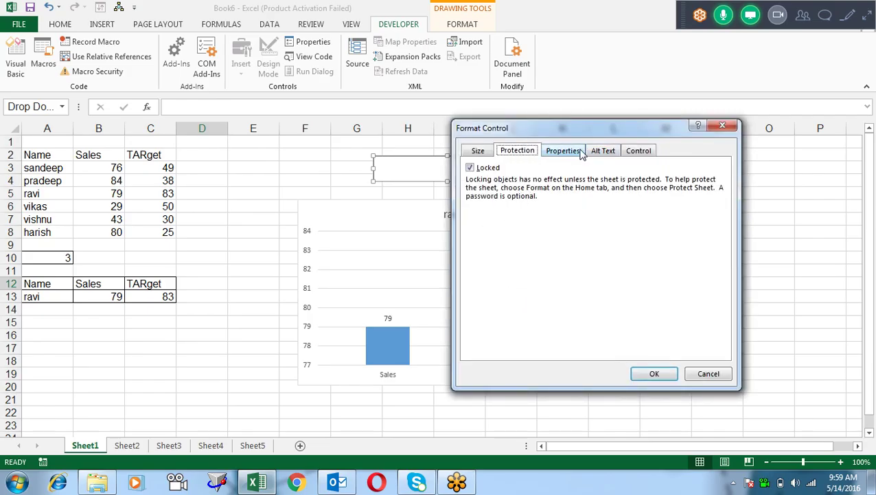
left_click(647, 153)
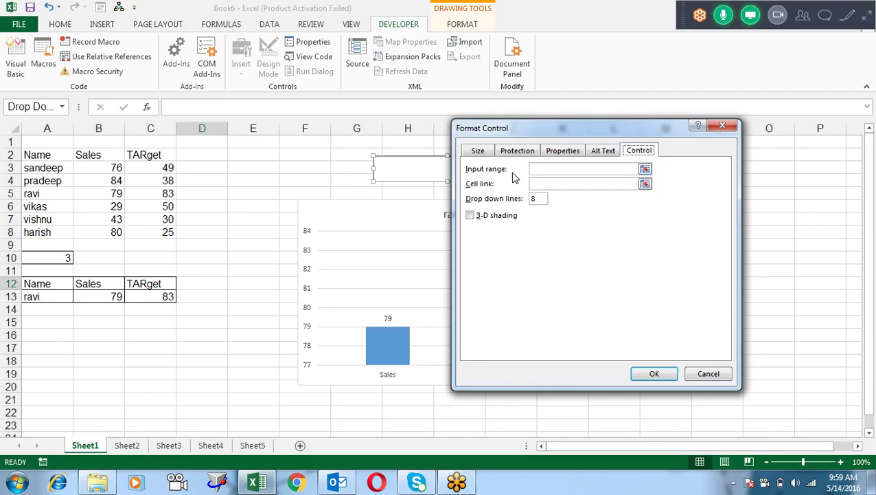
left_click(646, 169)
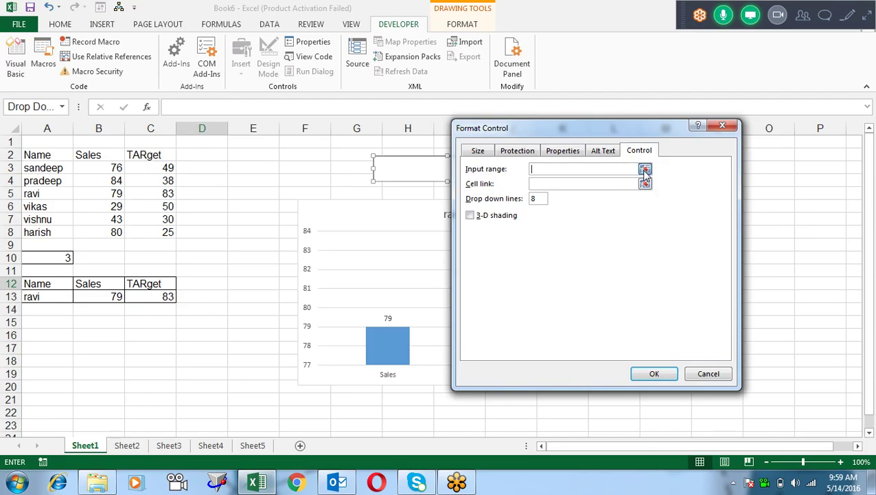
left_click_drag(51, 167, 60, 232)
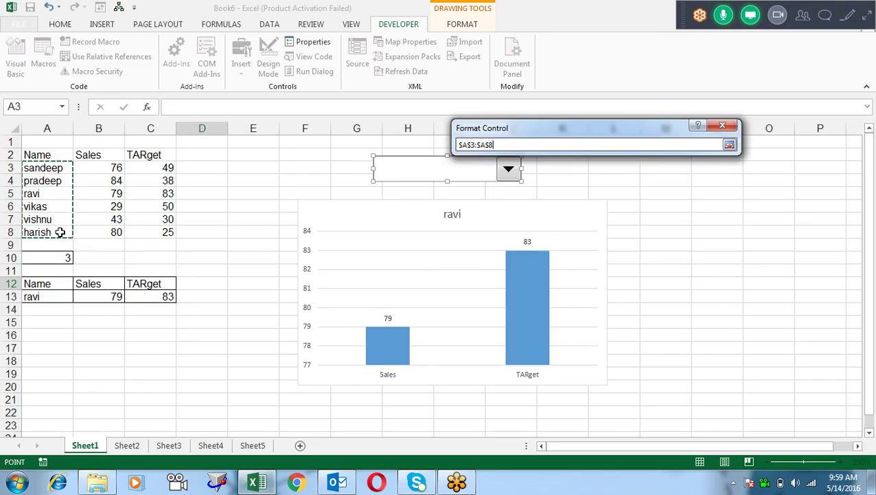
key("Return")
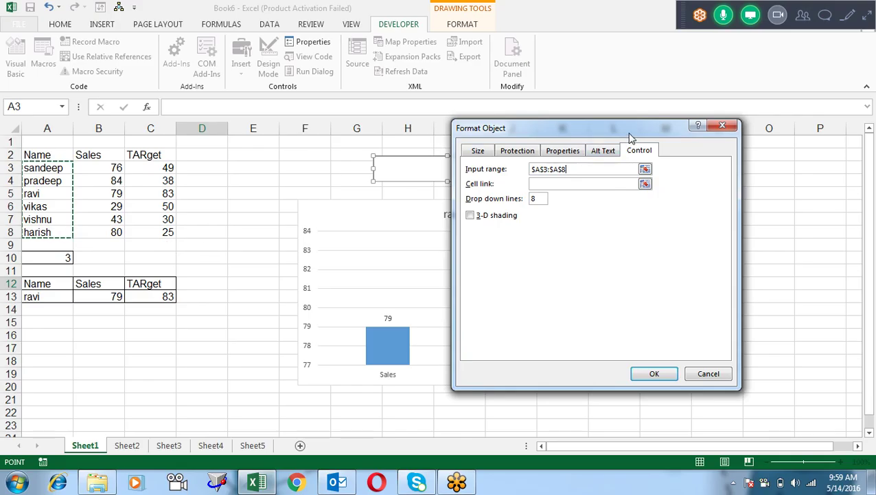
left_click(645, 186)
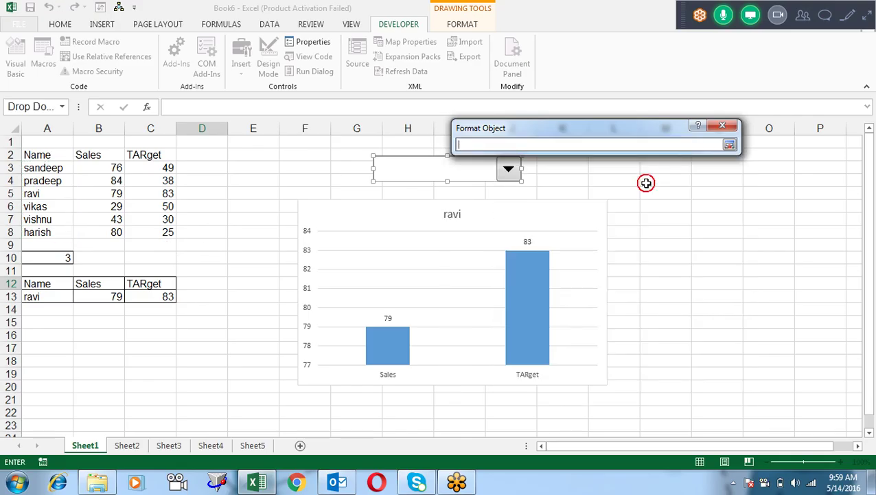
left_click(52, 260)
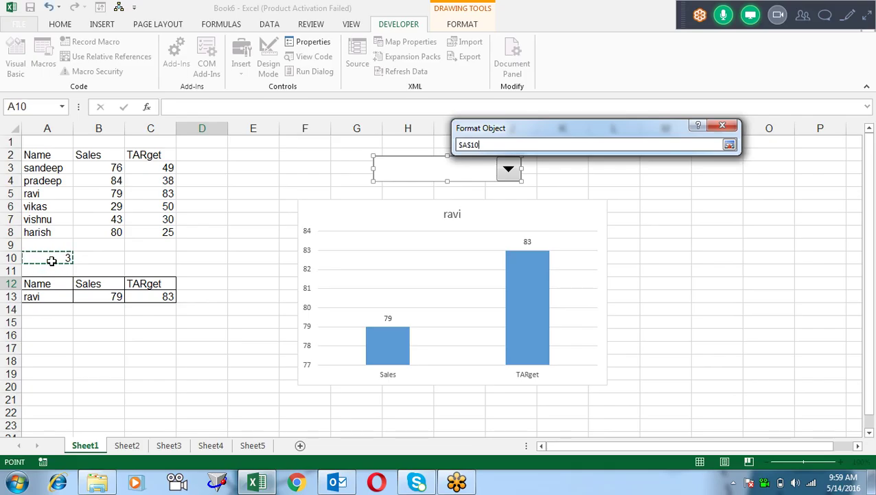
key("Return")
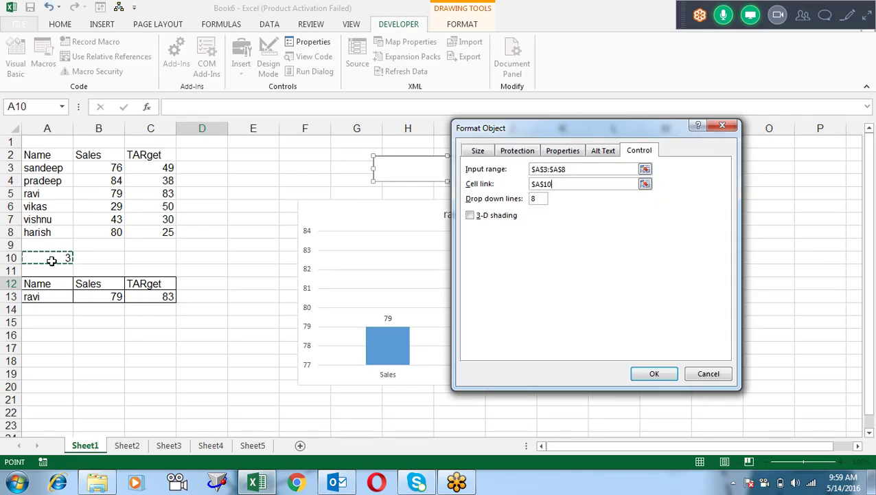
double_click(534, 200)
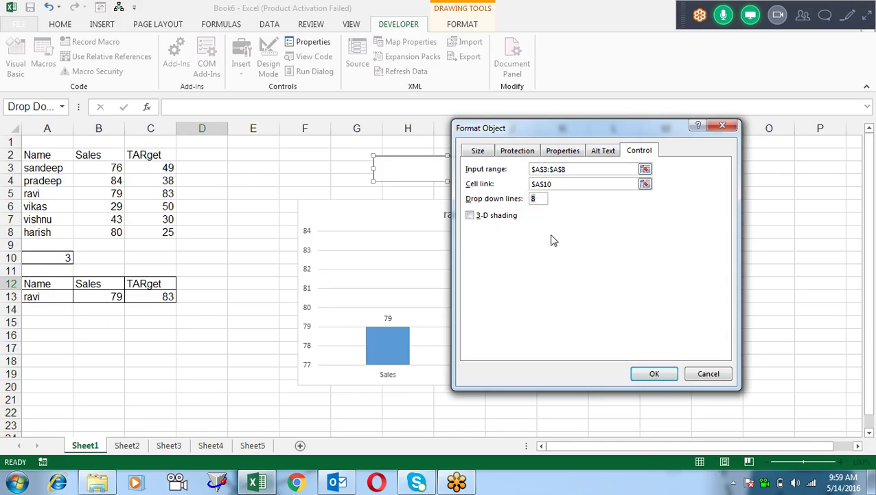
left_click(470, 215)
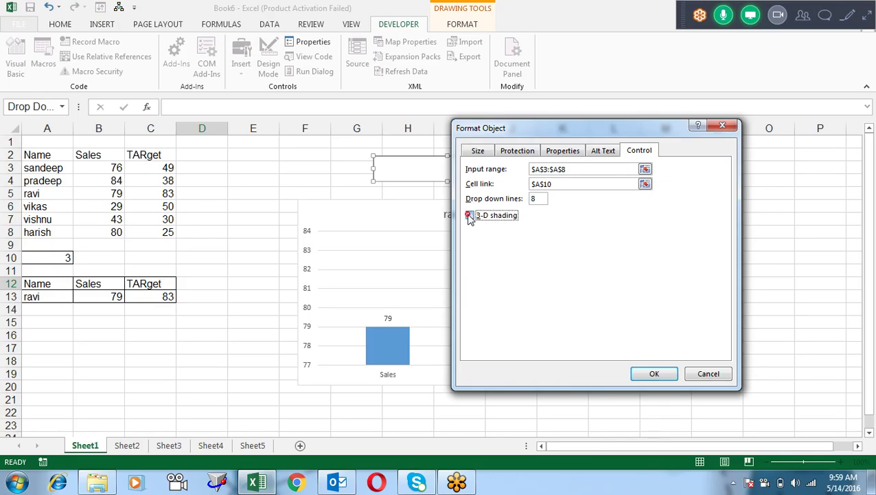
left_click(652, 374)
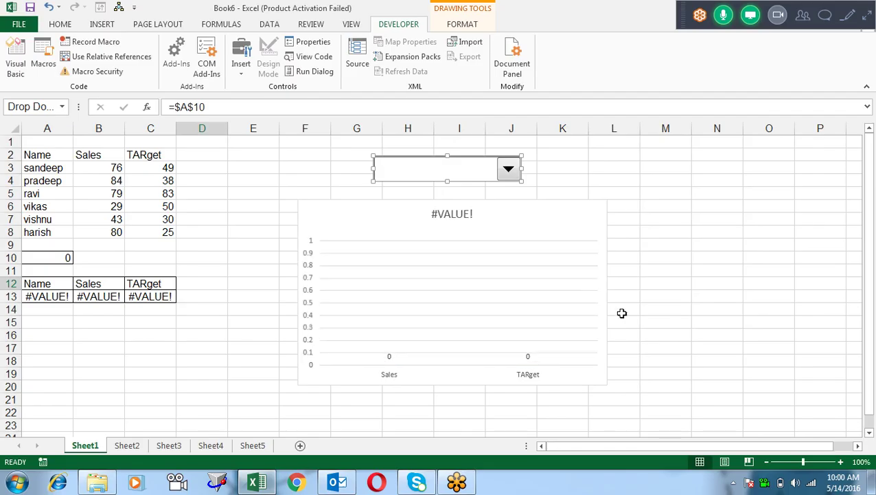
- Pick names from the combo box and check A10 and the A13 INDEX formula
left_click(549, 169)
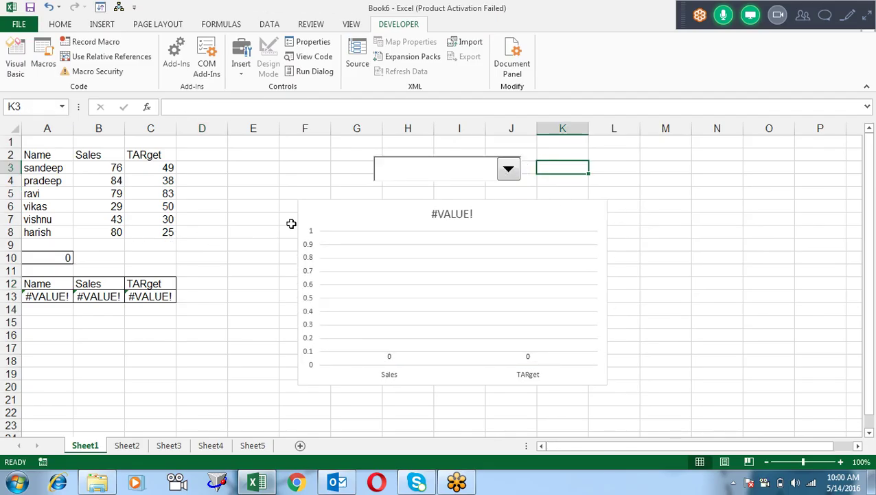
left_click(515, 170)
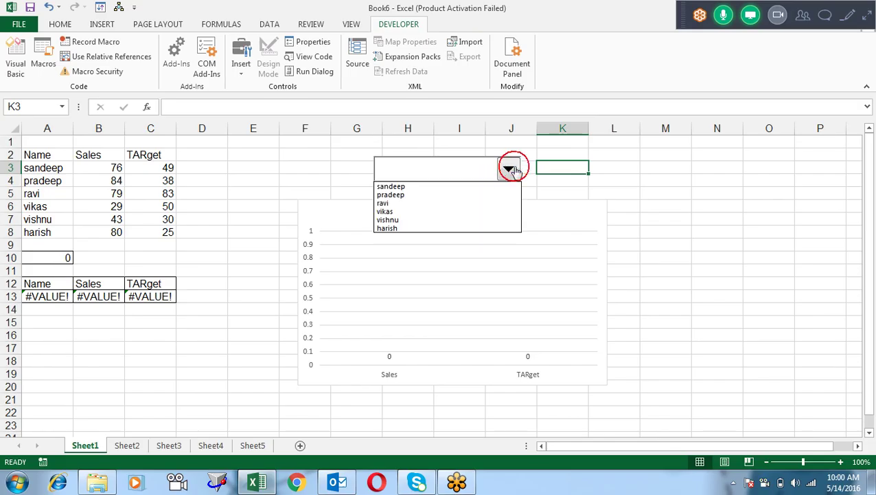
left_click(479, 196)
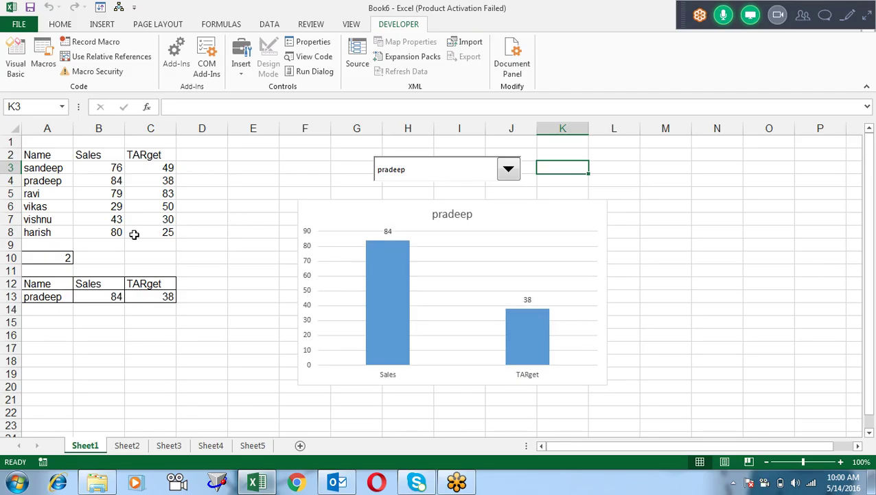
left_click(57, 261)
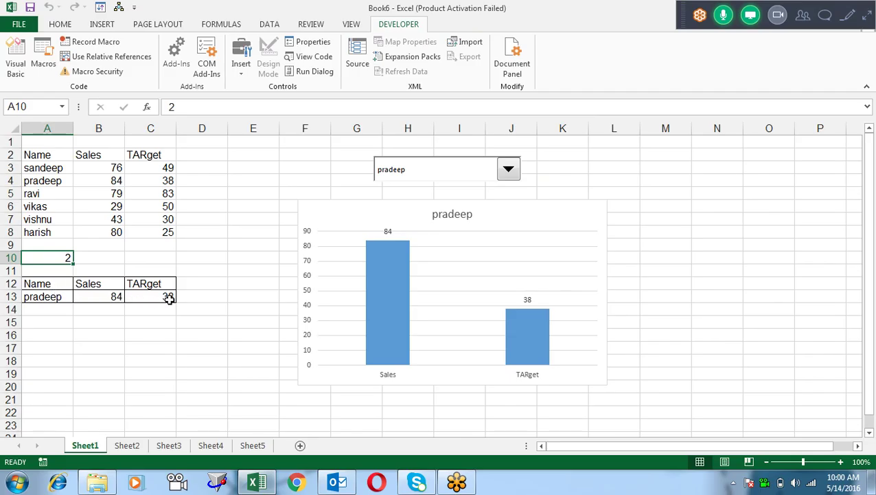
left_click(517, 172)
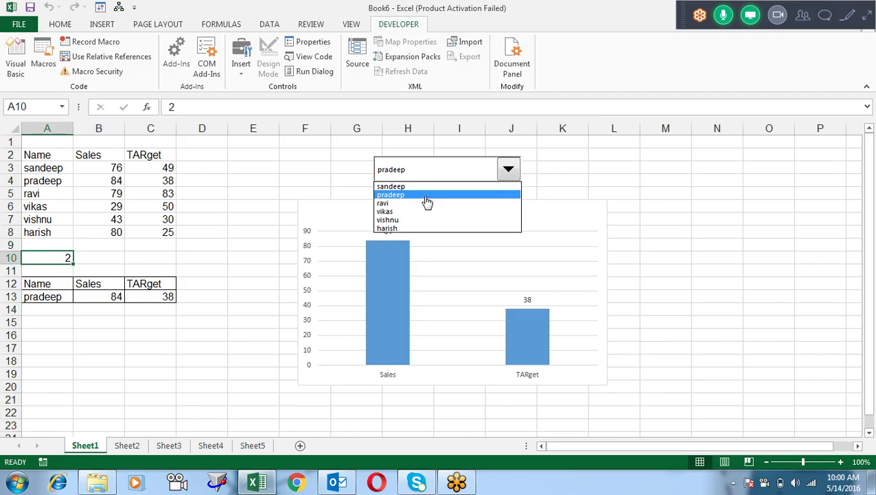
left_click(395, 213)
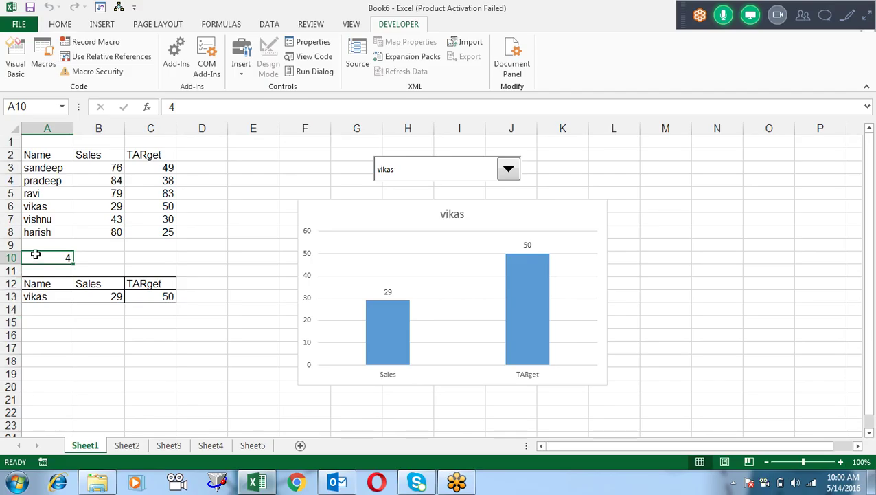
left_click(59, 297)
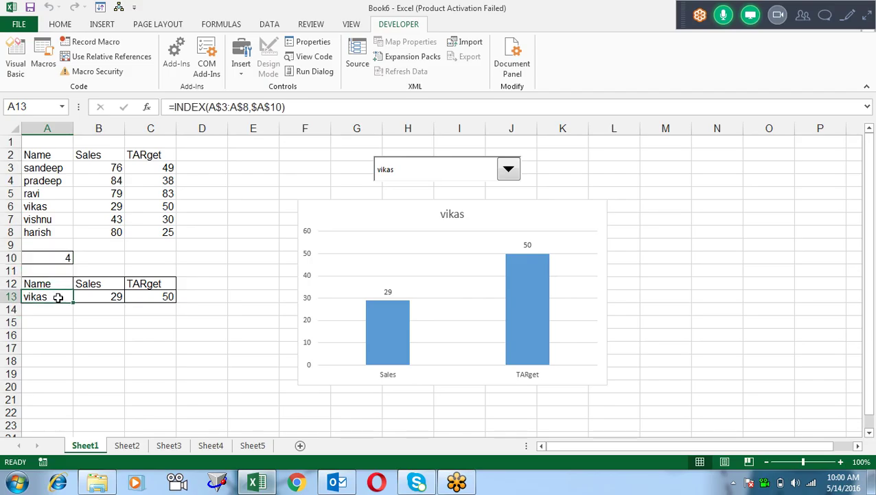
- Cycle through more names, ending with A10 at 2 showing 84 sales versus 38 target
left_click(510, 172)
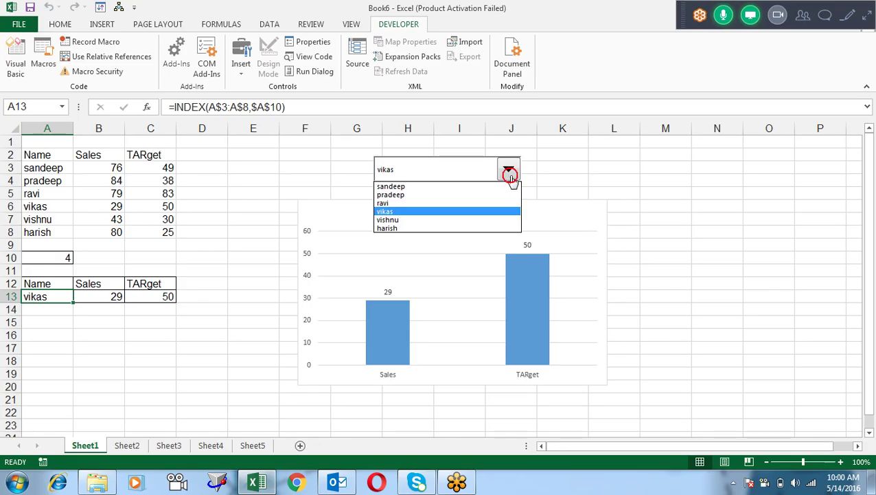
left_click(438, 229)
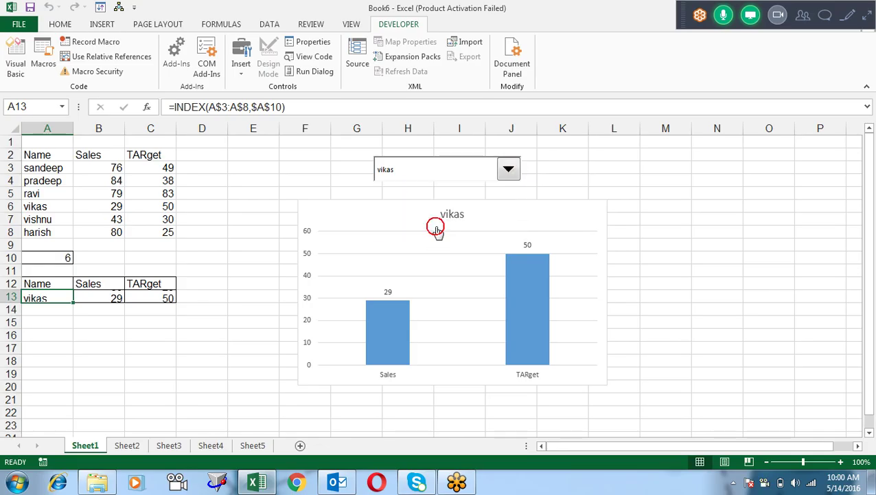
left_click(509, 171)
left_click(483, 203)
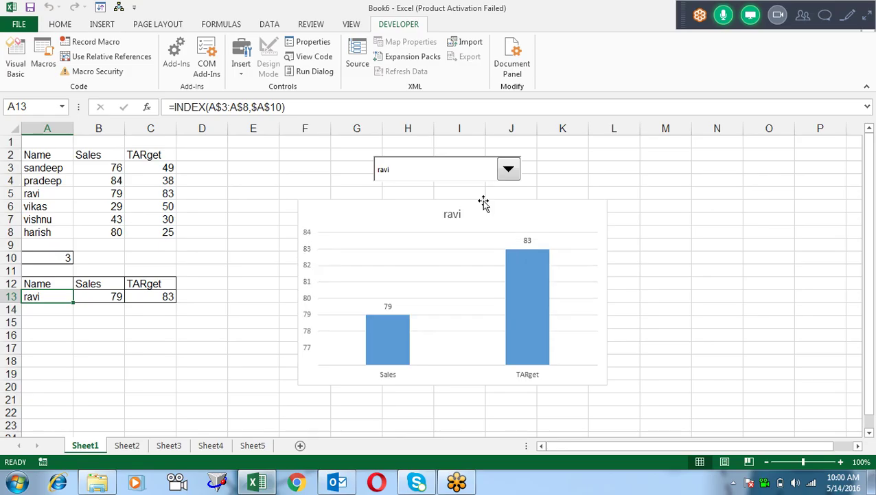
left_click(507, 173)
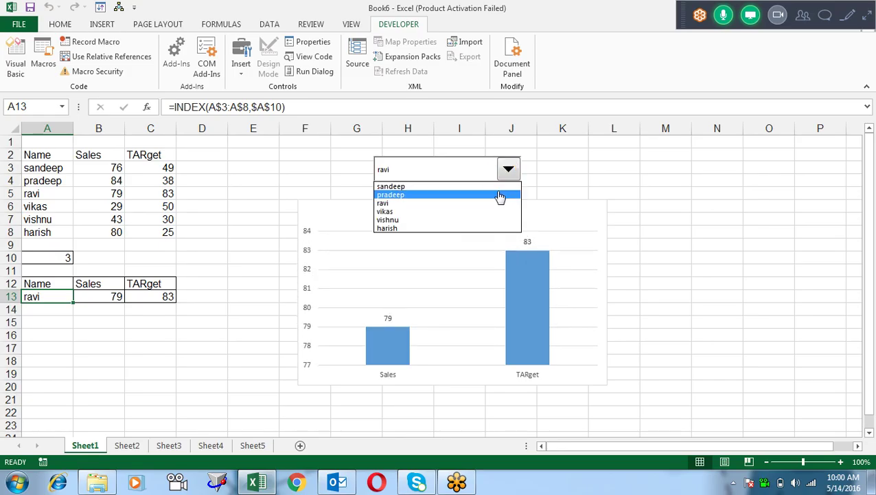
left_click(501, 192)
left_click(491, 234)
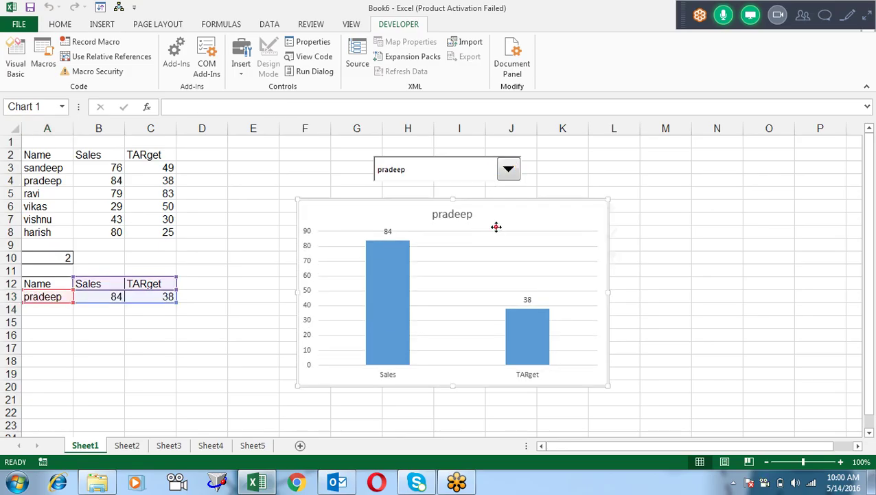
left_click(563, 248)
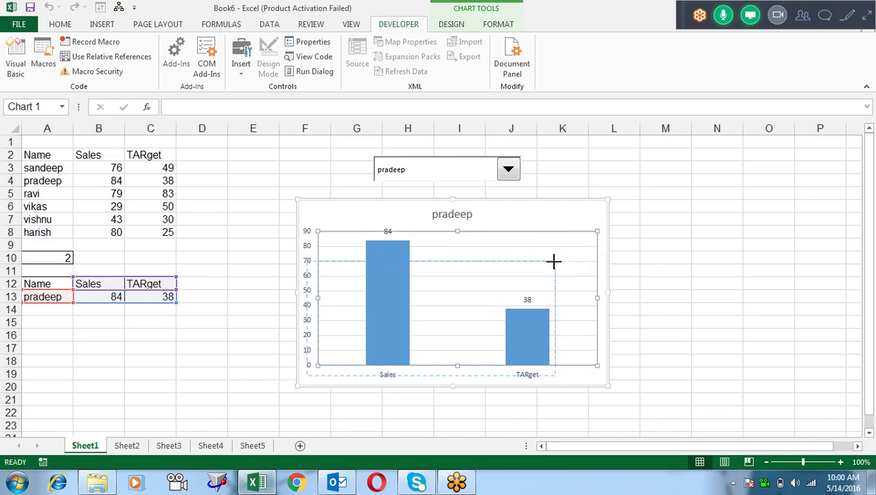
- Shrink the chart's plot area and select the vertical value axis
left_click_drag(597, 232, 552, 261)
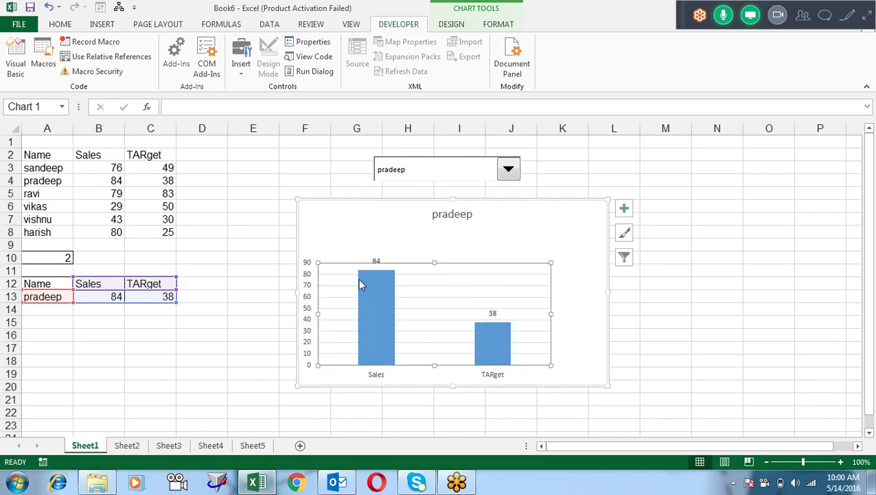
left_click(306, 278)
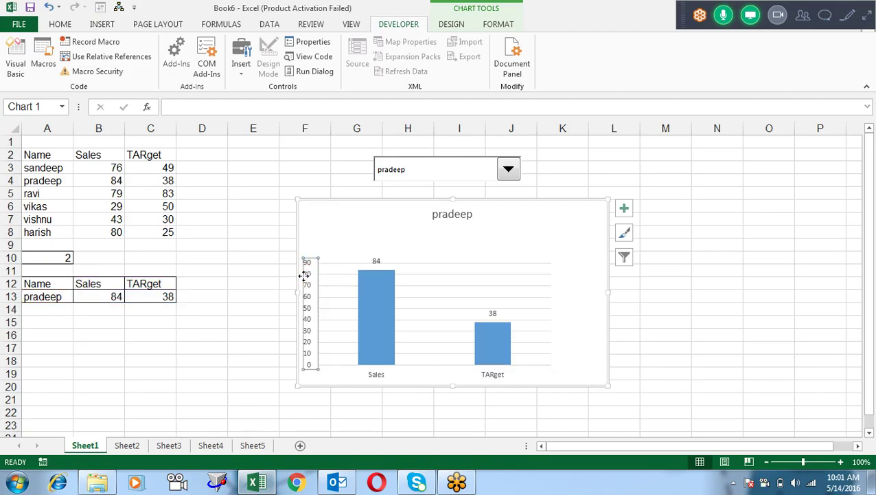
right_click(310, 297)
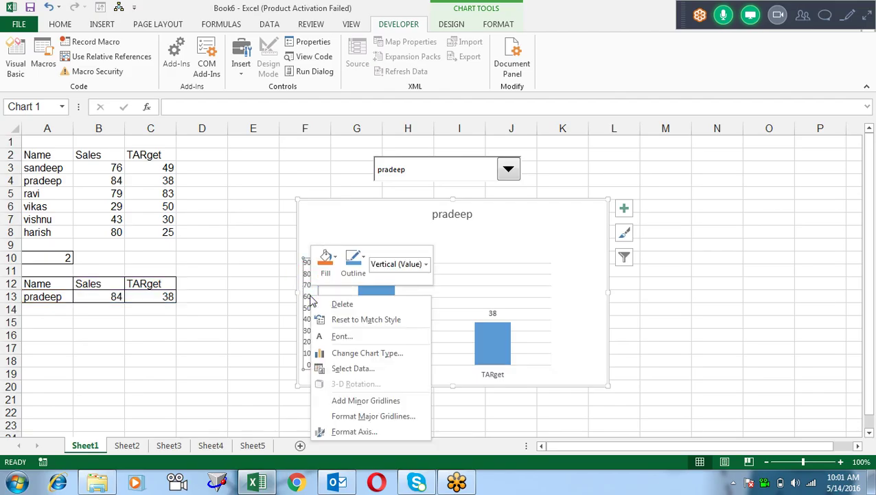
- In Format Axis, set the bounds to minimum 0 and maximum 100, then close the pane
left_click(351, 431)
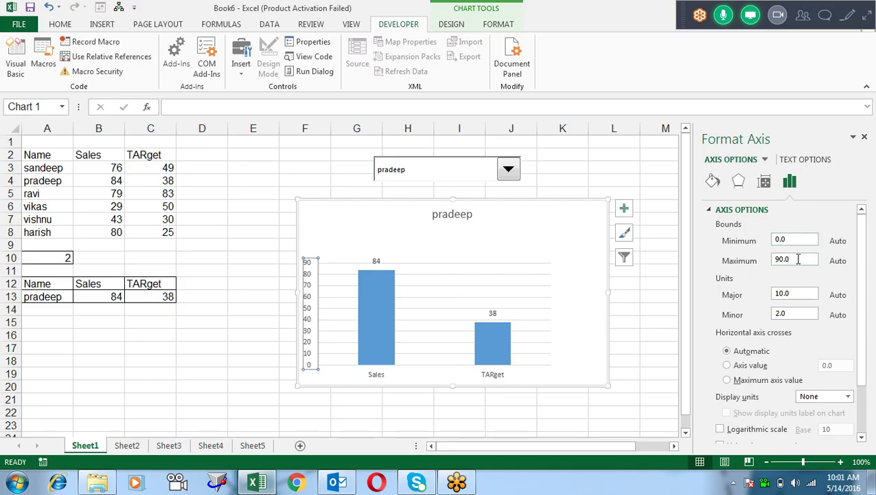
left_click(795, 261)
double_click(794, 259)
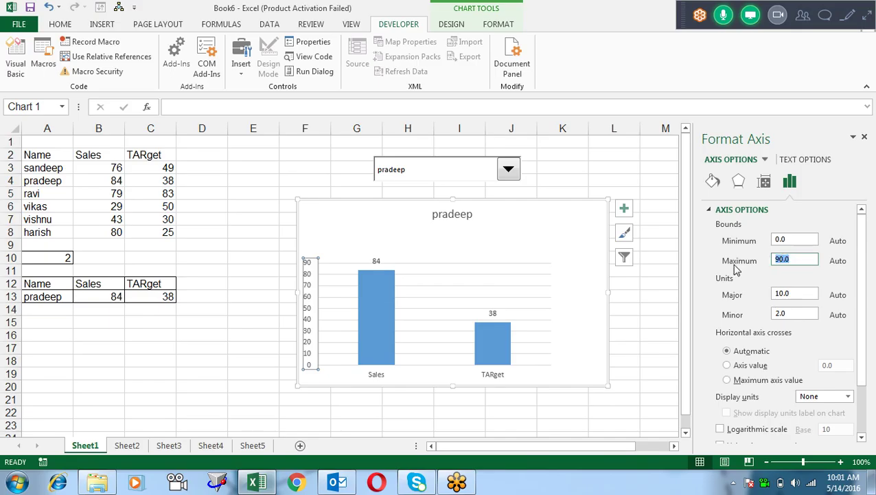
type("10")
key("Return")
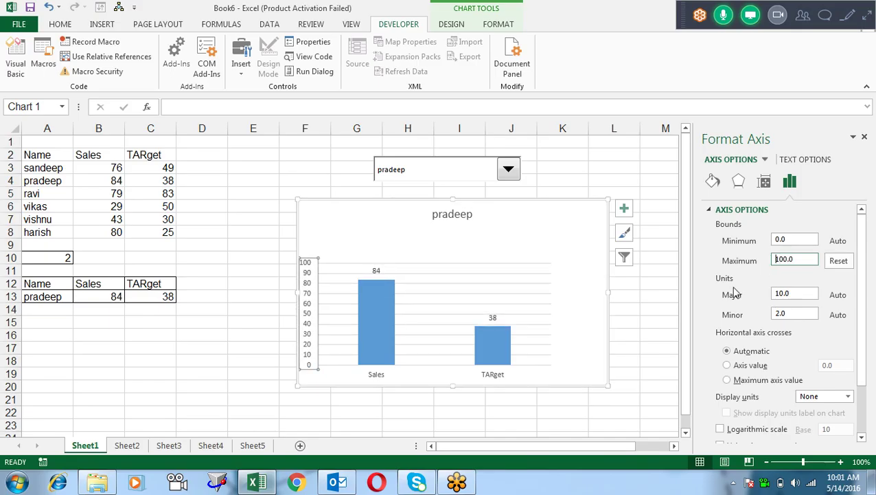
left_click(794, 240)
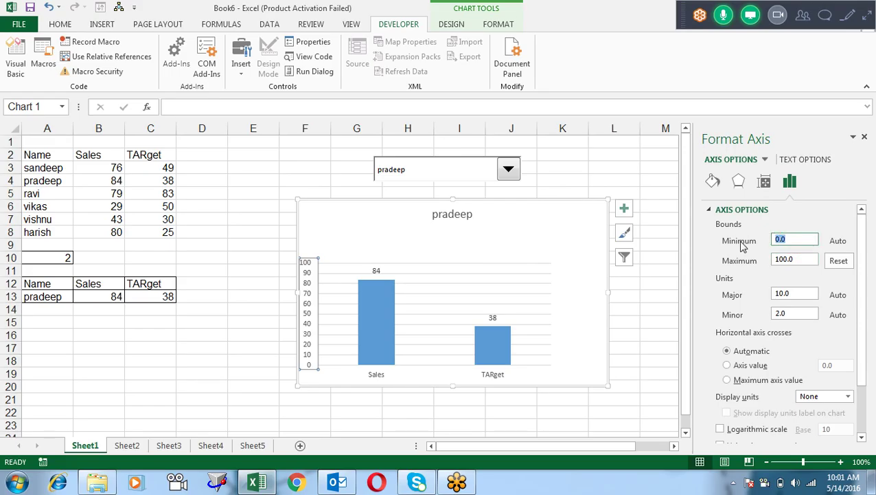
type("0")
key("Return")
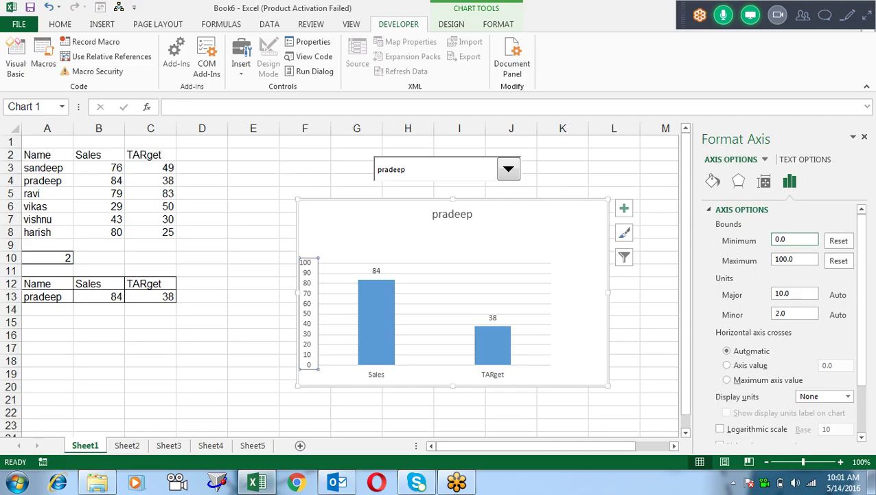
left_click(865, 138)
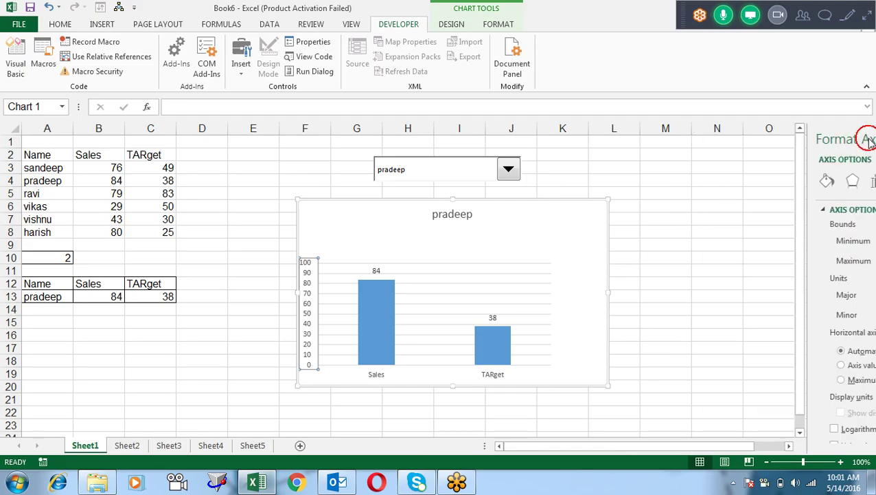
- Pick vishnu, then harish, from the name drop-down to check the chart updates
left_click(509, 169)
left_click(466, 220)
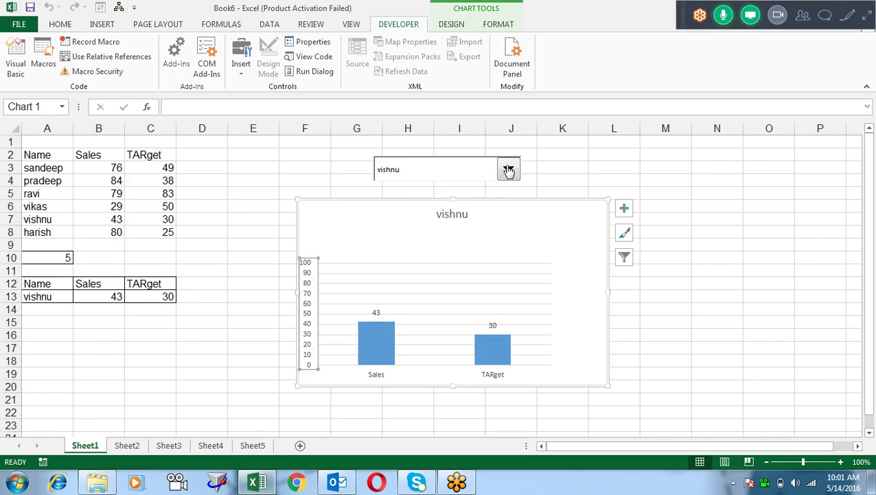
left_click(509, 169)
left_click(471, 229)
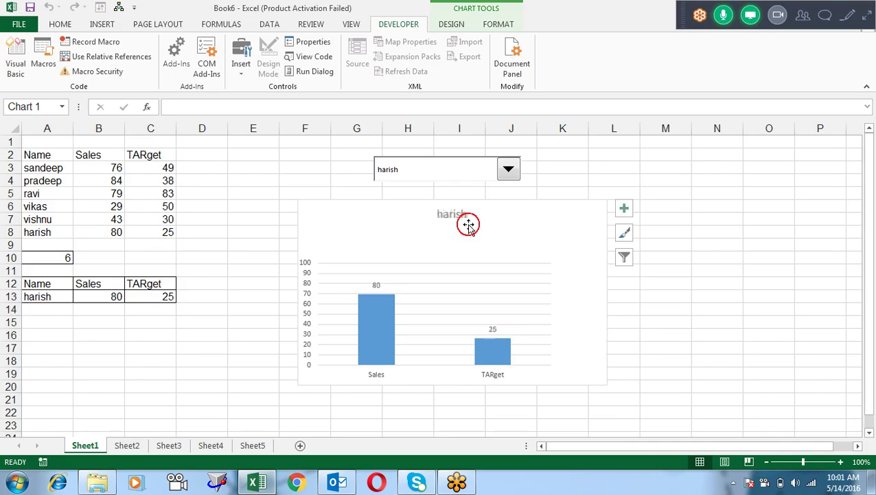
- Move the drop-down onto the chart, then move the chart to the top-left over columns A–E
right_click(475, 171)
key("Escape")
left_click_drag(466, 168, 401, 227)
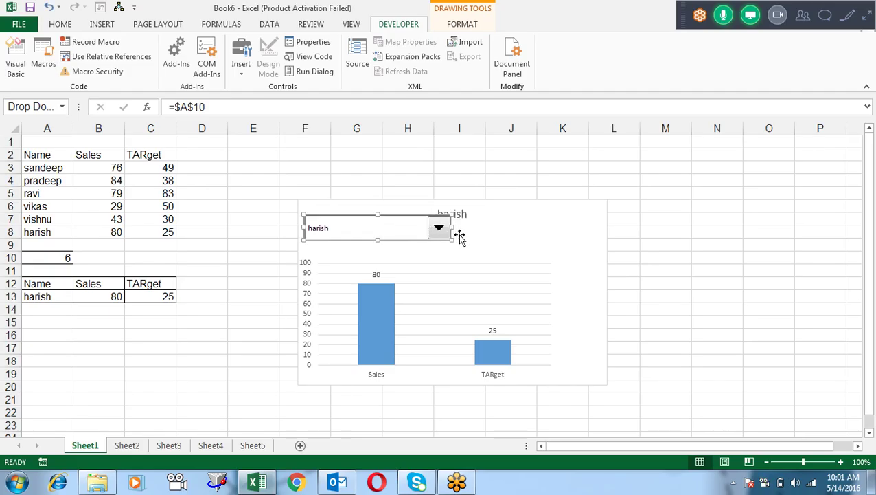
left_click(452, 226)
left_click(412, 227)
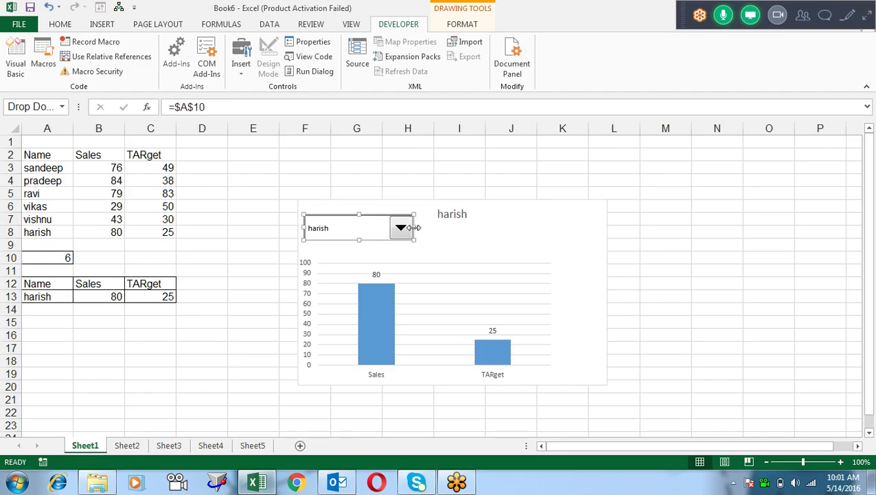
left_click(487, 236)
mouse_move(487, 236)
left_mouse_down()
mouse_move(190, 233)
mouse_move(161, 188)
mouse_move(170, 145)
left_mouse_up()
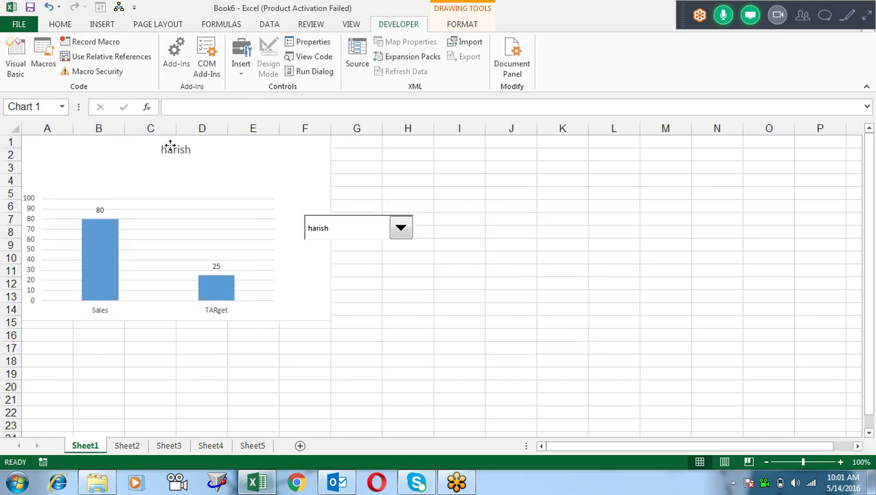
- Drag the name drop-down to the chart's top-left corner near A1:B2
right_click(369, 228)
left_click(351, 228)
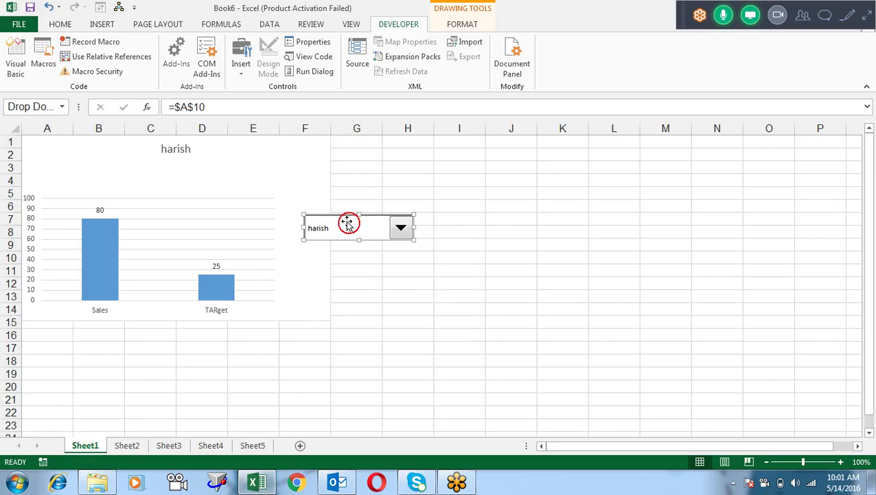
mouse_move(352, 226)
left_mouse_down()
mouse_move(53, 118)
mouse_move(77, 151)
left_mouse_up()
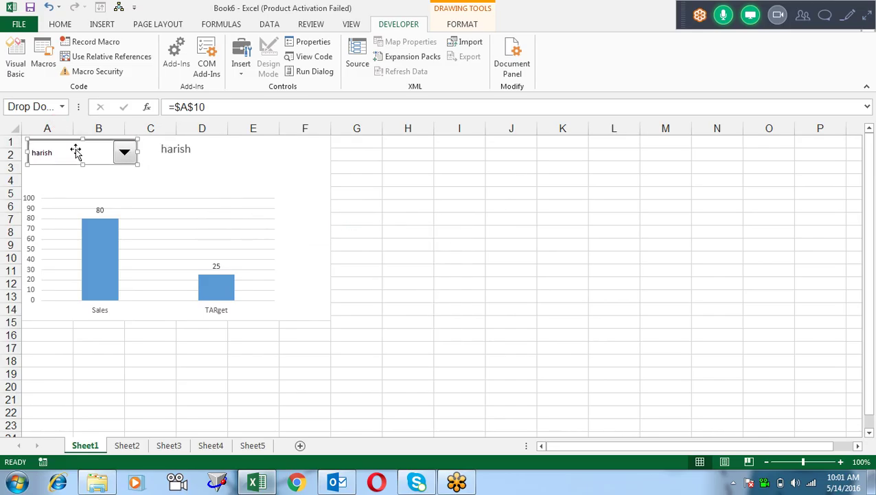
left_click(469, 203)
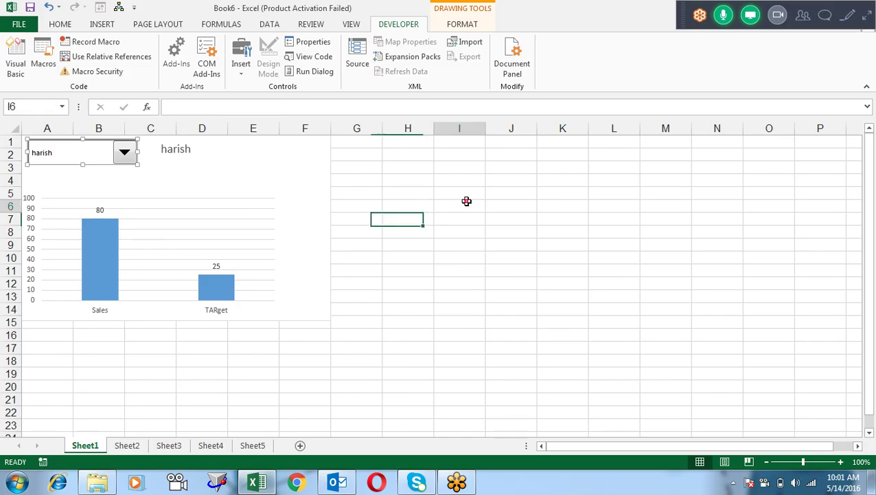
- Test ravi, harish and pradeep in the drop-down, then shift the chart right of the table
left_click(128, 156)
left_click(108, 190)
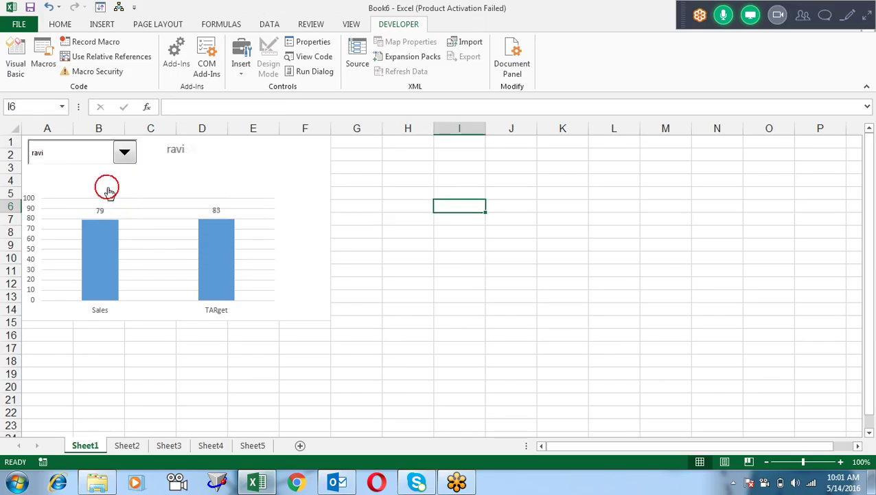
left_click(124, 152)
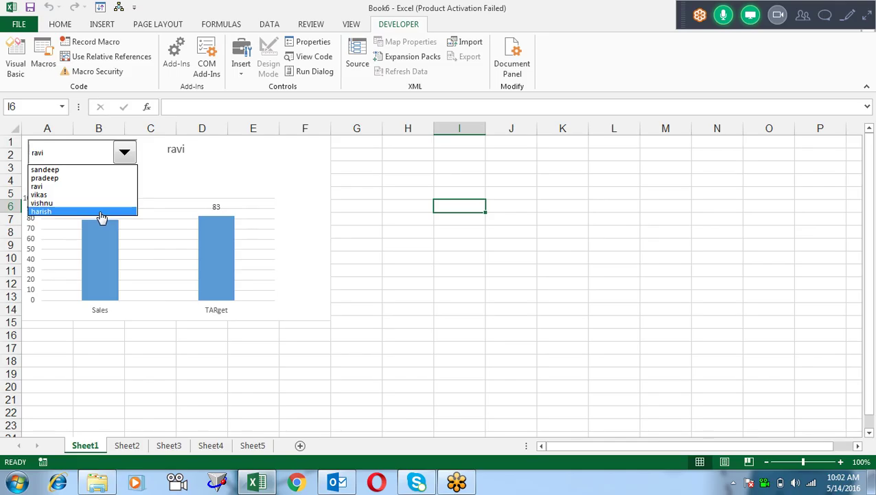
left_click(102, 212)
left_click(125, 151)
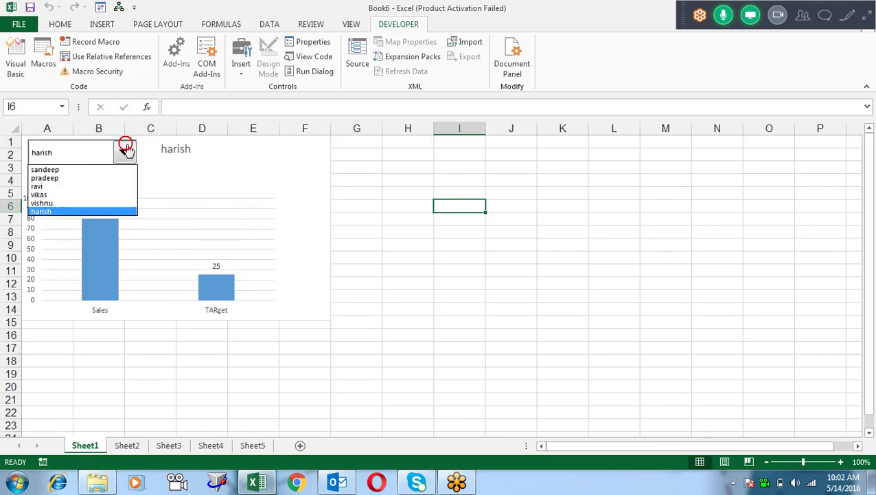
left_click(103, 178)
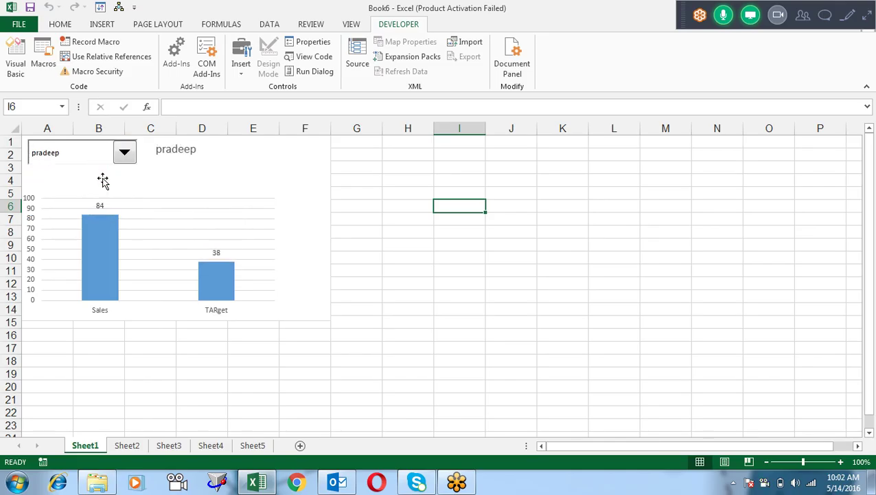
mouse_move(250, 162)
left_mouse_down()
mouse_move(500, 198)
mouse_move(493, 189)
left_mouse_up()
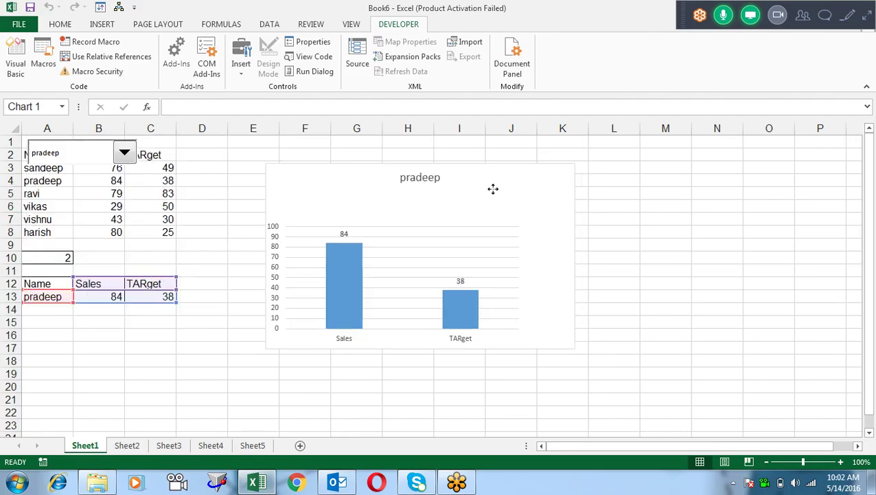
- Place the name drop-down inside the chart's top-left corner
right_click(90, 154)
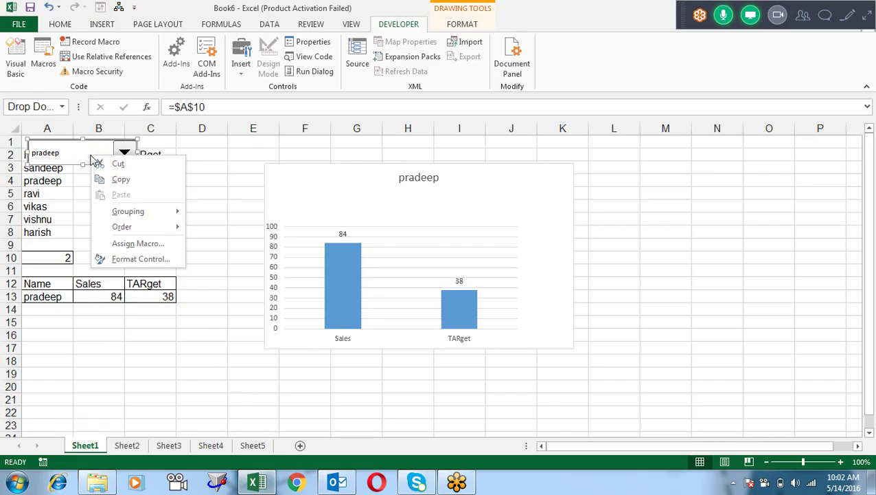
left_click_drag(90, 160, 339, 194)
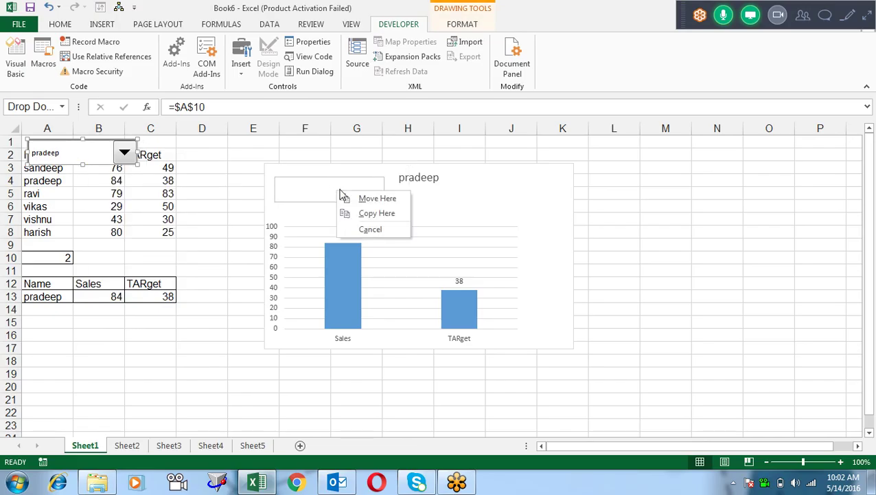
left_click(612, 220)
left_click(612, 219)
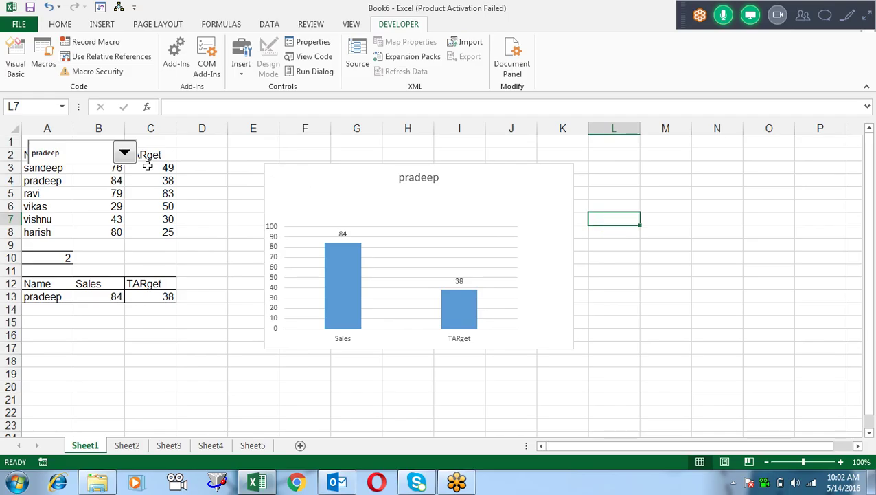
right_click(97, 157)
key("Escape")
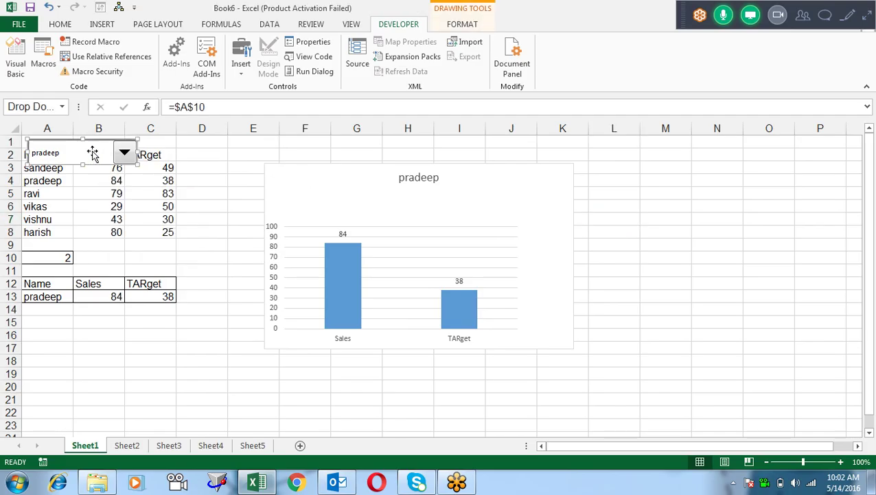
left_click_drag(94, 157, 341, 191)
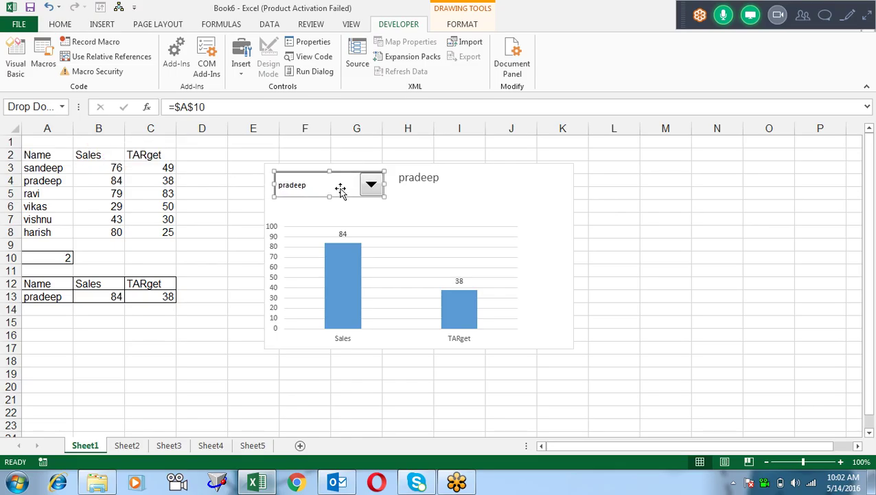
- Narrow the chart's plot area from the right to free space beside it
left_click(516, 251)
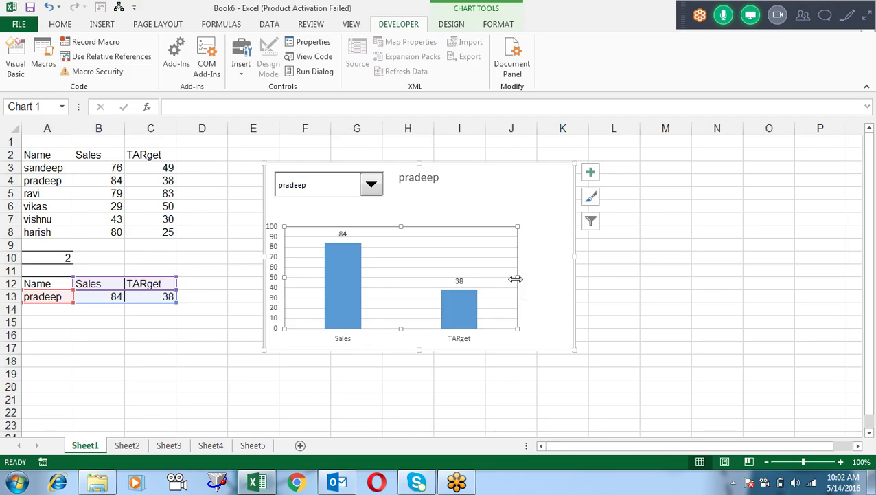
left_click_drag(518, 277, 407, 291)
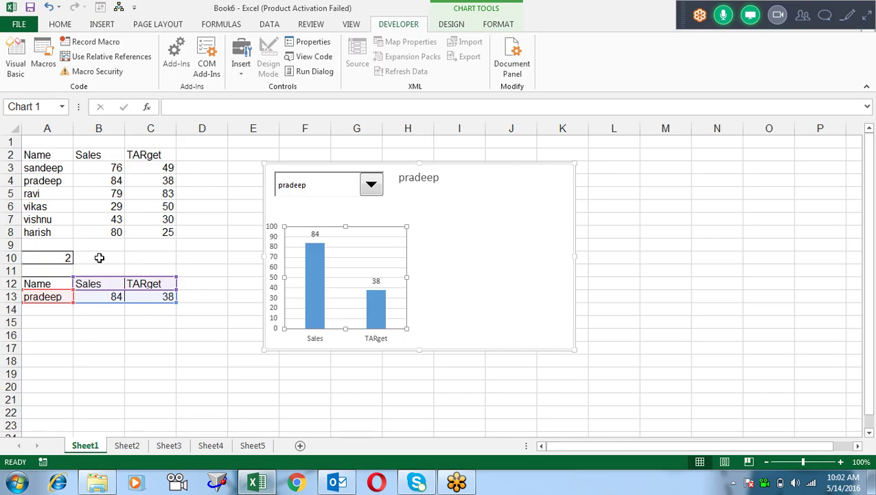
left_click(99, 257)
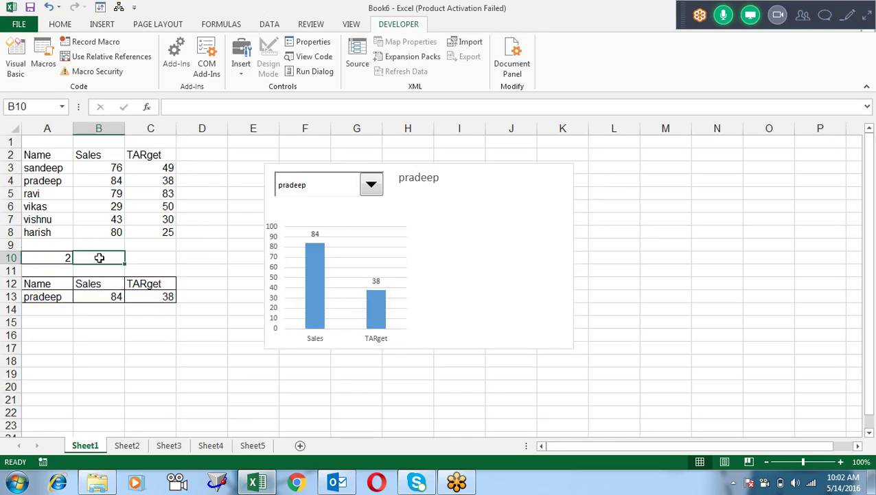
- Copy the row 13 INDEX formula into A14 and change its $A$10 reference to $B$10
key("alt+h")
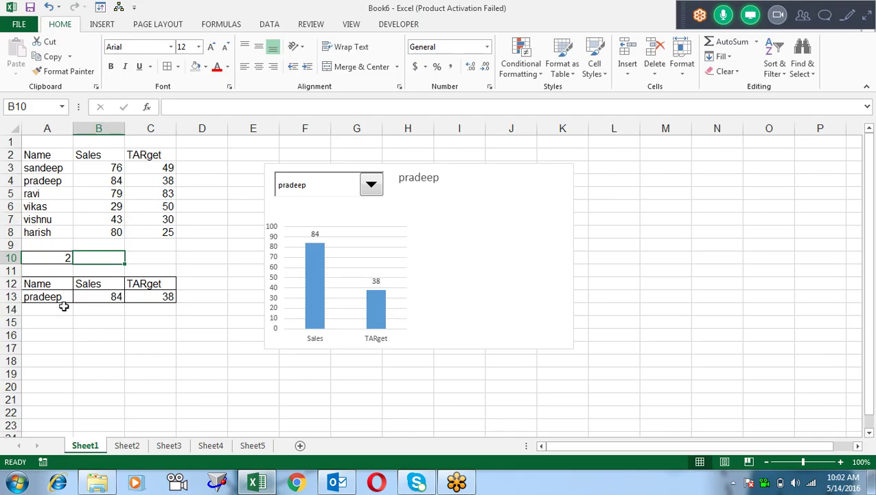
left_click(63, 306)
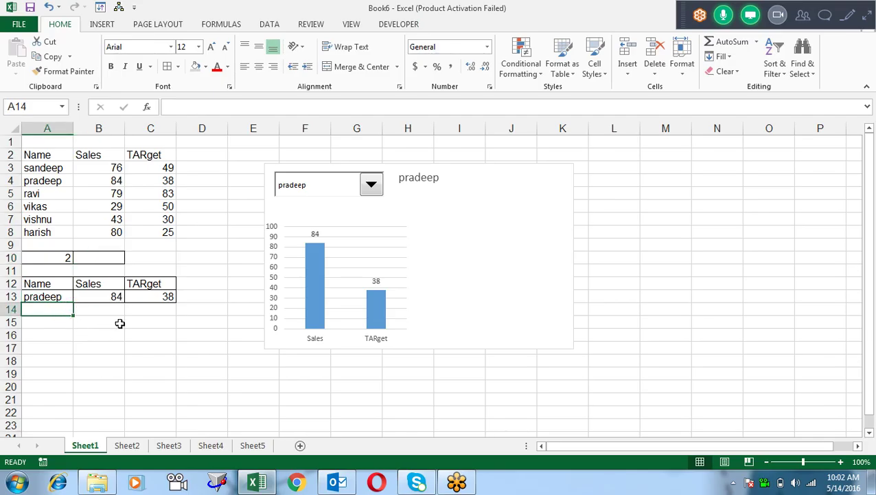
key("shift+Right")
key("shift+Right")
key("shift+Left")
key("shift+Left")
key("ctrl+d")
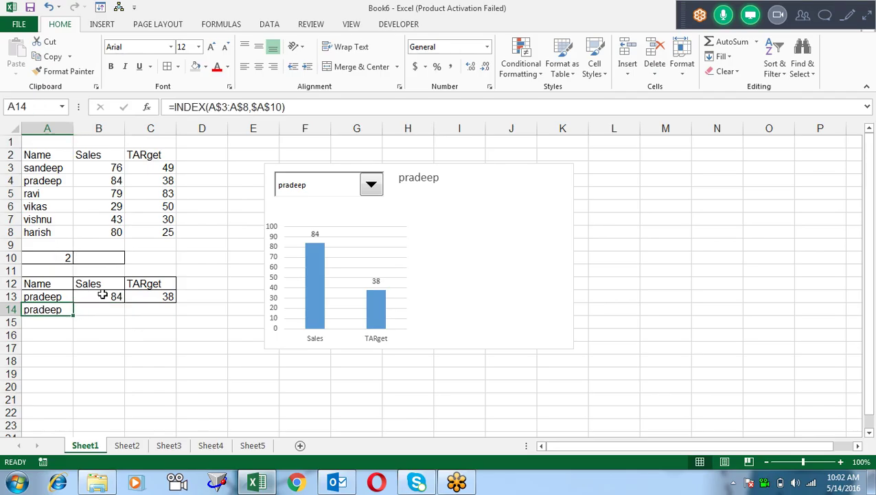
key("F2")
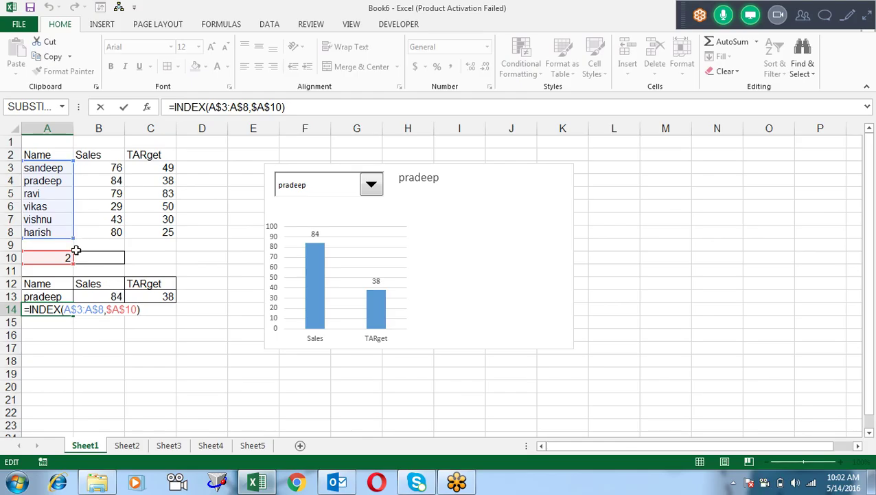
left_click_drag(74, 256, 99, 256)
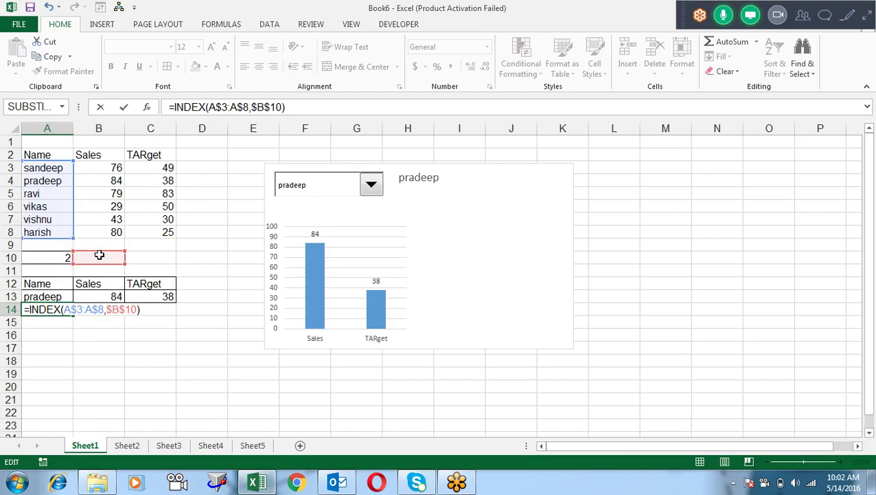
key("ctrl+Return")
key("Return")
- Fill the edited INDEX formula across into B14 and C14
key("Up")
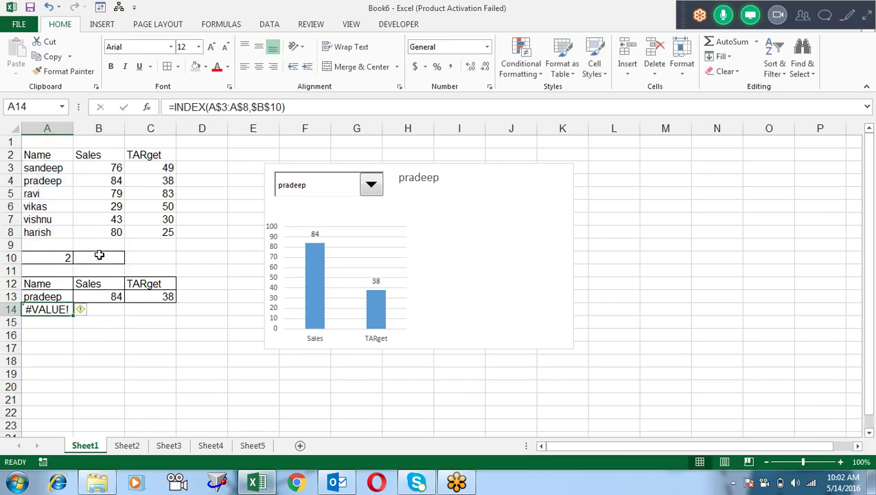
key("Right")
key("ctrl+r")
key("Right")
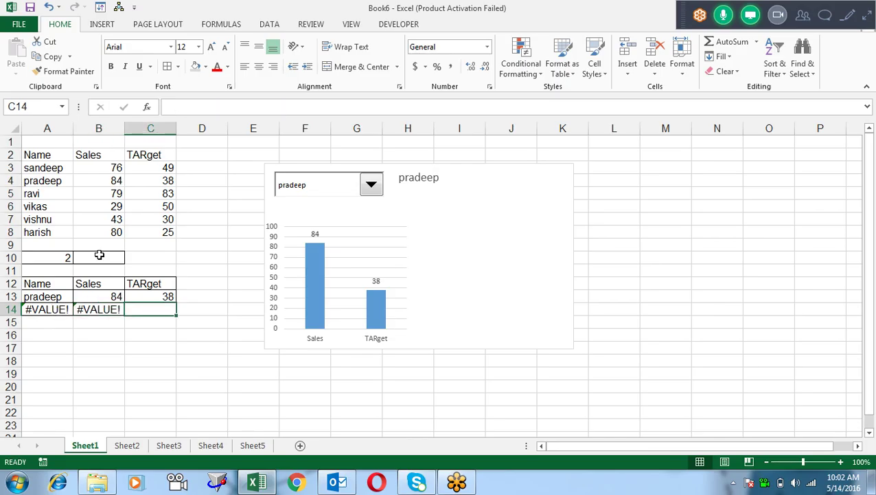
key("ctrl+r")
key("Left")
key("Left")
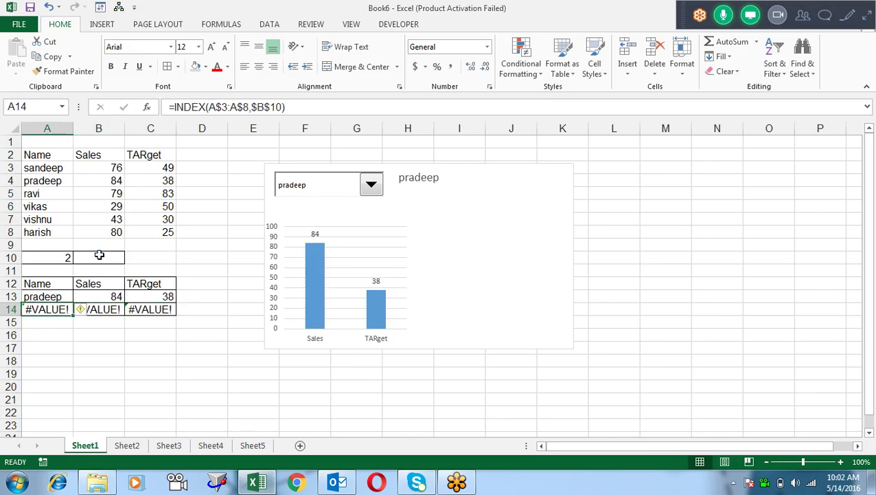
- Enter 1 in B10 so row 14 shows sandeep's 76 and 49
left_click(100, 254)
type("1")
key("Return")
left_click(100, 254)
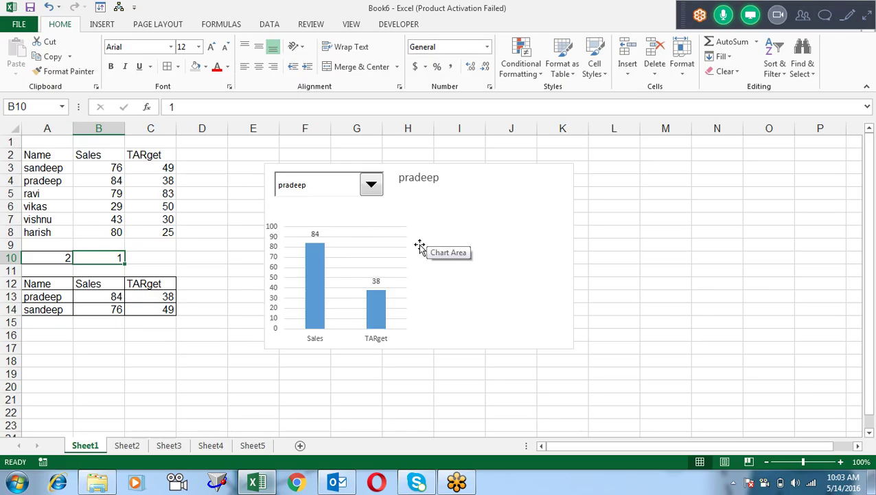
- Drag the chart's source range down to row 14, then inspect the sandeep and pradeep series
left_click(370, 256)
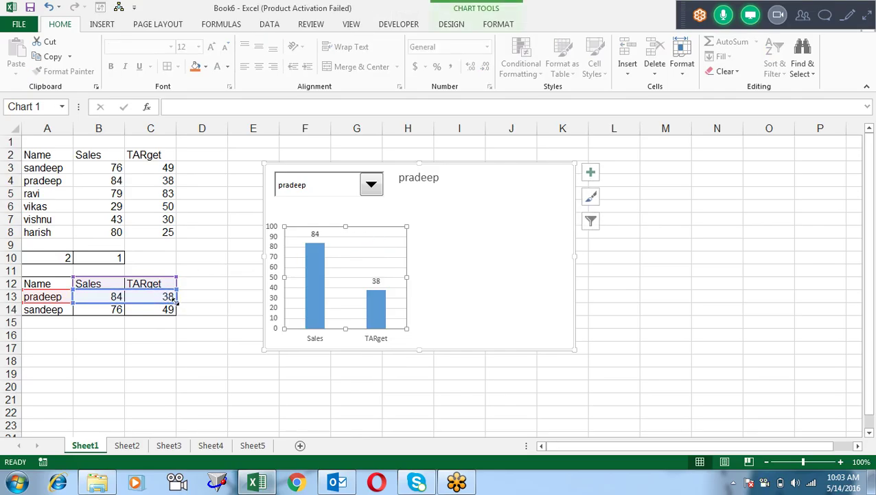
left_click_drag(175, 302, 176, 315)
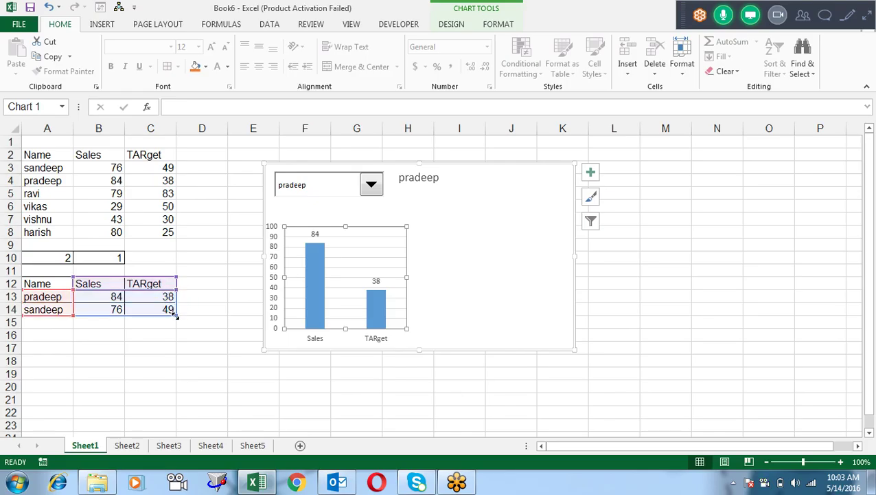
left_click(444, 291)
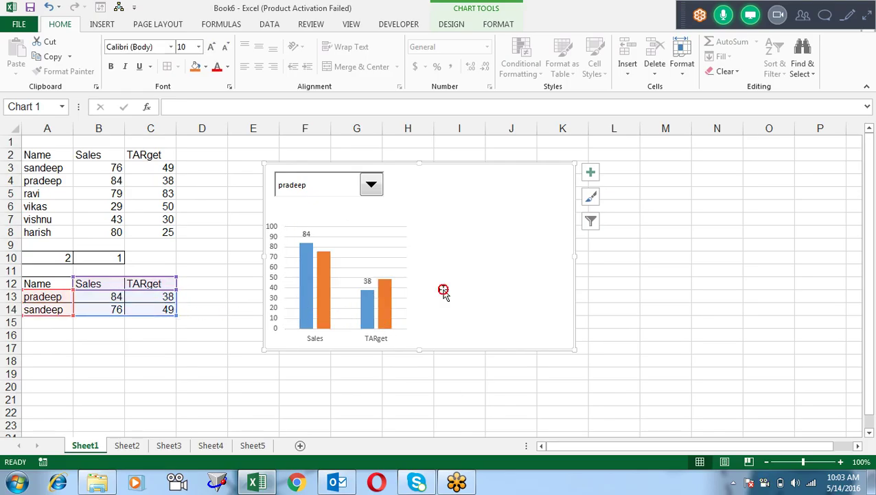
left_click(314, 294)
left_click(324, 298)
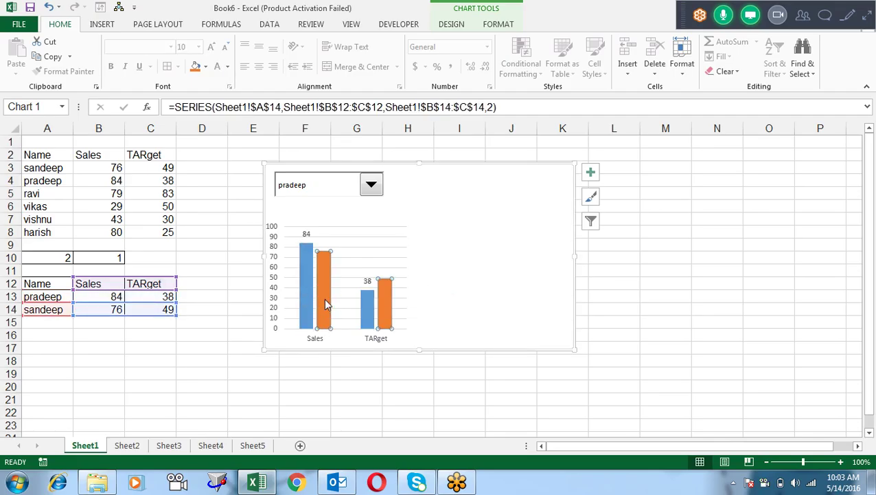
left_click(305, 283)
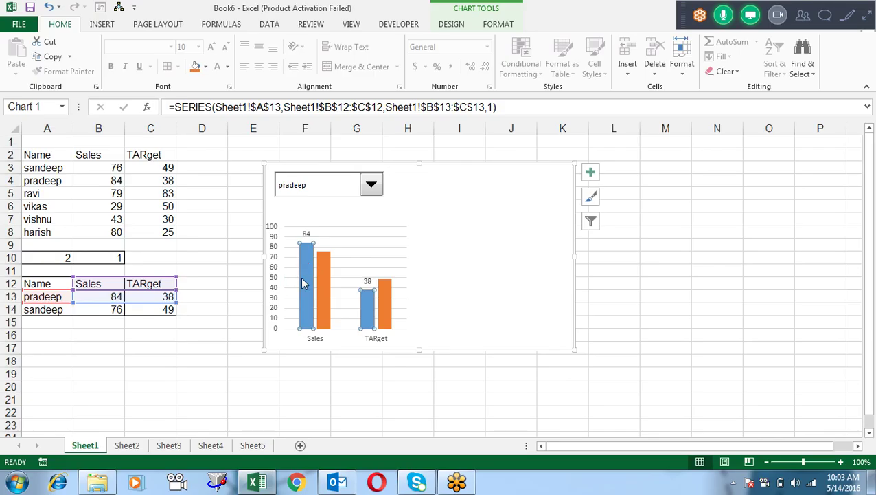
- Switch row/column so names become categories, and place the legend at the top
left_click(452, 24)
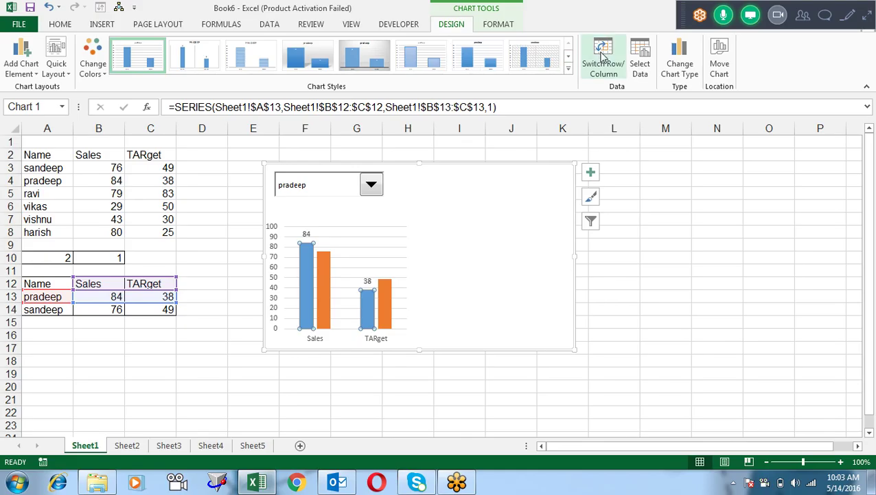
left_click(603, 56)
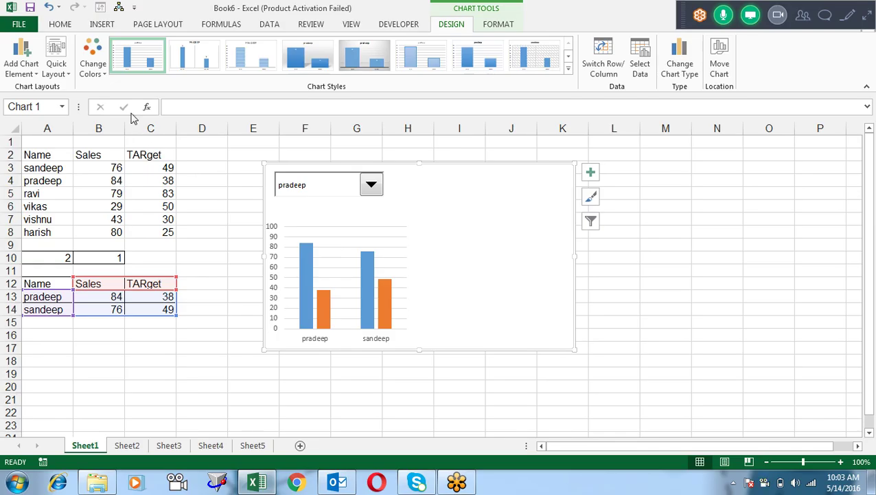
left_click(54, 68)
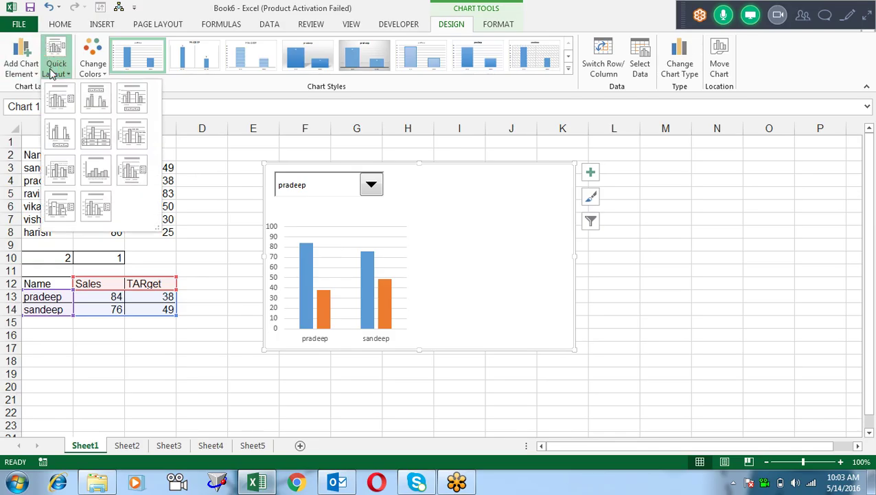
left_click(28, 69)
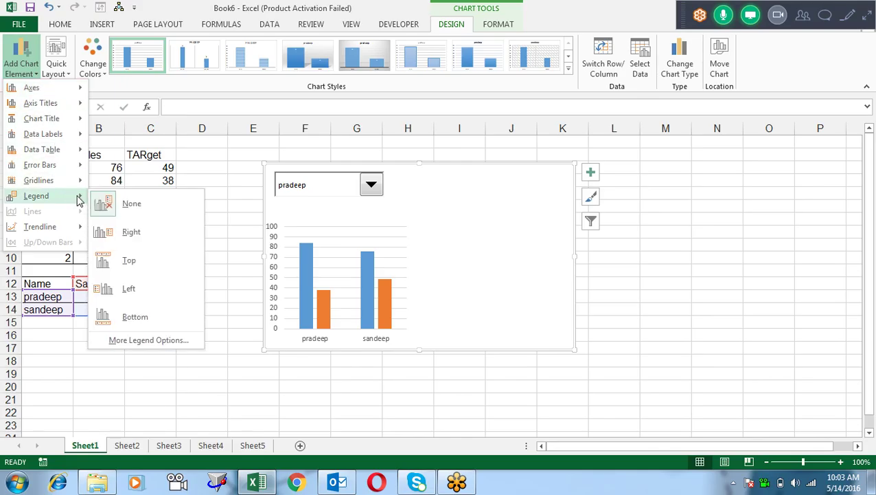
mouse_move(36, 196)
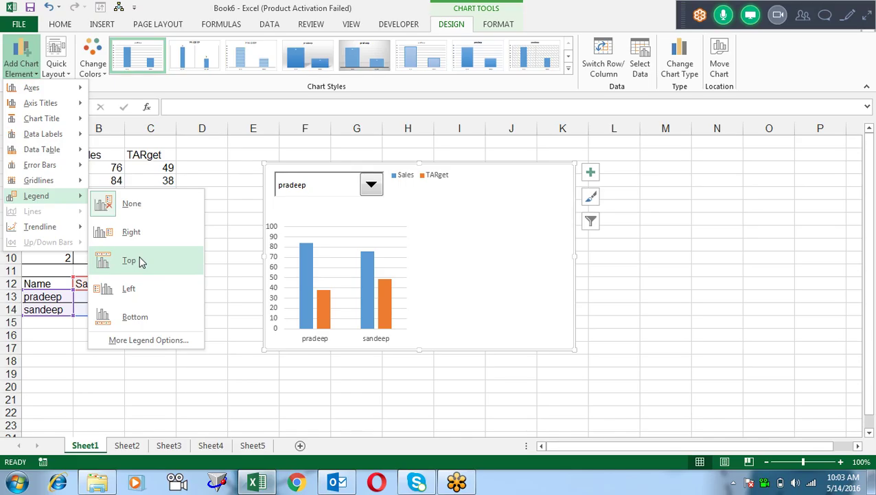
left_click(139, 260)
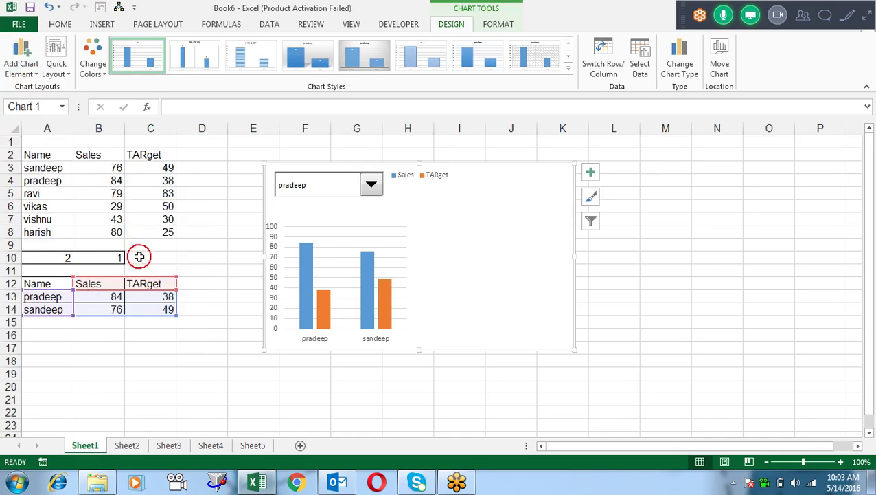
- Add data labels to both the Sales and TARget series
right_click(309, 307)
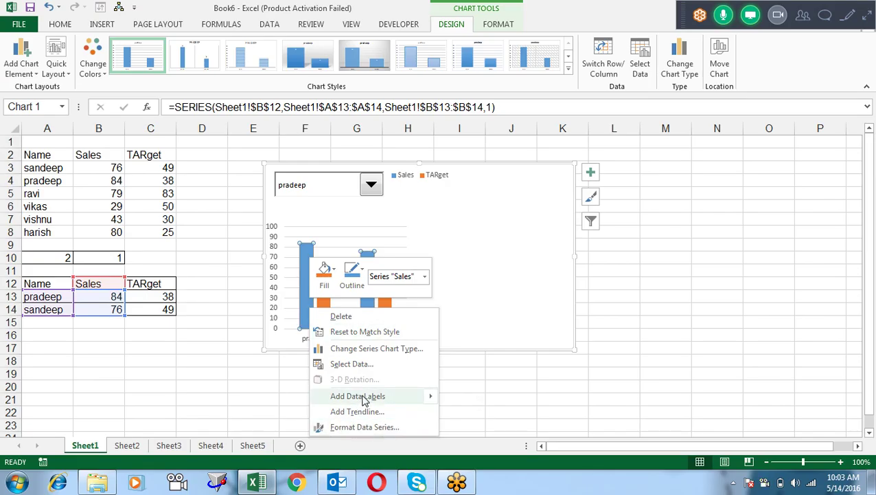
left_click(477, 404)
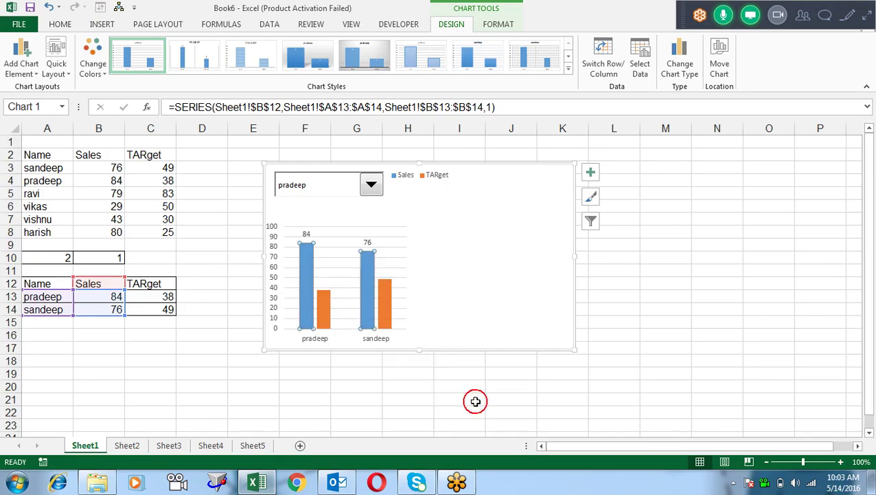
right_click(327, 309)
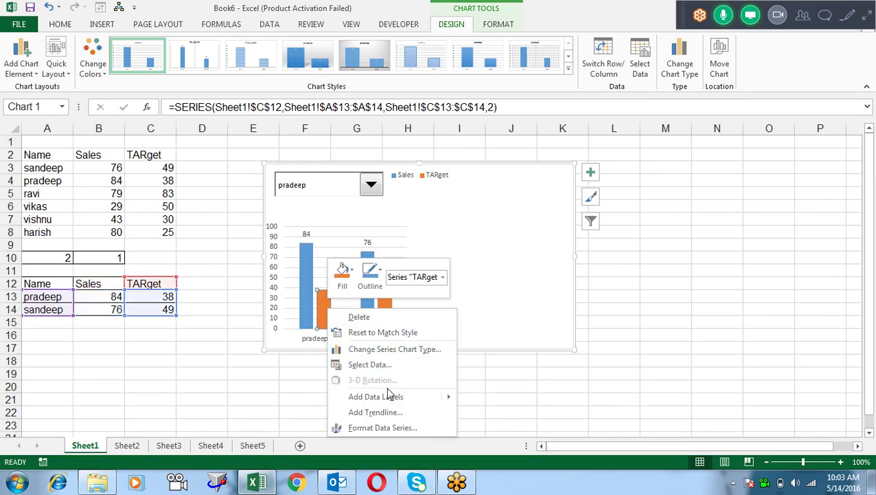
mouse_move(375, 396)
left_click(477, 397)
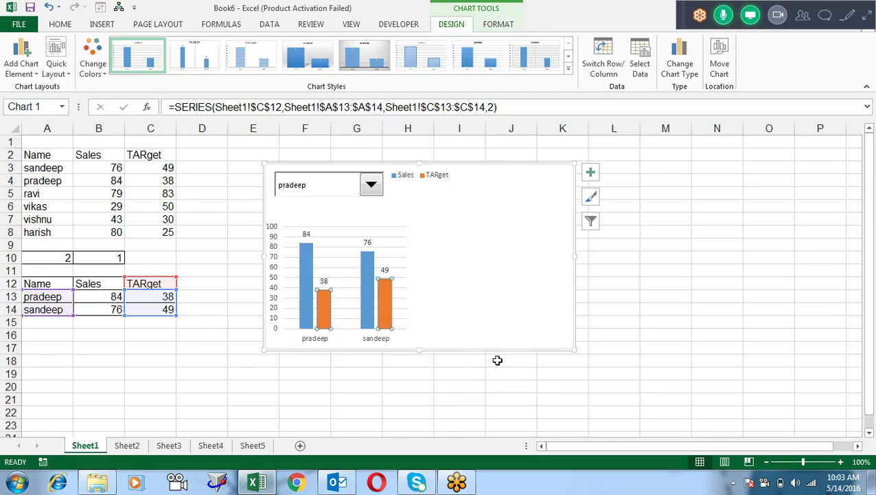
left_click(494, 268)
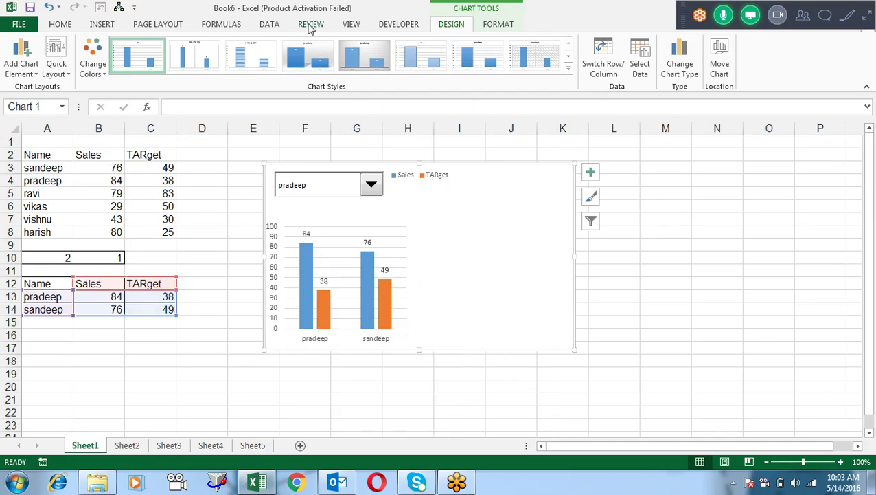
- Draw a Form Control list box on the right side of the chart
left_click(401, 24)
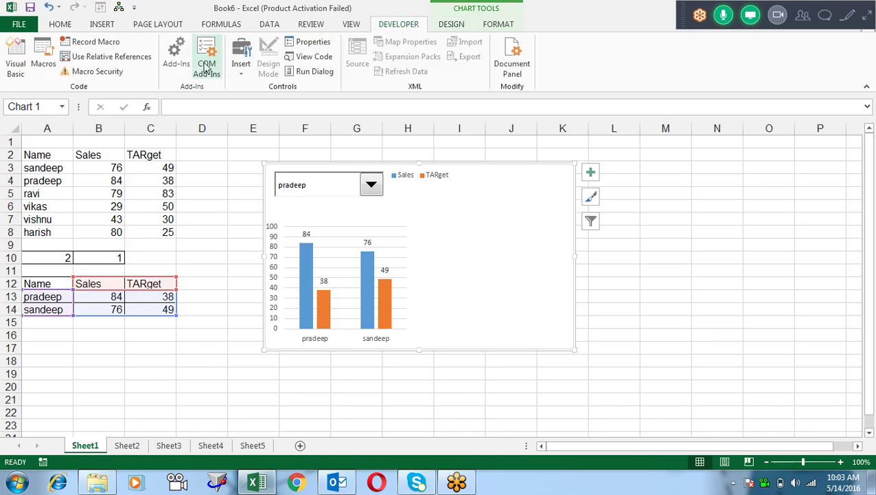
left_click(242, 68)
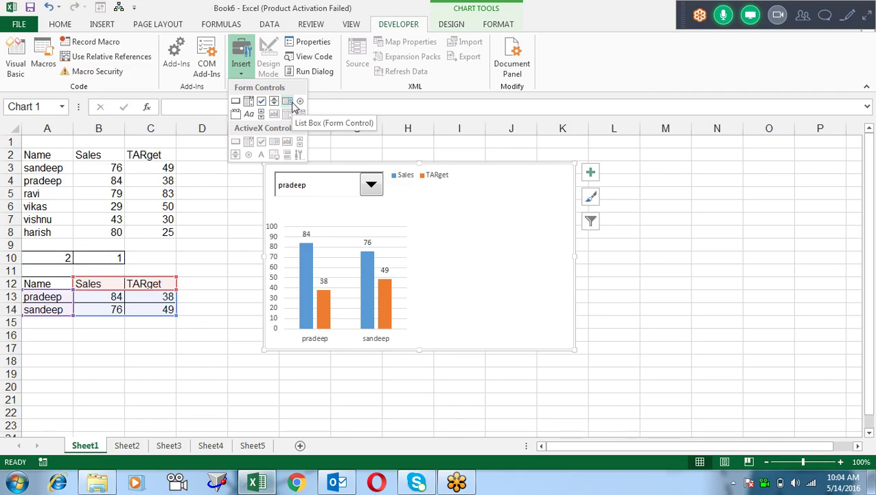
left_click(292, 103)
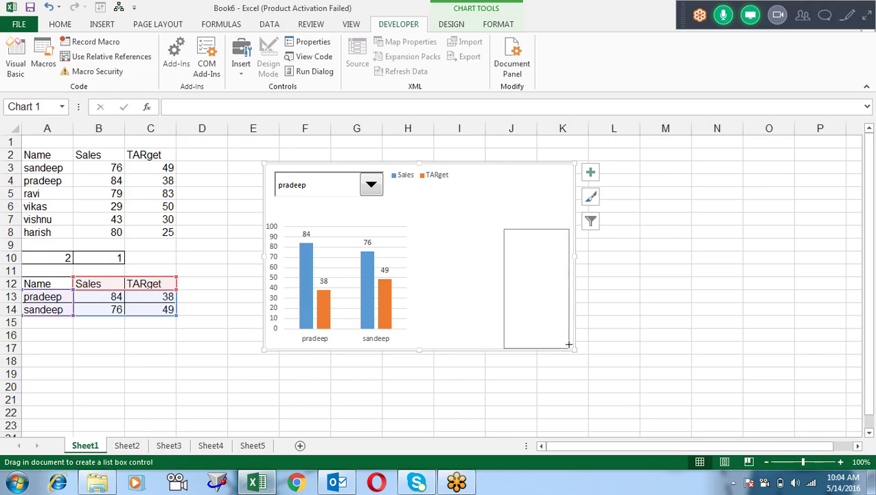
left_click_drag(503, 228, 571, 339)
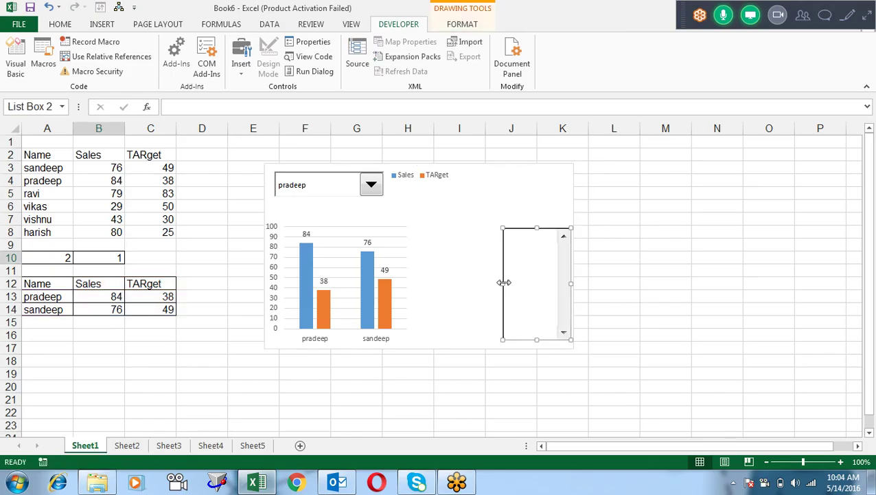
left_click_drag(503, 282, 495, 282)
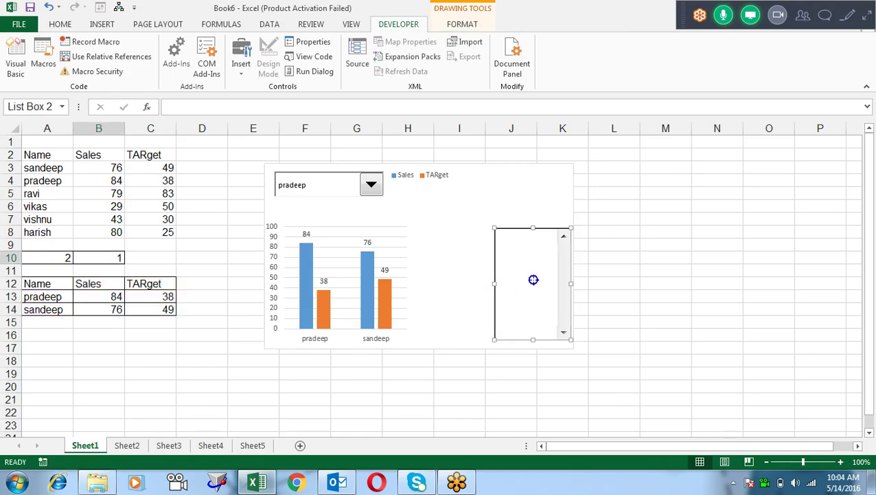
- Set the list box's input range to A3:A8 and its cell link to B10
right_click(534, 279)
left_click(570, 385)
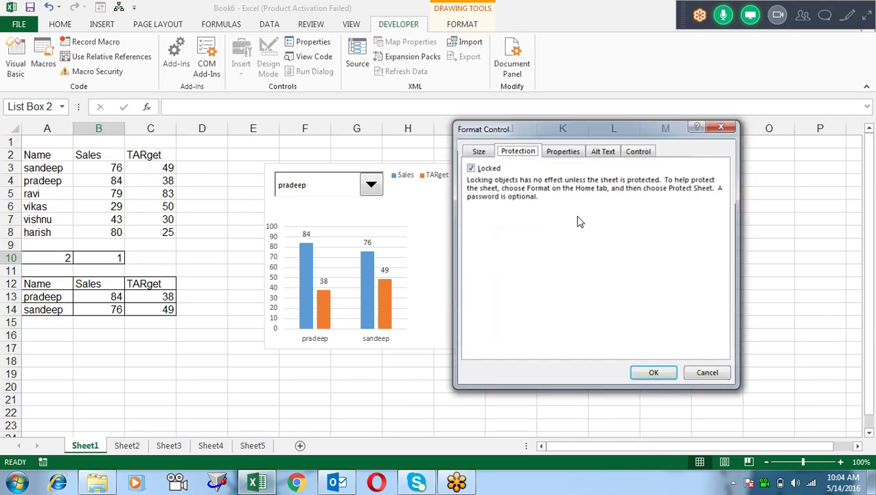
left_click(638, 156)
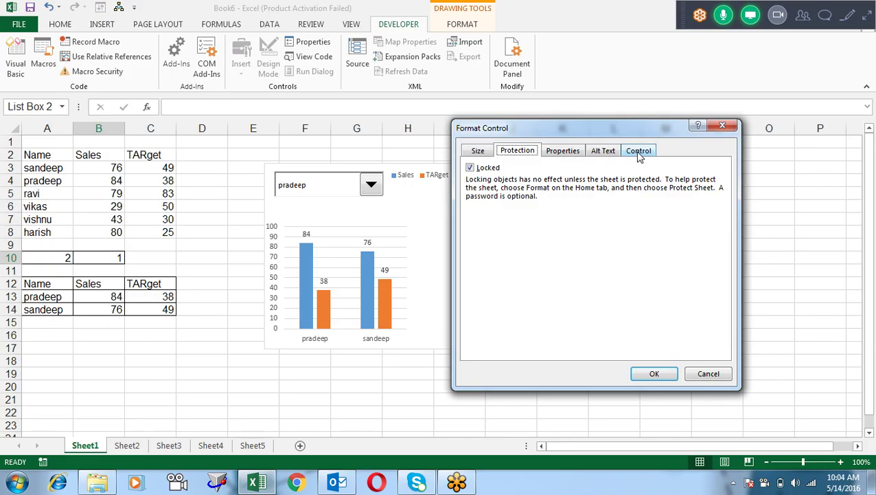
left_click(638, 153)
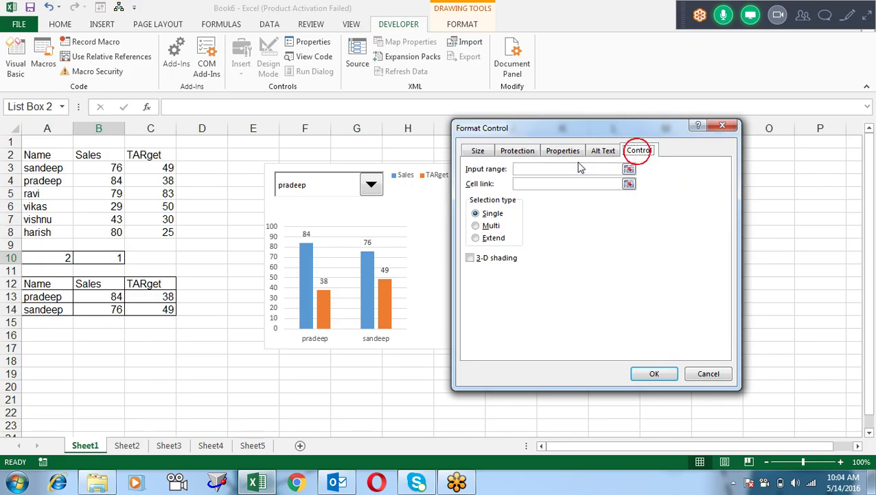
left_click(629, 170)
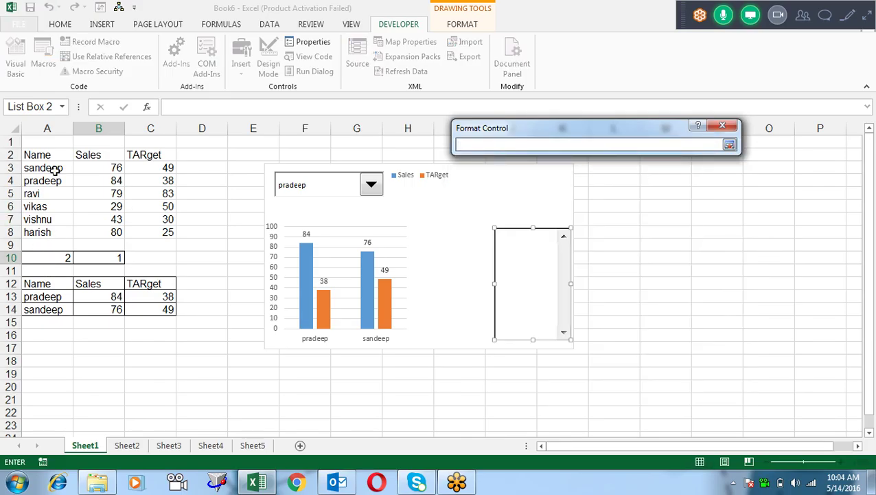
left_click_drag(54, 168, 51, 231)
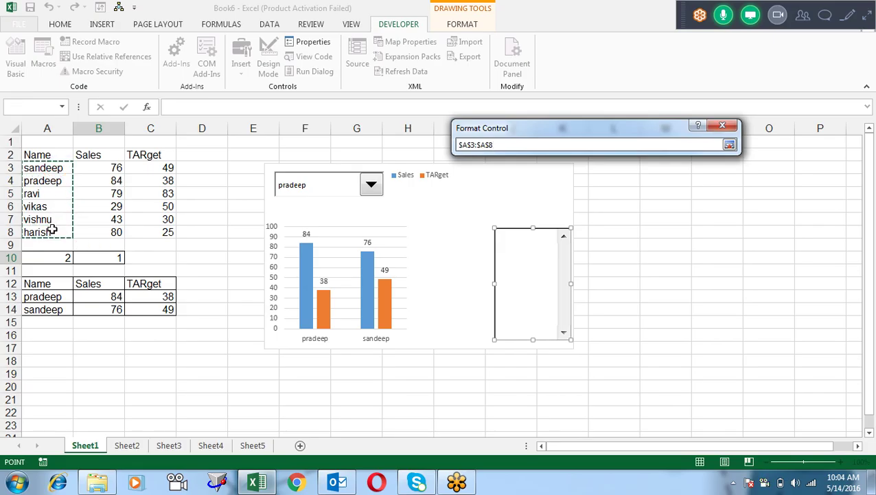
key("Return")
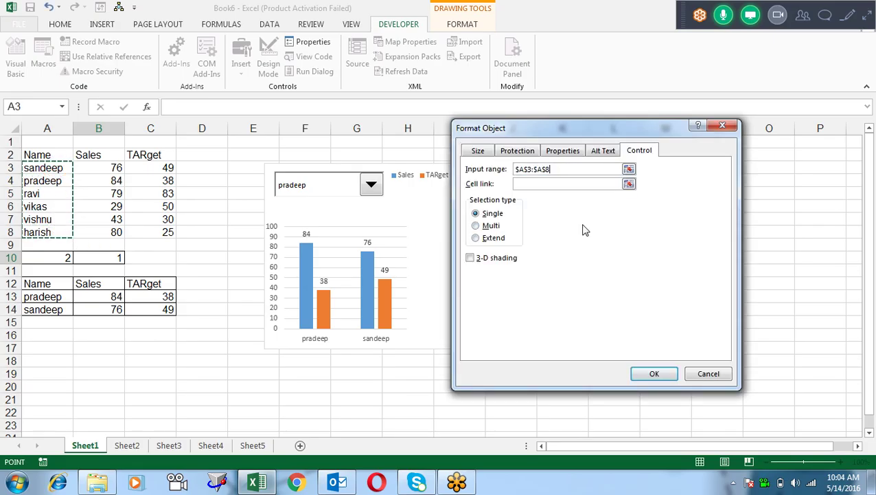
left_click(629, 184)
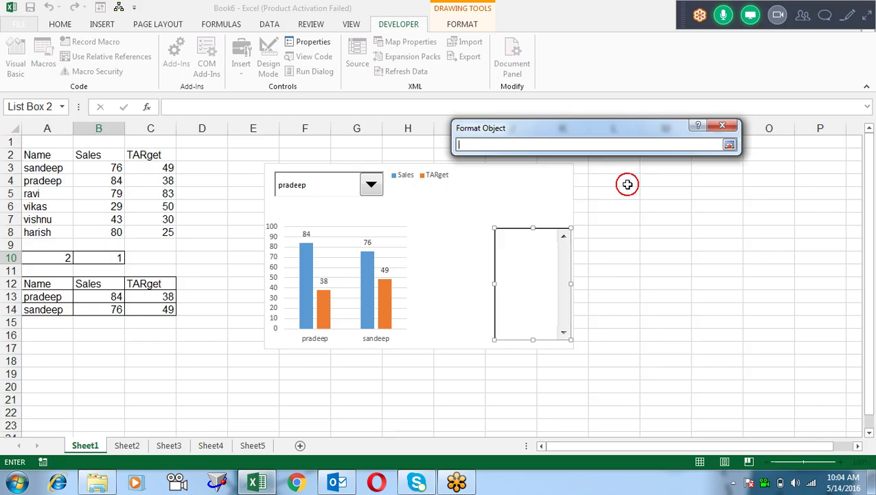
left_click(106, 257)
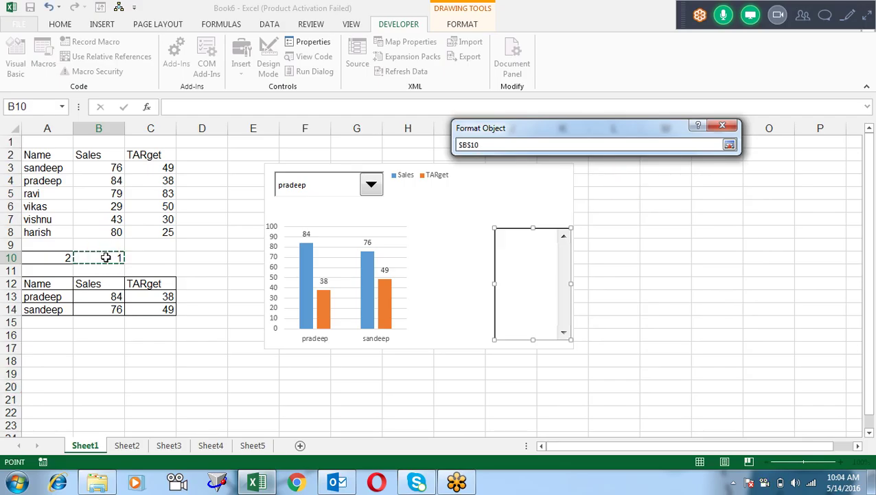
key("Return")
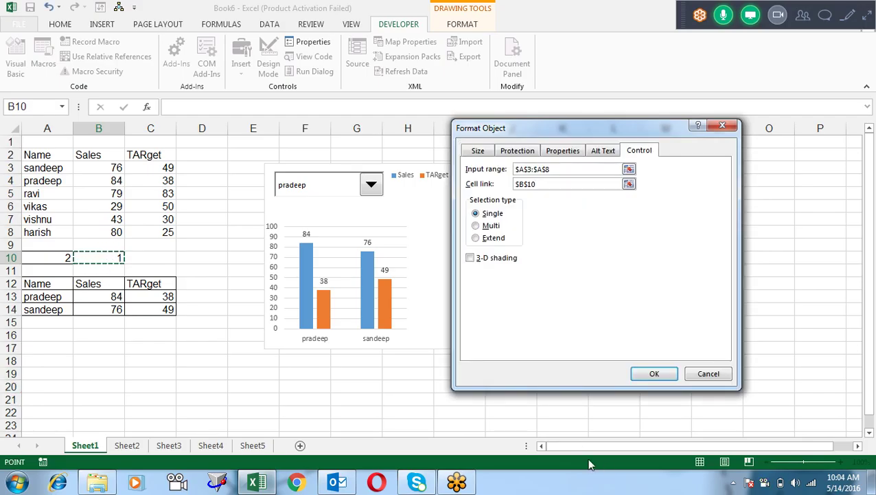
left_click(664, 374)
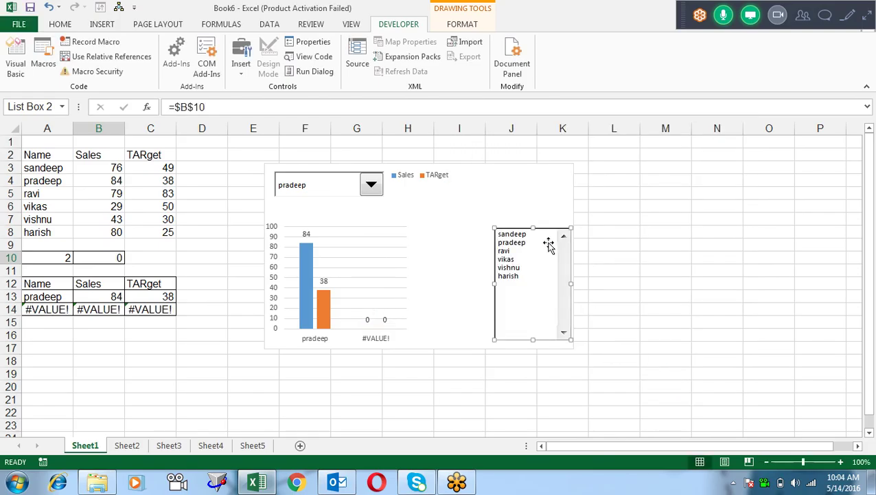
- Choose pradeep and then ravi in the list box as the comparison name
left_click(629, 241)
left_click(526, 243)
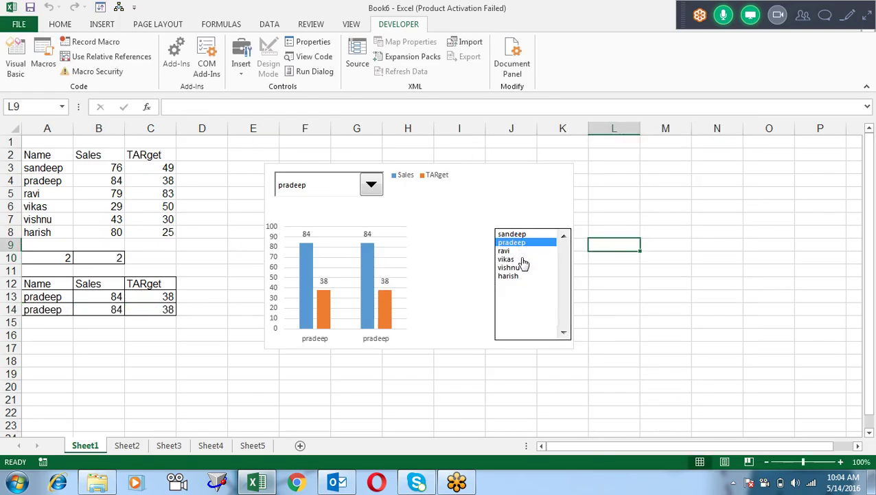
left_click(522, 276)
left_click(526, 251)
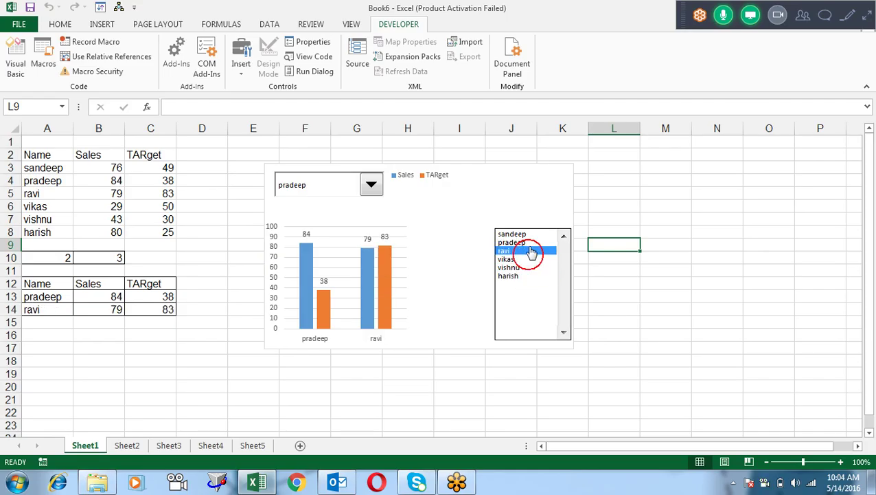
- Try vikas and pradeep in the combo box, settle on harish, and select the chart
left_click(371, 185)
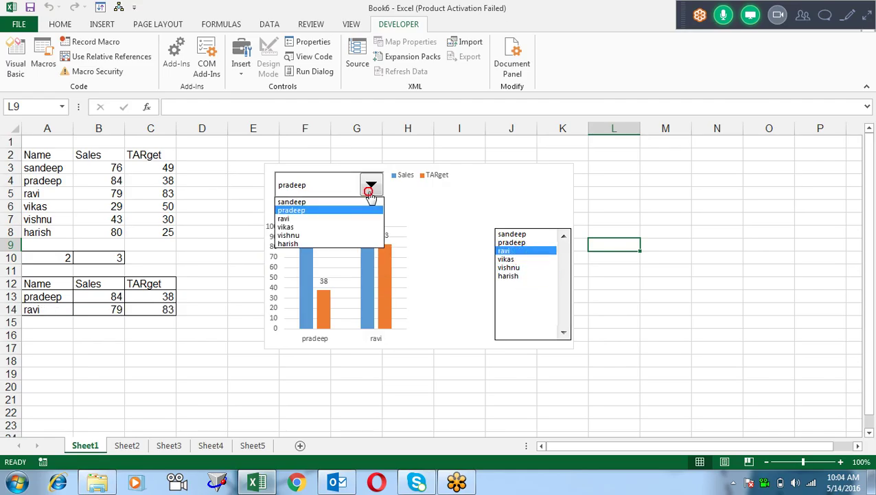
left_click(318, 226)
left_click(371, 184)
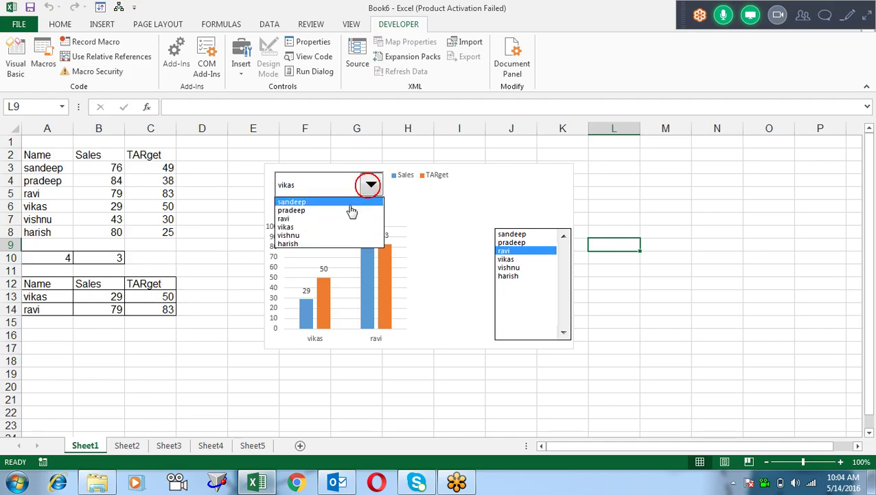
left_click(348, 210)
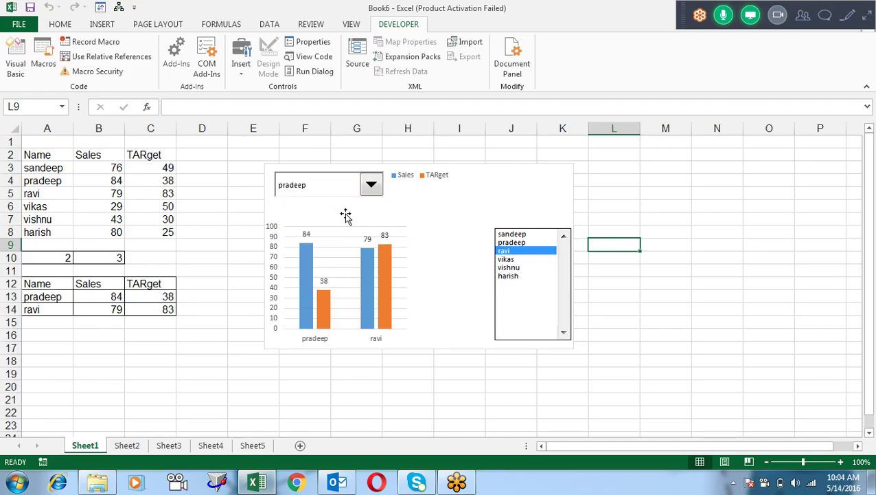
left_click(374, 187)
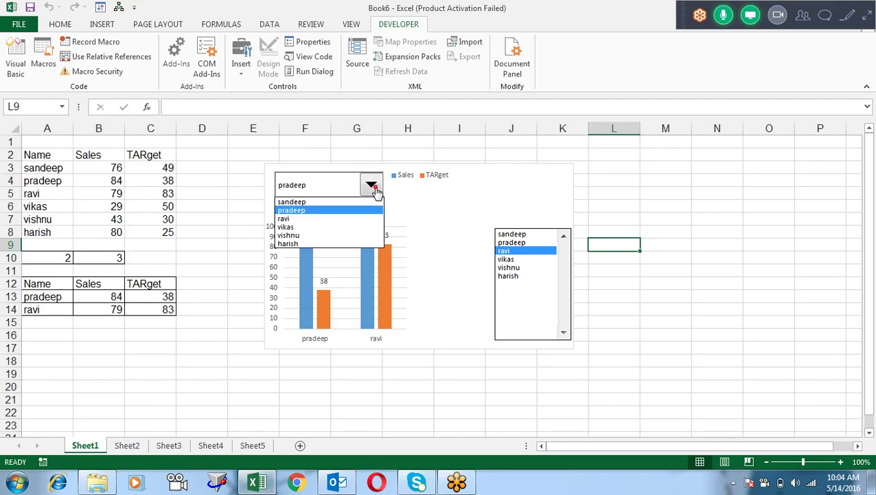
left_click(350, 244)
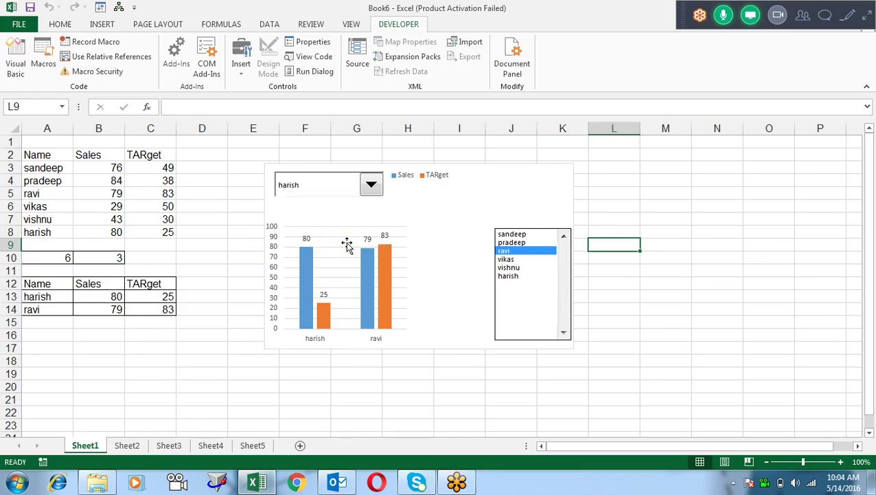
left_click(433, 199)
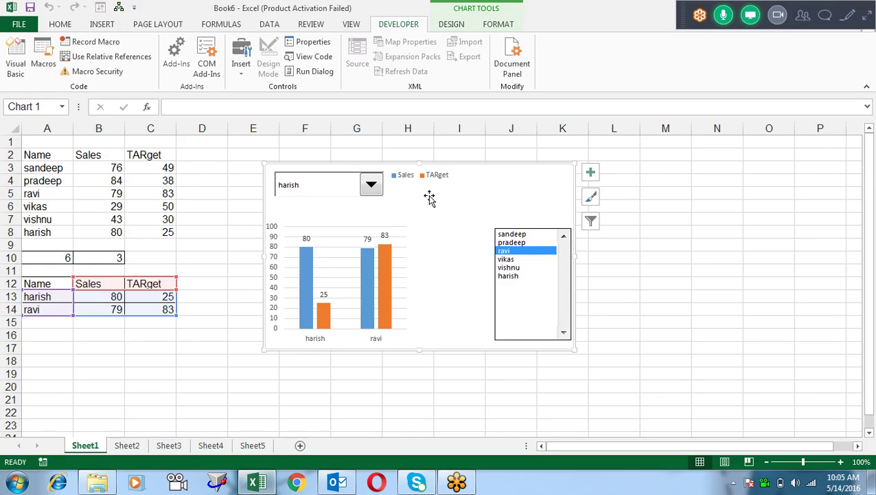
- Add a Form Controls check box on the chart labelled Compare
left_click(244, 65)
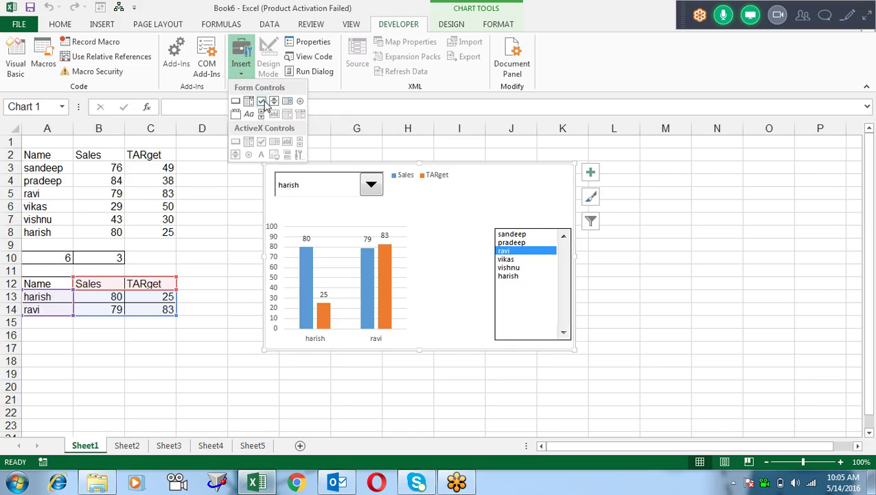
left_click(263, 102)
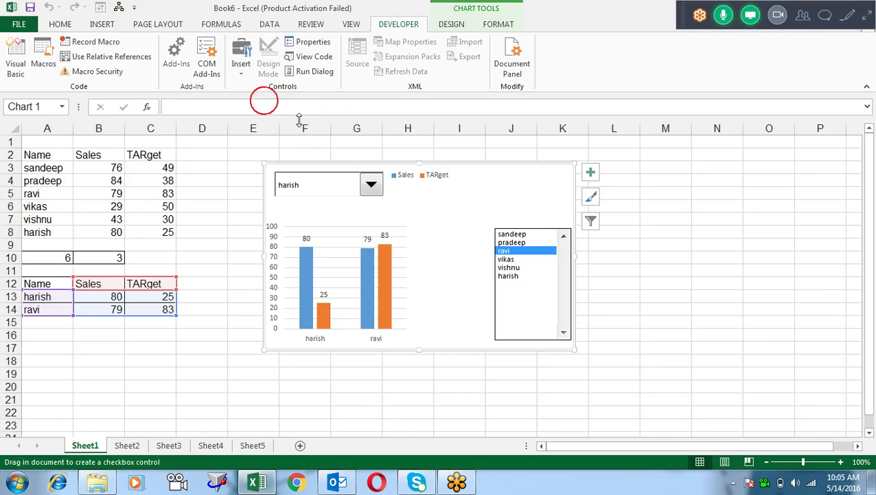
left_click(416, 187)
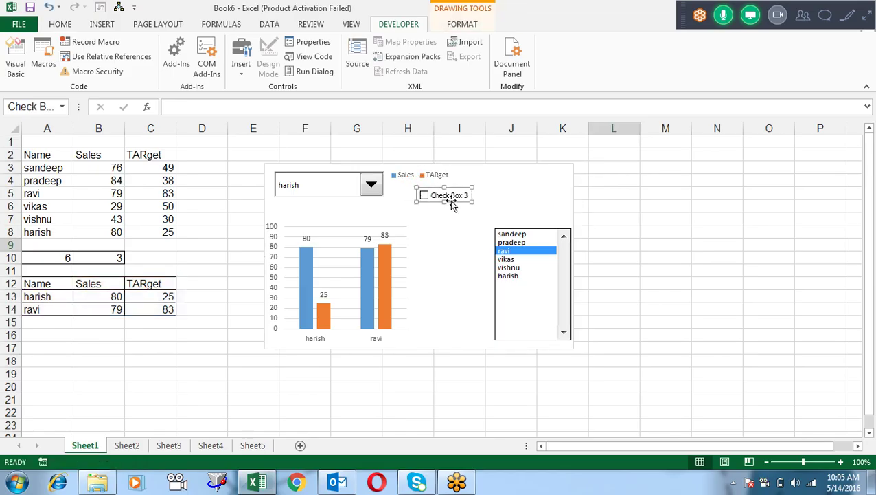
left_click(432, 196)
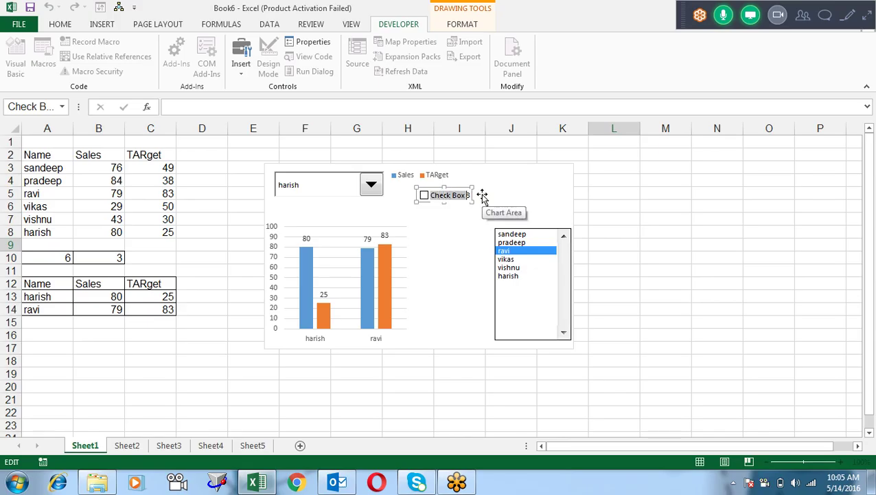
type("Compare")
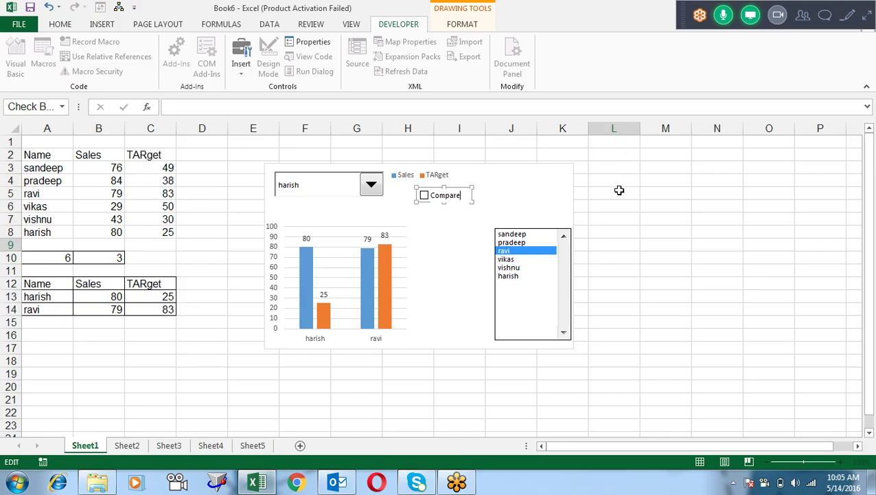
left_click(661, 195)
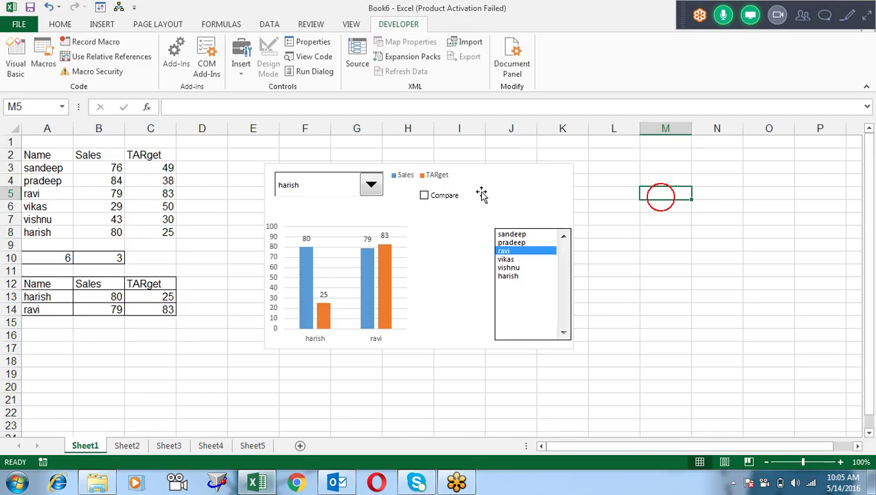
- Link the Compare check box to cell $A$9 via Format Control
right_click(448, 200)
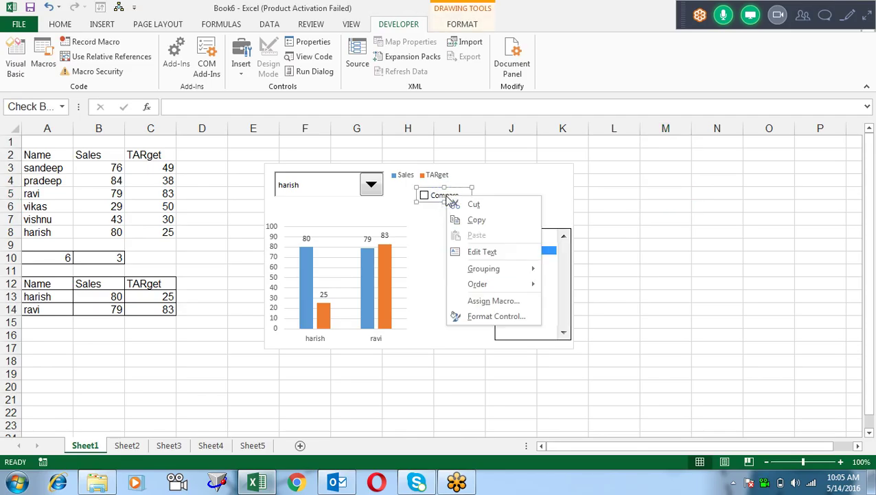
left_click(486, 317)
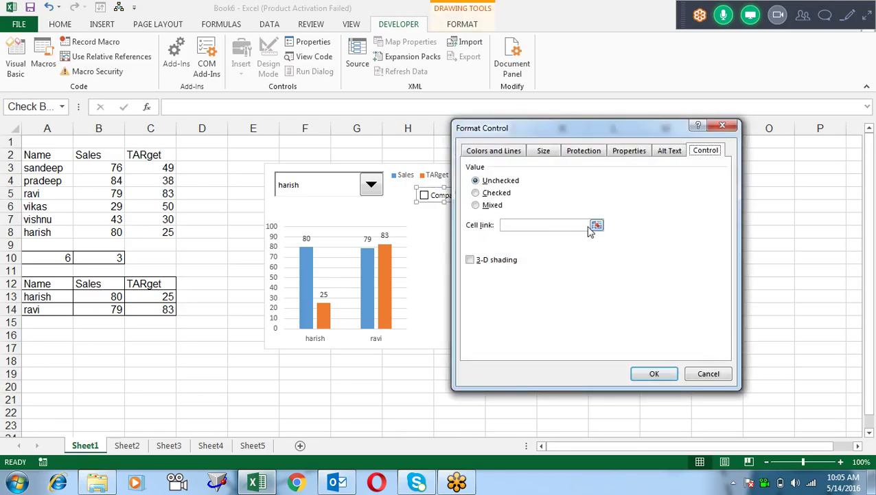
left_click(597, 226)
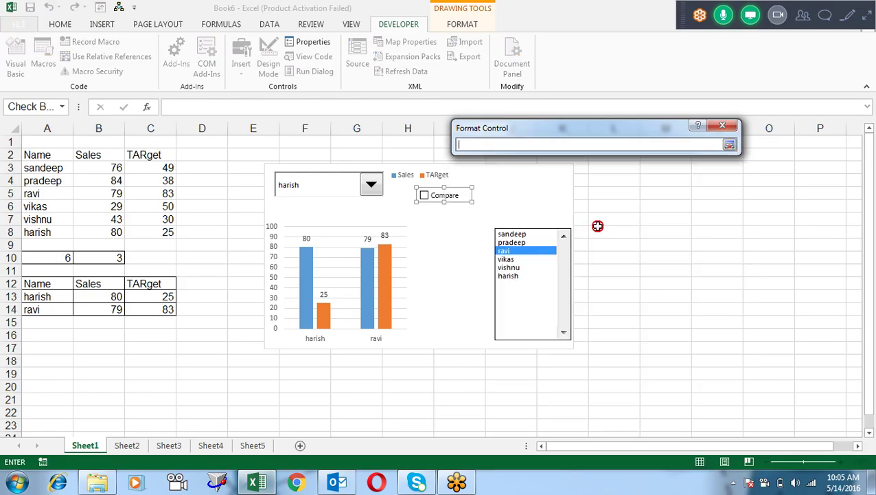
left_click(67, 245)
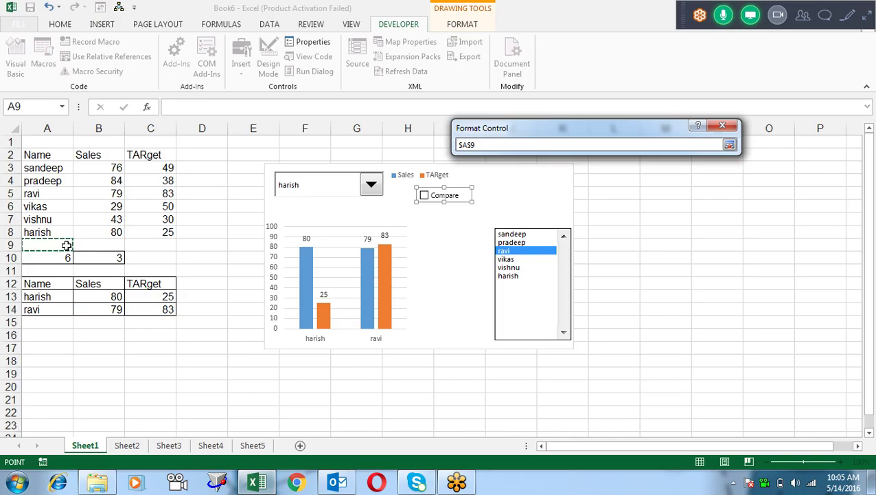
key("Return")
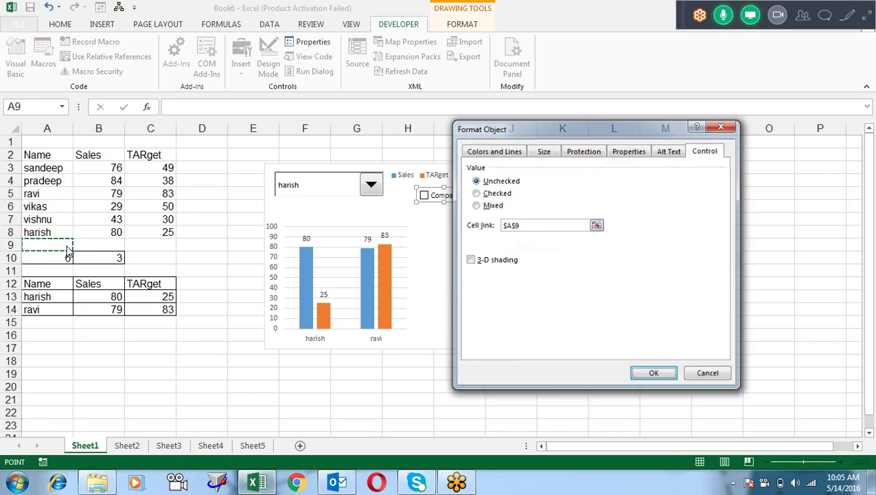
key("Return")
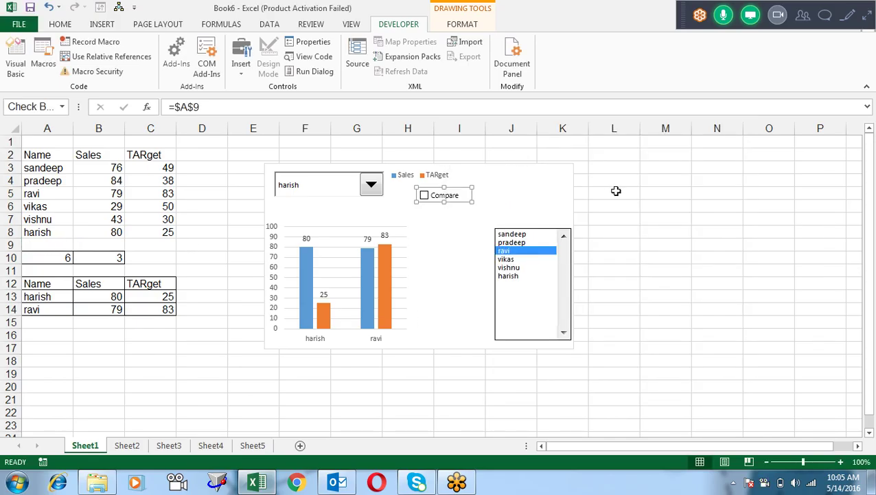
left_click(613, 192)
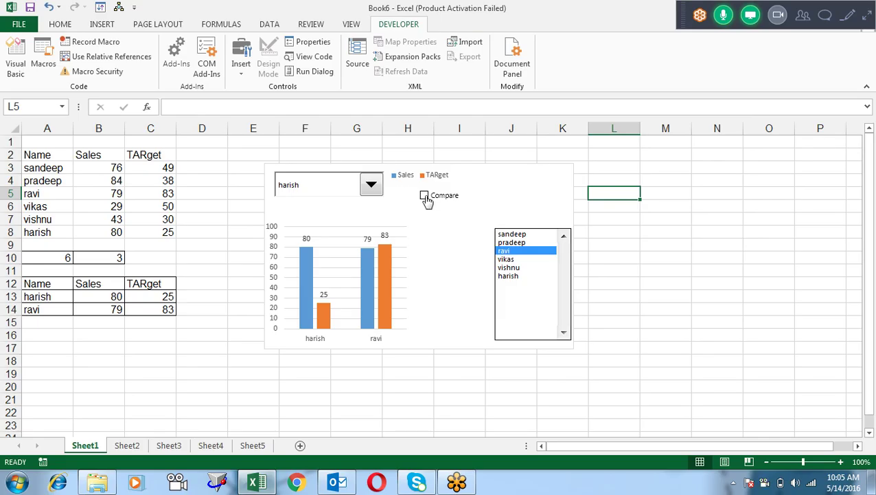
- Toggle Compare repeatedly to test A9, leaving it ticked so A9 reads TRUE
left_click(425, 195)
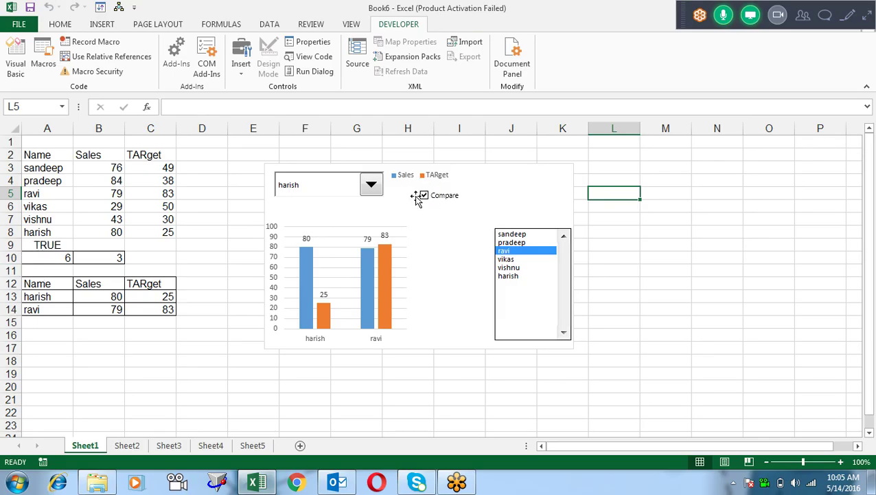
left_click(424, 196)
left_click(424, 195)
left_click(425, 195)
left_click(425, 196)
left_click(425, 195)
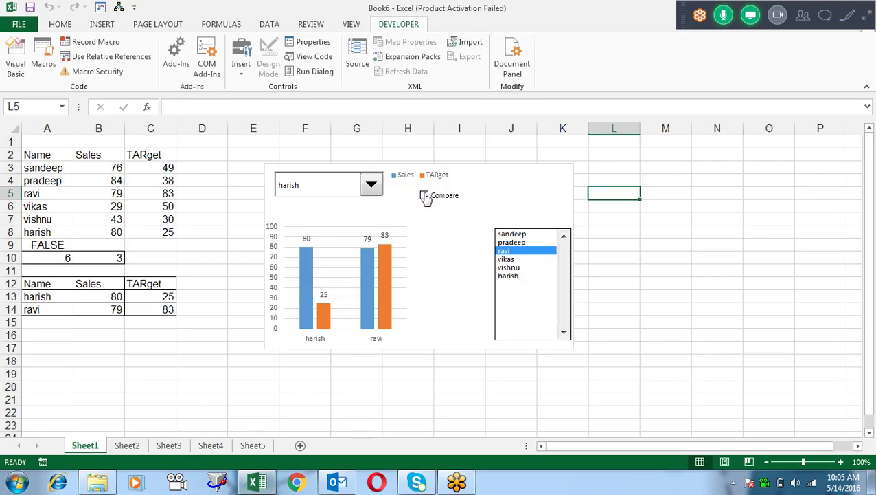
left_click(424, 196)
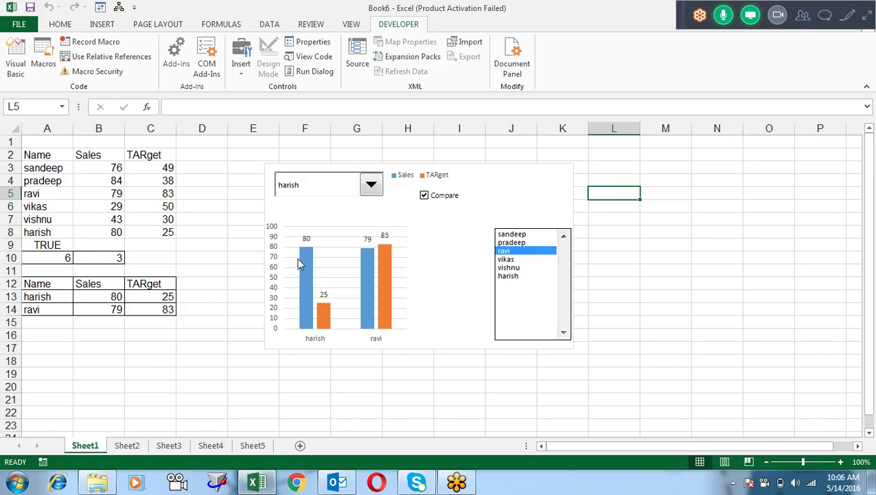
- Wrap A14's INDEX formula as =IF($A$9,INDEX(A$3:A$8,$B$10),"") so it depends on Compare
left_click(38, 307)
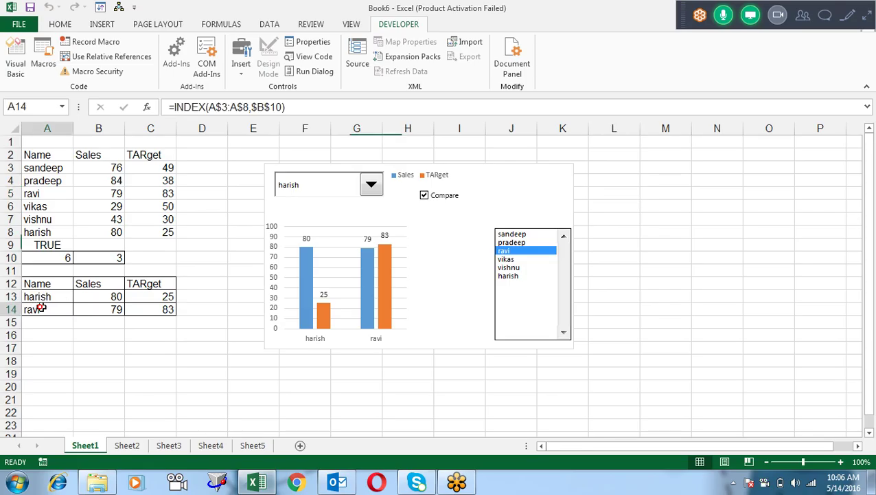
left_click(174, 107)
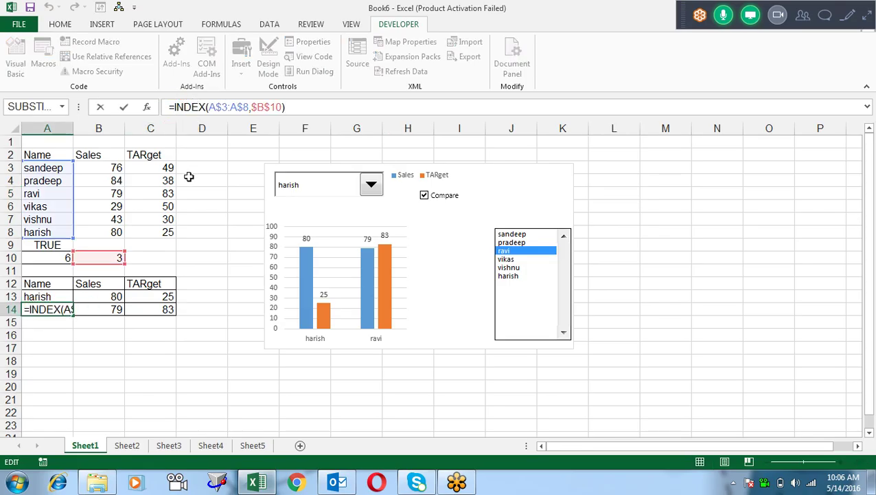
type("IF(")
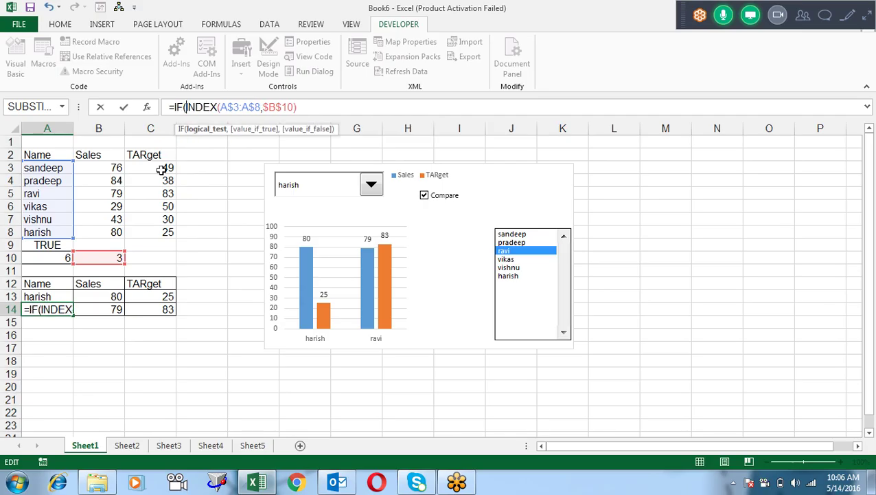
left_click(62, 245)
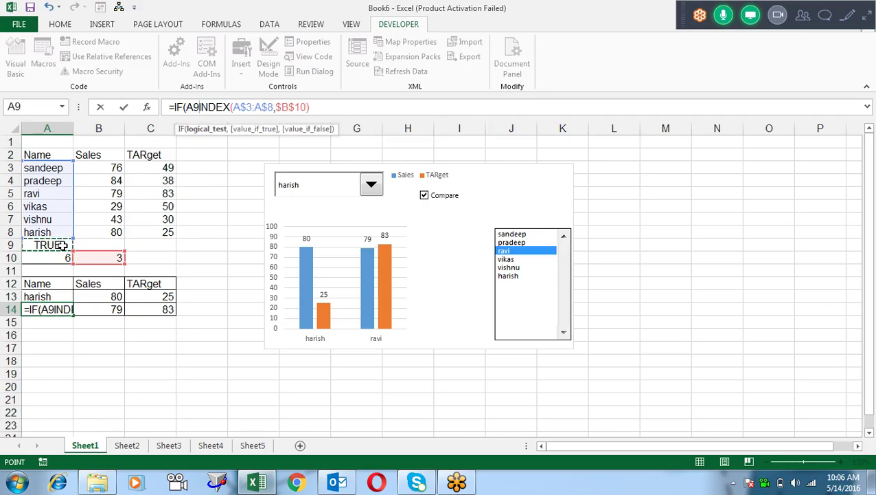
key("F4")
type("$A$9,")
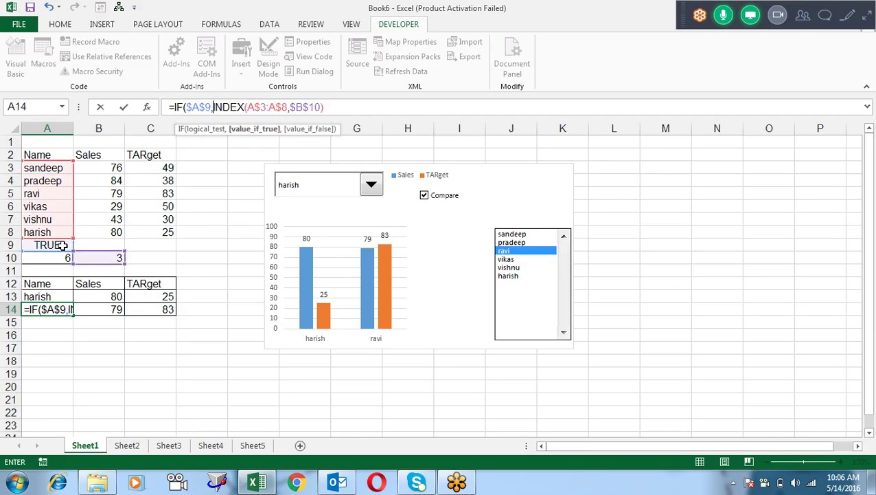
left_click(366, 106)
type(",")
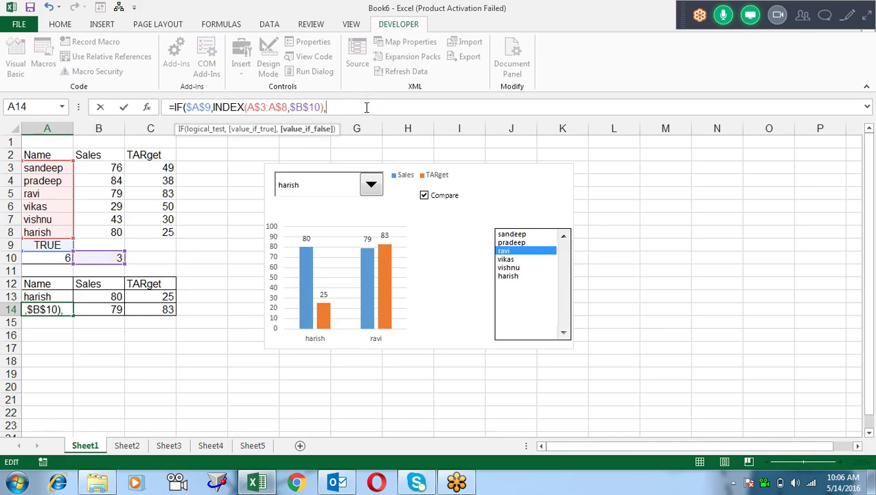
type("\"\")")
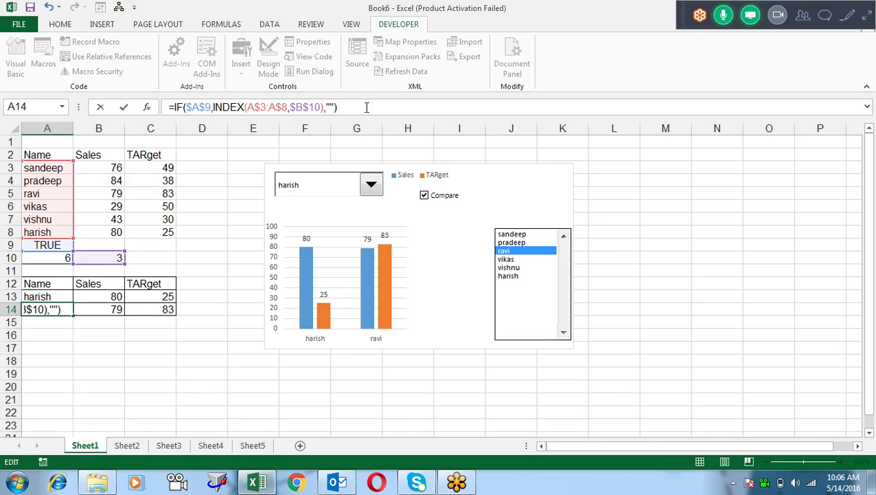
key("Return")
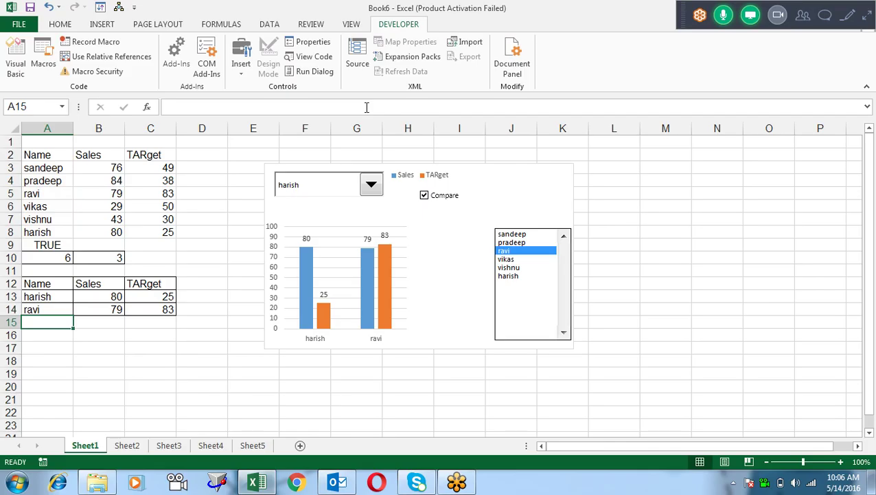
- Paste A14's IF formula into B14 and C14
key("Up")
key("Right")
key("ctrl+v")
key("Right")
key("ctrl+v")
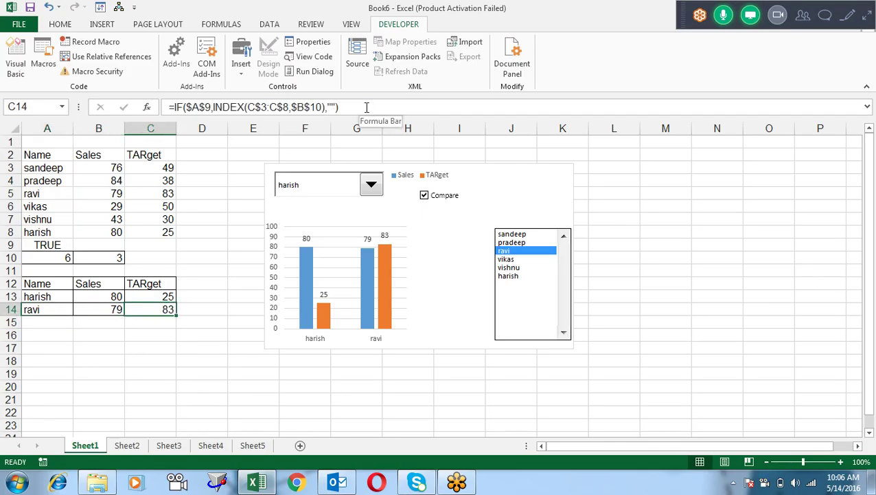
key("Right")
key("Right")
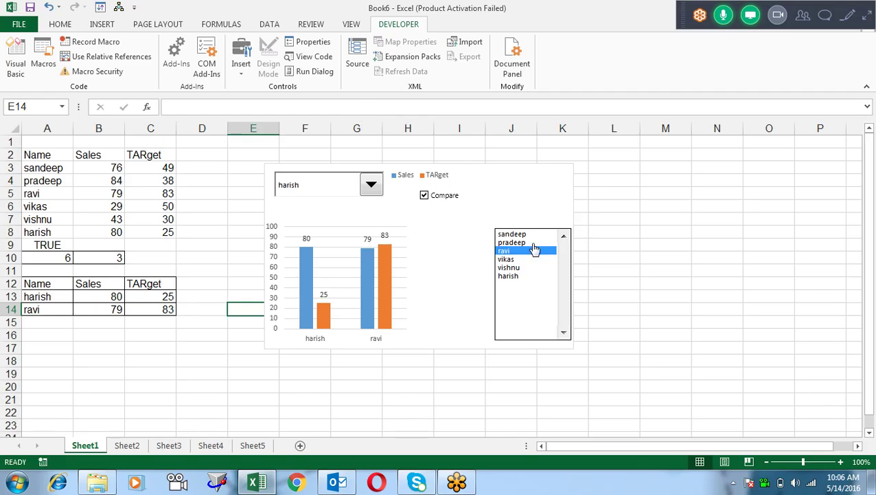
- Toggle the Compare check box on and off to confirm ravi's bars hide and reappear
left_click(425, 198)
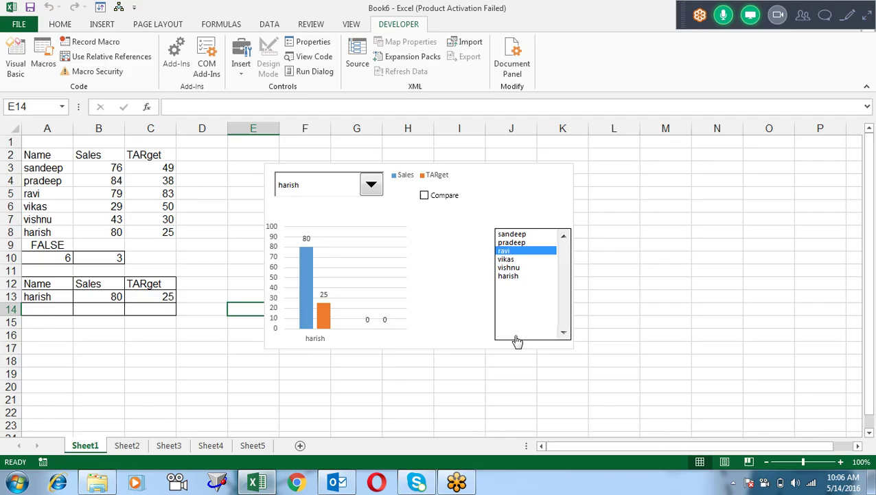
left_click(434, 200)
left_click(434, 201)
left_click(434, 201)
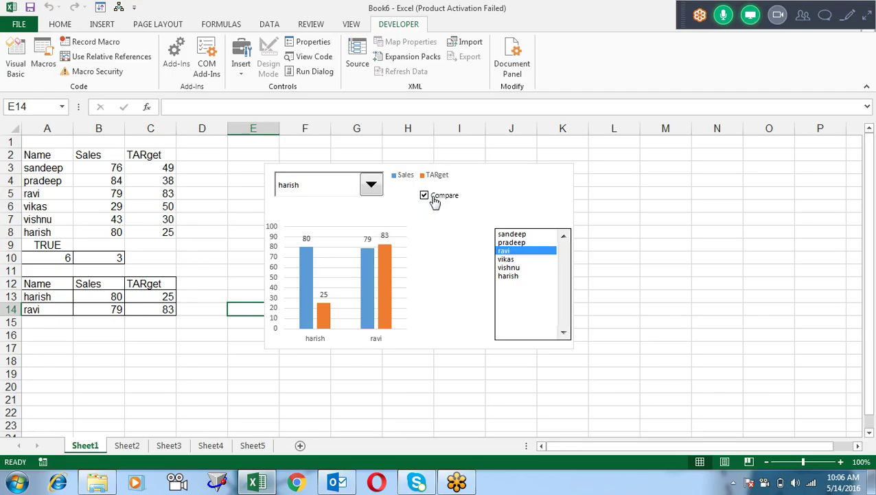
left_click(434, 201)
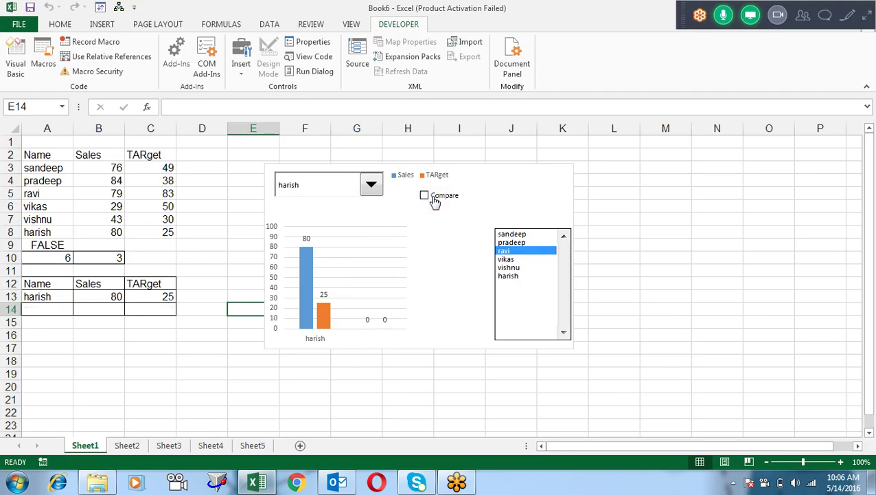
- Switch the comparison to another person and back to ravi, then leave Compare ticked
left_click(520, 275)
left_click(520, 251)
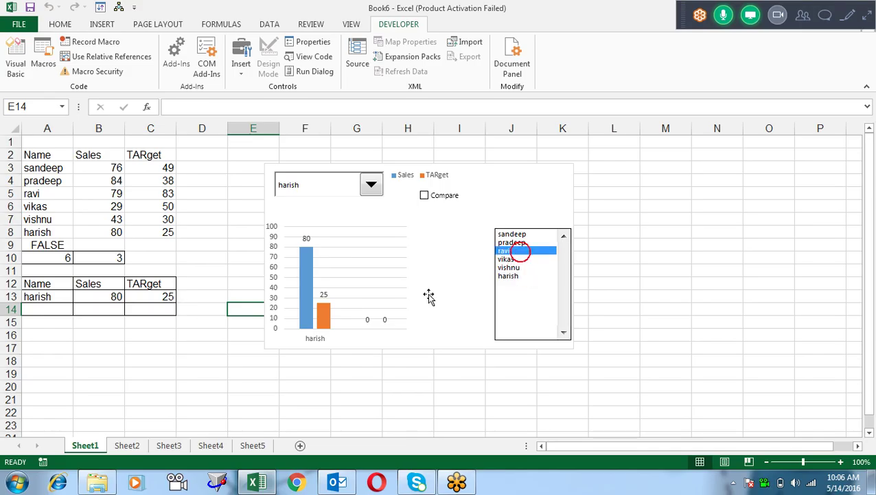
left_click(425, 196)
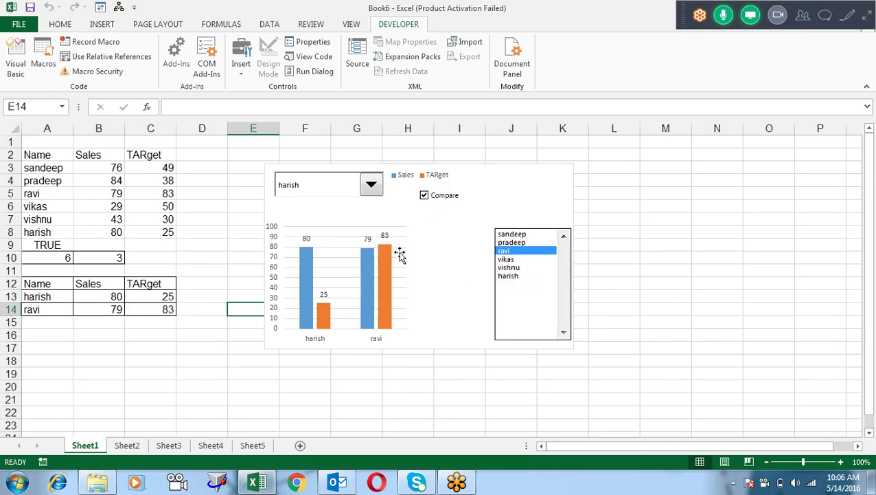
left_click(425, 196)
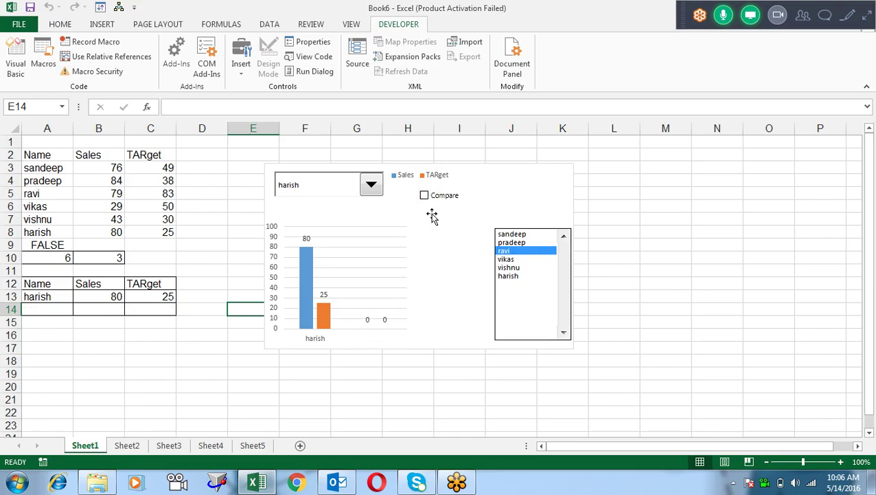
left_click(440, 198)
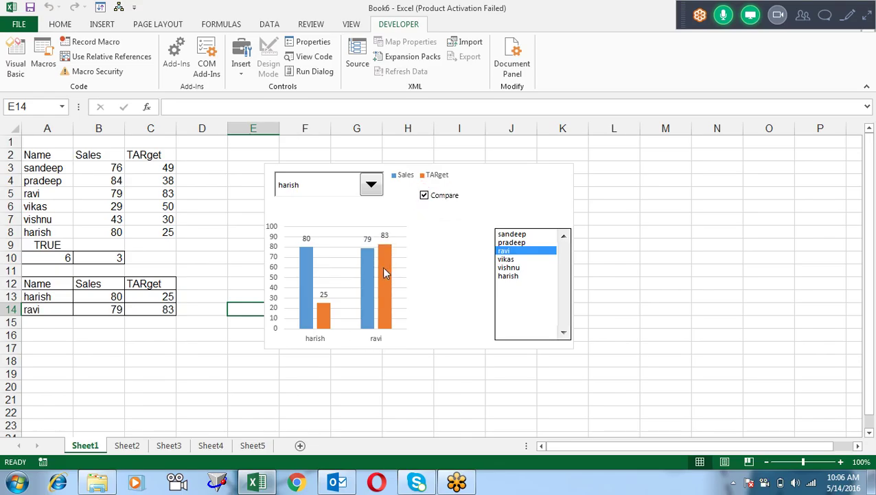
- Link ravi's 79 Sales data label to cell B14
left_click(386, 236)
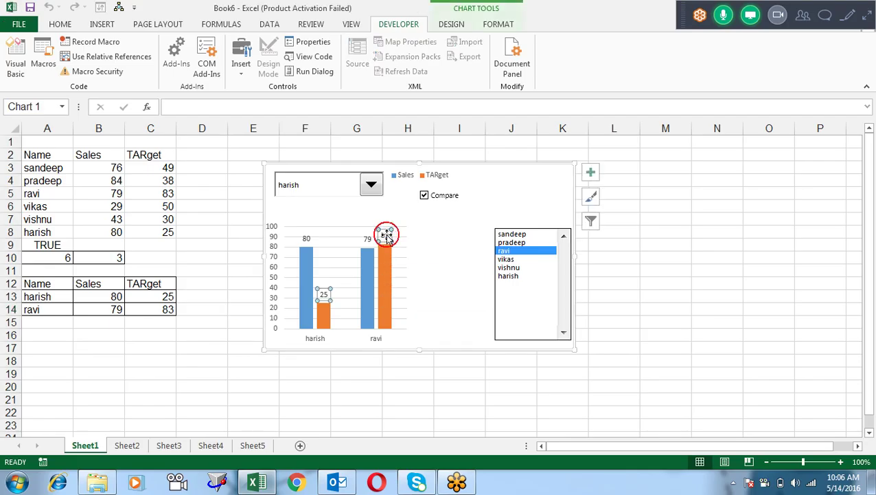
left_click(368, 239)
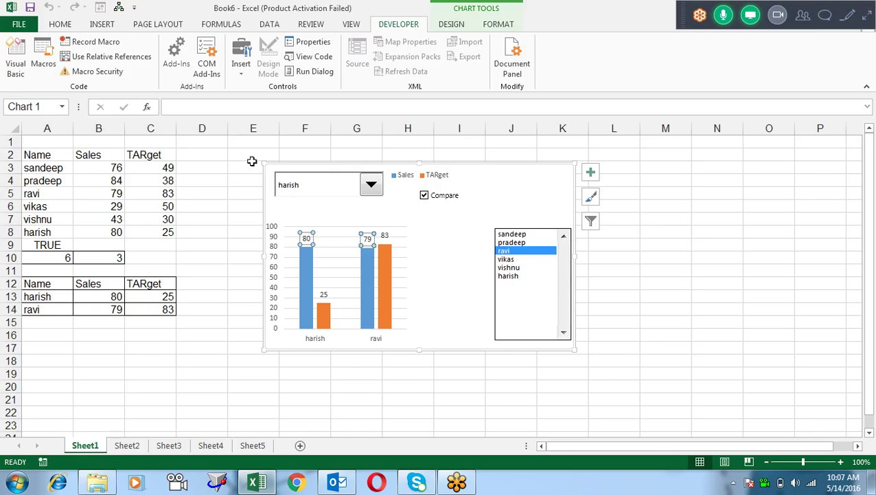
left_click(196, 111)
left_click(364, 238)
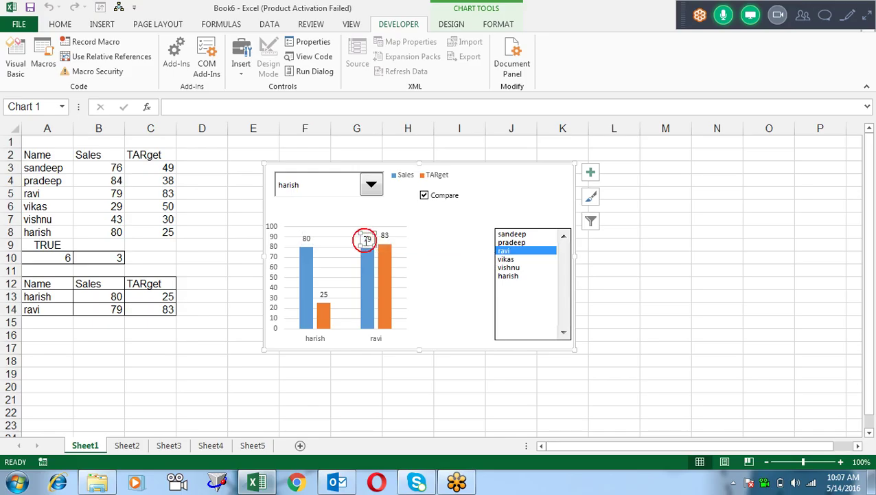
left_click(232, 105)
type("=")
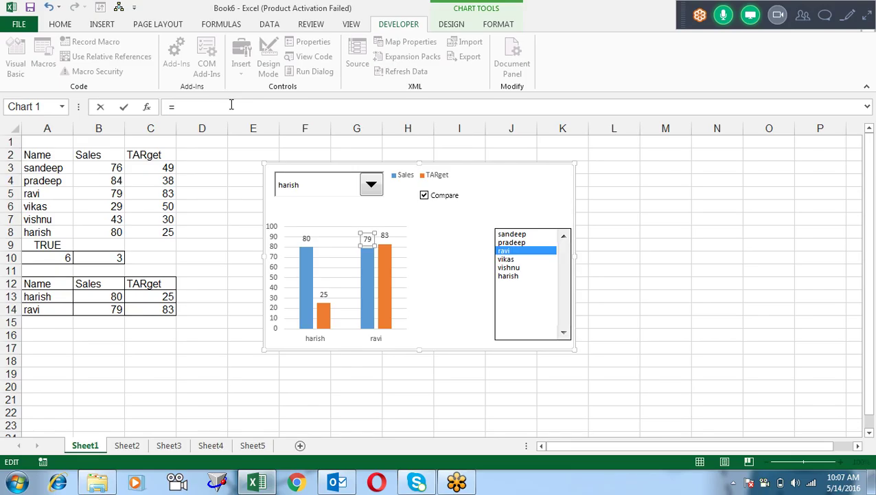
left_click(114, 310)
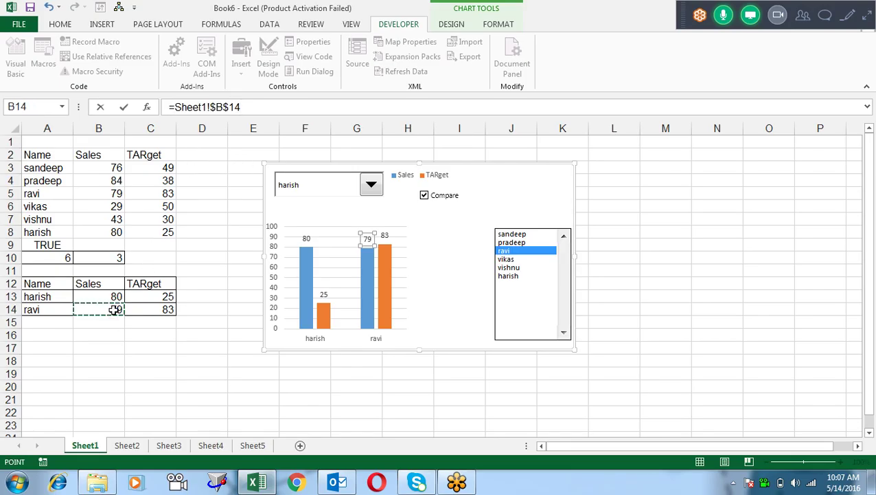
key("Return")
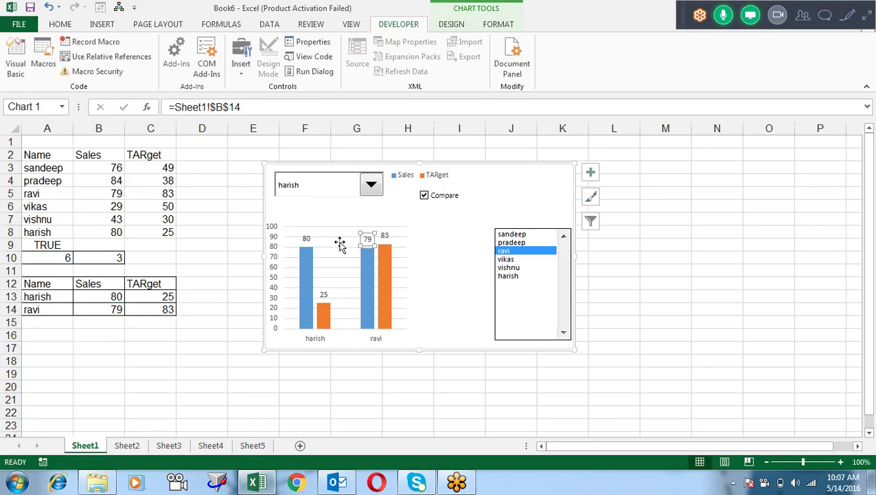
- Link ravi's 83 TARget data label to cell C14
left_click(385, 235)
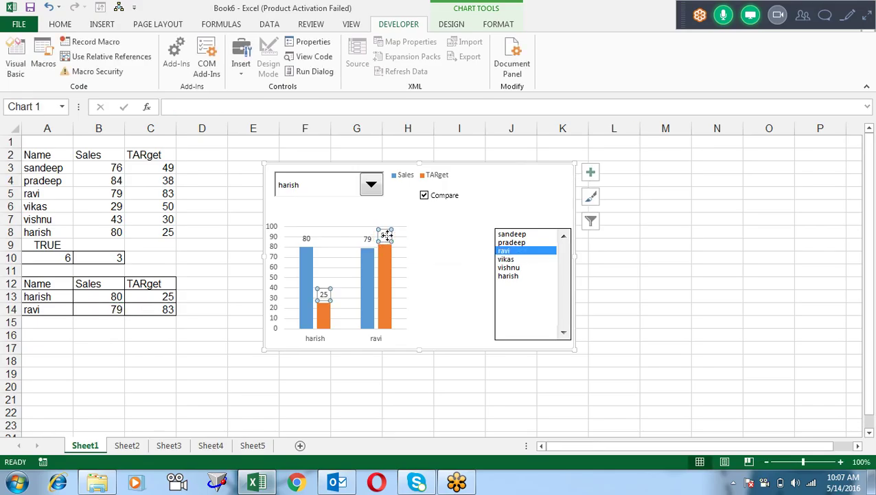
left_click(240, 107)
type("=")
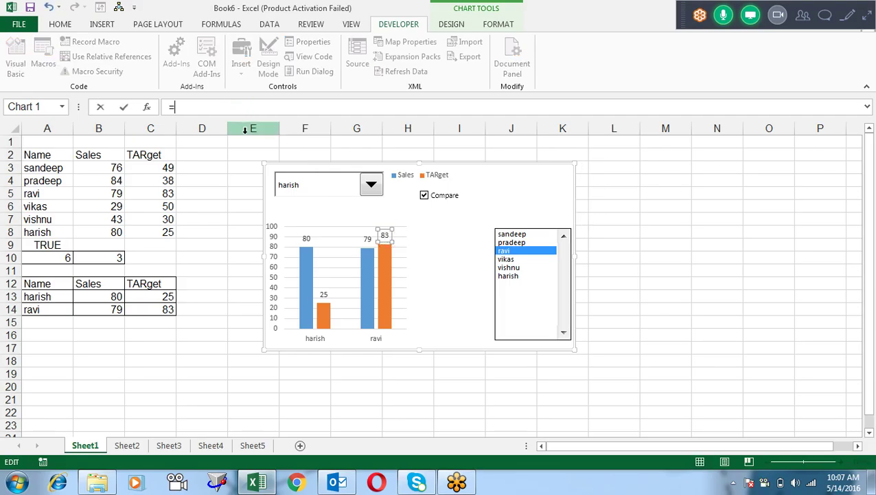
left_click(168, 308)
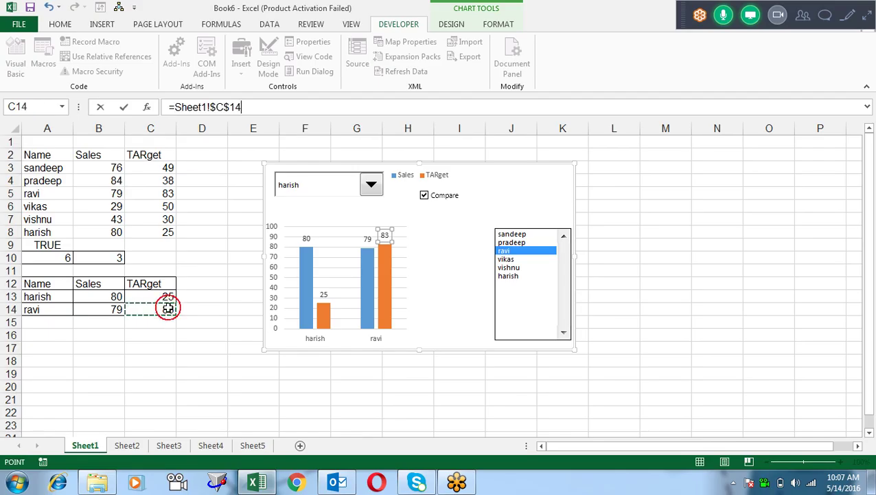
key("Return")
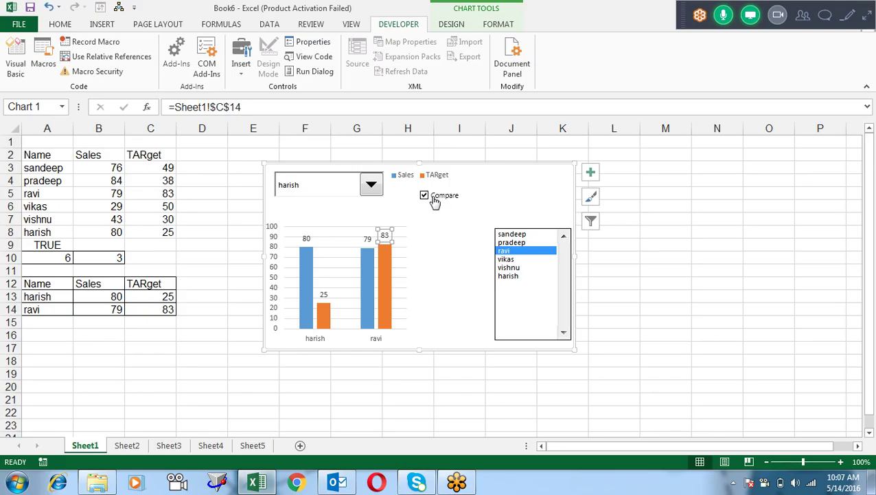
left_click(432, 198)
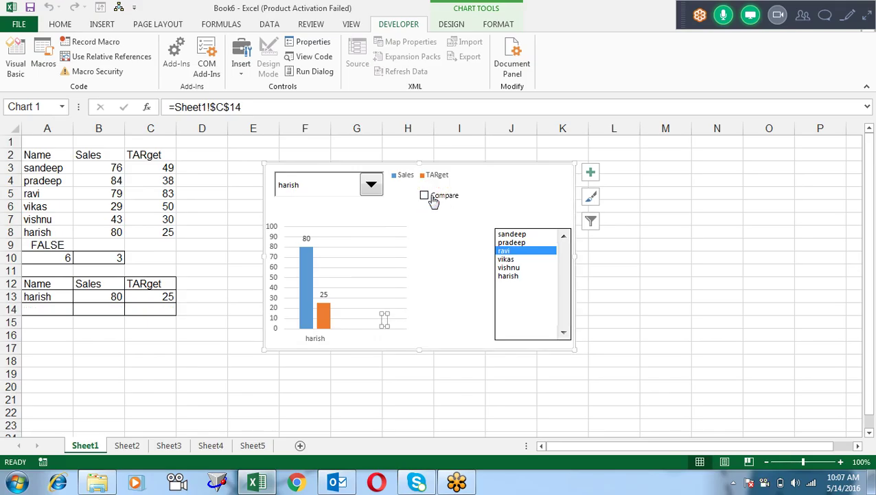
left_click(436, 215)
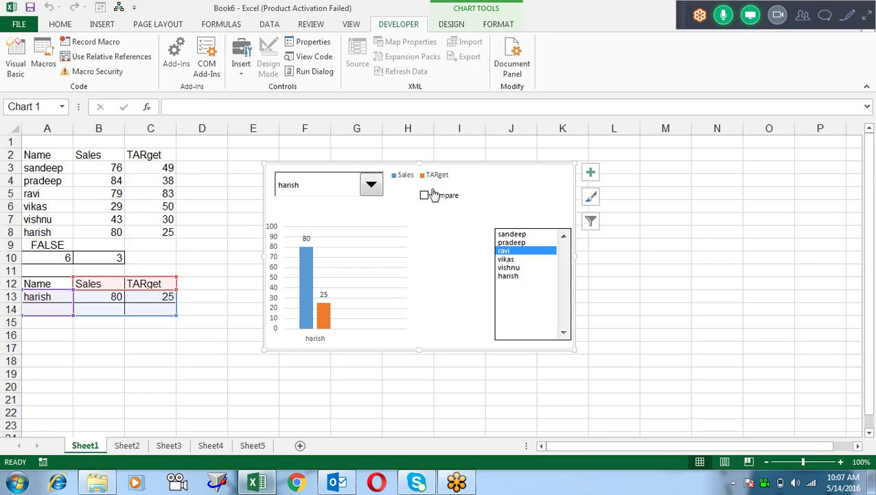
left_click(438, 198)
left_click(439, 201)
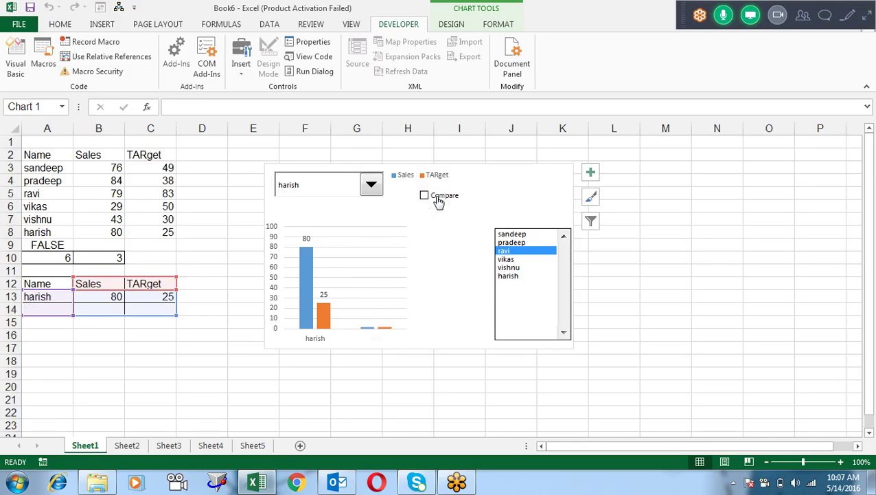
left_click(436, 197)
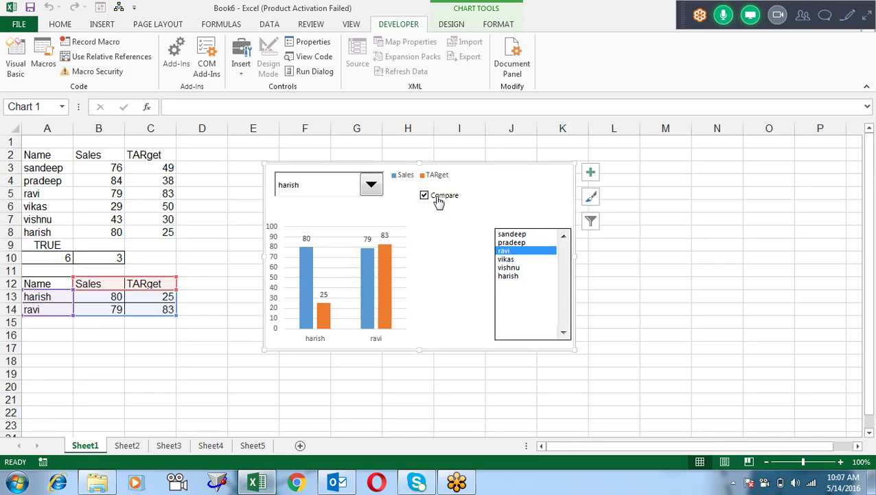
left_click(535, 268)
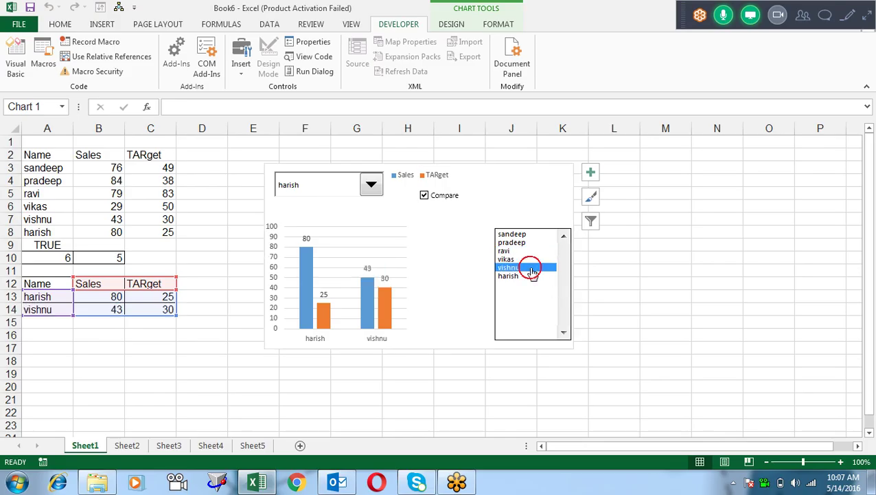
left_click(527, 276)
left_click(524, 243)
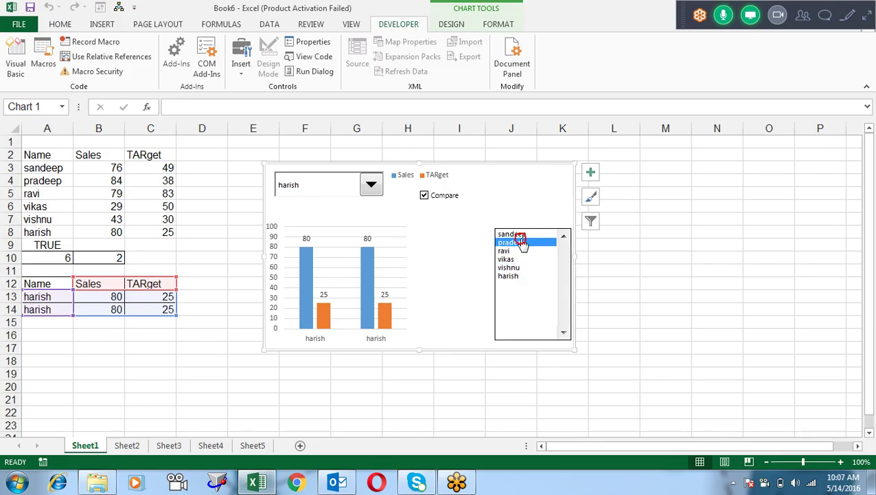
left_click(524, 251)
left_click(522, 268)
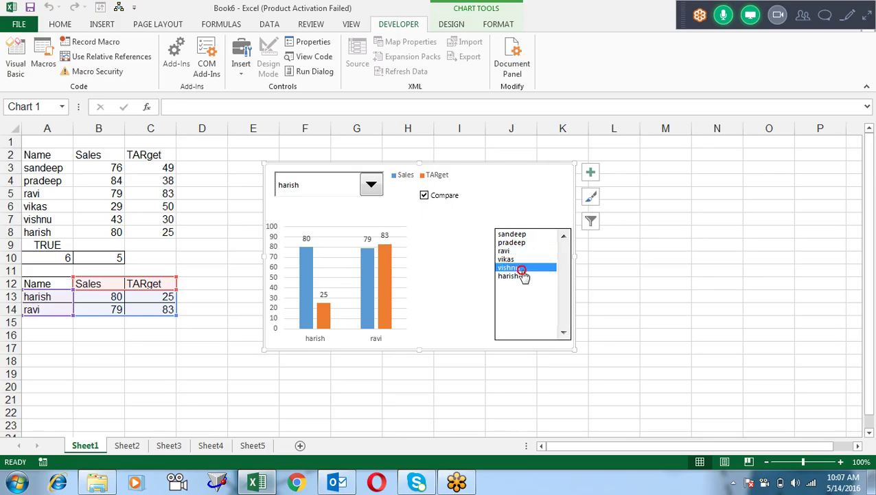
left_click(527, 276)
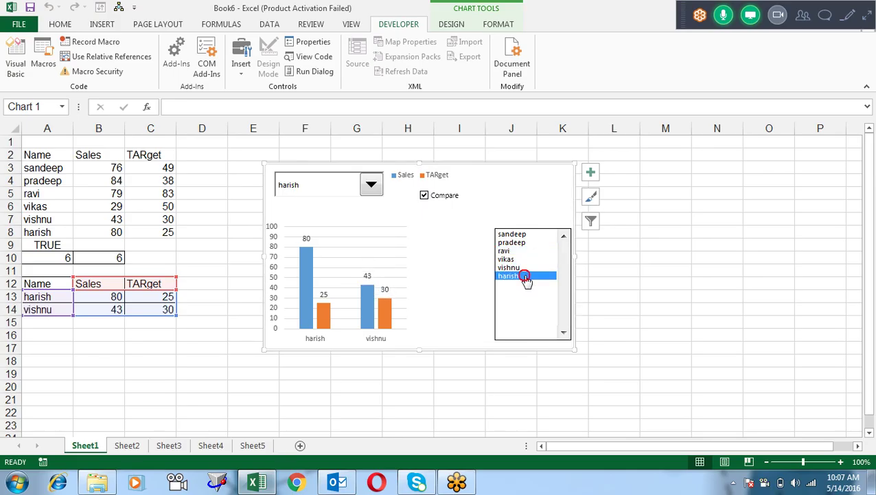
left_click(524, 259)
left_click(528, 243)
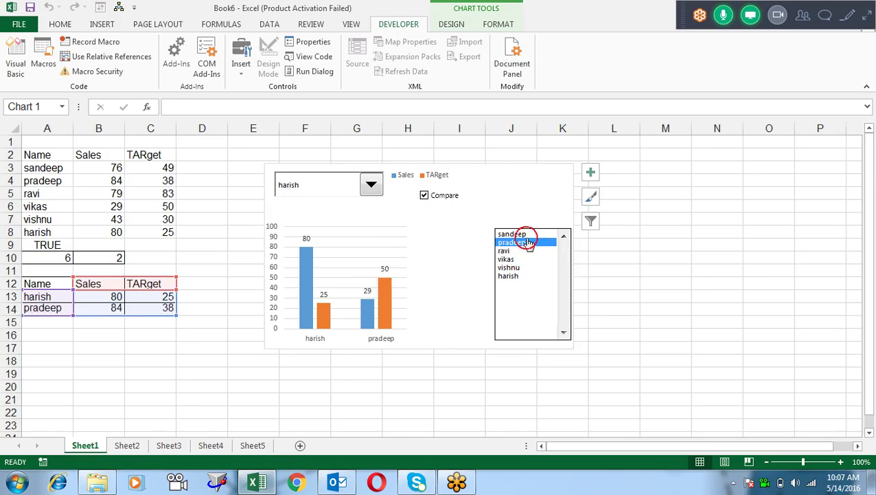
left_click(527, 259)
left_click(529, 268)
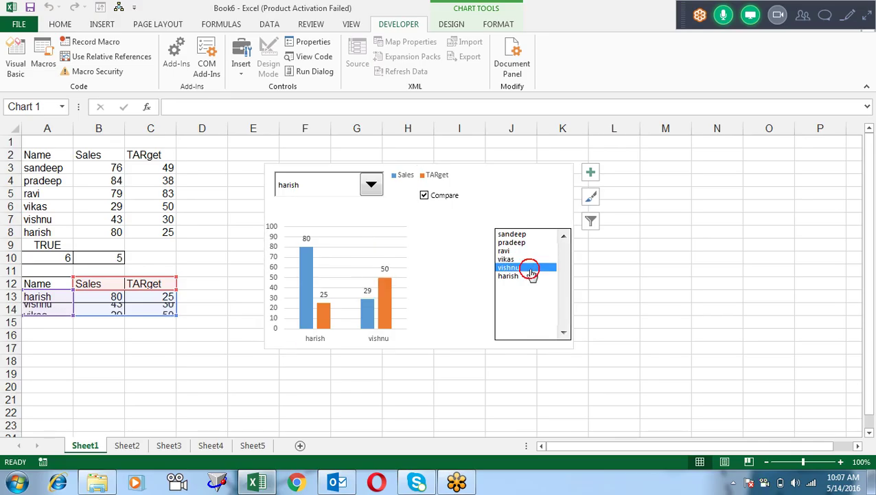
left_click(533, 250)
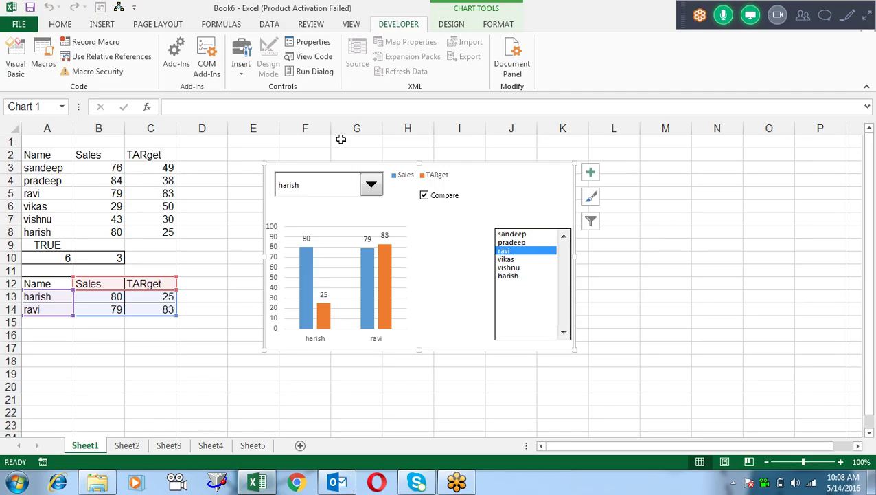
- Place Option Button 4 and Option Button 5 side by side above the chart, beside the name dropdown
left_click(664, 215)
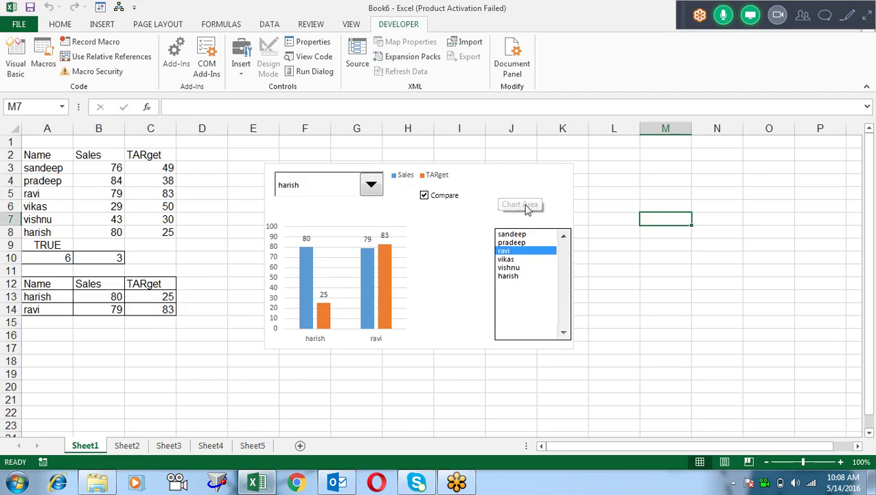
left_click(244, 72)
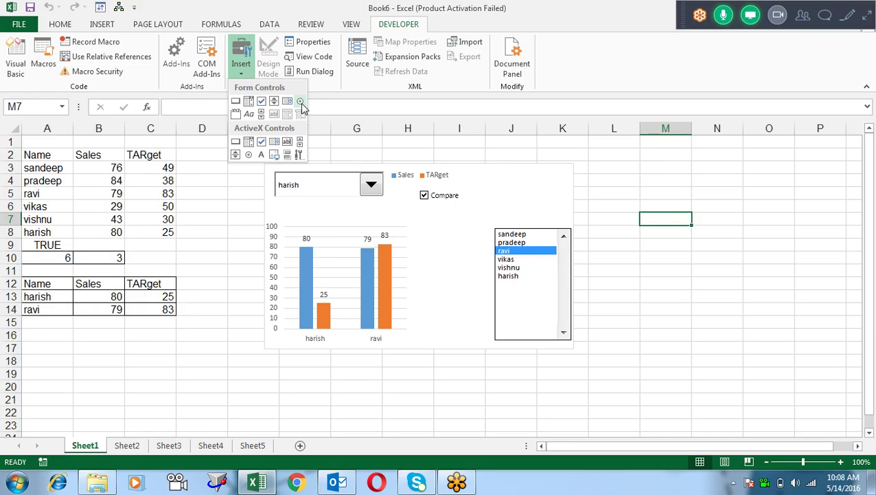
left_click(302, 104)
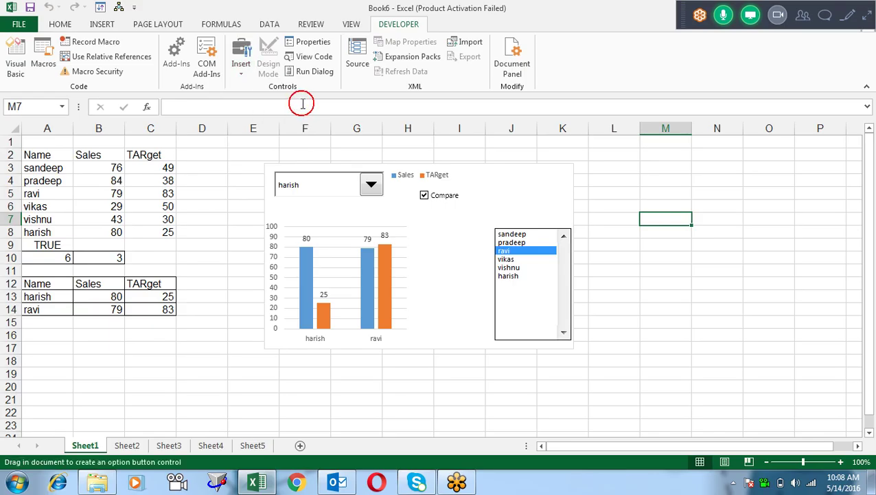
left_click(283, 206)
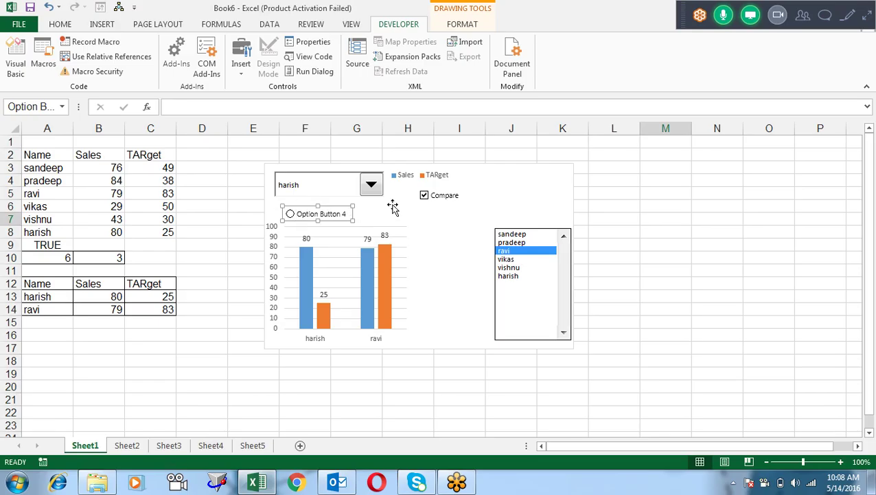
left_click(239, 69)
left_click(298, 102)
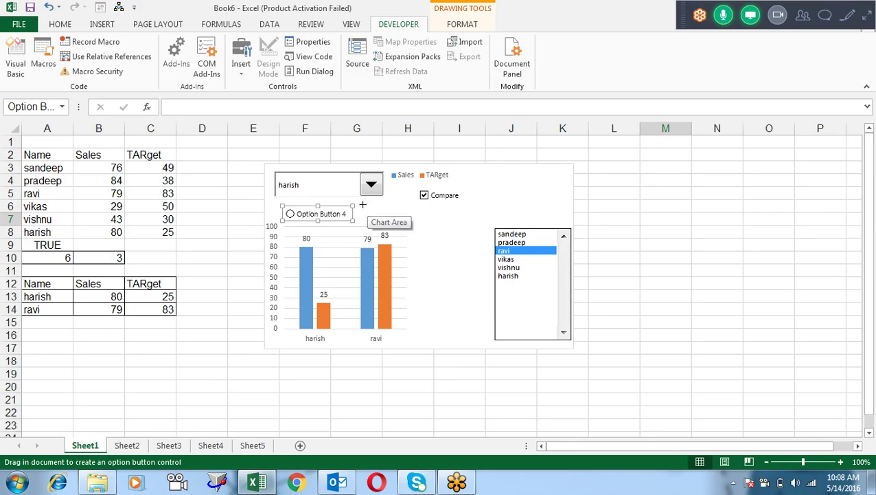
left_click_drag(363, 206, 432, 220)
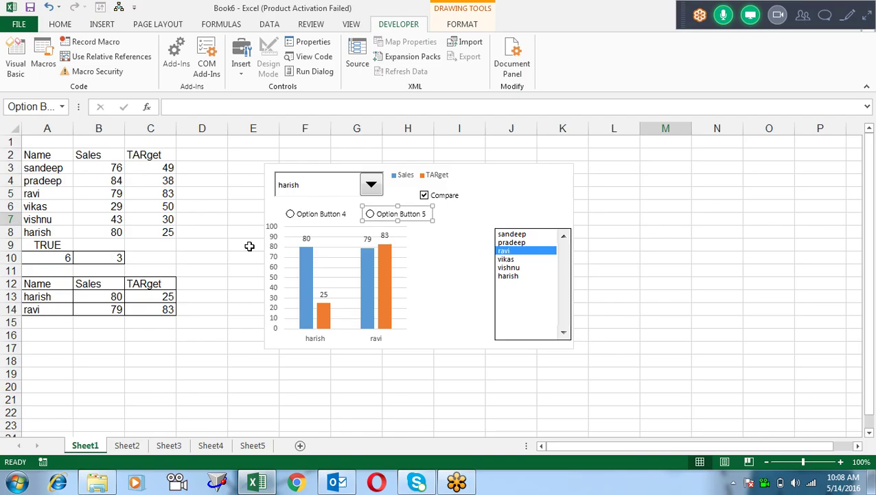
- Link Option Button 4 to cell $A$10 through Format Control
right_click(305, 218)
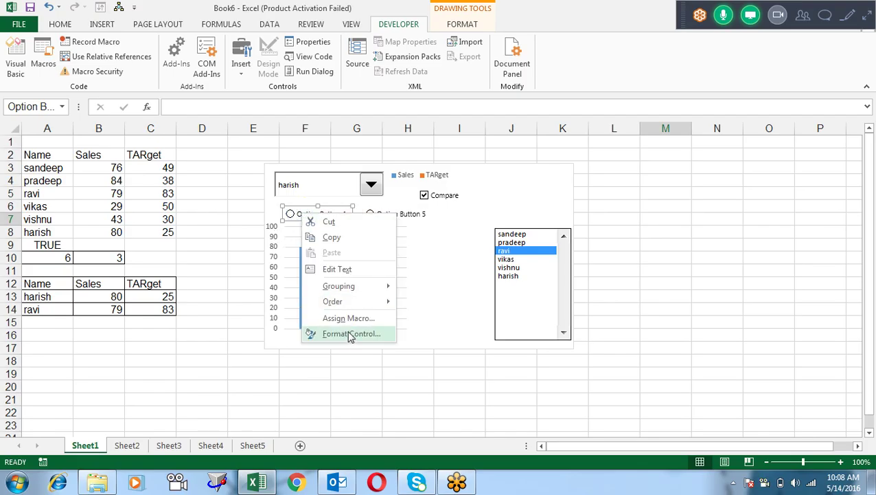
left_click(350, 334)
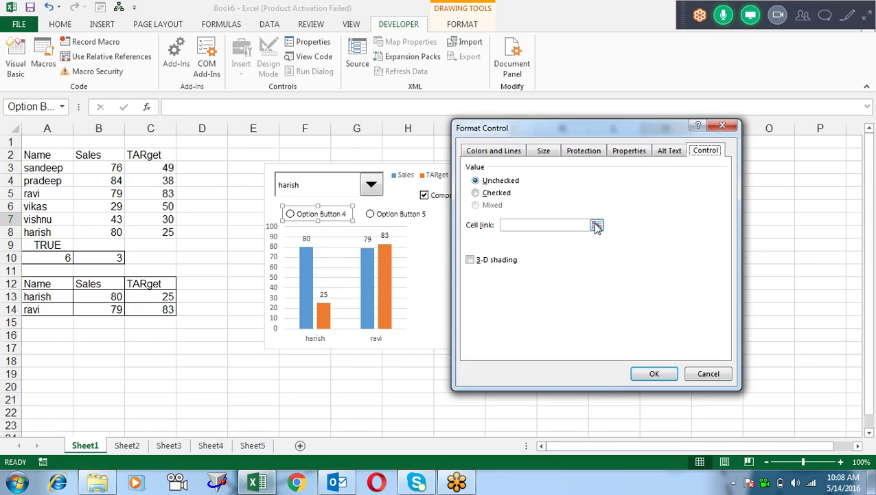
left_click(596, 226)
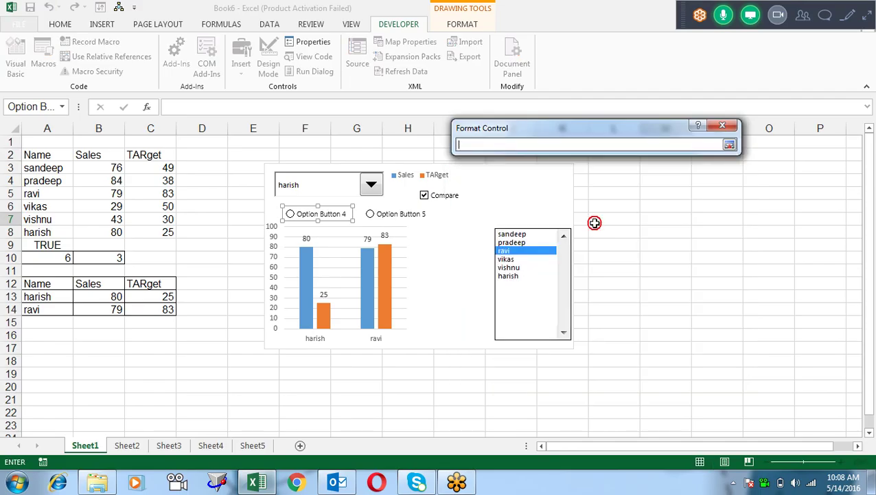
left_click(59, 259)
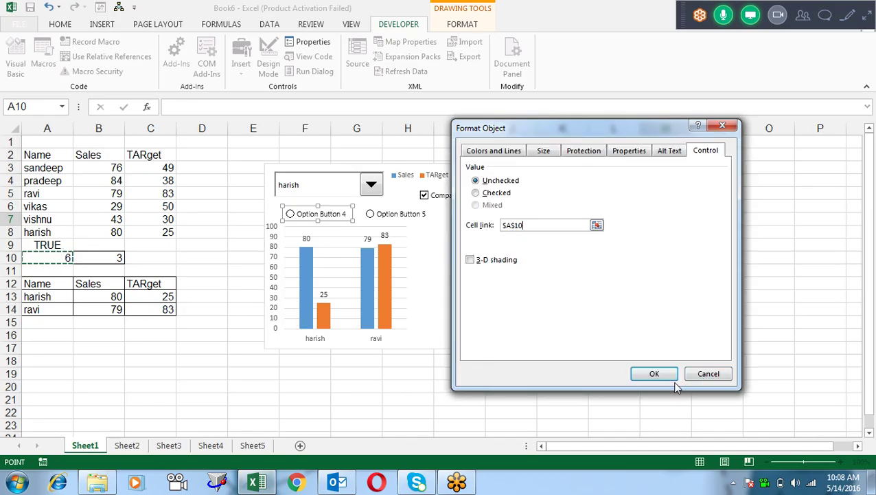
left_click(655, 375)
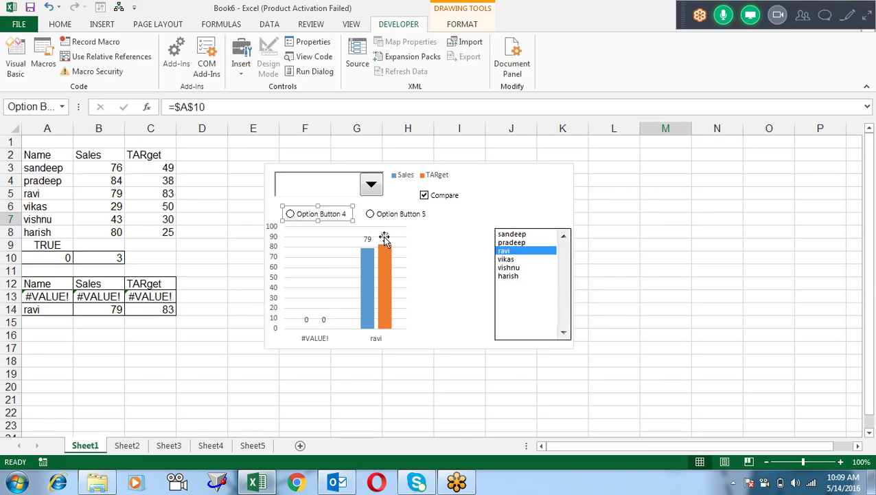
- Test the option buttons: the first shows sandeep and the second shows pradeep
left_click(637, 213)
left_click(300, 217)
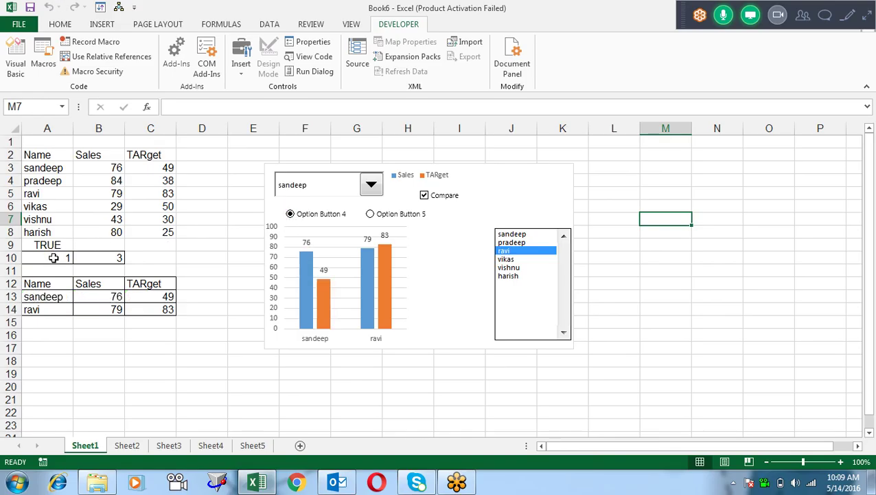
left_click(374, 215)
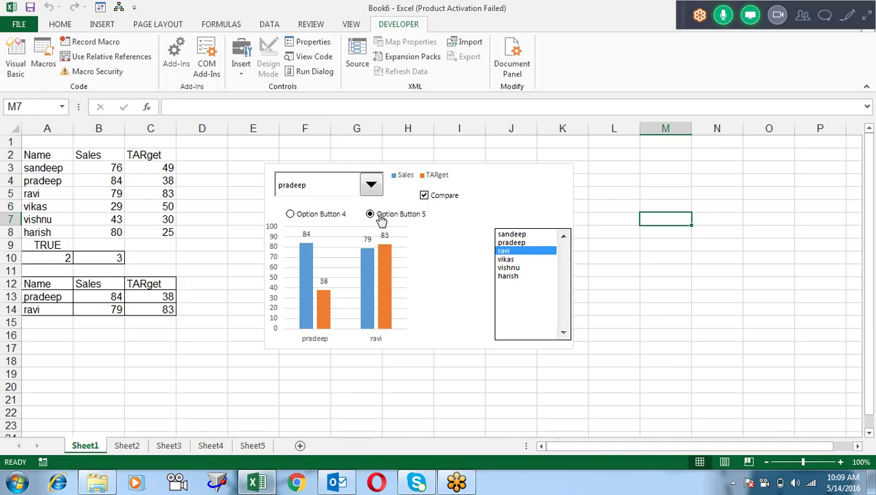
left_click(242, 79)
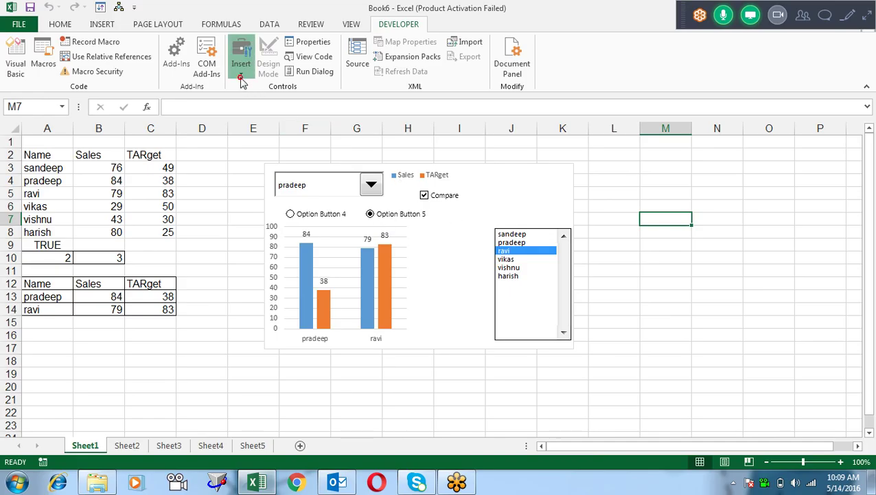
left_click(294, 96)
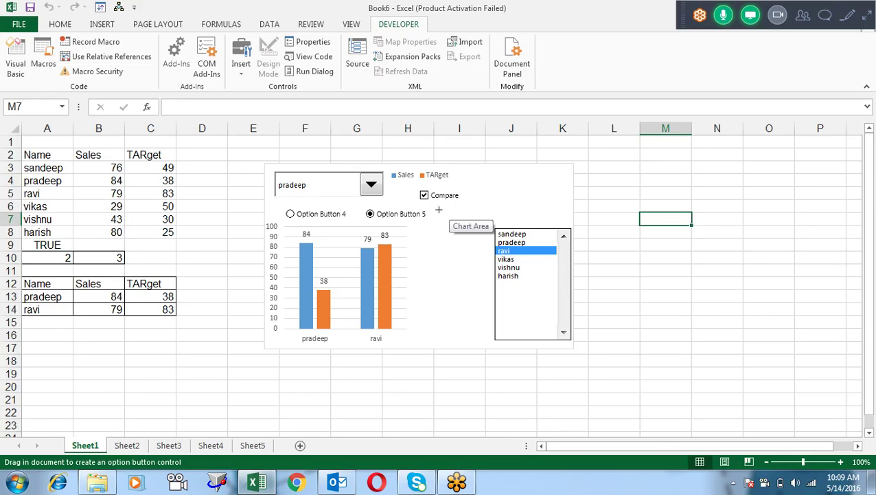
- Draw Option Button 6 for ravi and test all three buttons: sandeep, pradeep, ravi
left_click_drag(439, 210, 508, 225)
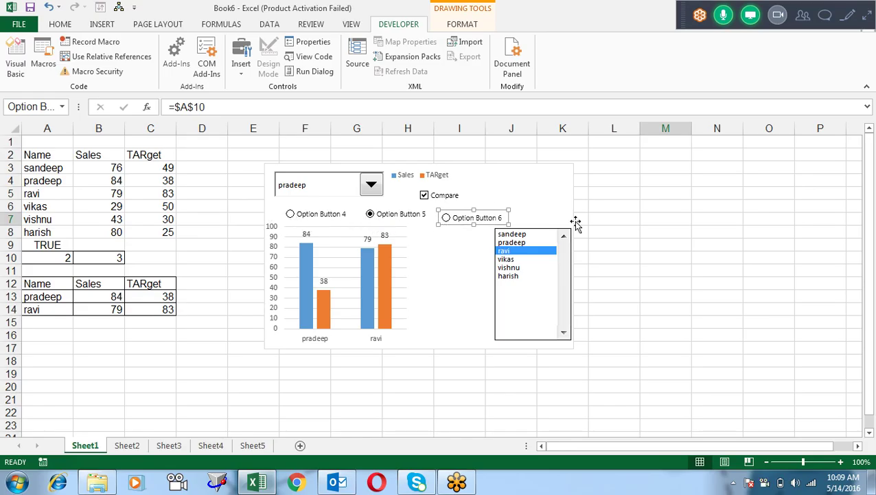
left_click(655, 251)
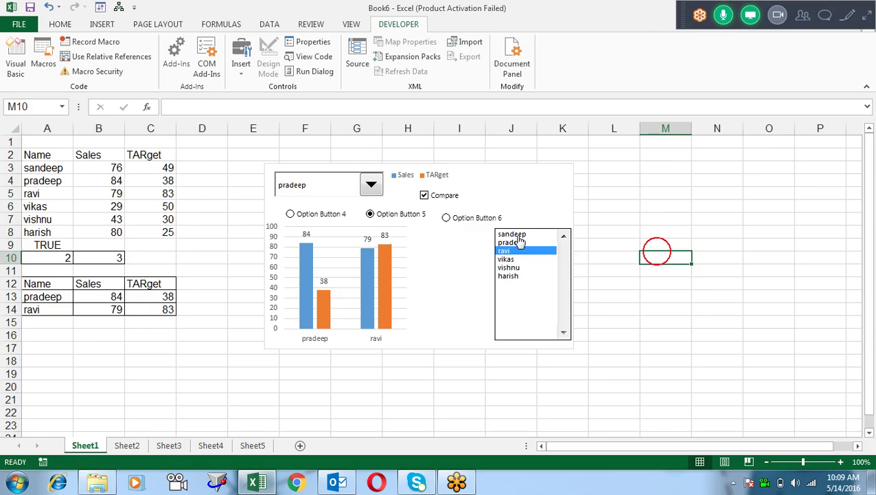
left_click(448, 219)
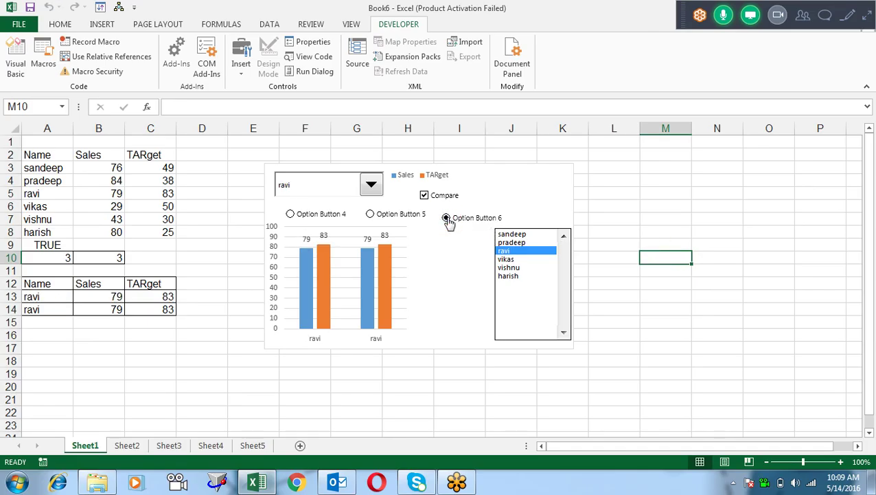
left_click(291, 215)
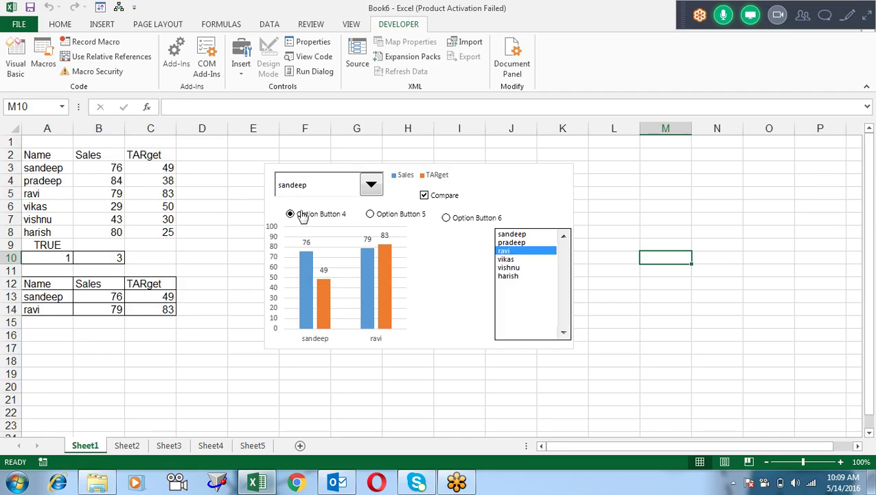
left_click(389, 217)
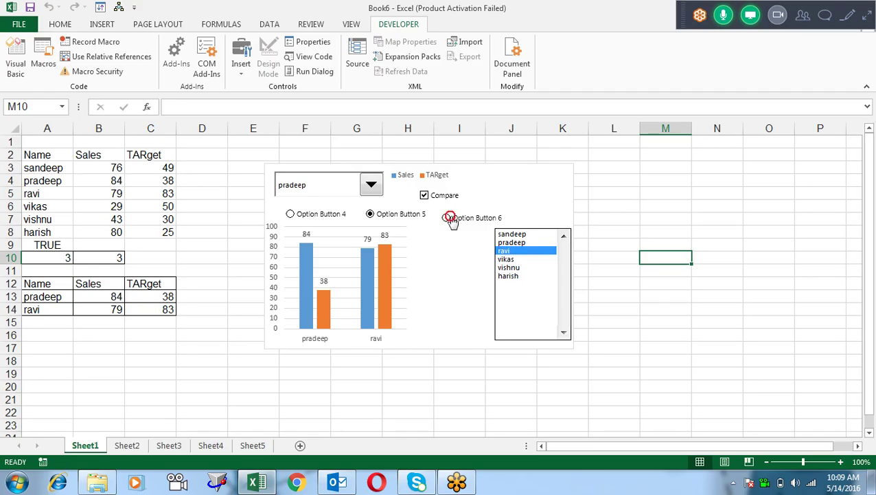
left_click(449, 218)
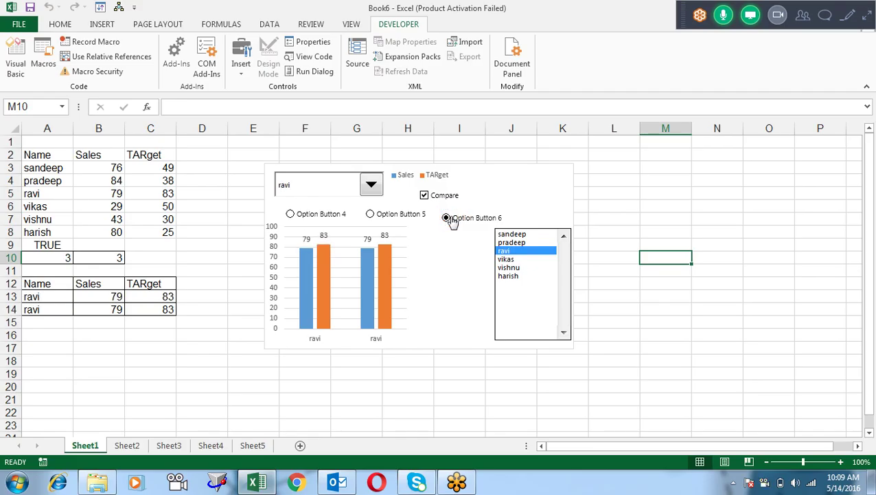
- Pick sandeep, pradeep and ravi from the name dropdown, then return to sandeep with the option button
left_click(371, 185)
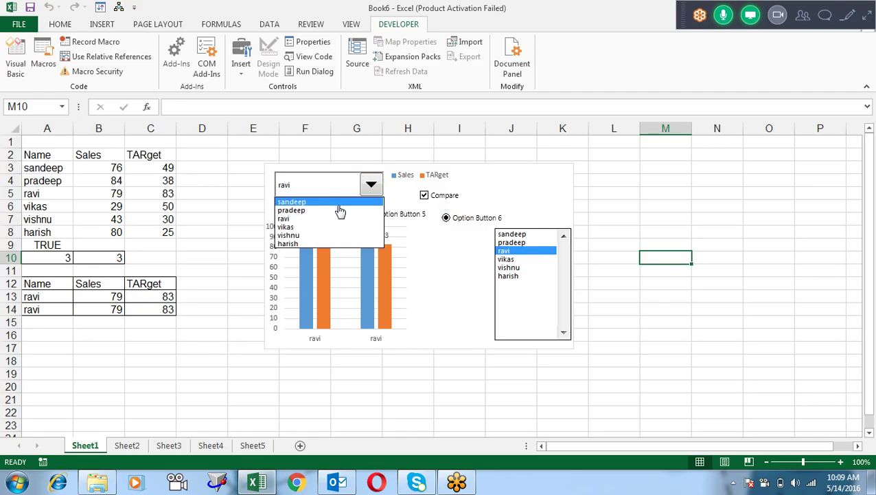
left_click(340, 205)
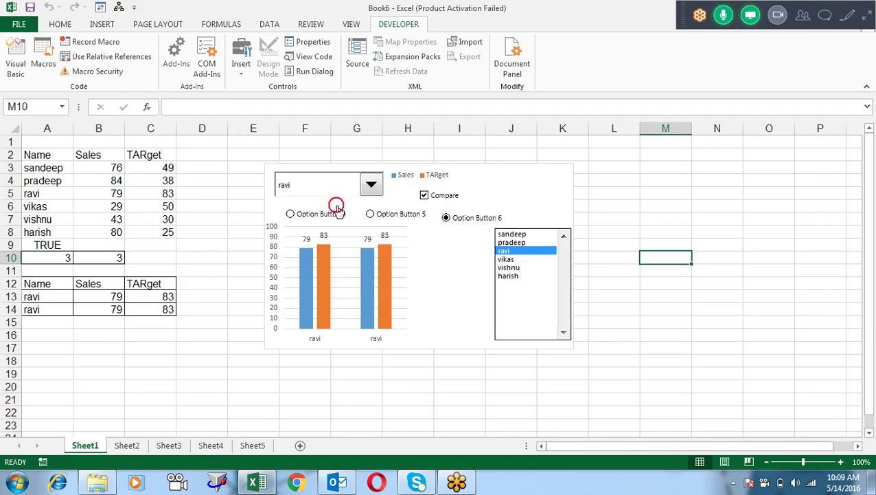
left_click(370, 186)
left_click(349, 210)
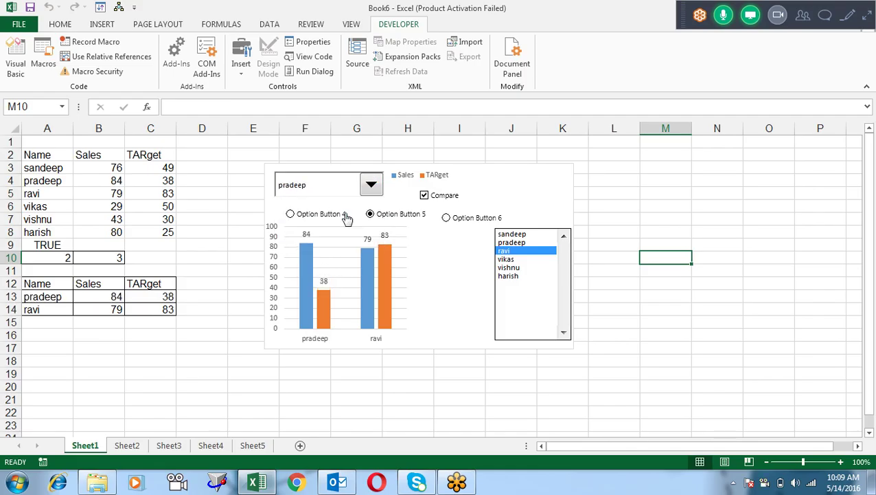
left_click(372, 187)
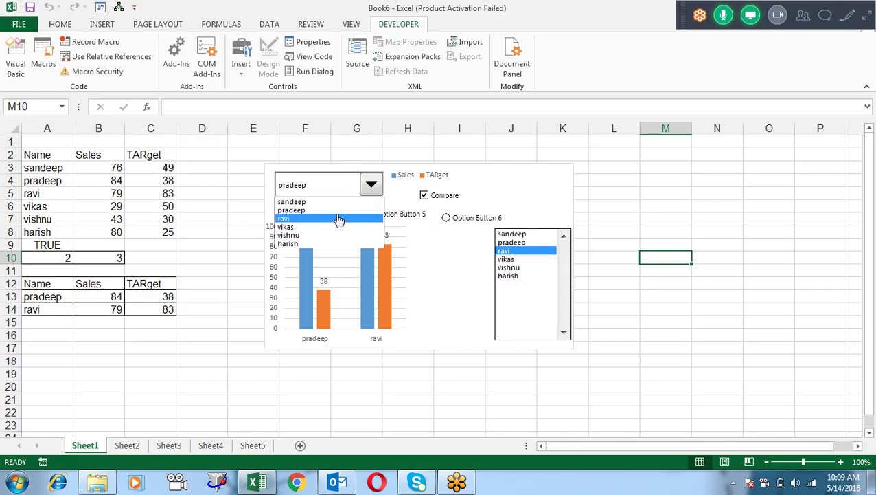
left_click(342, 218)
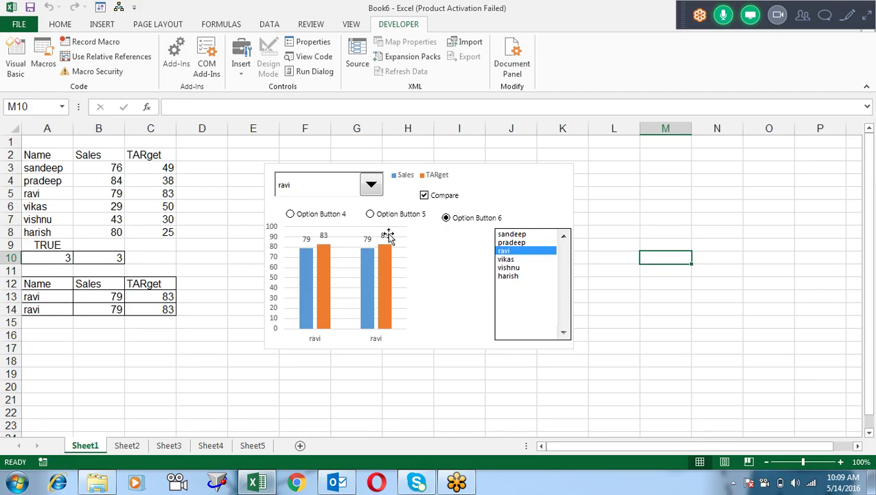
left_click(309, 214)
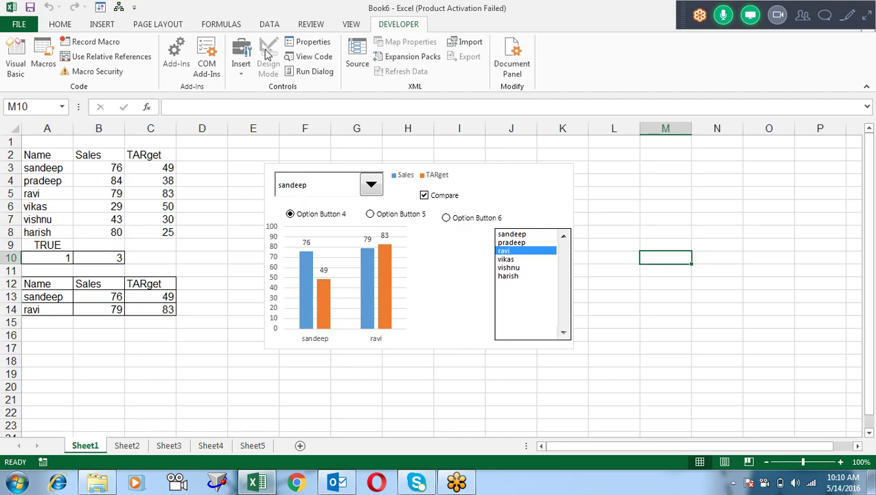
- Add Option Button 7 right of the third so it shows vikas
left_click(243, 69)
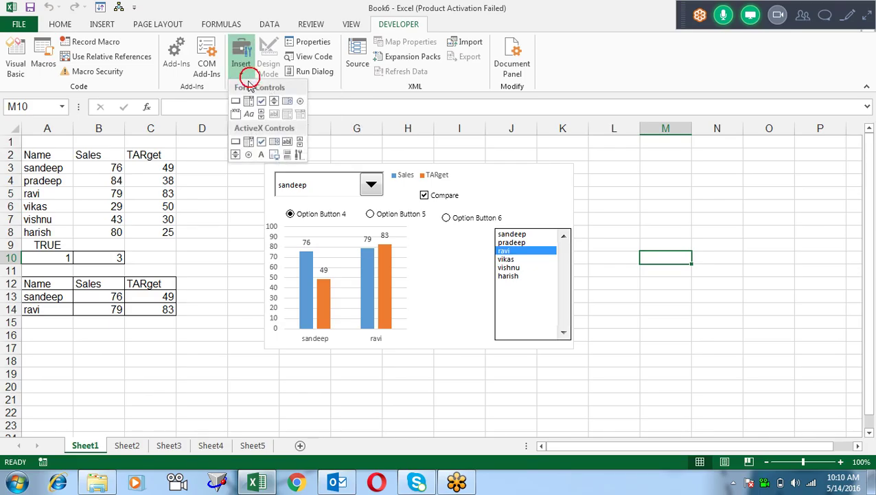
left_click(300, 101)
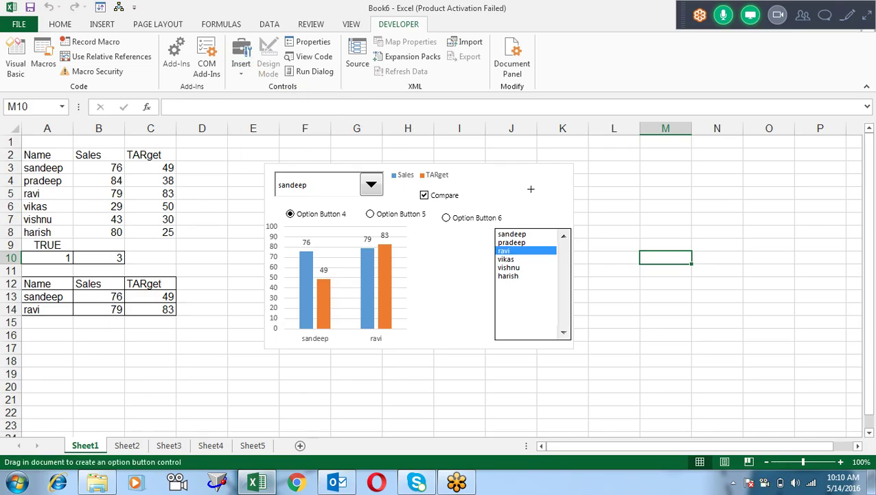
left_click(509, 212)
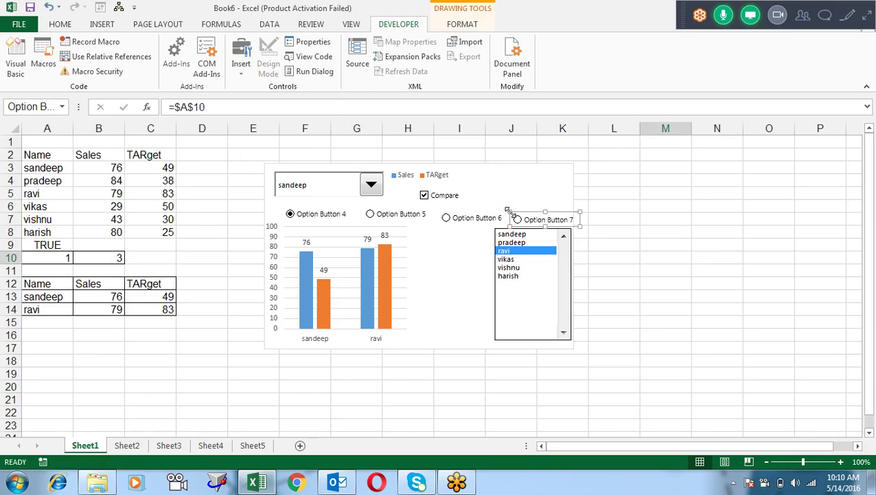
left_click(677, 198)
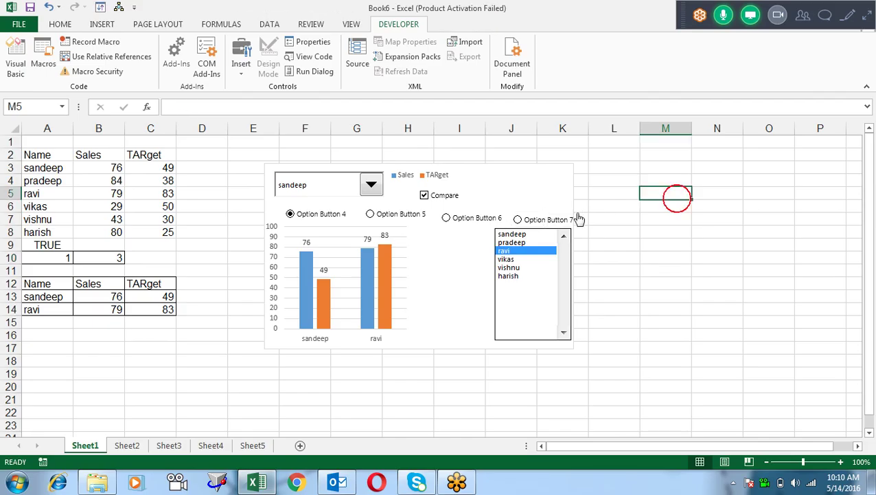
left_click(517, 219)
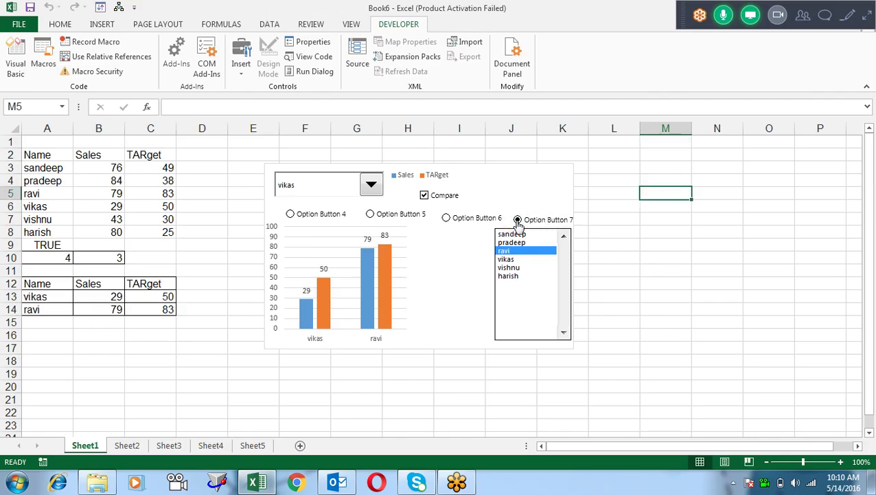
- Cycle through the four option buttons: sandeep, pradeep, ravi, then vikas again
left_click(292, 214)
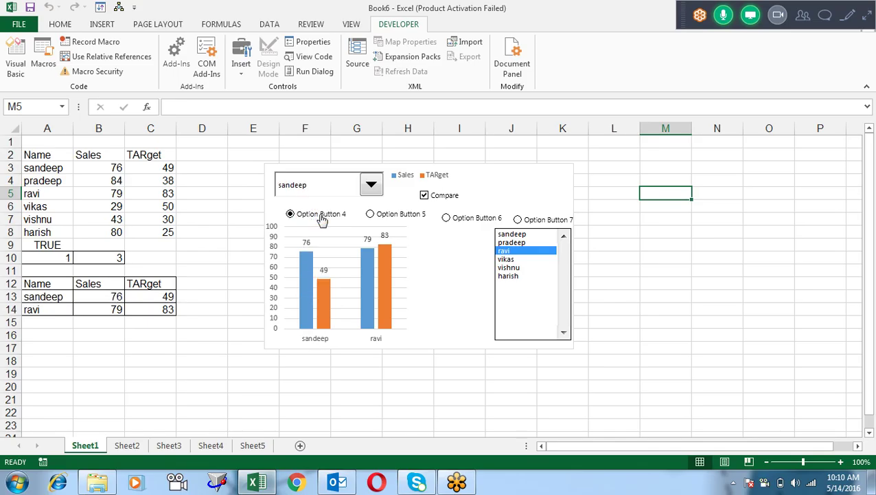
left_click(390, 217)
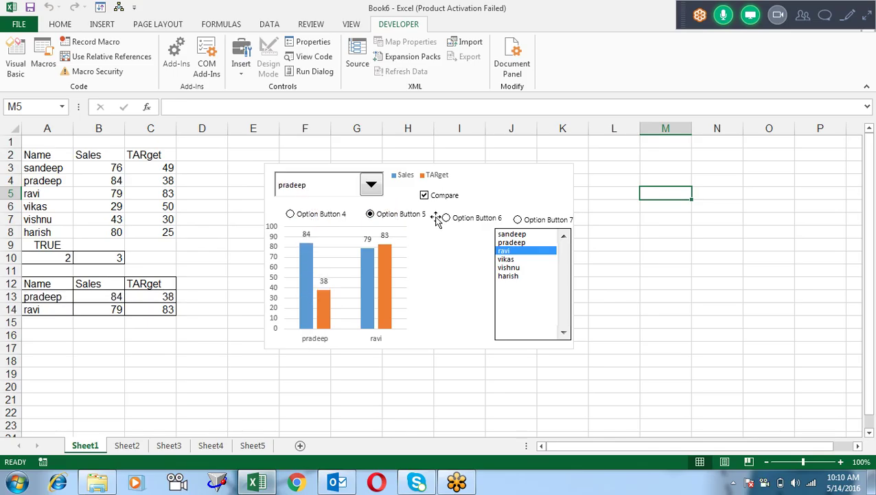
left_click(473, 223)
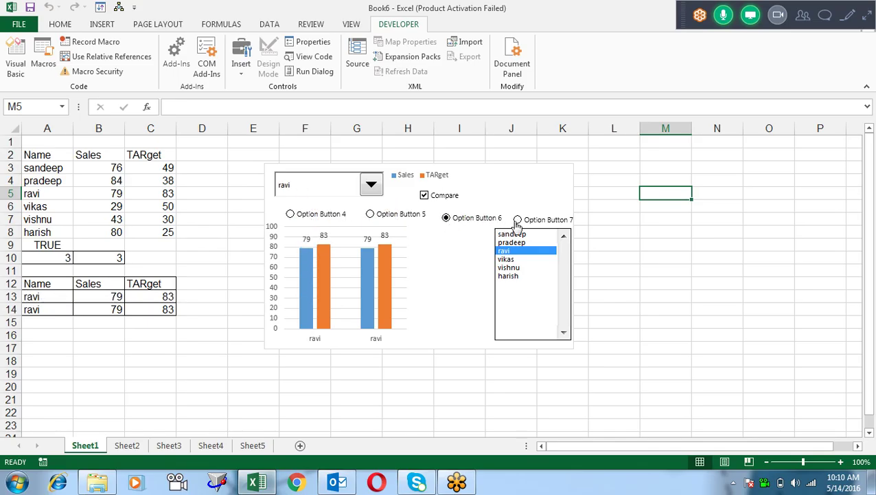
left_click(517, 219)
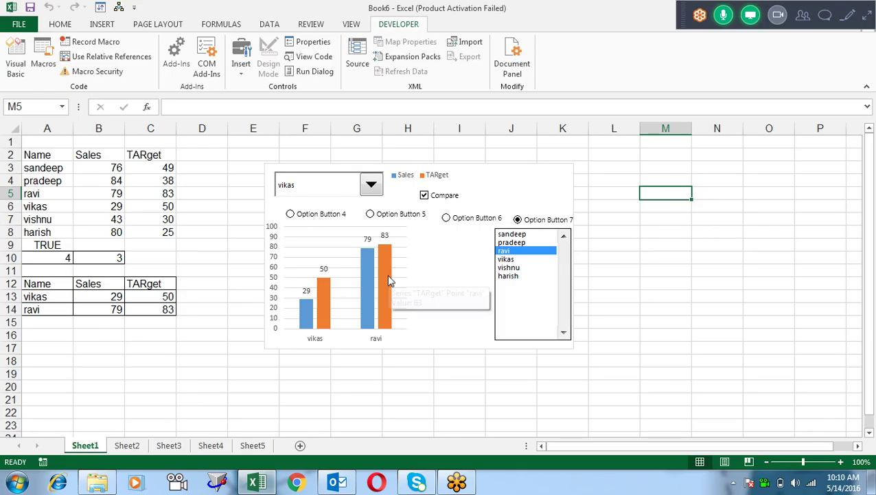
left_click(242, 64)
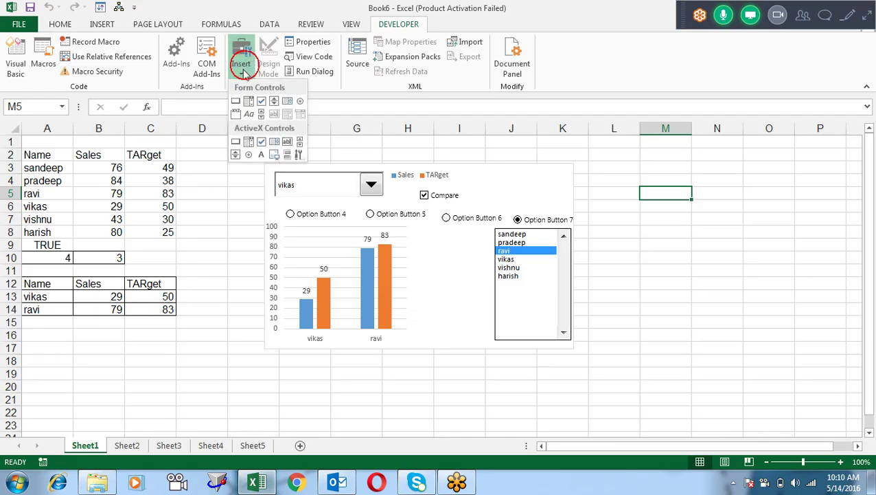
- Draw Group Box 8 below the chart holding Option Buttons 9 and 10
left_click(236, 114)
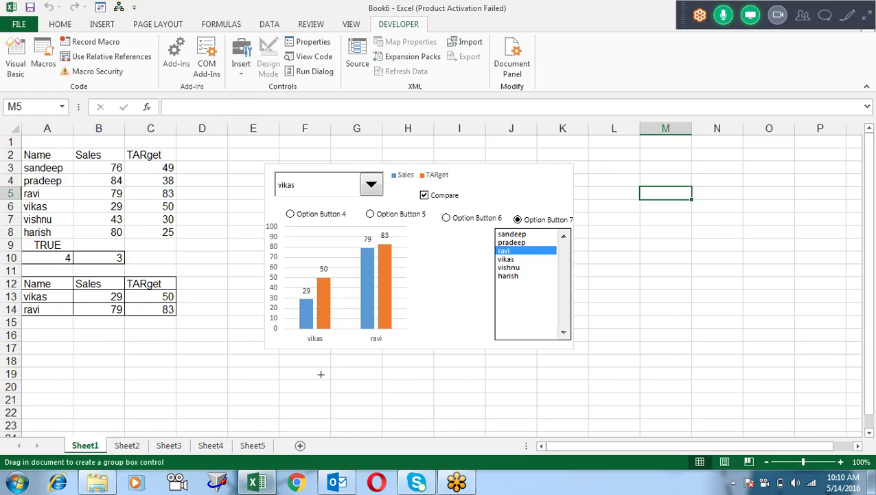
mouse_move(284, 357)
left_mouse_down()
mouse_move(579, 427)
mouse_move(573, 419)
left_mouse_up()
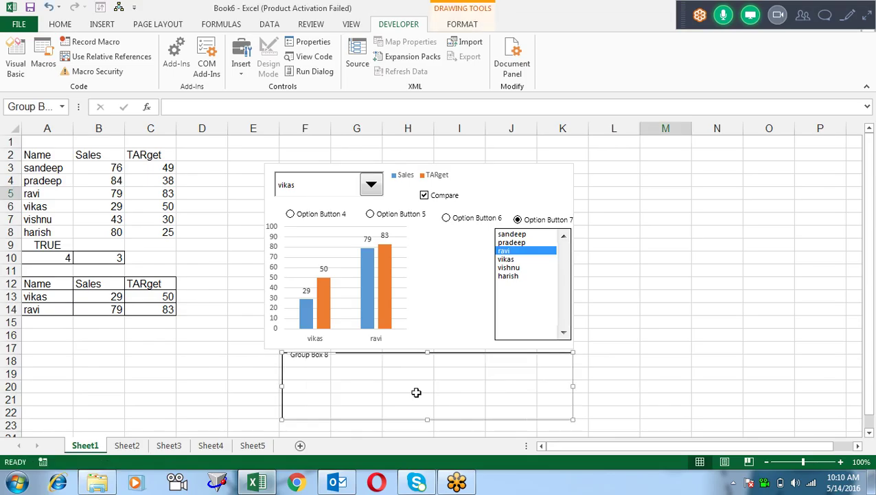
left_click(644, 345)
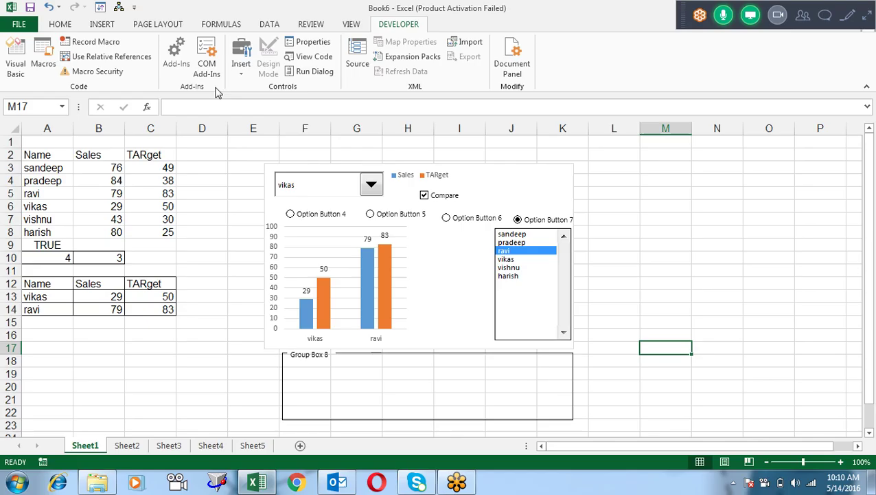
left_click(246, 75)
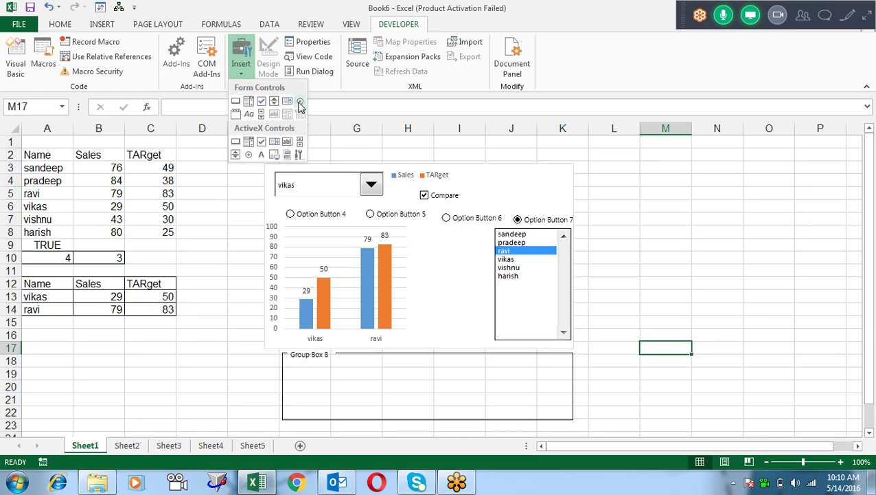
left_click(300, 102)
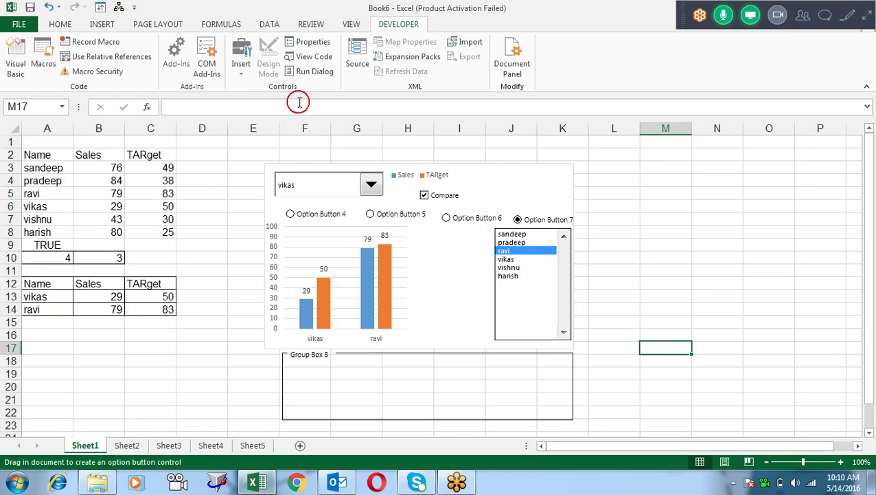
left_click(308, 371)
left_click(244, 69)
left_click(300, 102)
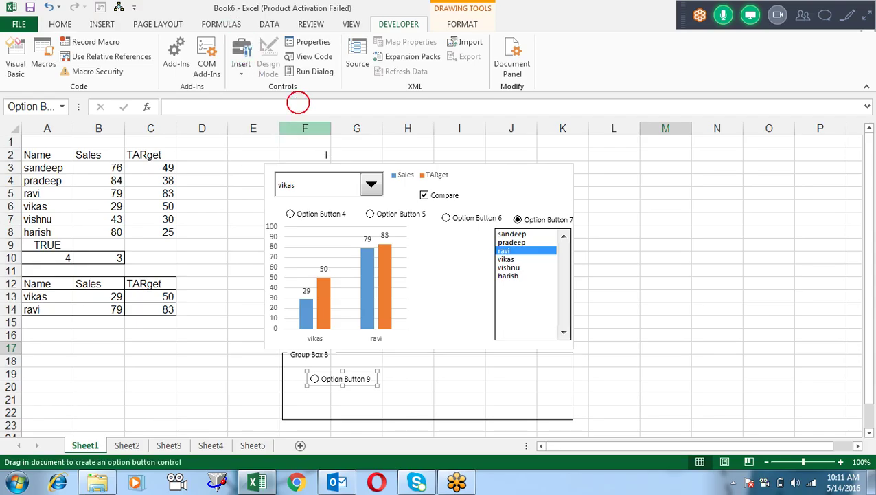
left_click(399, 373)
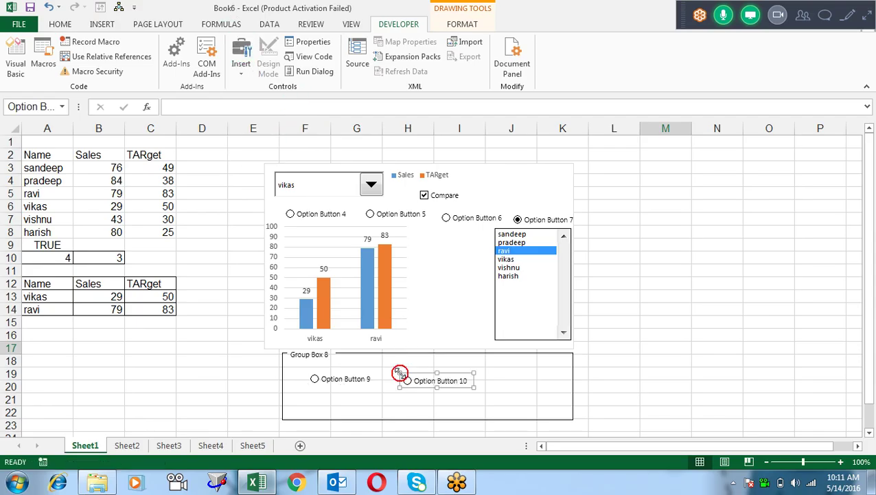
- Link the grouped option buttons to cell $B$10 through Format Control
right_click(458, 382)
left_click(492, 371)
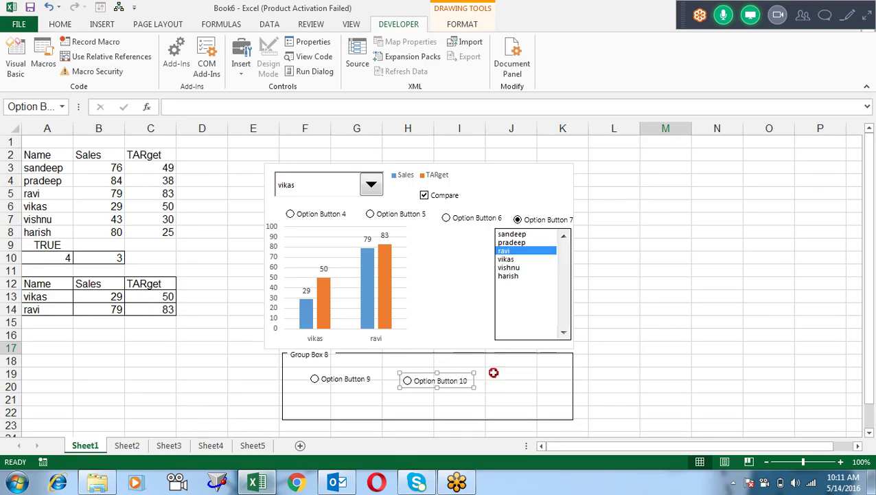
left_click(596, 227)
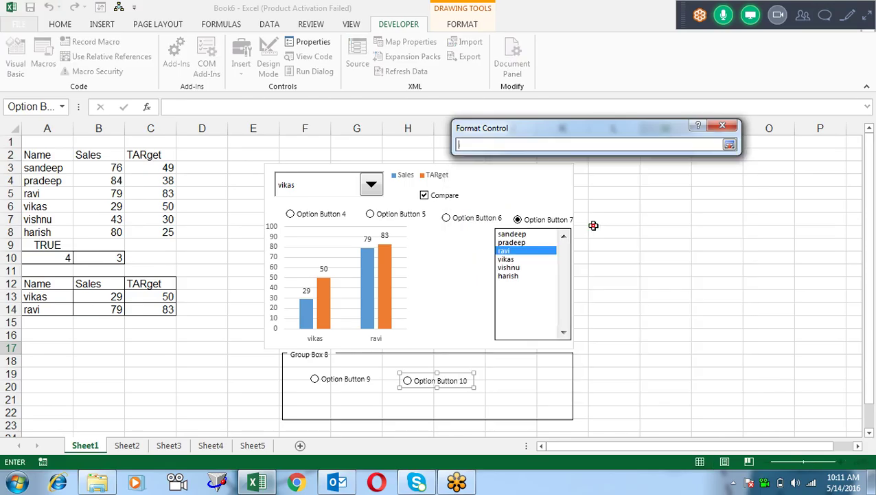
left_click(104, 259)
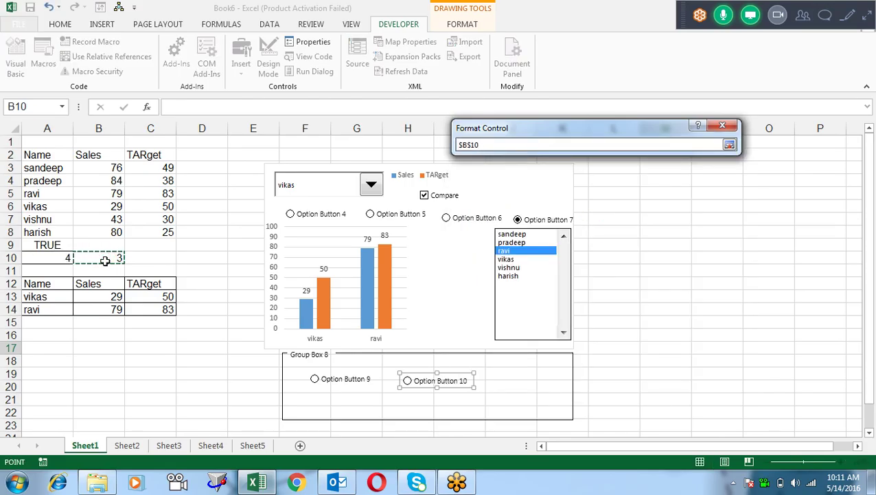
key("Return")
key("Return")
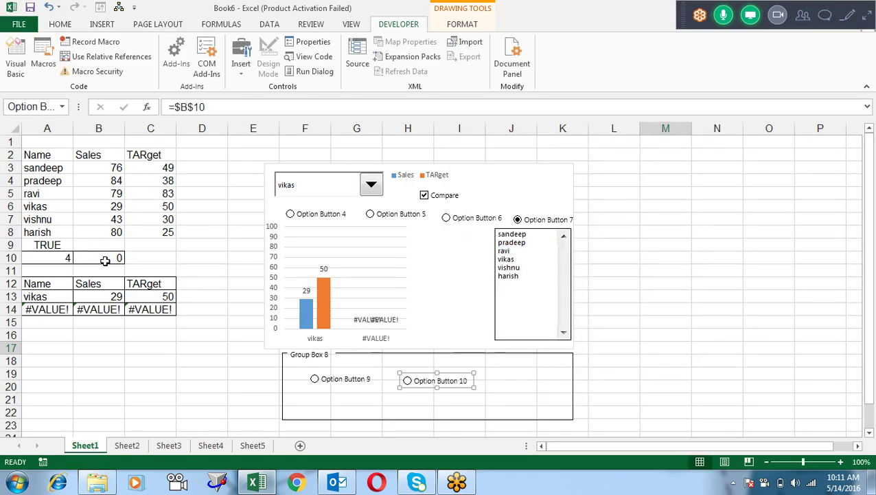
- Test the grouped buttons, switching the compared name between sandeep and pradeep
left_click(315, 379)
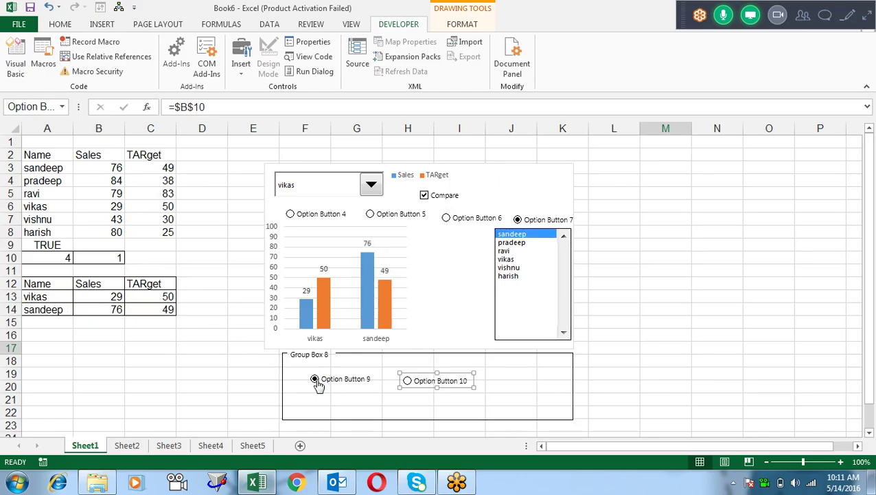
left_click(531, 390)
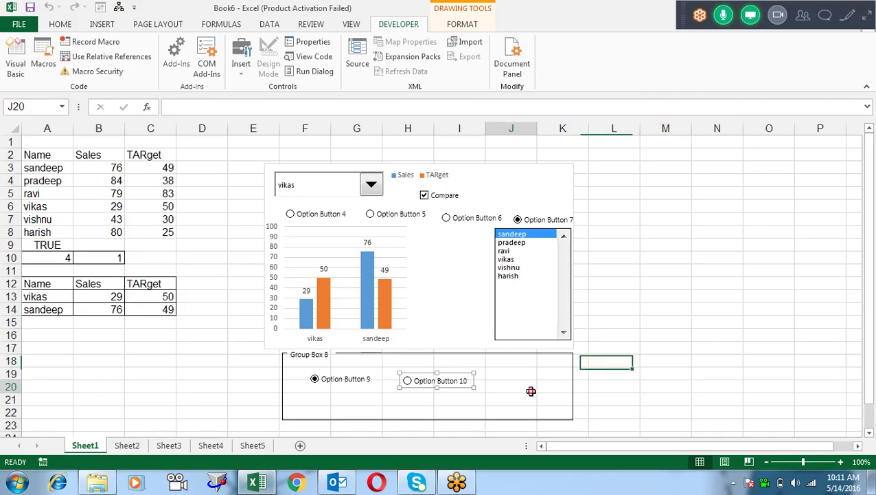
left_click(408, 382)
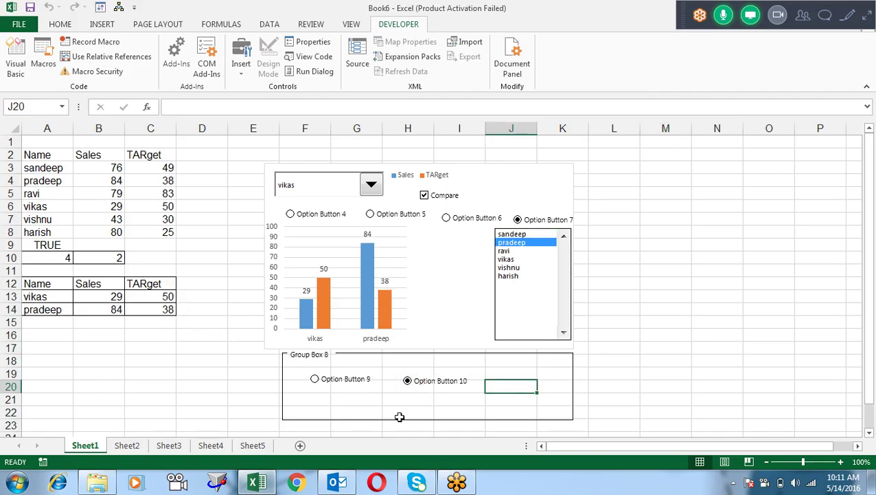
left_click(338, 379)
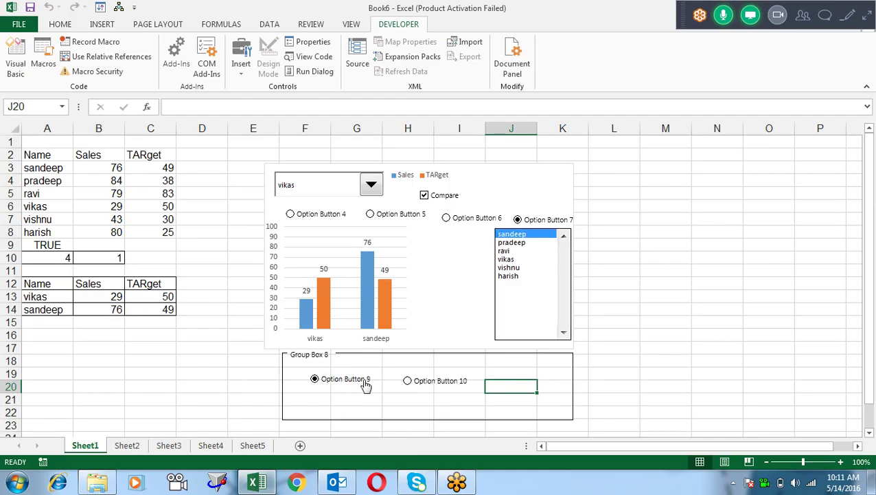
left_click(431, 380)
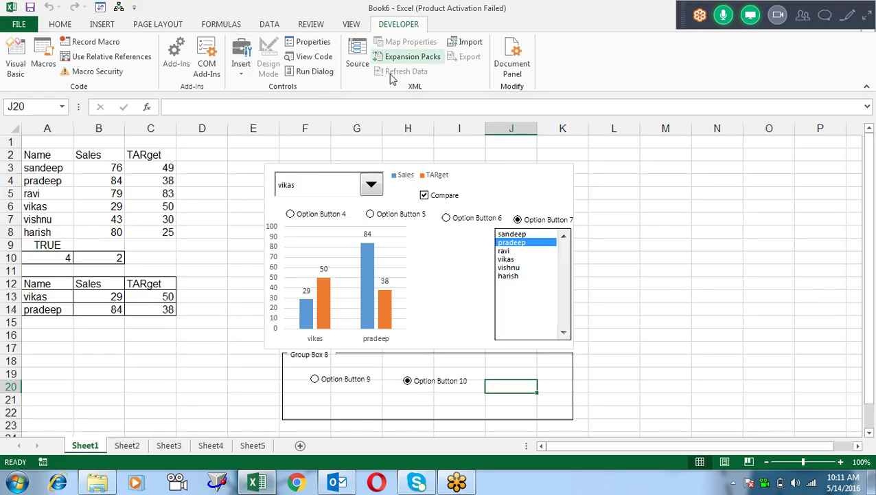
- Draw a spinner to the left of the name dropdown
left_click(240, 69)
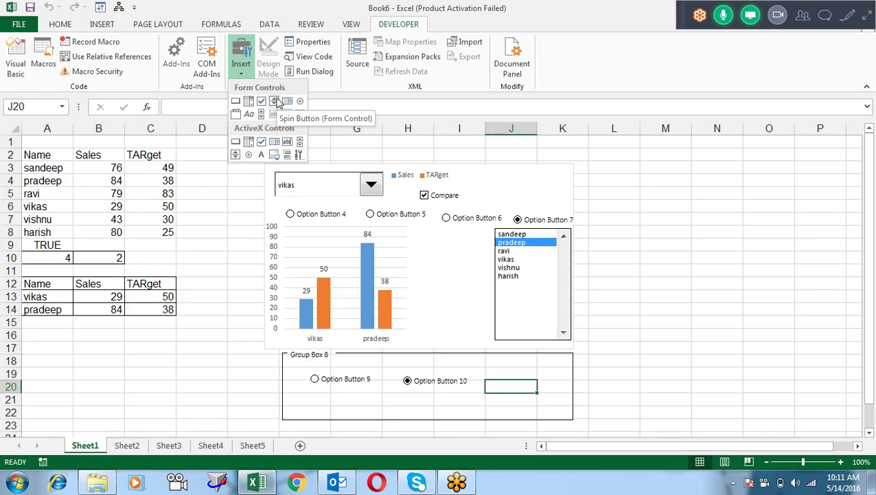
left_click(274, 101)
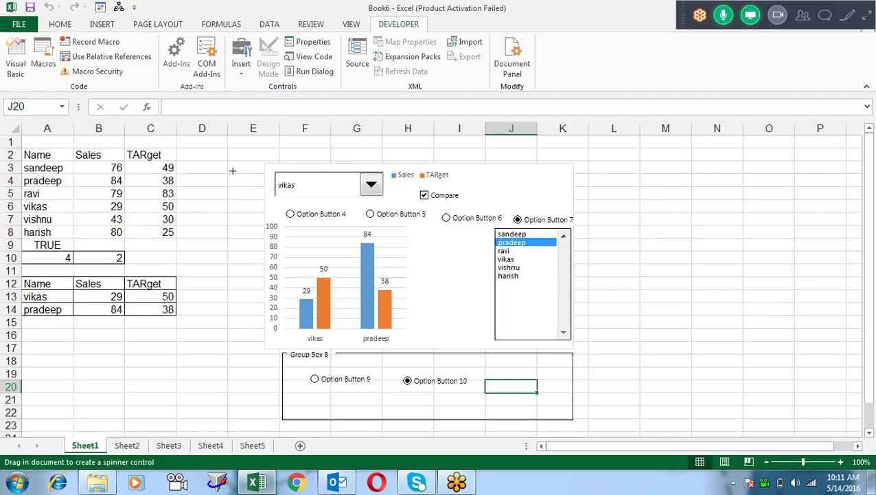
left_click_drag(232, 171, 266, 213)
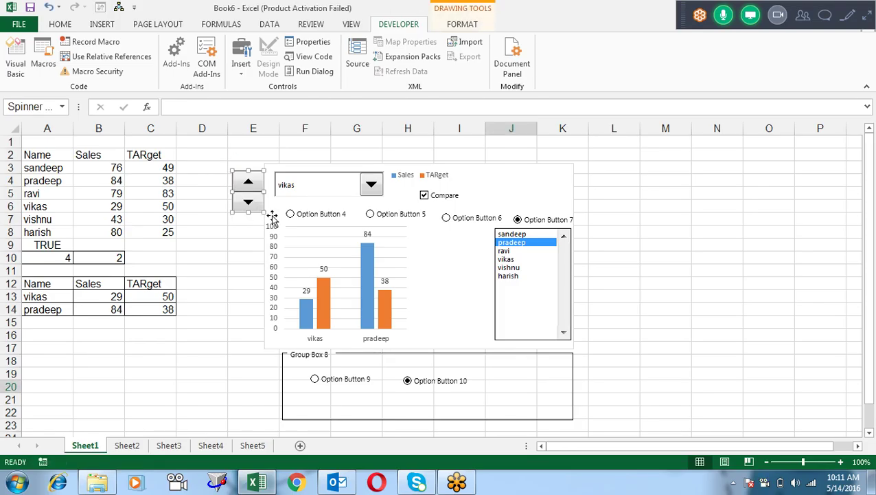
left_click(243, 241)
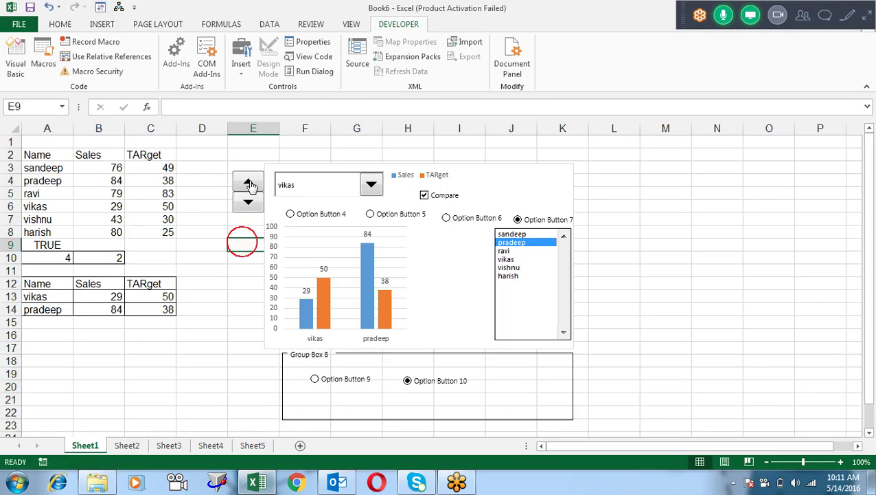
- Set the spinner's minimum to 1, maximum to 6, and cell link to $A$10
right_click(249, 184)
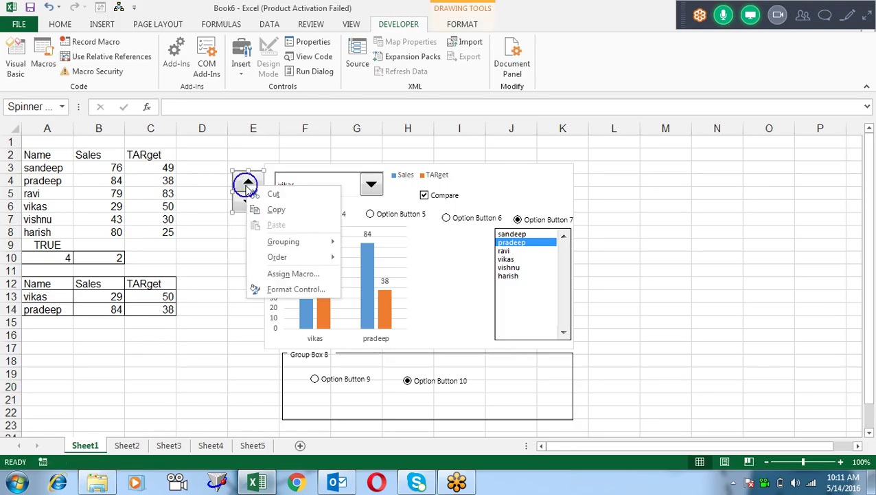
left_click(295, 288)
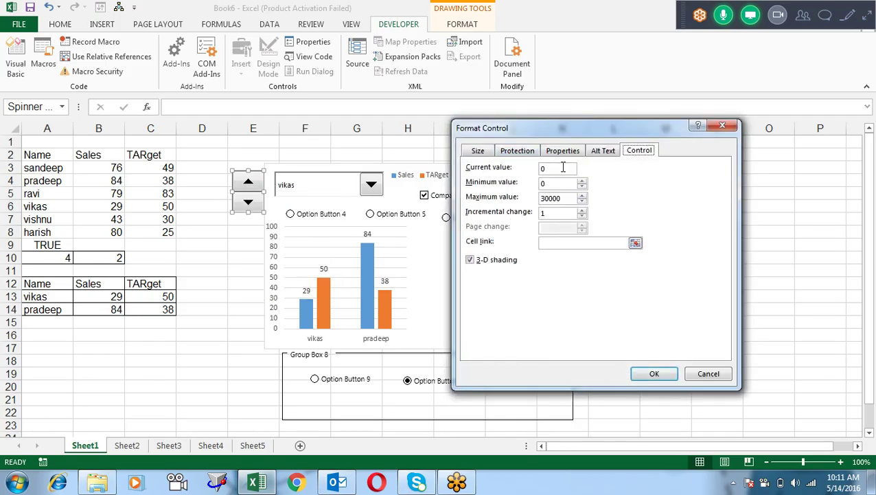
double_click(563, 167)
type("1")
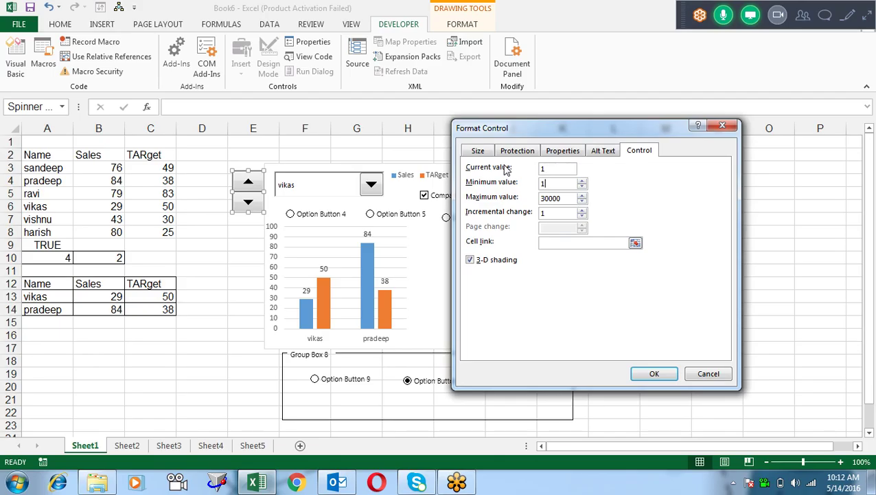
key("Tab")
key("End")
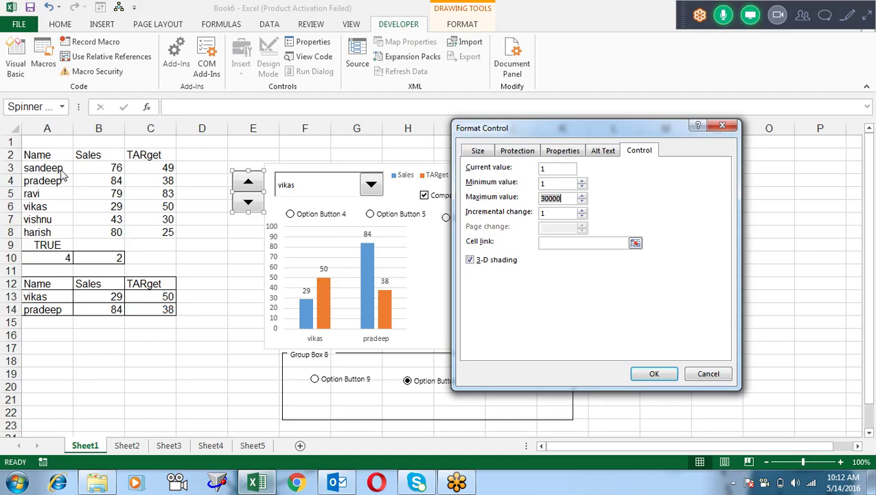
key("End")
key("BackSpace")
key("BackSpace")
key("BackSpace")
type("6")
left_click(550, 213)
left_click(636, 244)
left_click(65, 256)
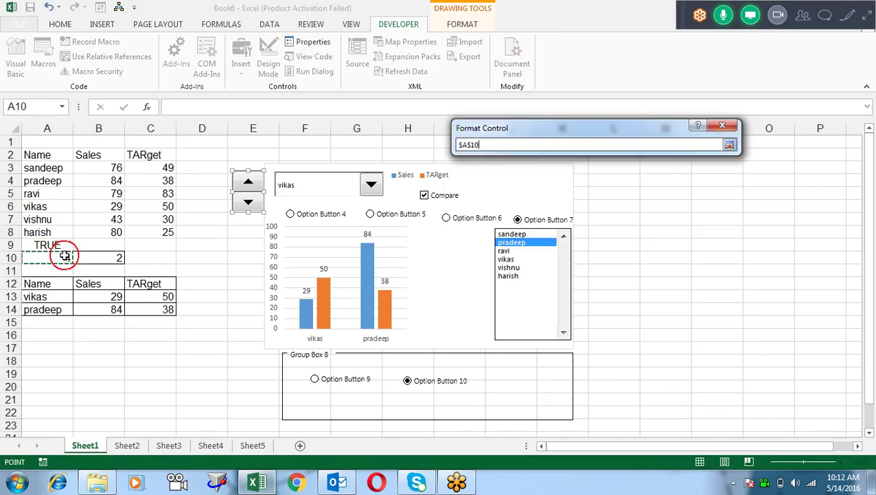
key("Return")
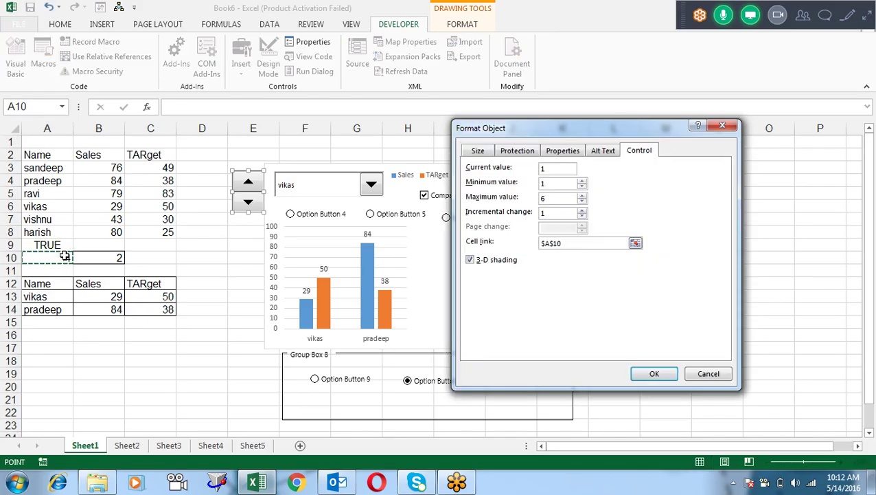
left_click(654, 374)
- Step the spinner up from sandeep to harish, then back down to sandeep
left_click(656, 217)
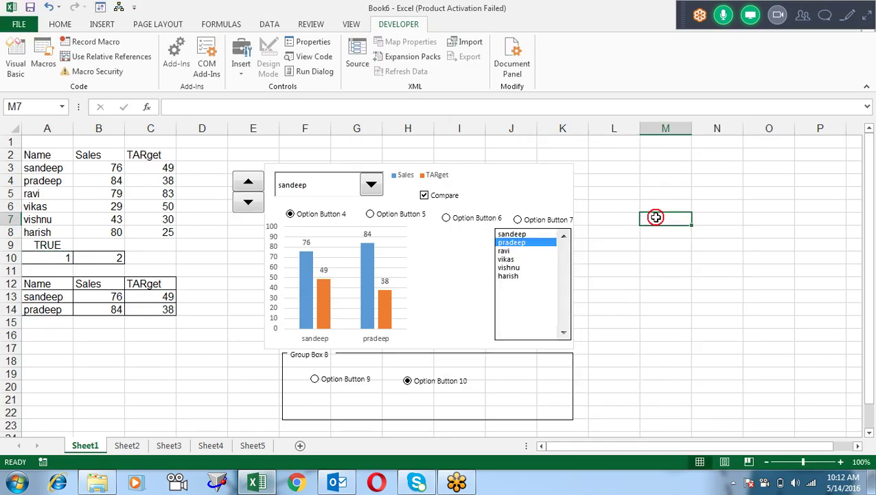
left_click(250, 205)
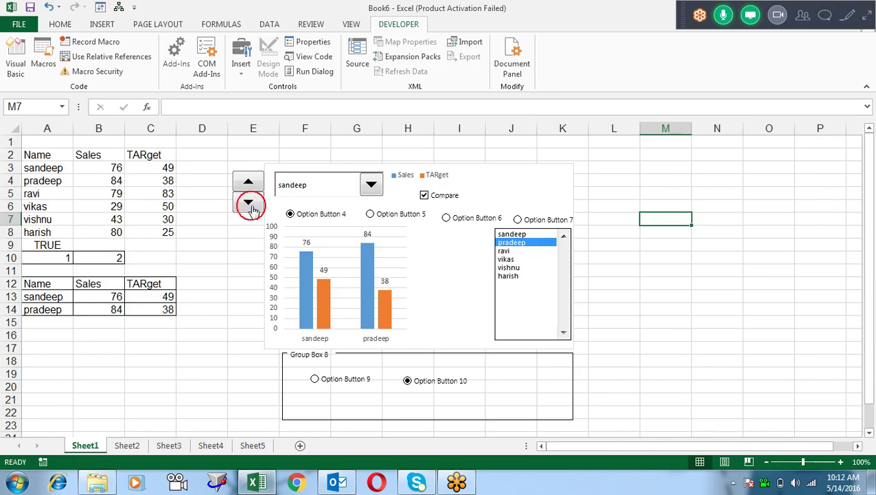
left_click(248, 184)
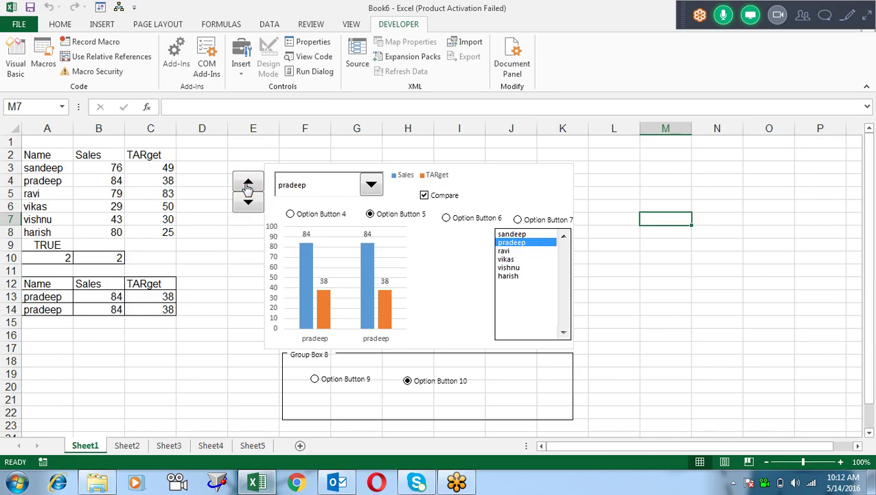
left_click(248, 184)
left_click(248, 184)
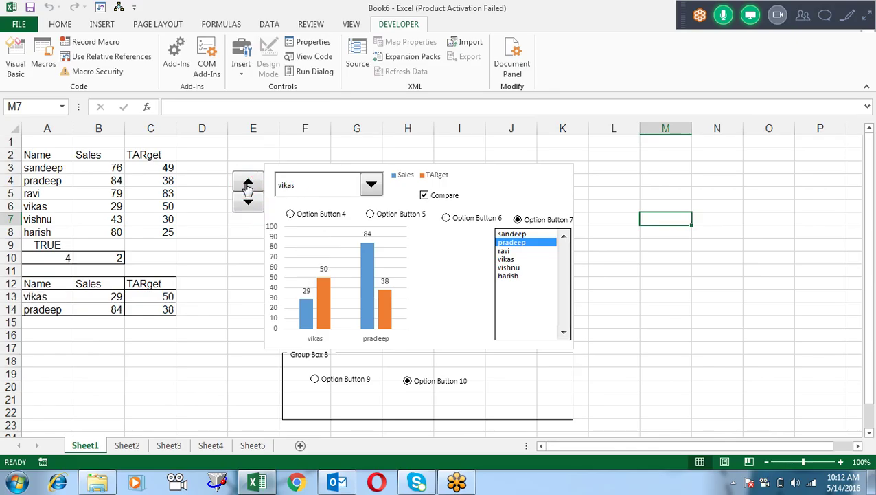
left_click(248, 184)
left_click(248, 184)
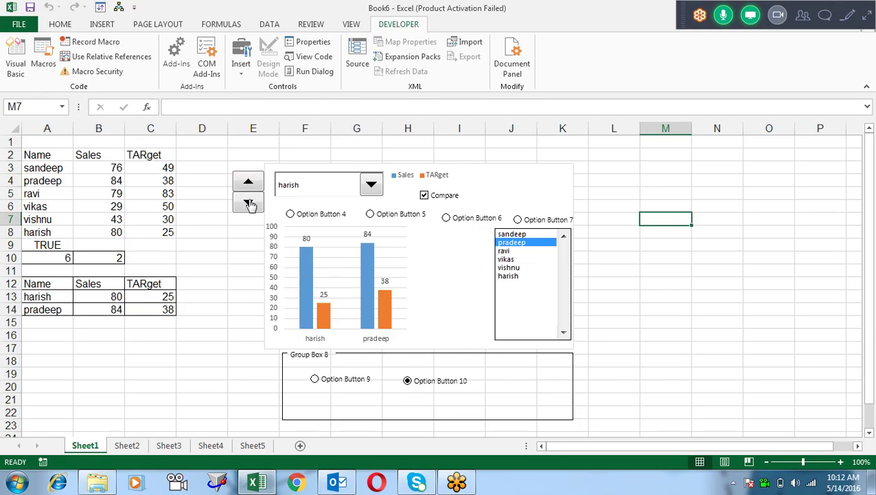
left_click(248, 204)
left_click(249, 203)
left_click(248, 202)
left_click(248, 202)
left_click(248, 202)
- Step the spinner up to harish again, then back one to vishnu
left_click(246, 181)
left_click(247, 180)
left_click(247, 181)
left_click(246, 181)
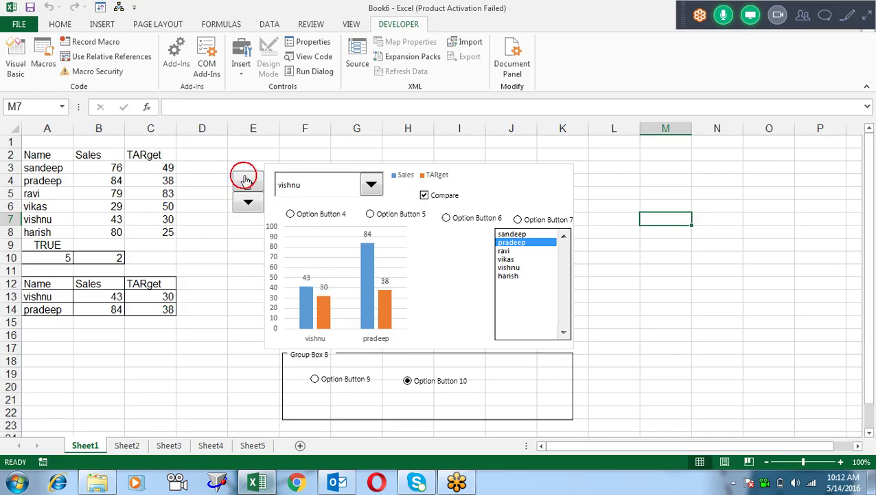
left_click(247, 181)
left_click(246, 180)
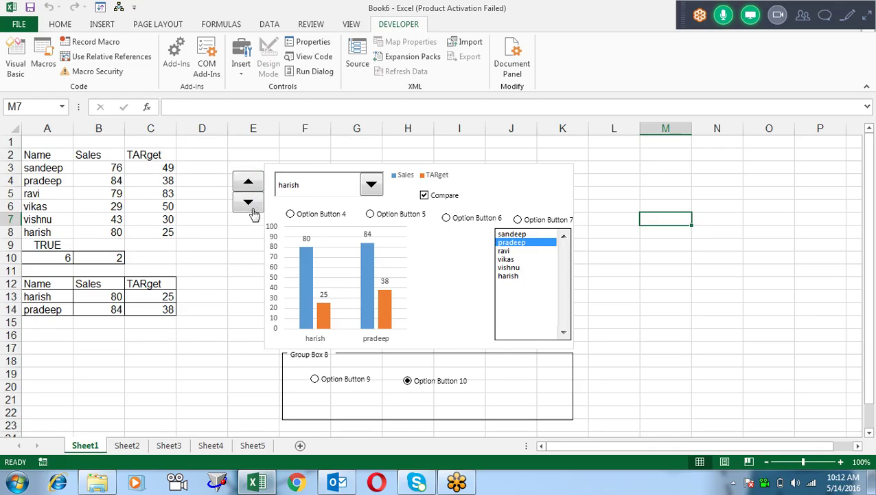
left_click(251, 209)
- Confirm the spinner's incremental change is 1 and close its settings unchanged
right_click(250, 192)
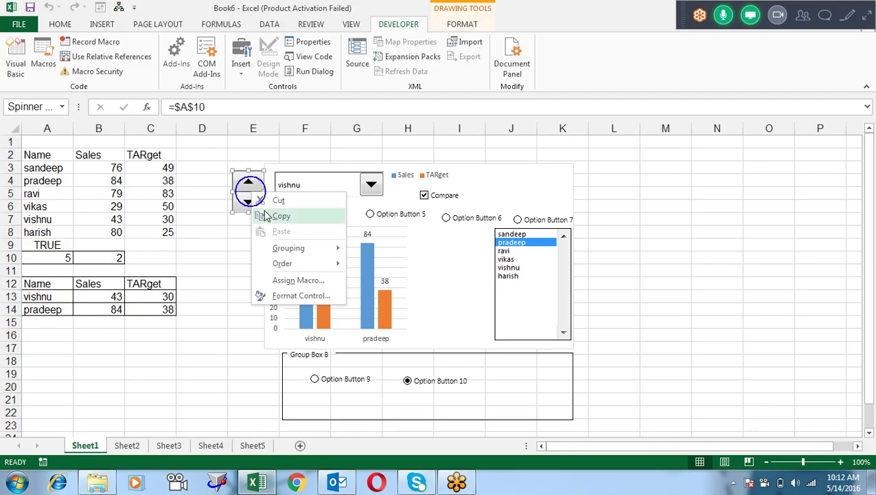
left_click(310, 295)
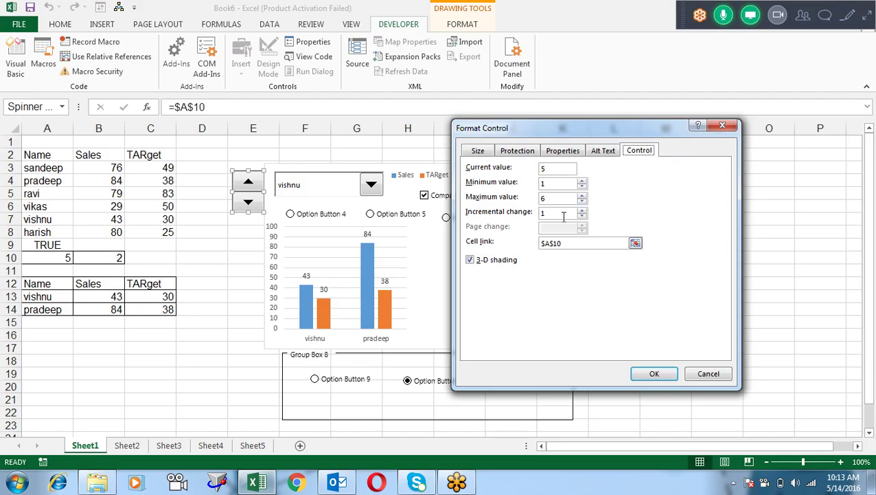
double_click(556, 213)
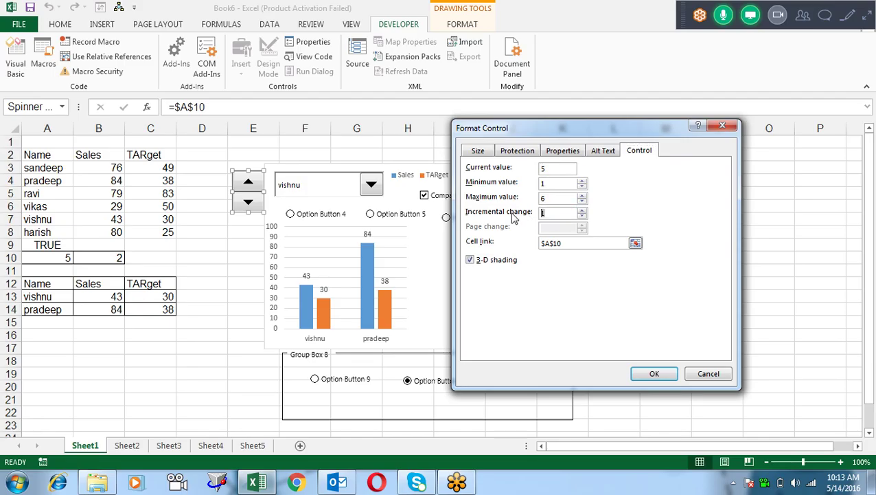
type("2")
key("Return")
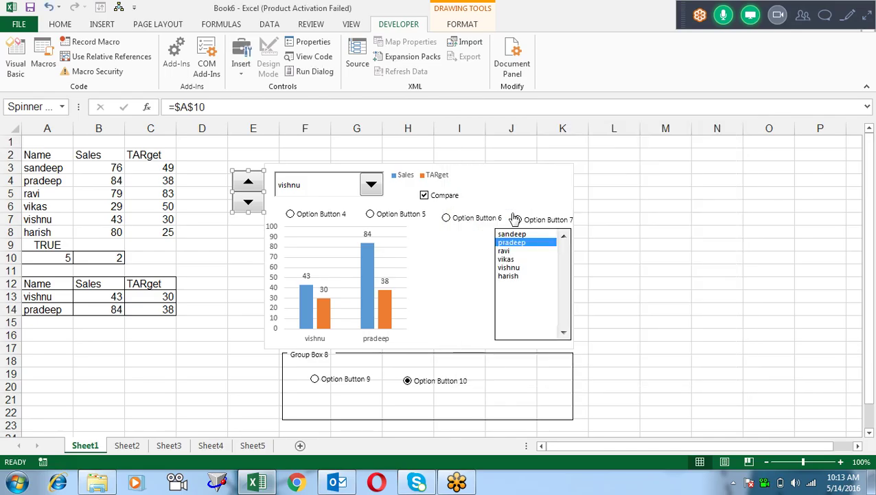
left_click(242, 248)
- Test the spinner arrows, stepping the shown name between harish and sandeep
left_click(251, 181)
left_click(247, 202)
left_click(247, 203)
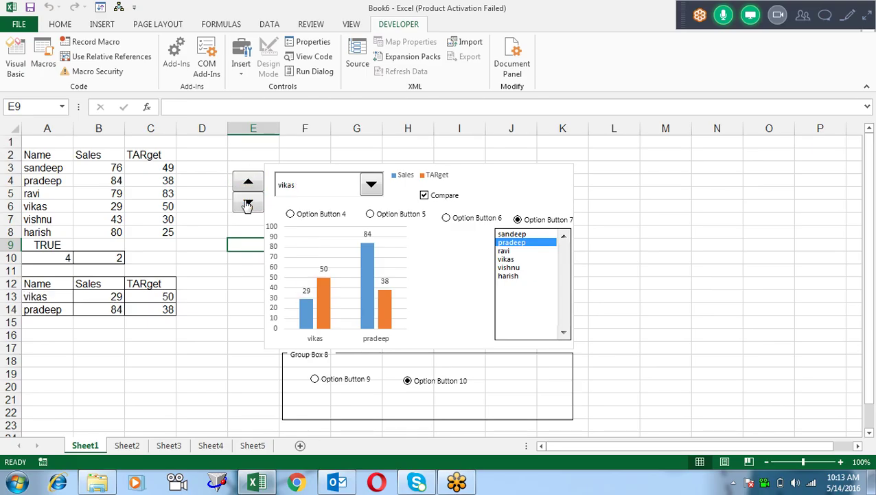
left_click(248, 204)
left_click(248, 203)
left_click(248, 203)
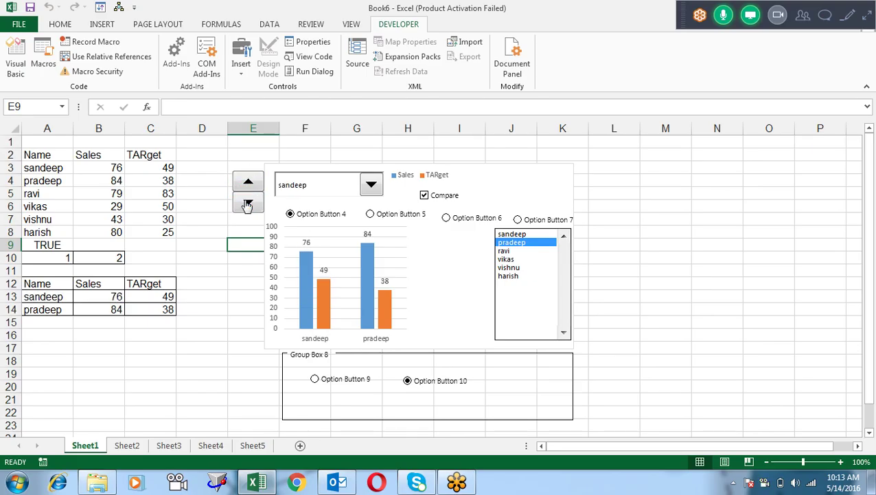
left_click(248, 184)
left_click(249, 184)
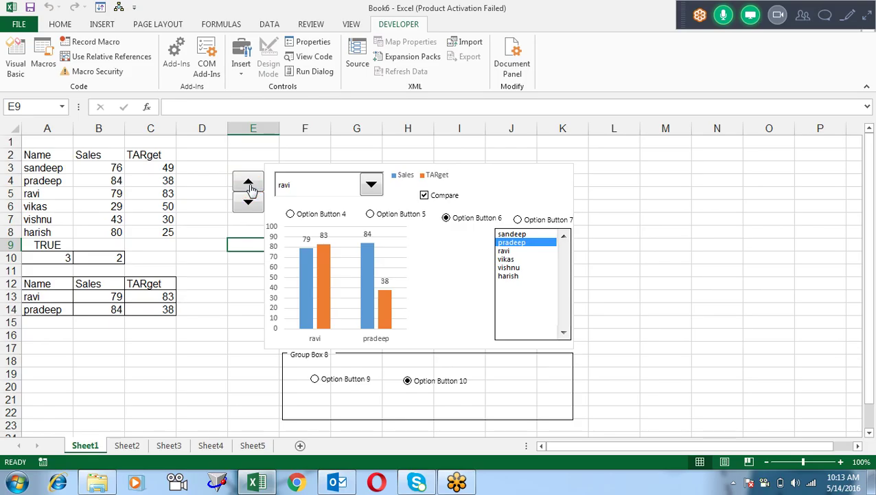
left_click(250, 186)
left_click(249, 186)
left_click(249, 184)
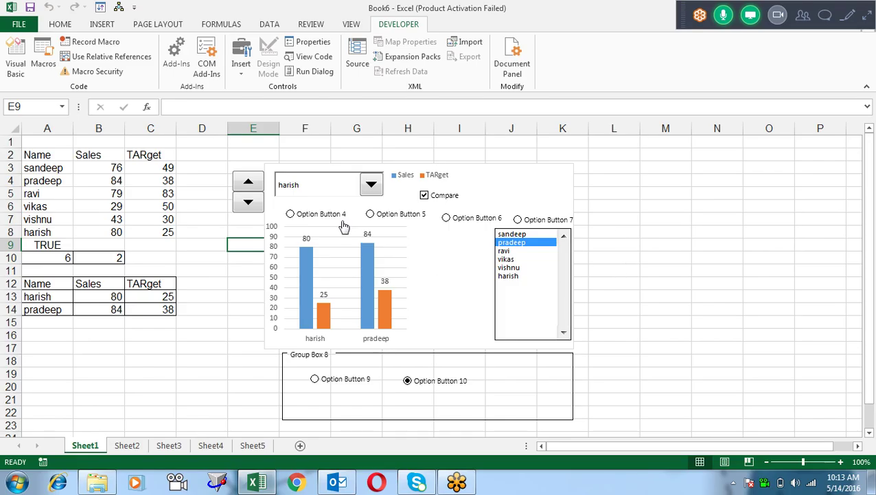
left_click(239, 73)
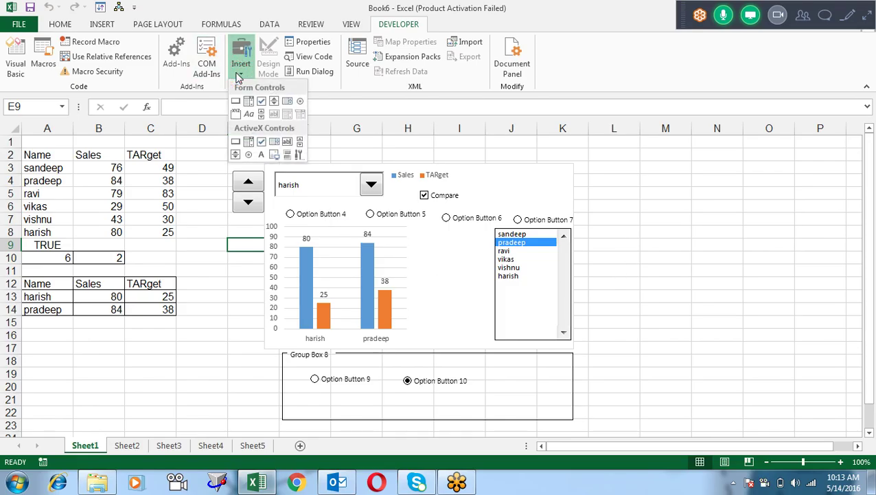
- Draw a vertical scroll bar beside the name list
scroll(261, 107, "down", 2)
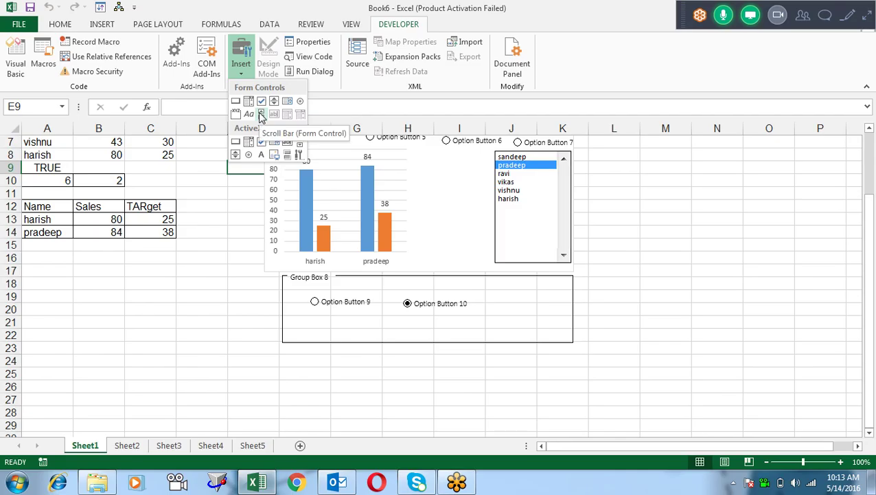
left_click(261, 115)
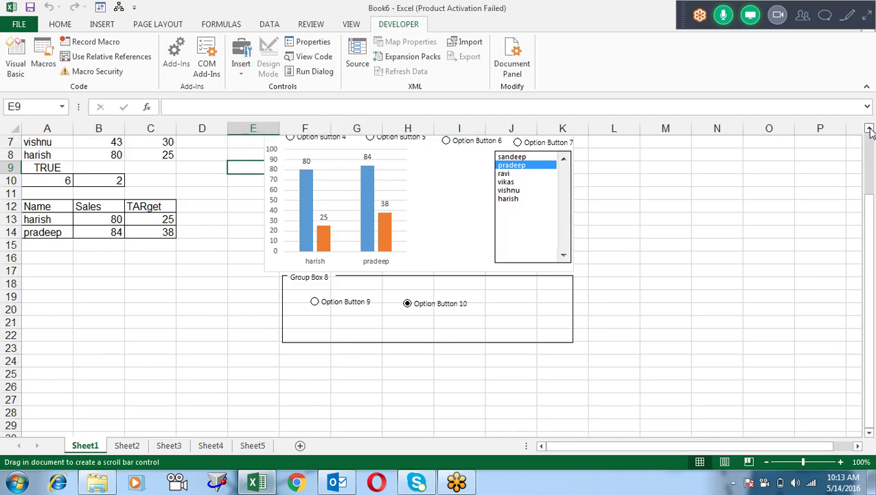
left_click(869, 128)
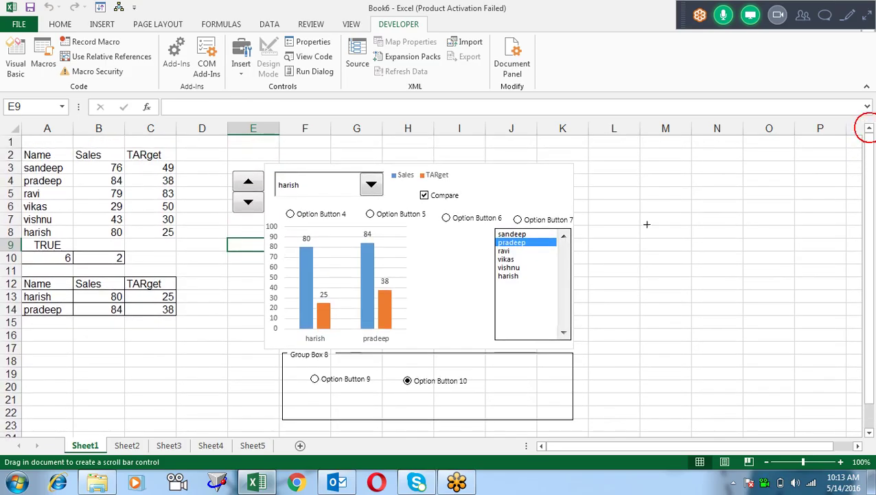
left_click_drag(589, 229, 613, 336)
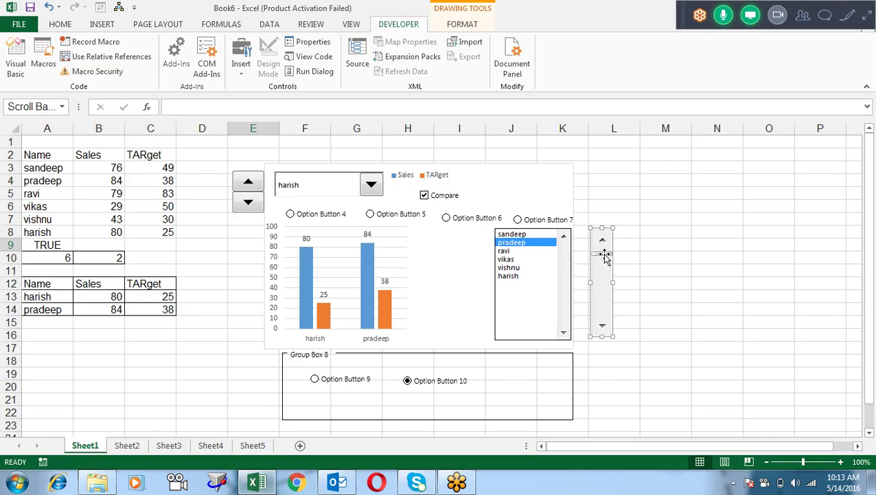
- Give the scroll bar a 1–6 range and link it to cell $B$10
right_click(606, 274)
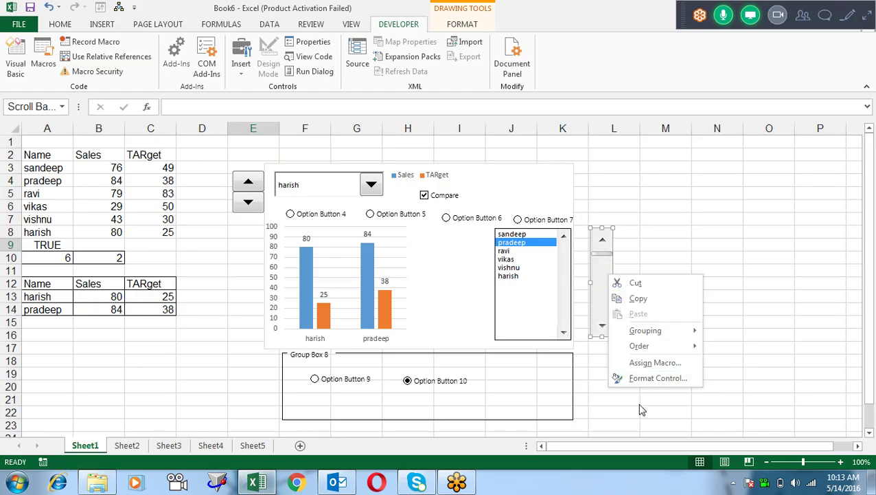
left_click(656, 378)
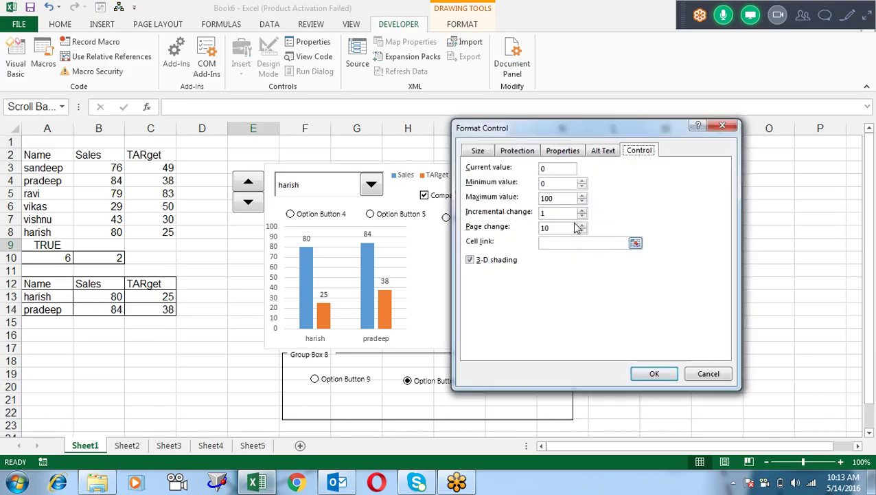
double_click(555, 168)
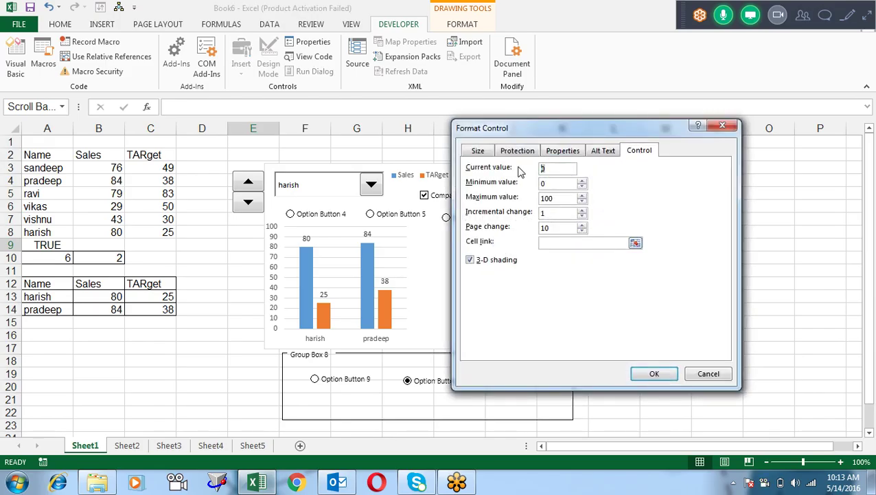
type("1")
key("Tab")
left_click(636, 244)
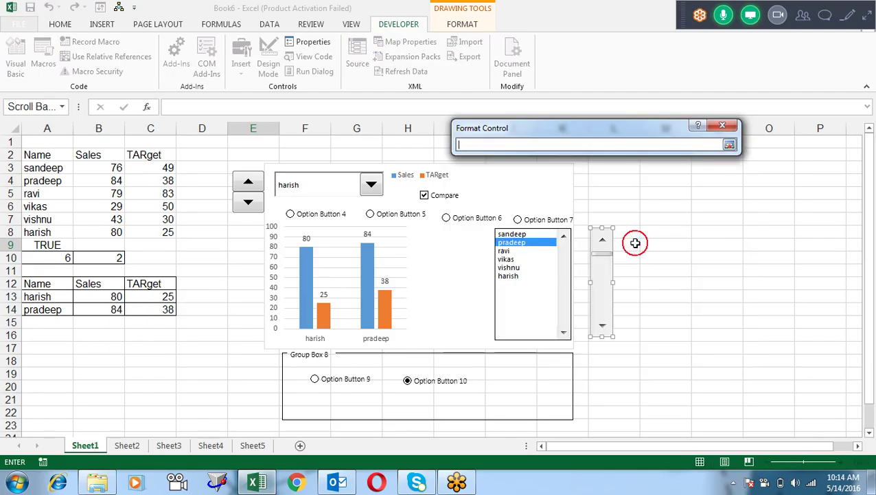
left_click(96, 258)
key("Return")
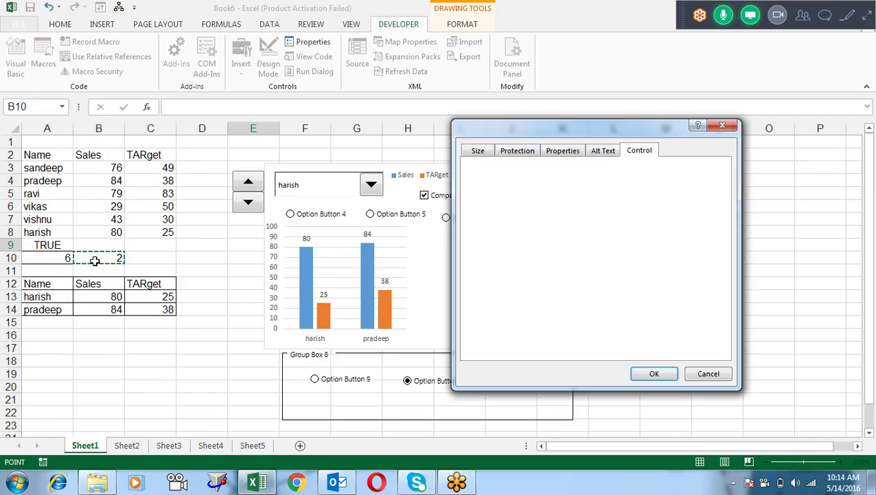
key("Return")
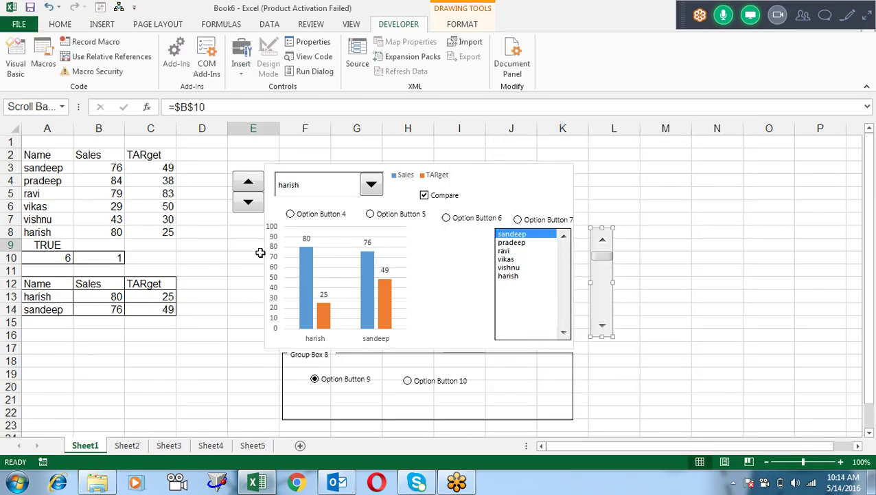
- Step the compared name forward with the scroll bar, through pradeep, ravi, vikas and vishnu to harish
left_click(680, 270)
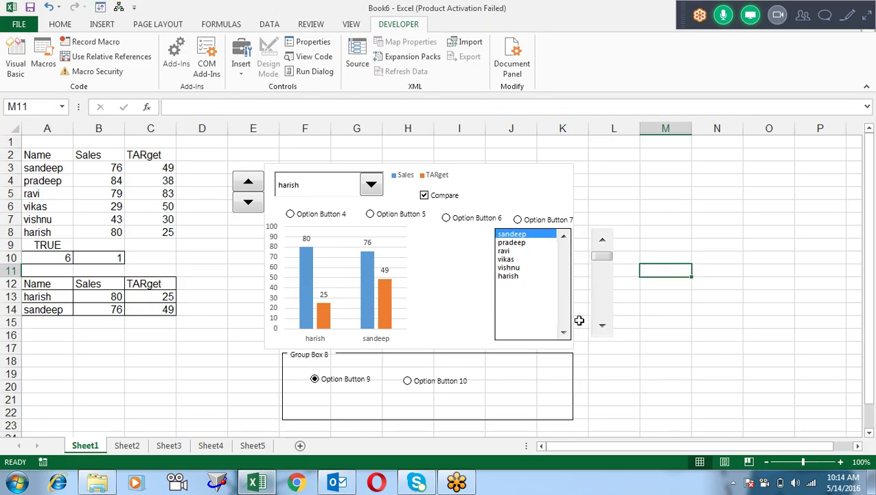
left_click(603, 333)
left_click(603, 333)
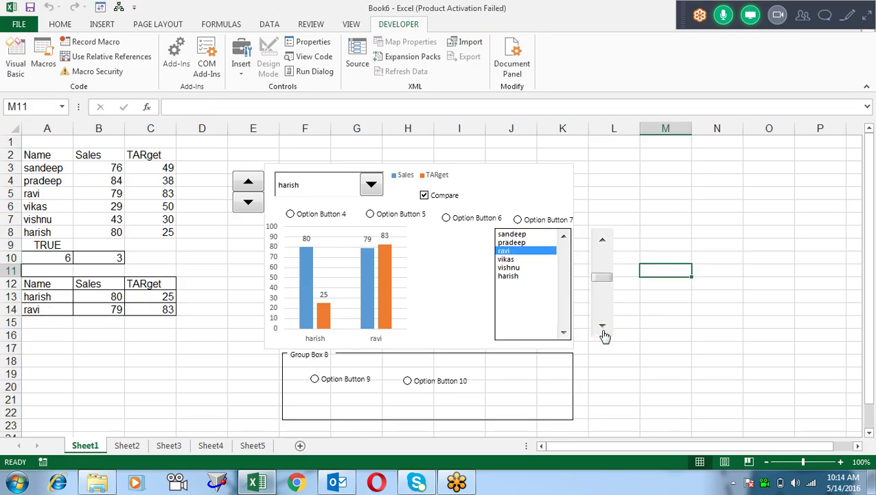
left_click(603, 333)
left_click(603, 333)
left_click(603, 332)
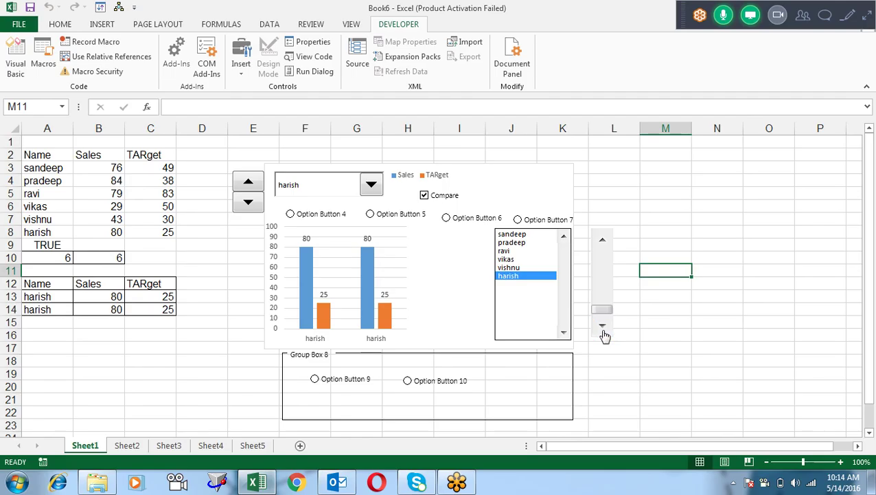
- Step the compared name back, drag the thumb to the start, then advance to ravi (B10 = 3)
left_click(602, 239)
left_click(603, 239)
left_click(602, 239)
left_click(603, 239)
left_click(602, 239)
mouse_move(604, 256)
left_mouse_down()
mouse_move(607, 298)
mouse_move(609, 270)
left_mouse_up()
left_click(607, 297)
left_click(604, 283)
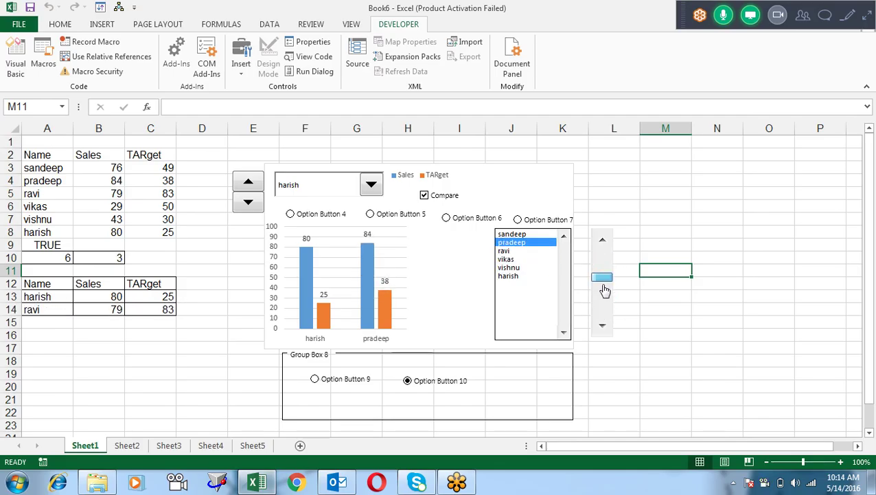
- Open the Developer Insert form controls list, then close it without adding a control
left_click(240, 65)
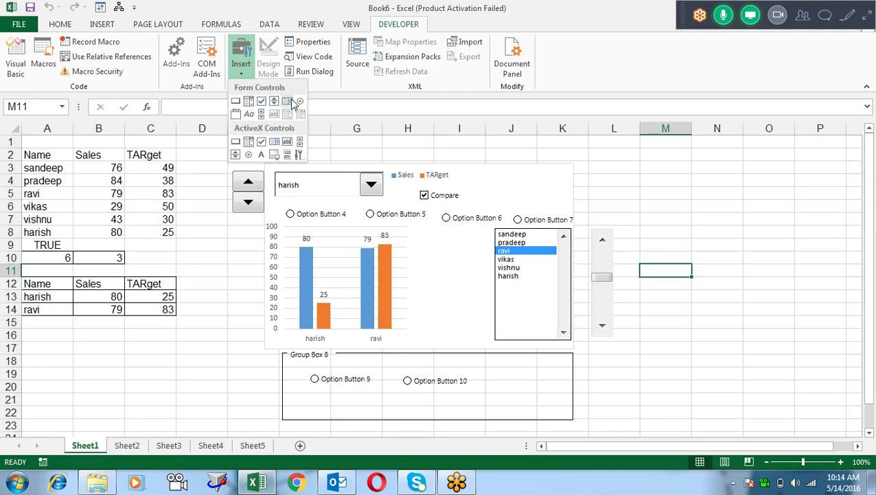
left_click(676, 202)
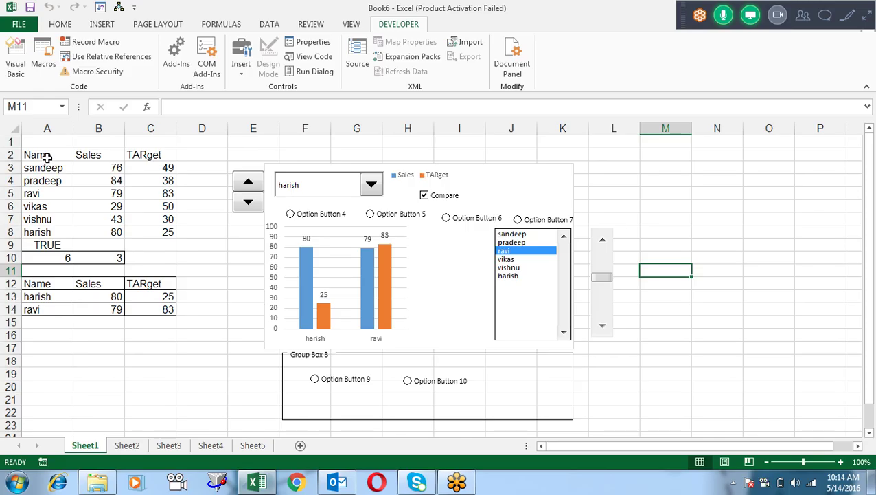
- On Sheet2, enter the headers Name, City, Sales and Target in A1:D1
left_click(137, 446)
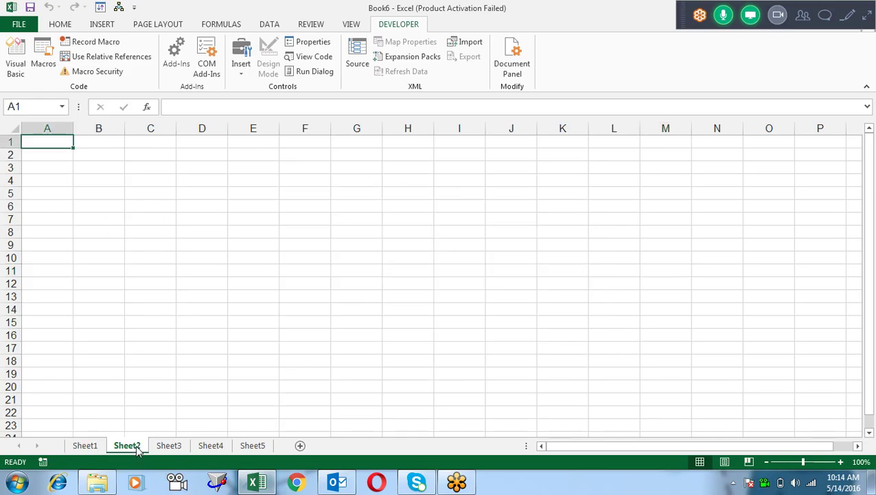
left_click(64, 154)
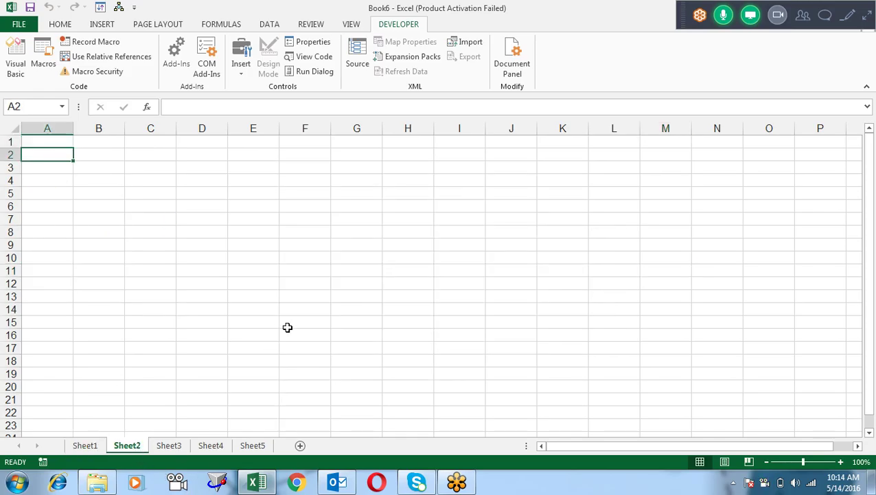
key("Up")
key("Right")
key("Left")
type("Name")
key("Tab")
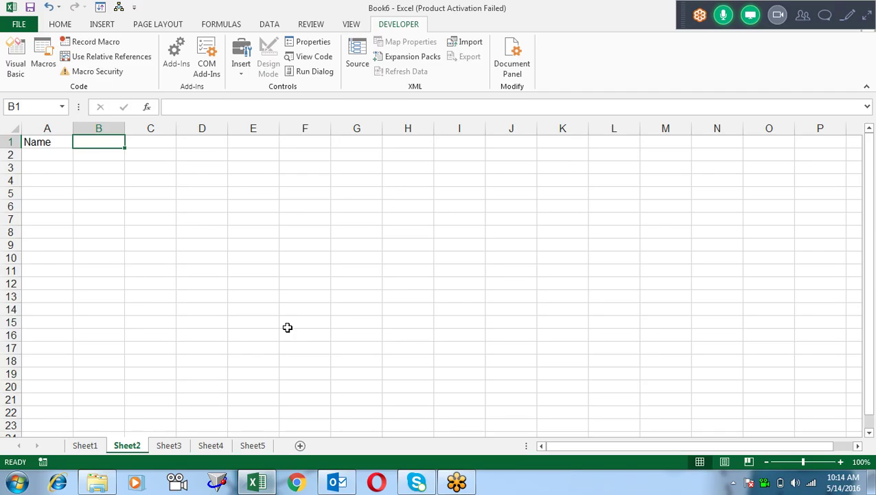
type("City")
key("Tab")
type("Sale")
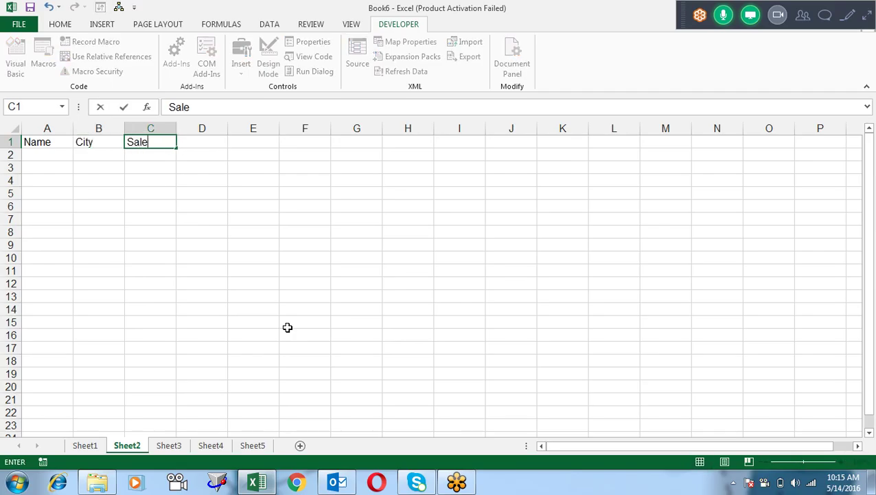
key("Tab")
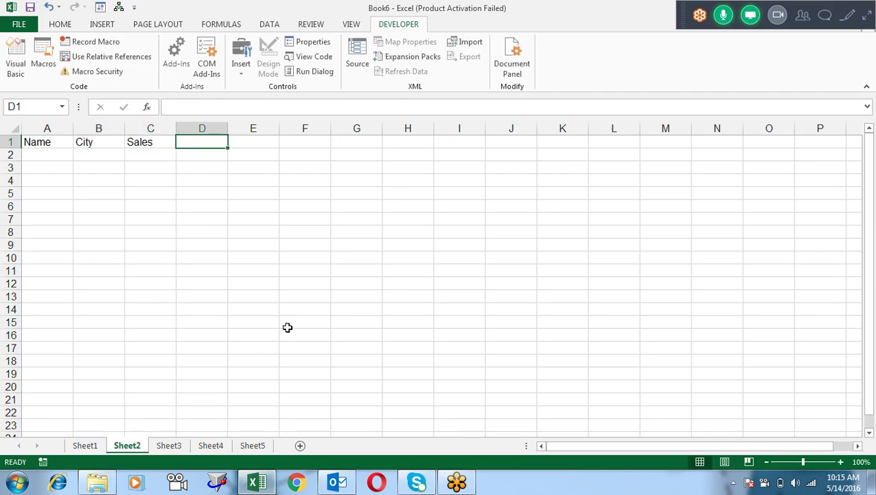
type("Targe")
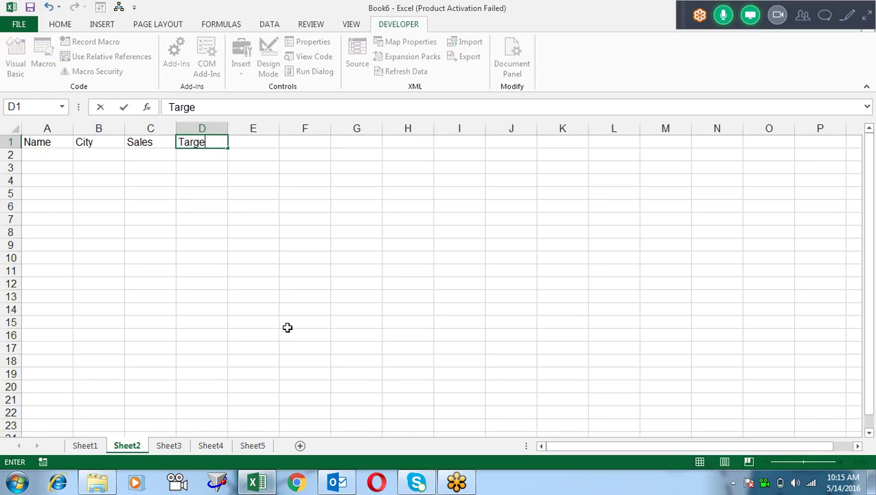
type("t")
key("Return")
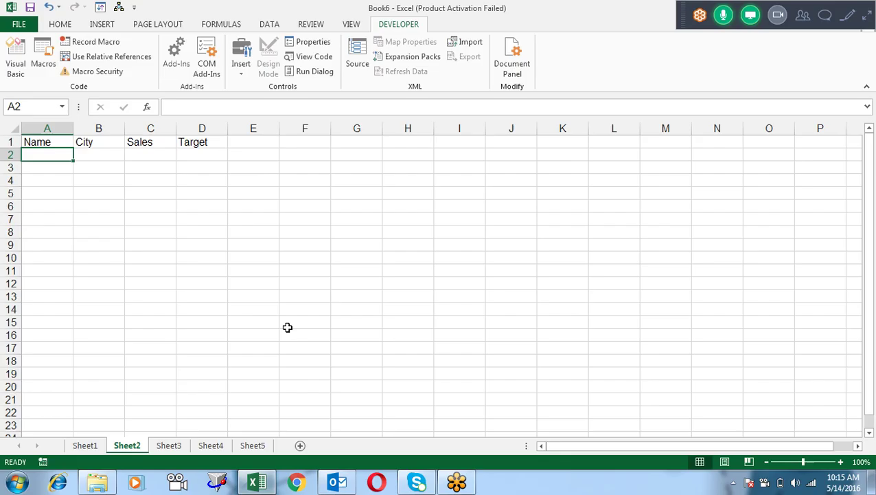
- Enter a sample name in A2 and delhi in B2
type("sandeep")
key("Tab")
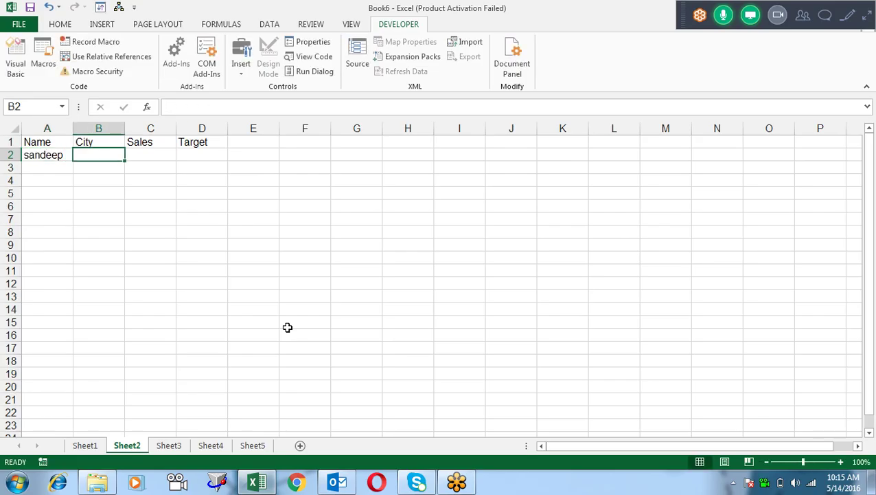
type("delhi")
key("Tab")
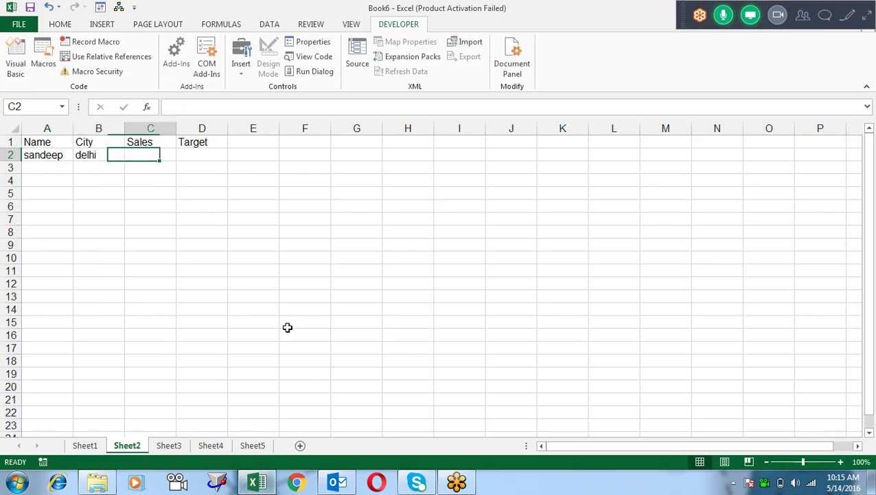
- Fill C2:D2 with =RANDBETWEEN(10,90) and select the first data row
key("shift+Right")
type("=")
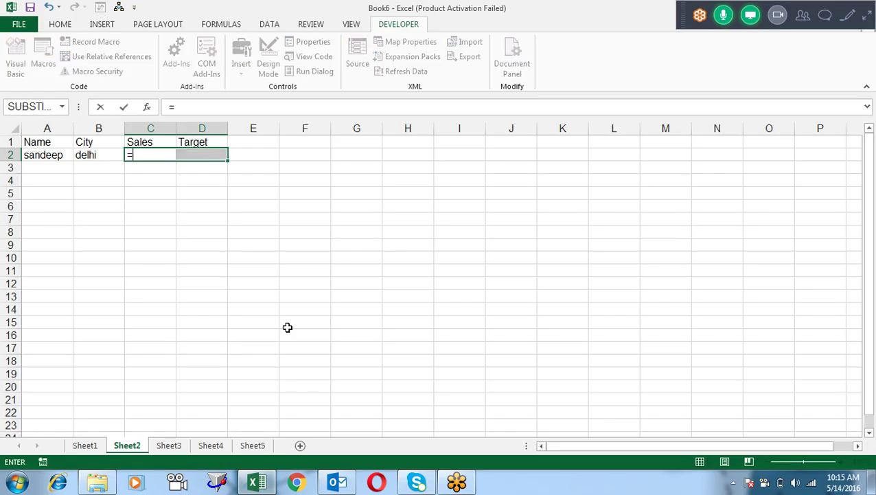
type("r")
key("Down")
key("Down")
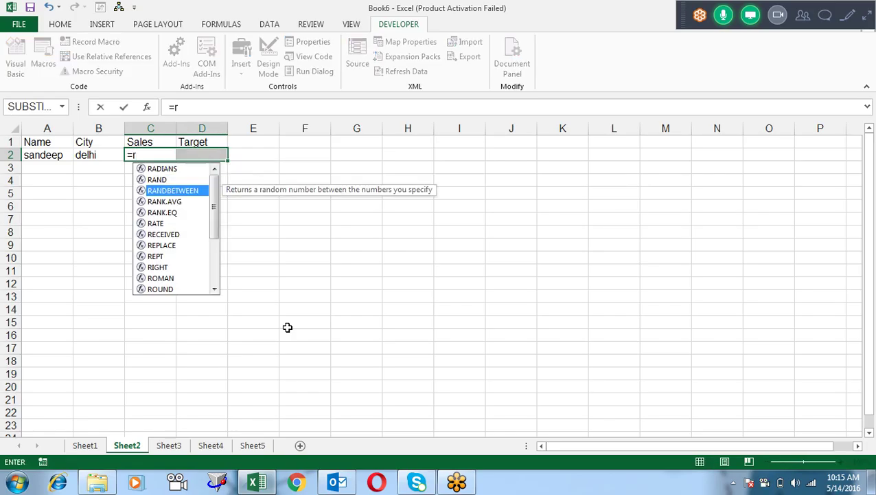
key("Tab")
type("10,90)")
key("Return")
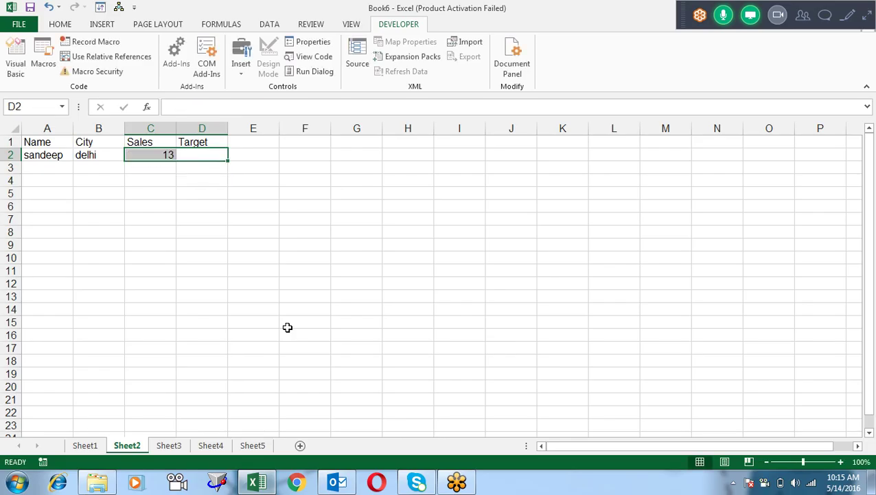
key("ctrl+r")
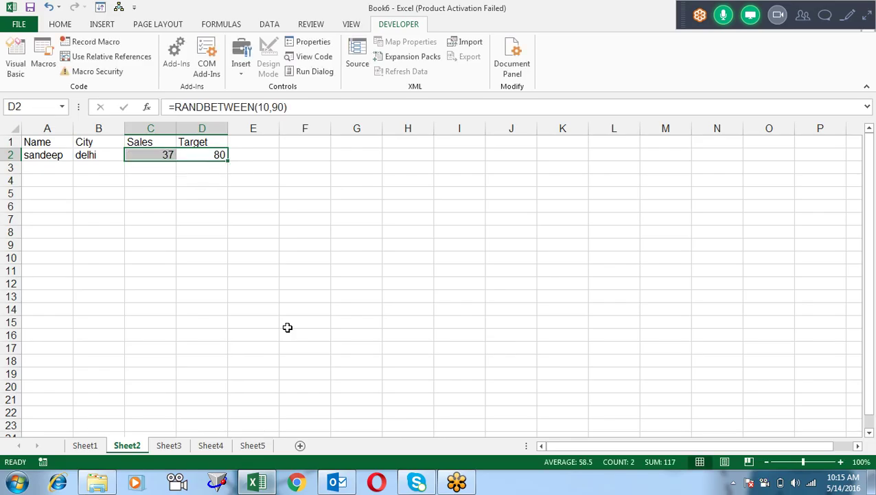
key("Home")
key("shift+Right")
key("shift+Right")
key("shift+Right")
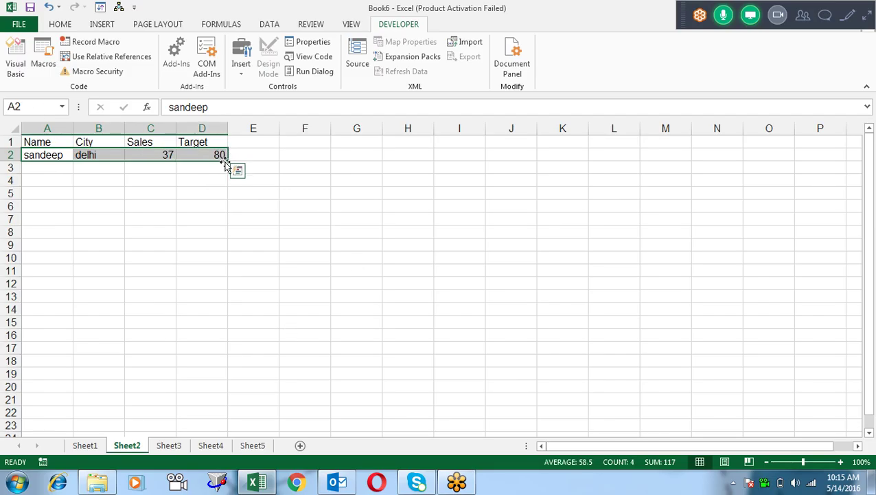
- Fill the A2:D2 record down to row 101
mouse_move(227, 162)
left_mouse_down()
mouse_move(218, 443)
mouse_move(230, 487)
mouse_move(203, 163)
left_mouse_up()
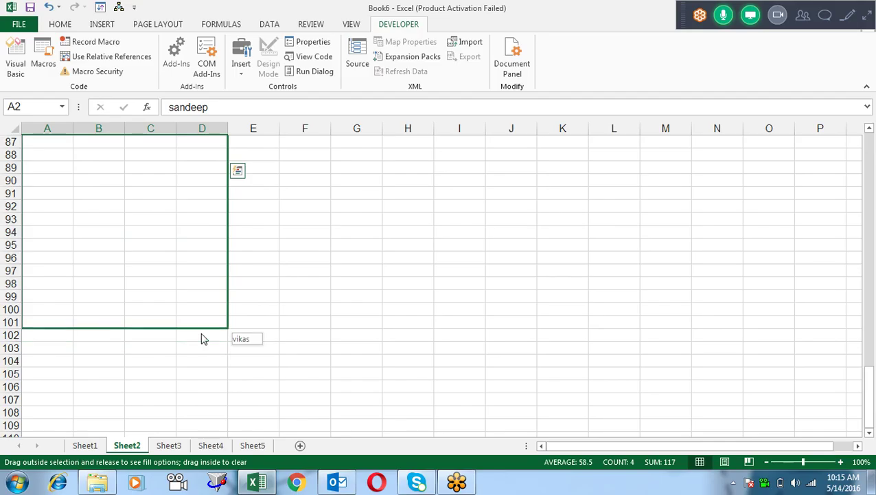
left_click_drag(204, 163, 206, 336)
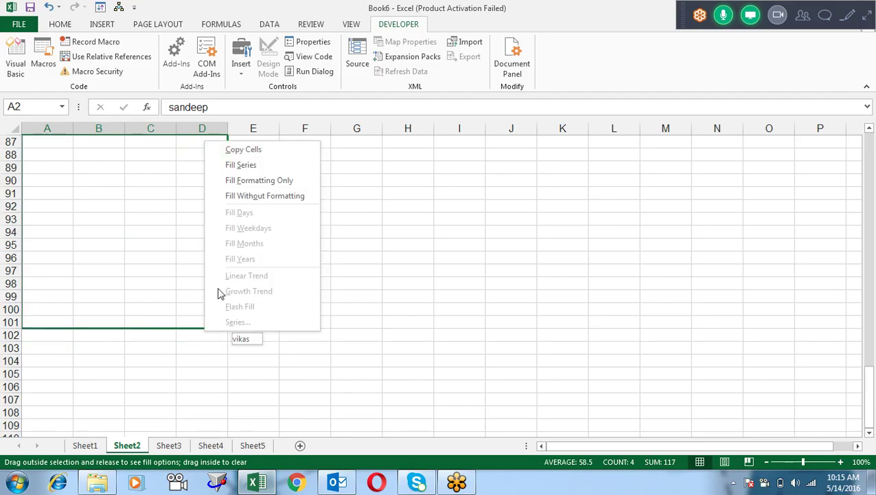
left_click(258, 166)
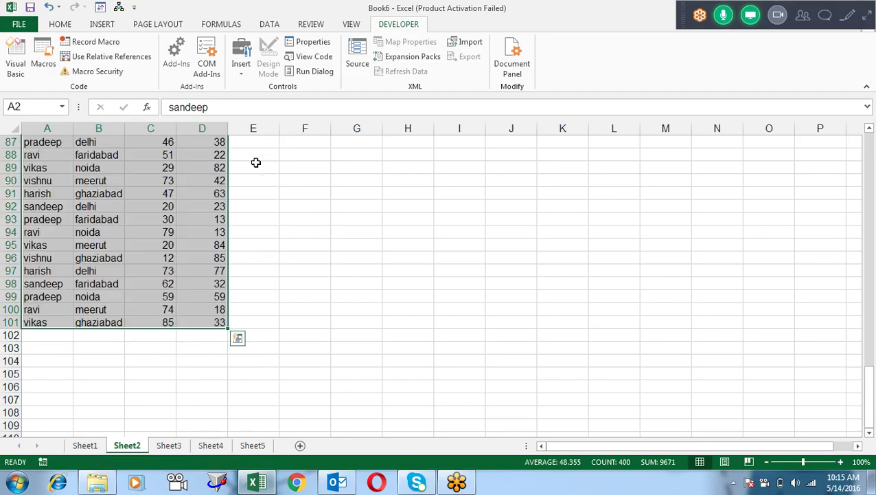
- Paste the filled range back as values only, then select the Name and City headers
key("ctrl+c")
key("alt+e")
key("s")
key("v")
key("Return")
key("Escape")
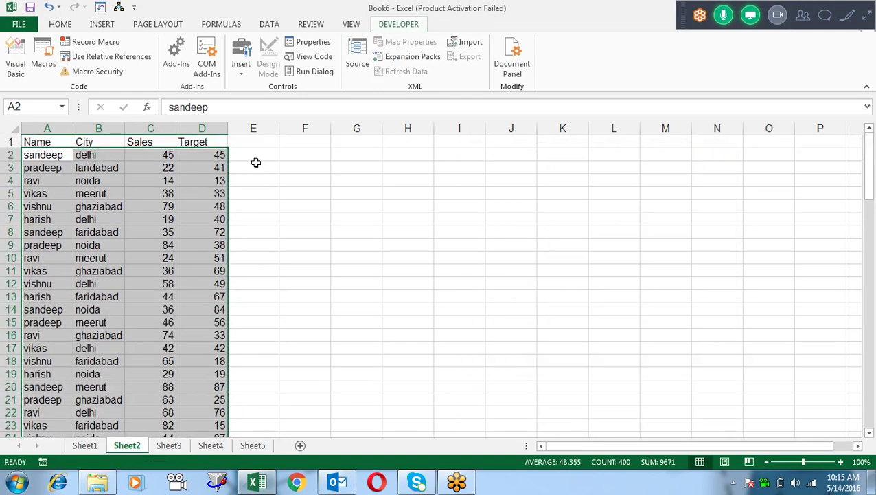
key("ctrl+Home")
key("Right")
key("Right")
key("Right")
key("Left")
key("Left")
key("Left")
key("shift+Right")
key("shift+Right")
key("shift+Right")
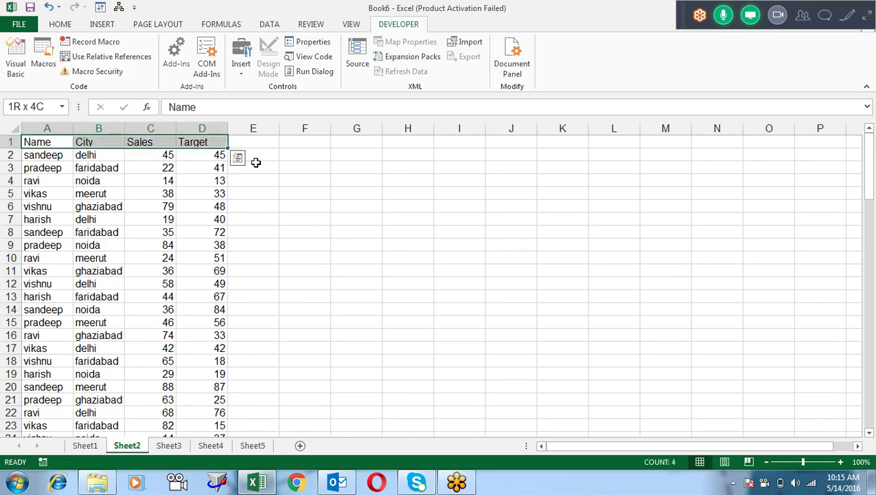
- Copy the Name, City, Sales, Target headers into G1:J1
key("ctrl+c")
key("Right")
key("Right")
key("Right")
key("Right")
key("Right")
key("Right")
key("ctrl+v")
key("Escape")
- Apply All Borders to the empty range G2:J11
key("Down")
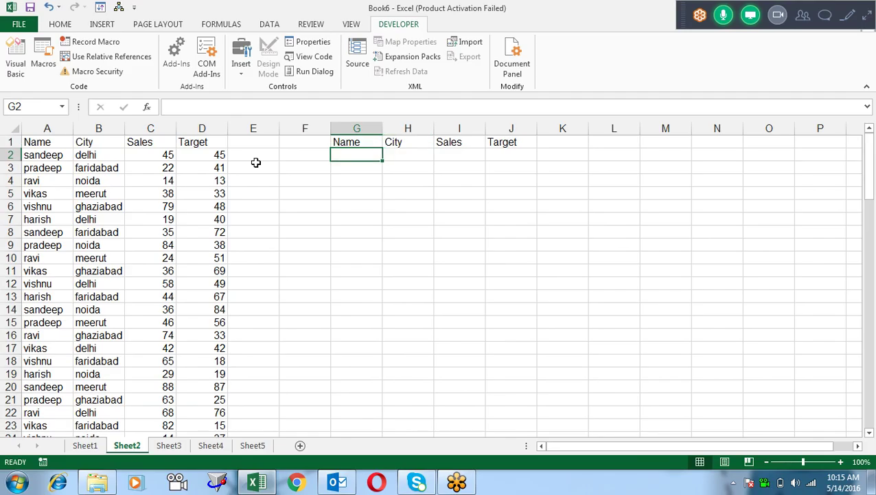
key("shift+Down")
key("shift+Down")
key("shift+Down")
key("shift+Down")
key("shift+Down")
key("shift+Down")
key("shift+Down")
key("shift+Down")
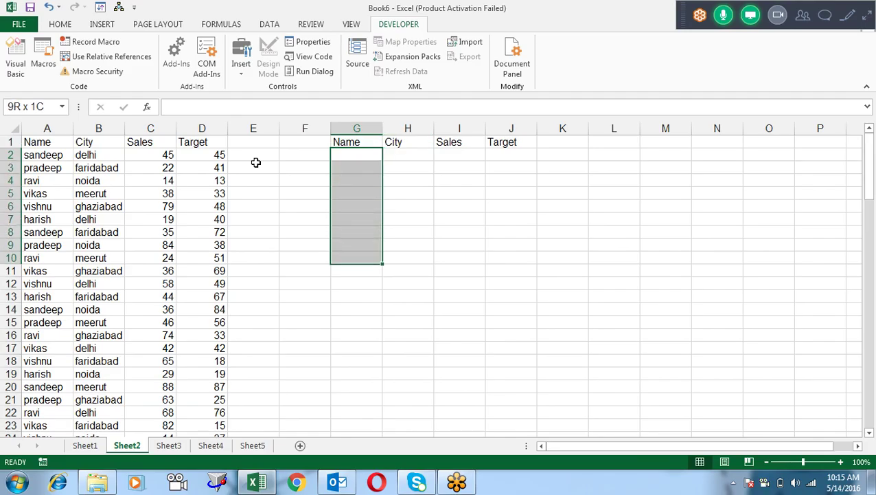
key("shift+Down")
key("shift+Right")
key("shift+Right")
key("shift+Right")
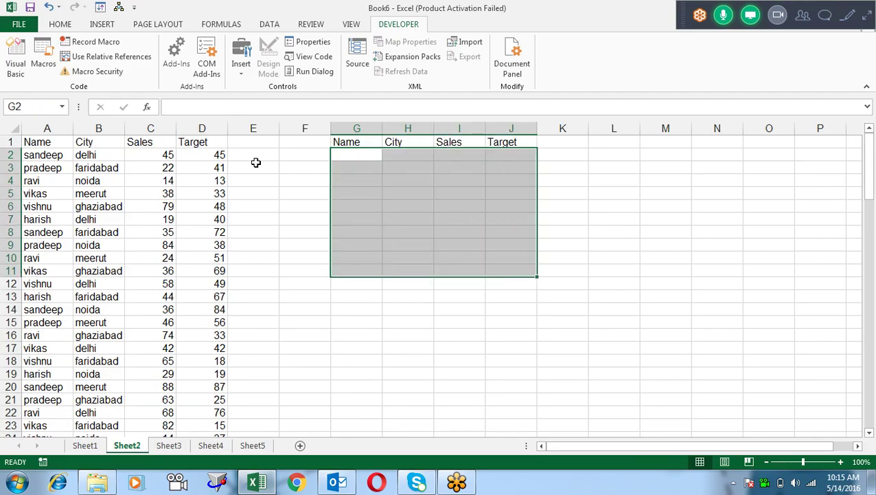
key("alt")
key("h")
key("b")
key("a")
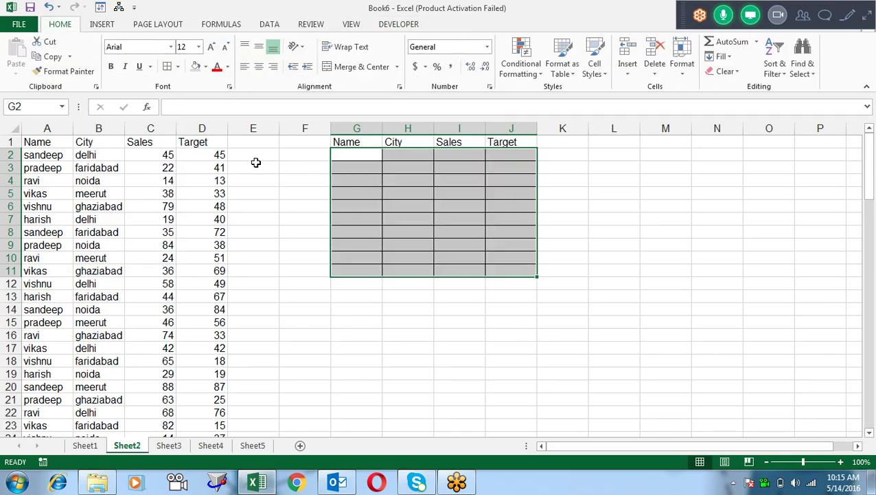
- Apply All Borders to the G1:J1 header row
key("Up")
key("shift+Right")
key("shift+Right")
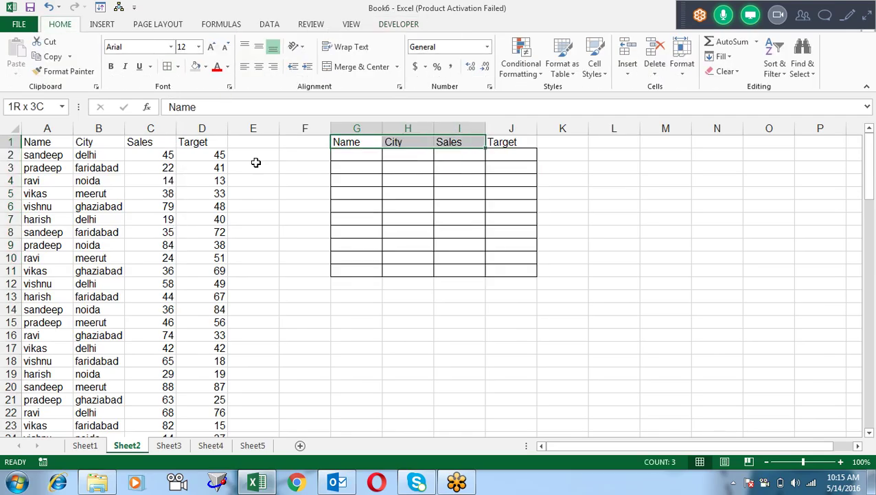
key("shift+Right")
key("alt")
key("h")
key("b")
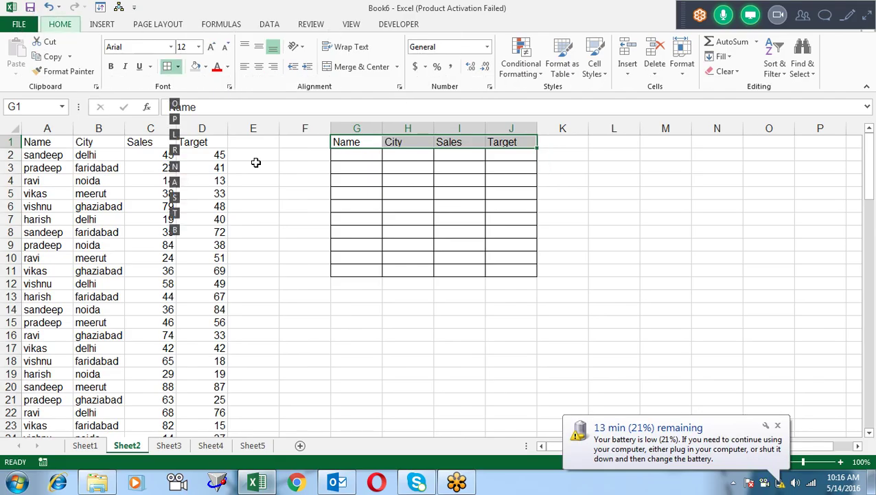
key("a")
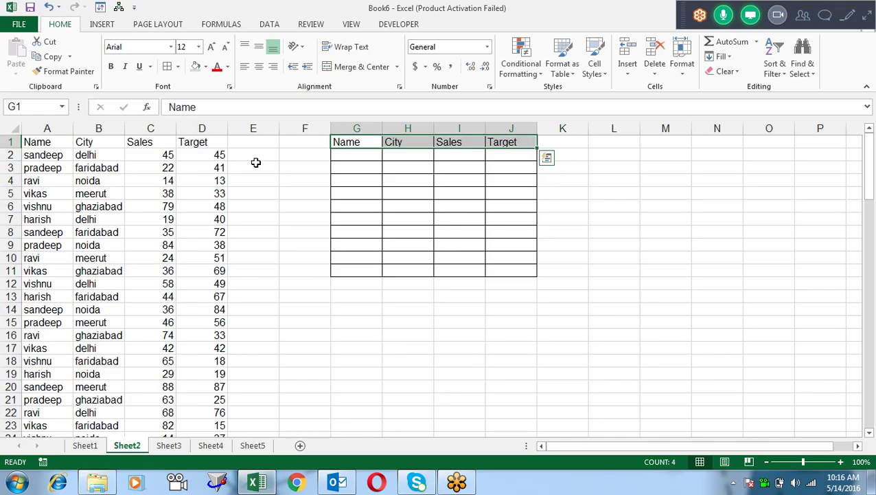
- Move to L1 and dismiss the border options without changing anything
left_click(631, 207)
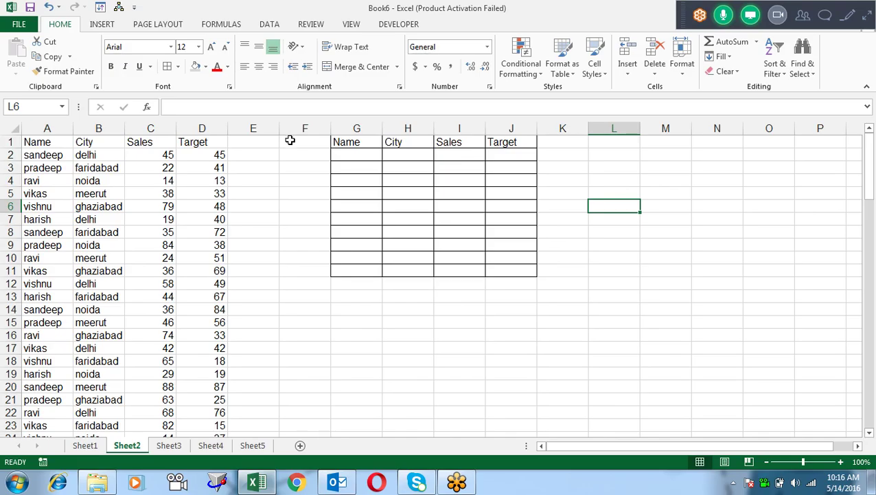
left_click(289, 140)
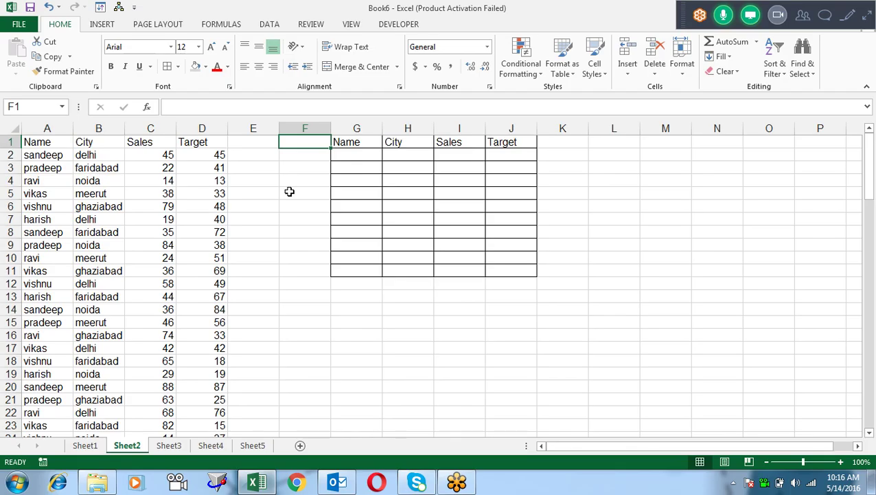
key("Right")
key("Right")
key("Right")
key("Right")
key("Right")
key("Right")
key("Right")
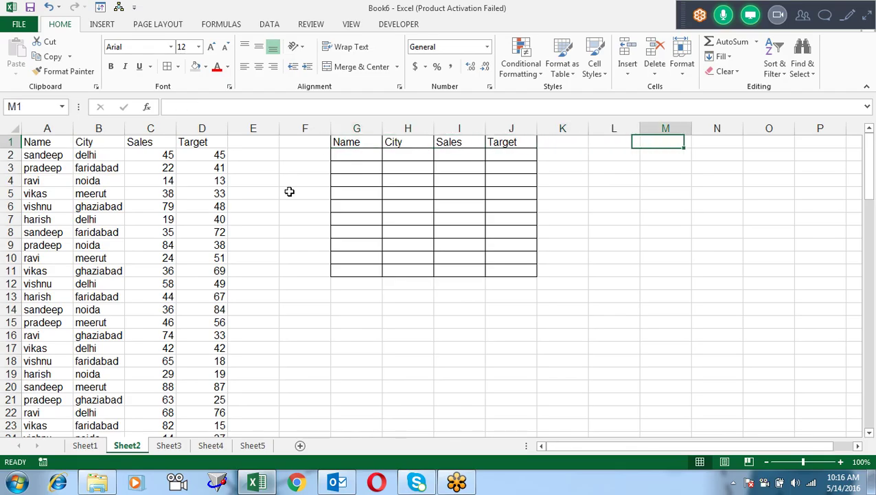
key("Left")
key("alt")
key("h")
key("b")
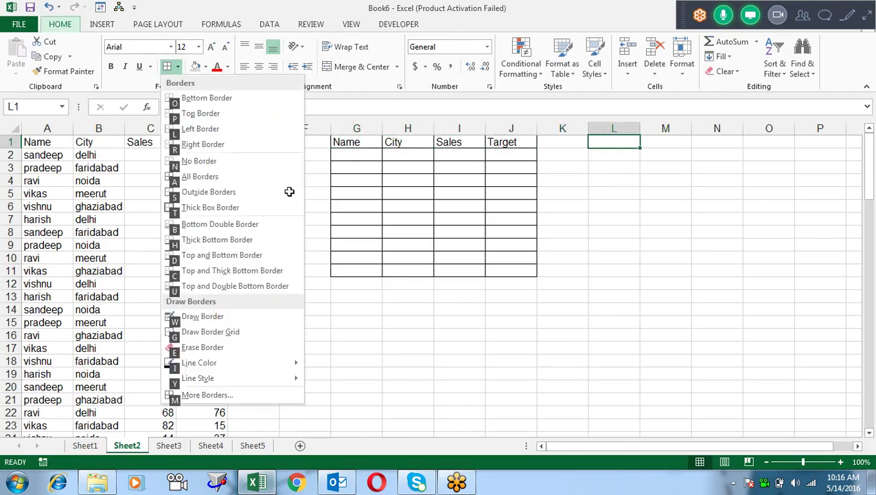
left_click(289, 192)
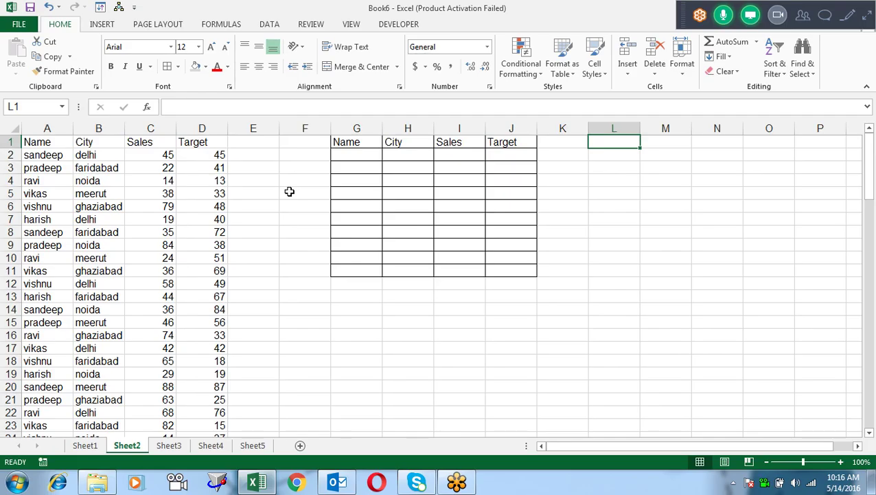
key("Down")
key("Down")
key("Down")
key("Up")
key("Up")
key("Up")
key("Left")
key("Left")
key("Left")
key("Left")
key("Left")
key("Left")
- Enter =OFFSET(A1,L1,0) in G2
key("Right")
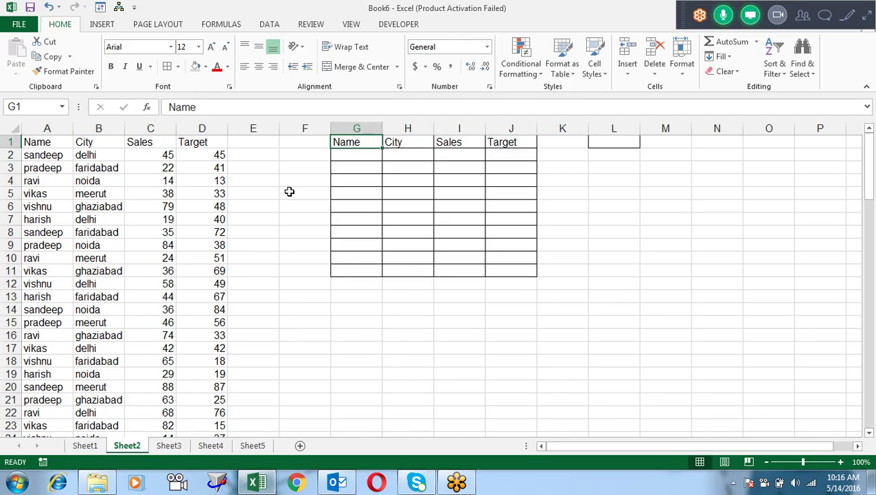
key("Down")
type("=")
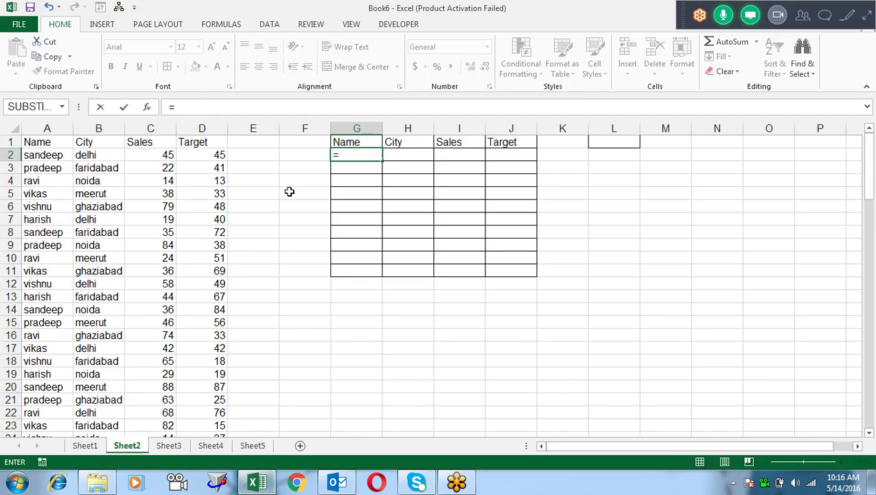
type("of")
key("Tab")
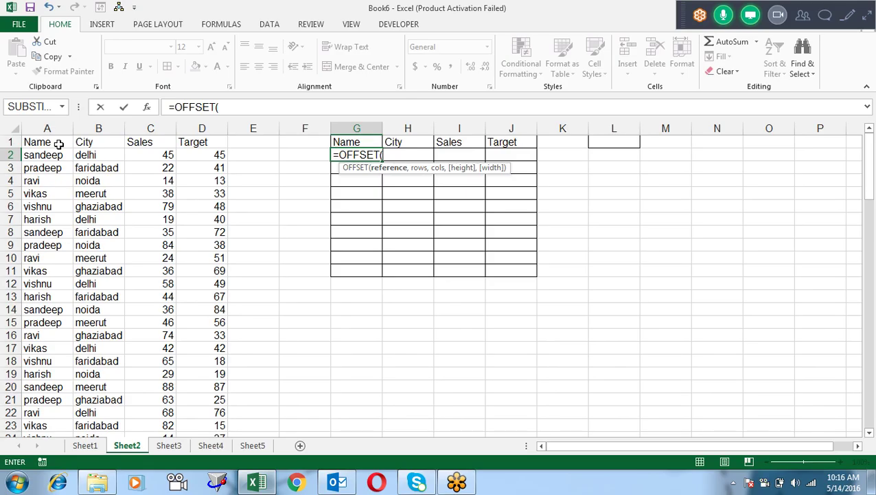
left_click(59, 145)
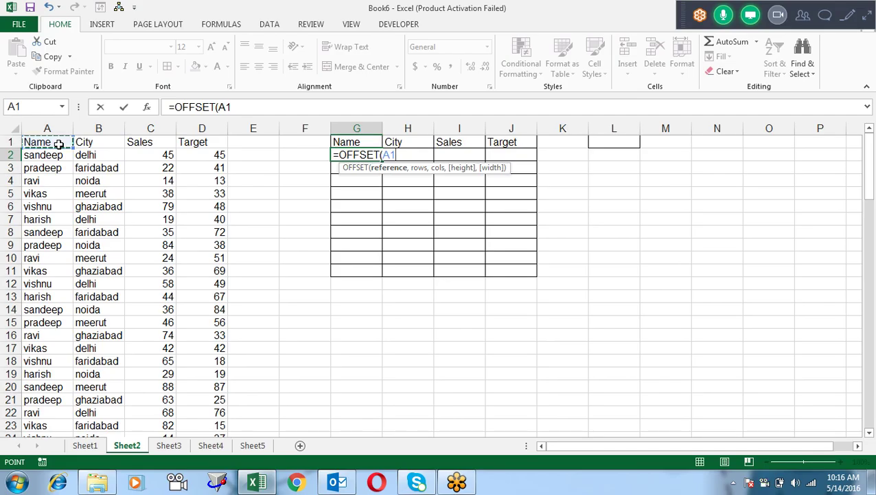
type(",")
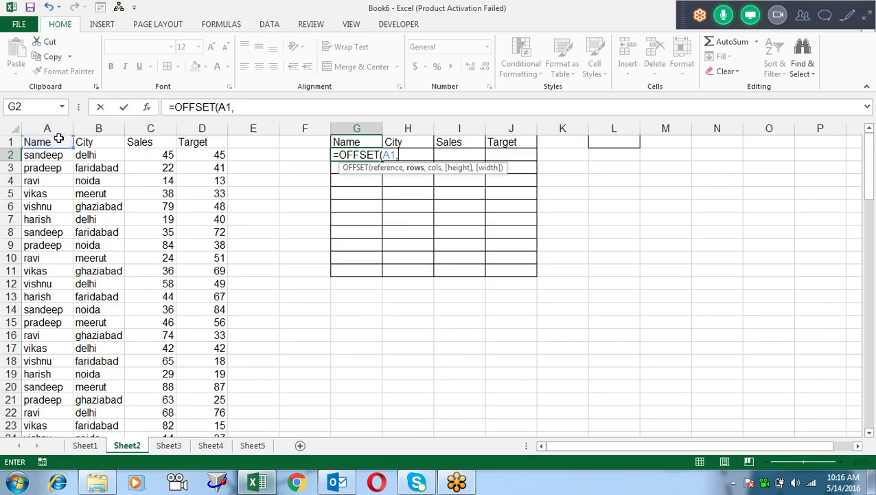
left_click(620, 145)
type(",0")
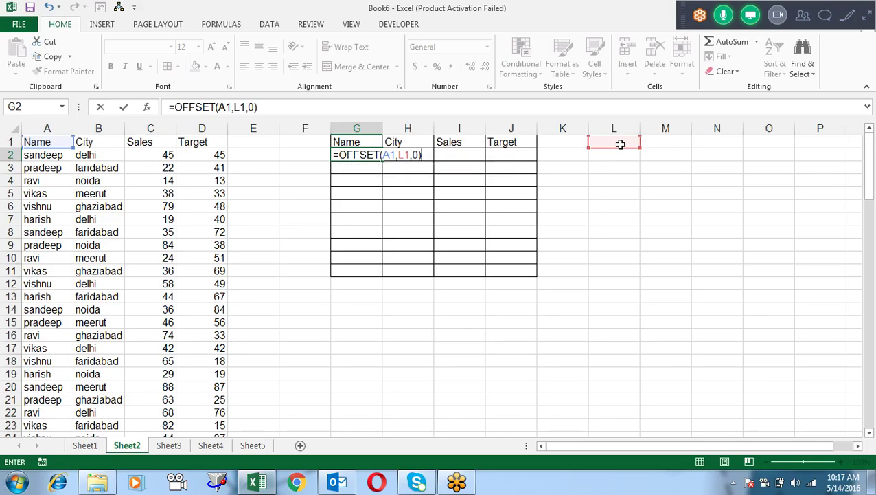
key("Return")
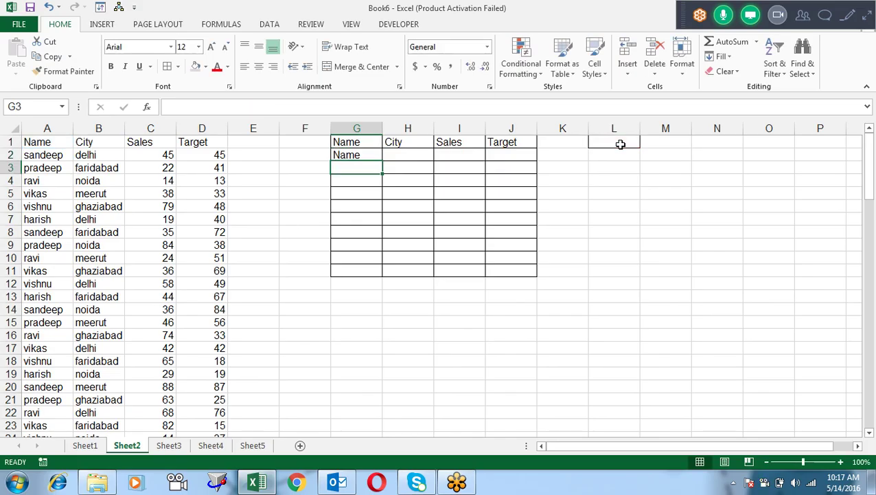
- Set L1 to 1 so G2 shows the first name in the data
left_click(620, 143)
type("1")
key("Return")
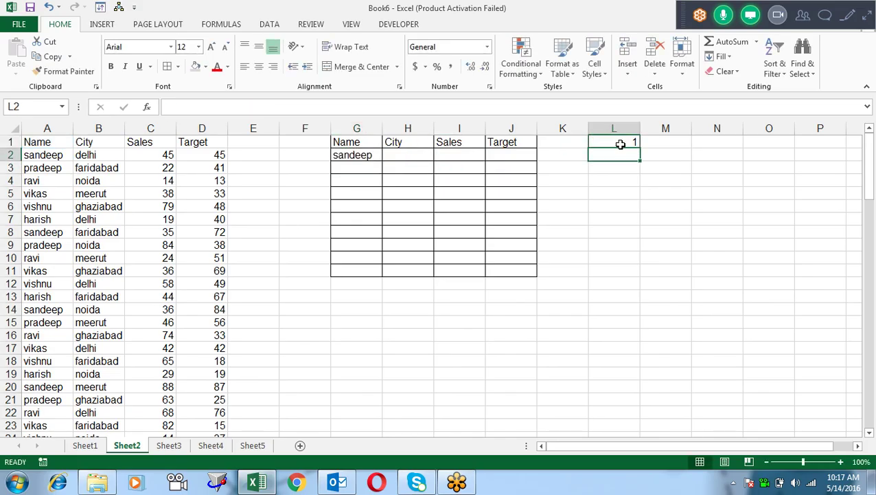
left_click(620, 144)
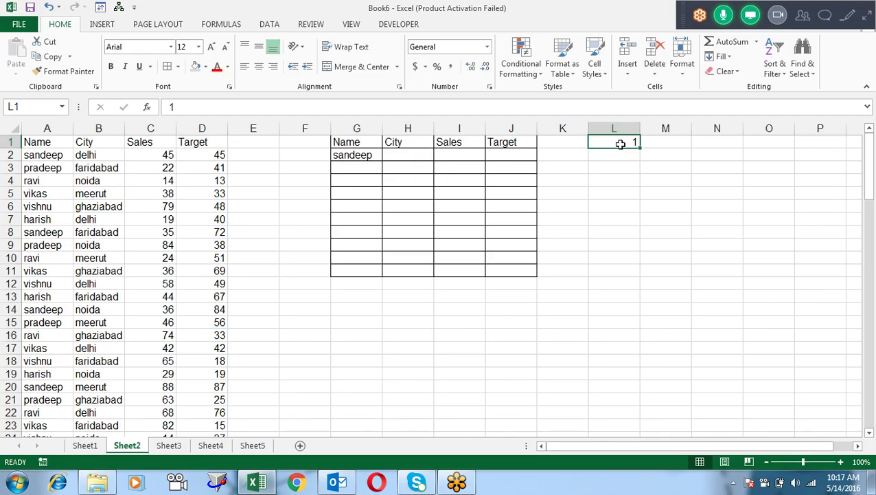
key("Left")
key("Left")
key("Left")
key("Left")
key("Left")
- Change L1 to $L$1 in the G2 formula and fill it across to J2 and down to row 11
key("Down")
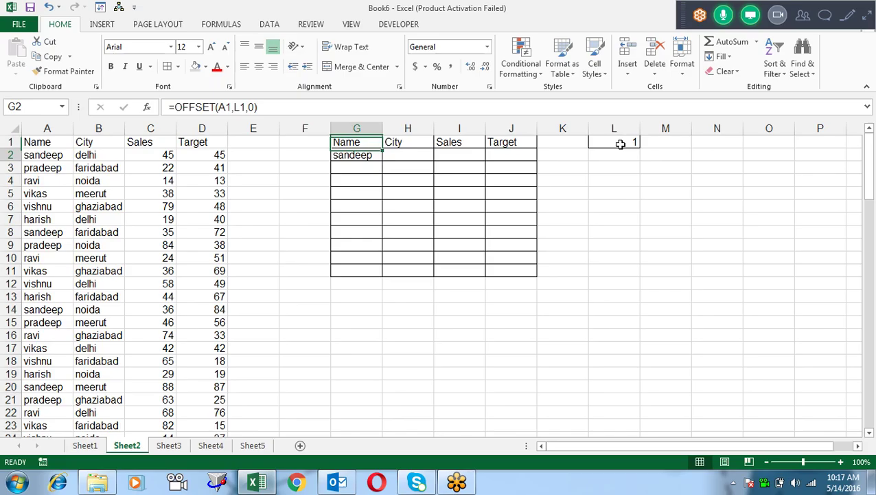
key("F2")
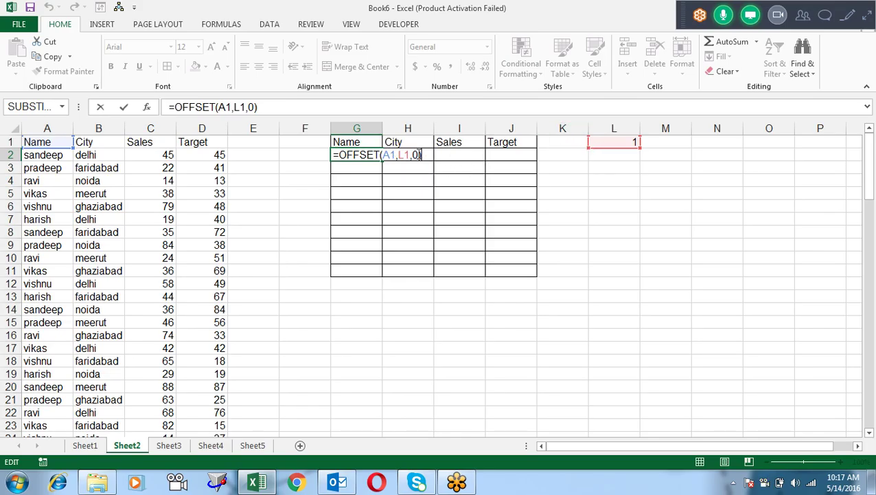
left_click(407, 154)
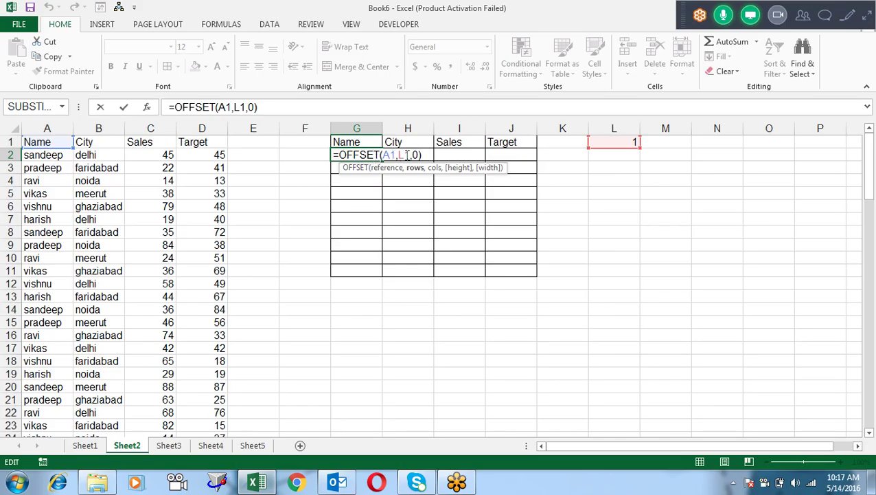
key("F4")
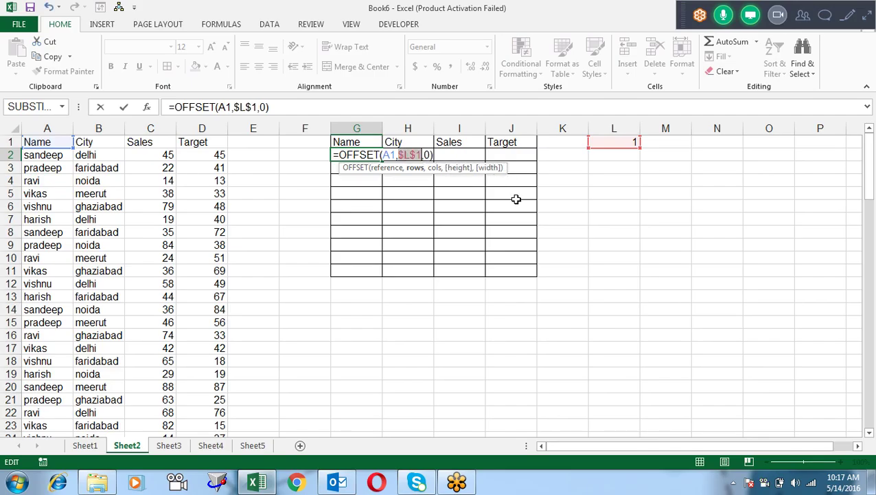
key("Return")
key("Up")
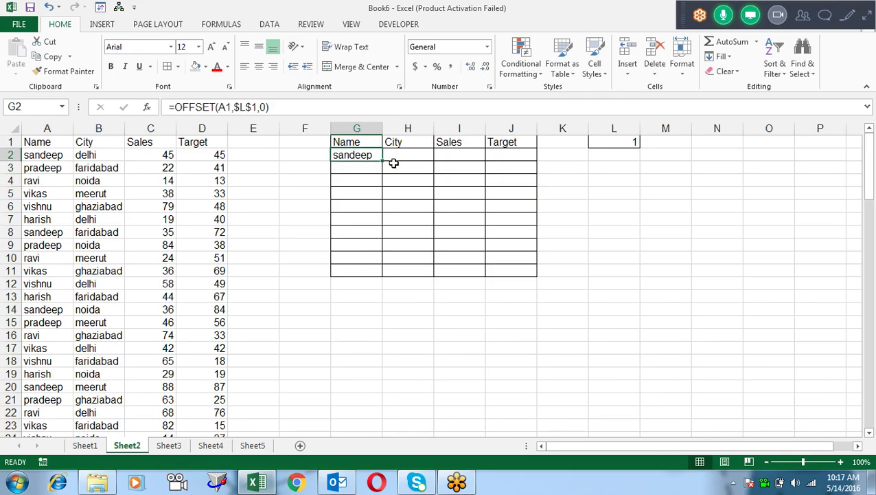
mouse_move(383, 159)
left_mouse_down()
mouse_move(538, 163)
mouse_move(537, 282)
left_mouse_up()
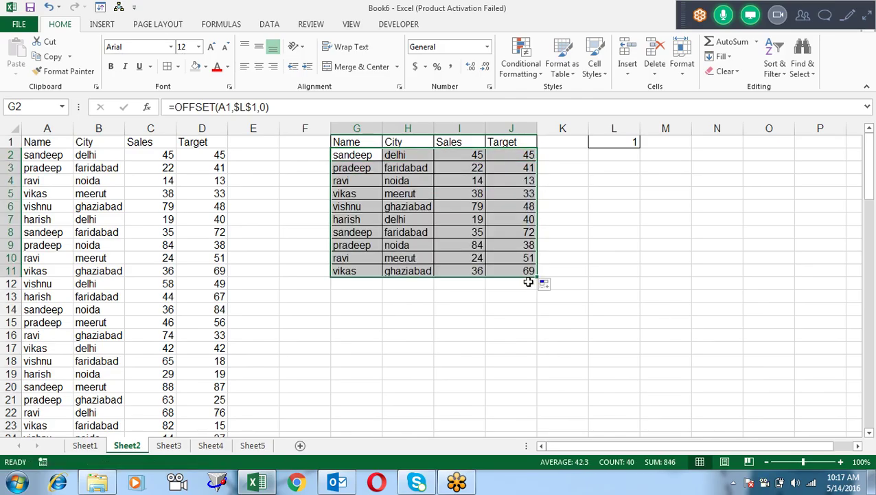
- Check the copied formulas in G3 to G5, then select rows 3–11 of the helper table
left_click(366, 169)
double_click(366, 169)
key("Escape")
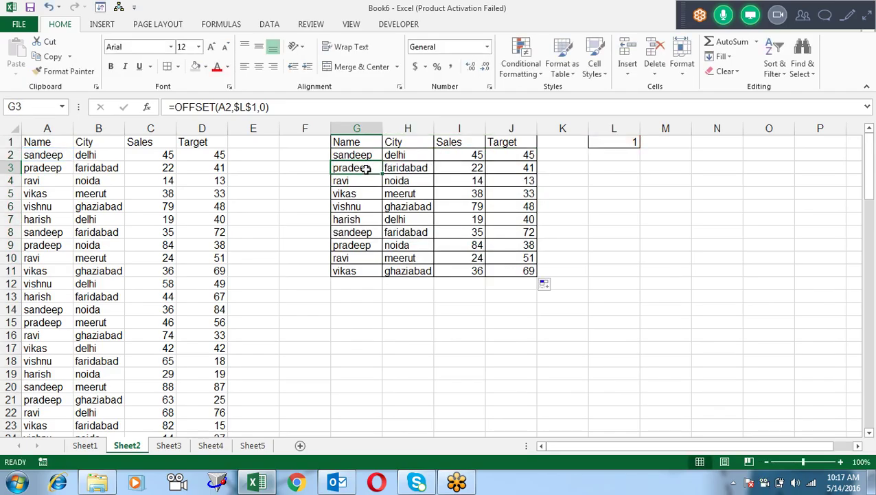
key("Down")
key("F2")
key("Escape")
key("Down")
key("F2")
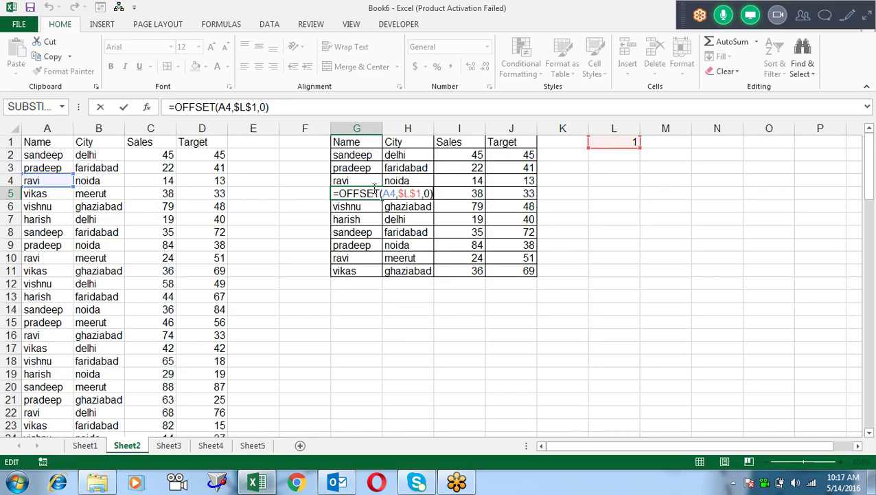
key("Escape")
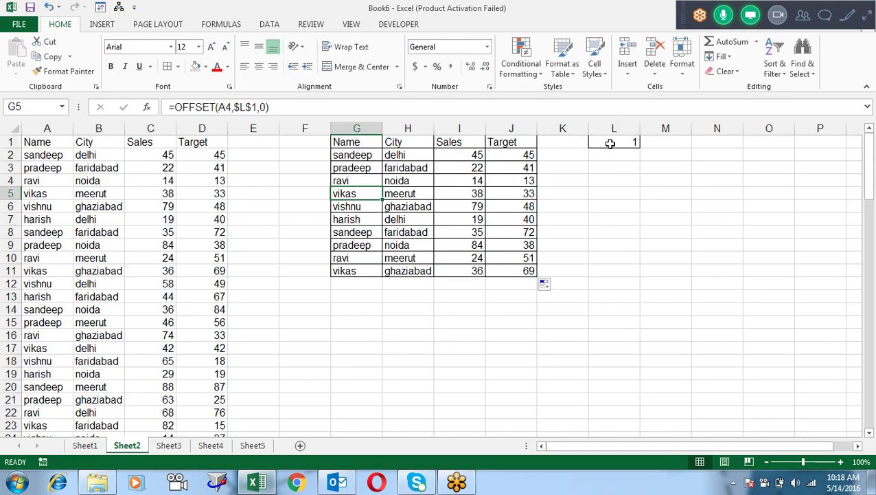
left_click(351, 169)
mouse_move(351, 169)
left_mouse_down()
mouse_move(505, 305)
mouse_move(510, 270)
left_mouse_up()
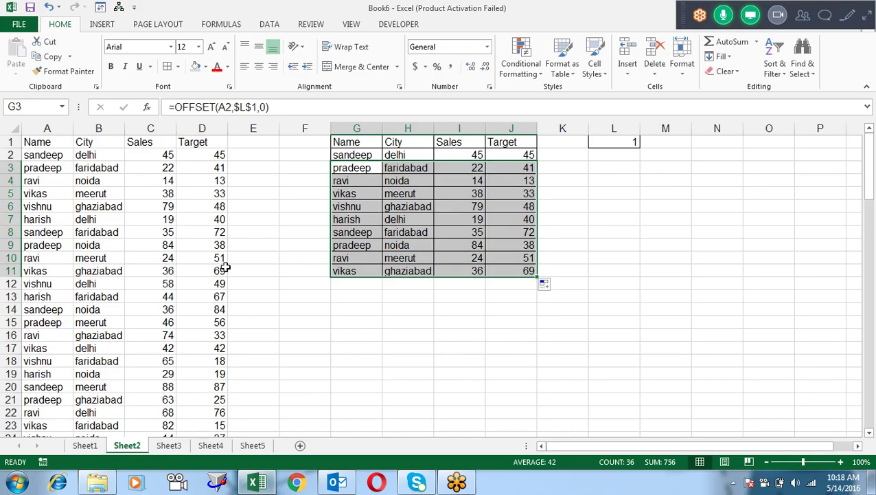
- Change the offset in L1 to 2
left_click(630, 143)
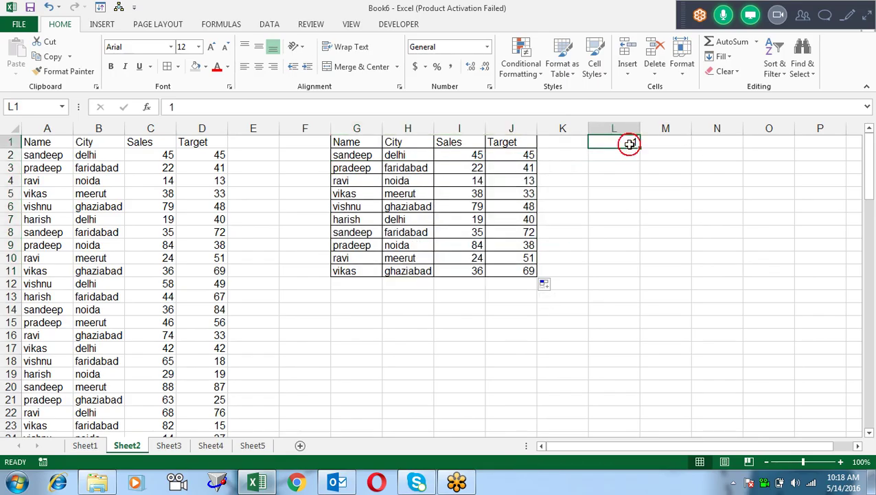
type("2")
key("Return")
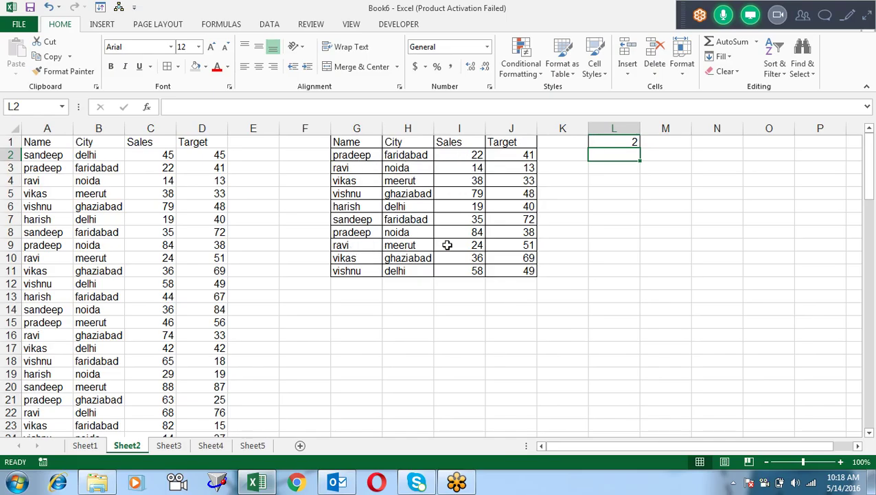
key("Up")
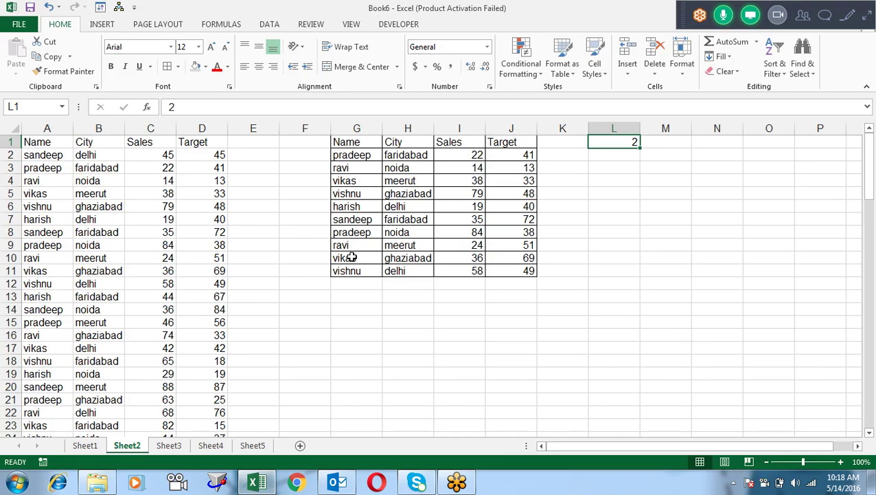
- Select source row 12 (A12:D12) to compare it with the table's last row
right_click(40, 282)
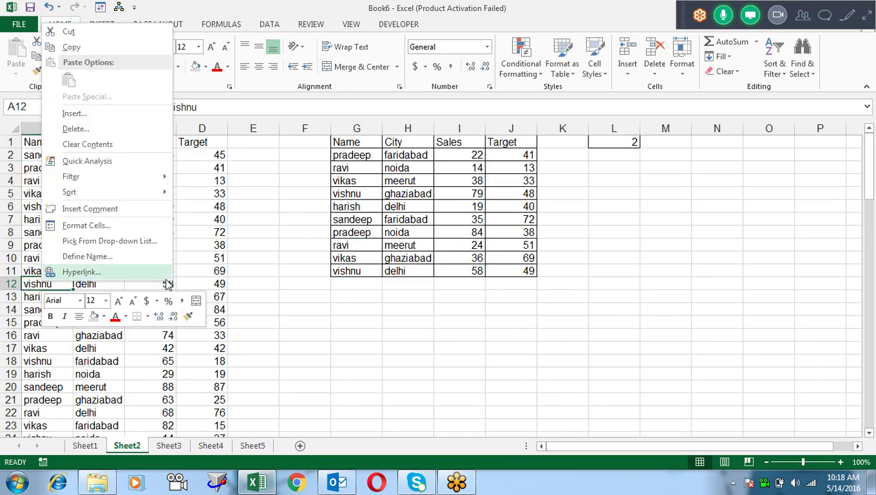
key("Escape")
left_click_drag(211, 287, 39, 283)
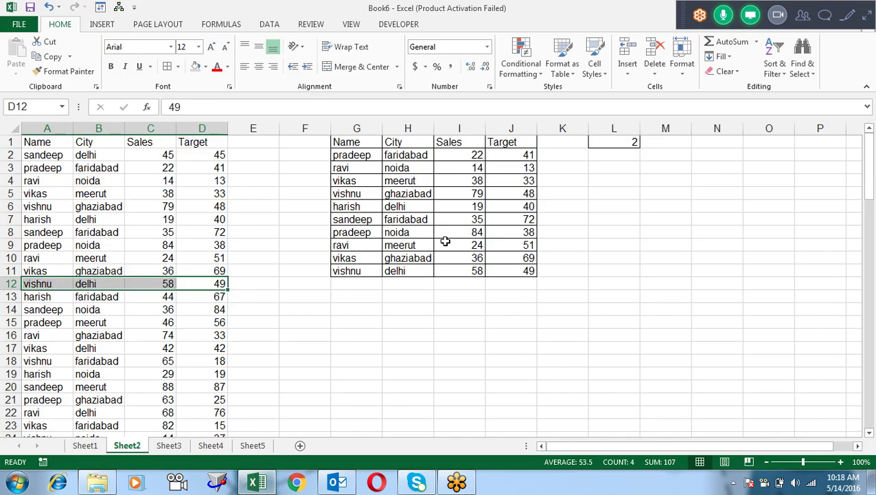
left_click(623, 142)
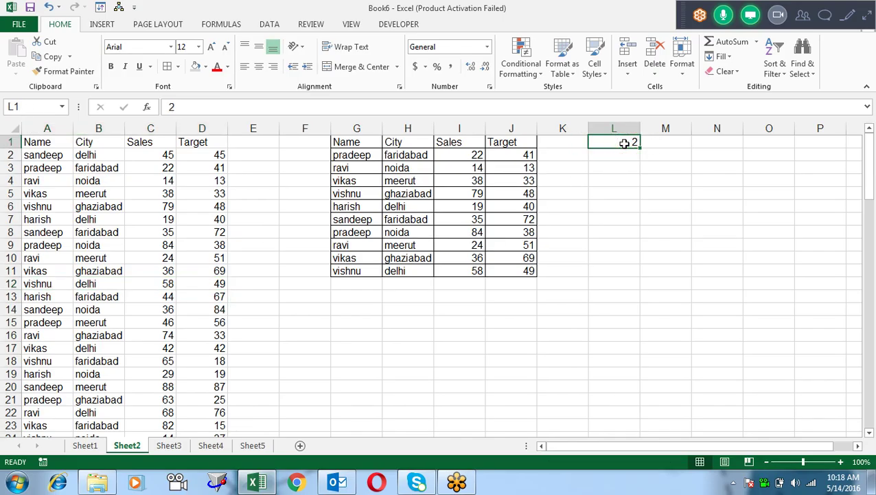
left_click(596, 234)
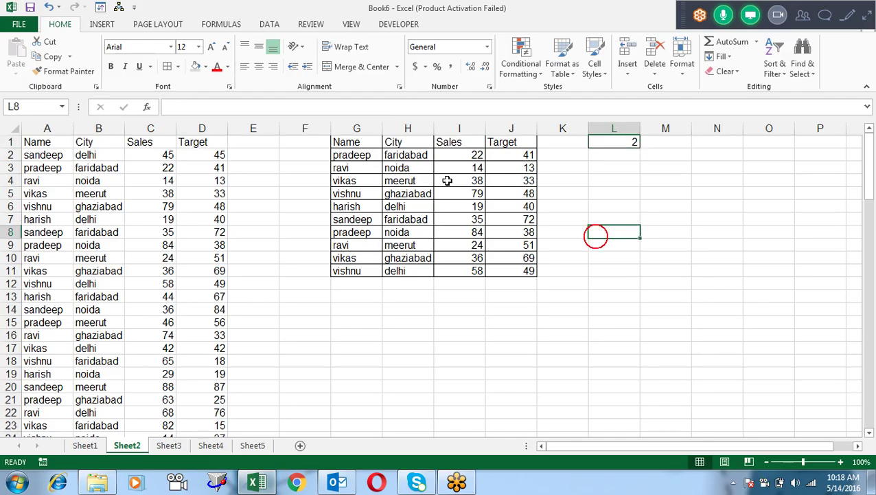
- Draw a vertical Scroll Bar form control in column K spanning G1:J11's height
left_click(99, 25)
left_click(385, 26)
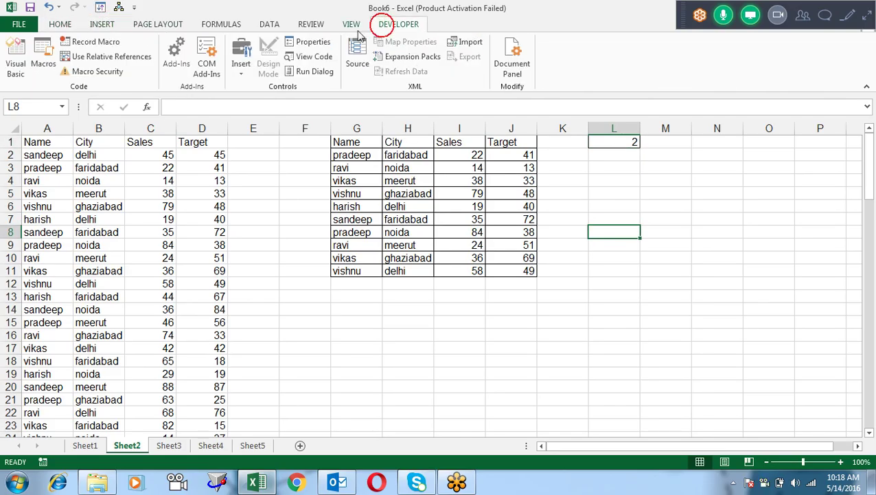
left_click(241, 59)
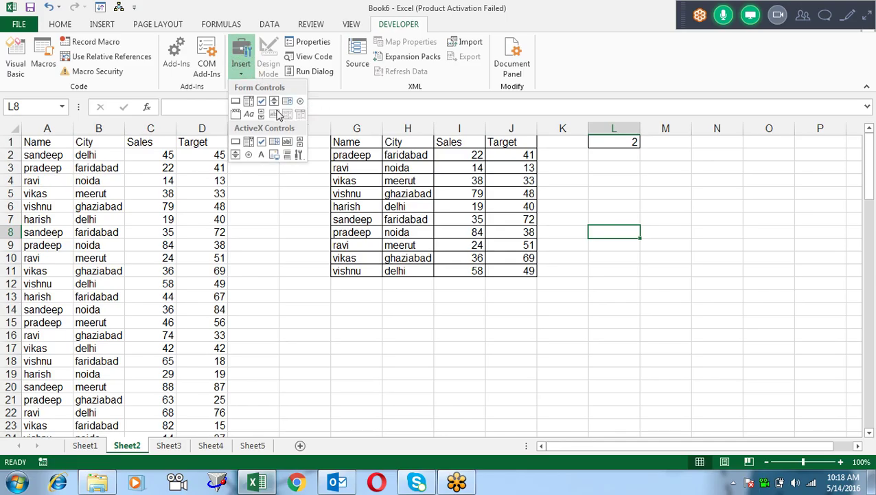
left_click(262, 114)
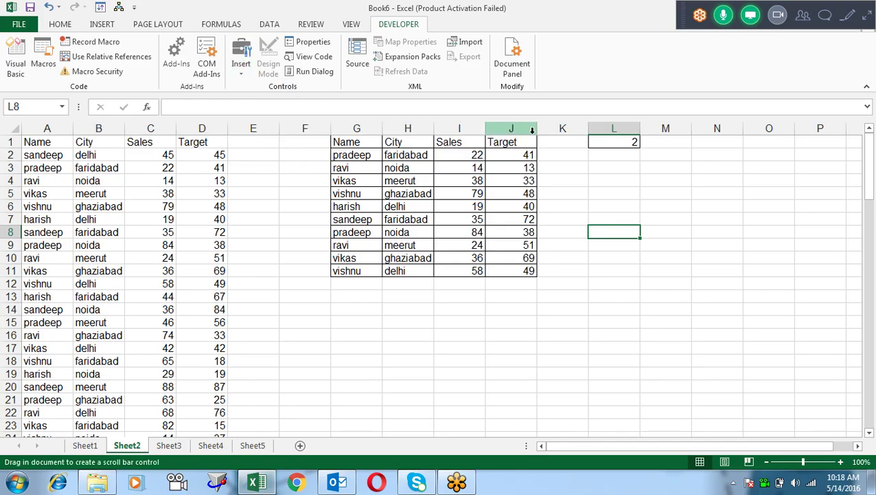
mouse_move(542, 138)
left_mouse_down()
mouse_move(565, 225)
mouse_move(560, 277)
left_mouse_up()
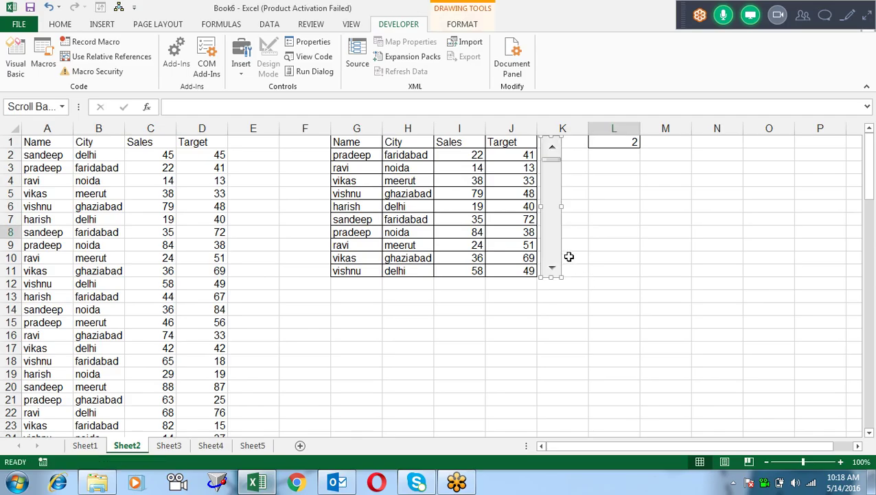
left_click_drag(551, 276, 553, 289)
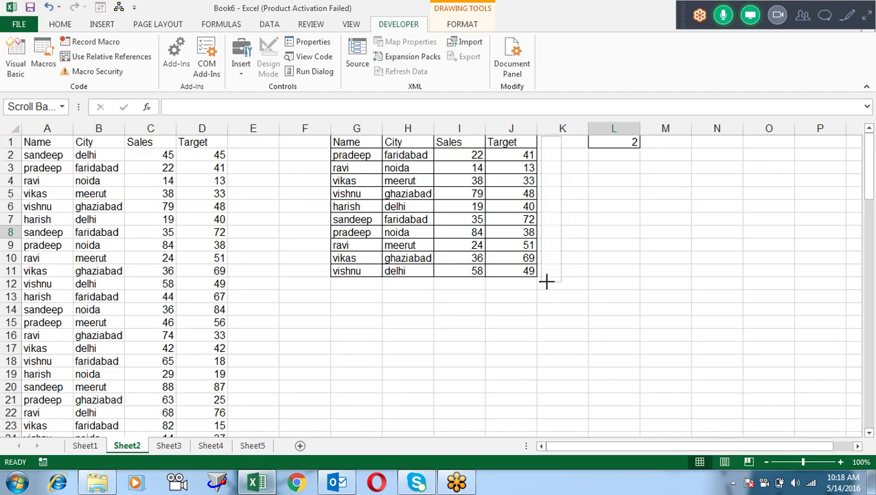
left_click_drag(547, 280, 550, 286)
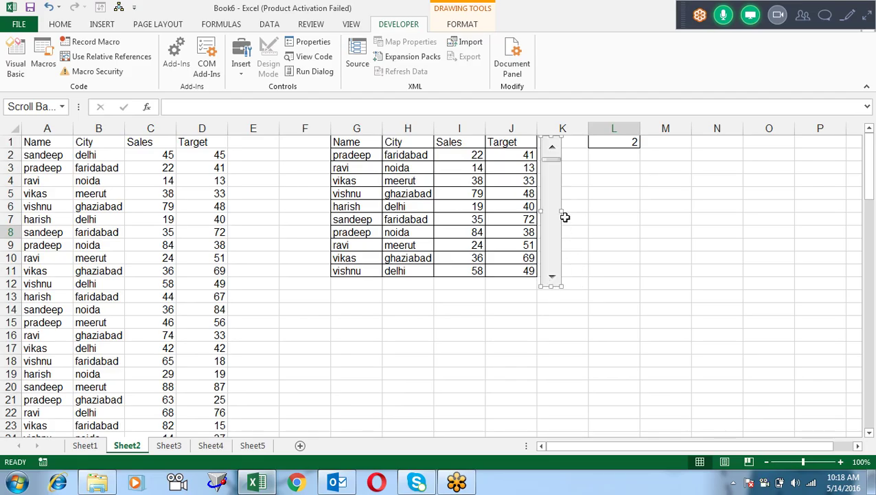
- Format the scroll bar with minimum 1, maximum 91 and cell link $L$1
right_click(554, 181)
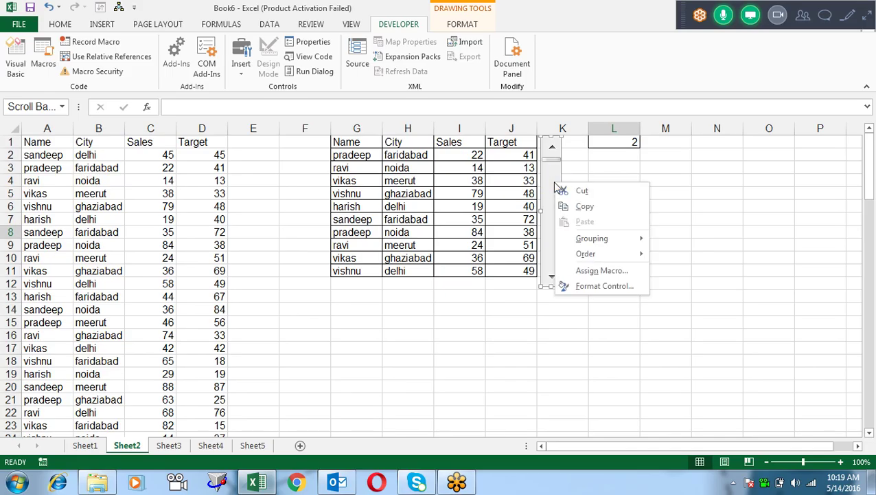
left_click(597, 285)
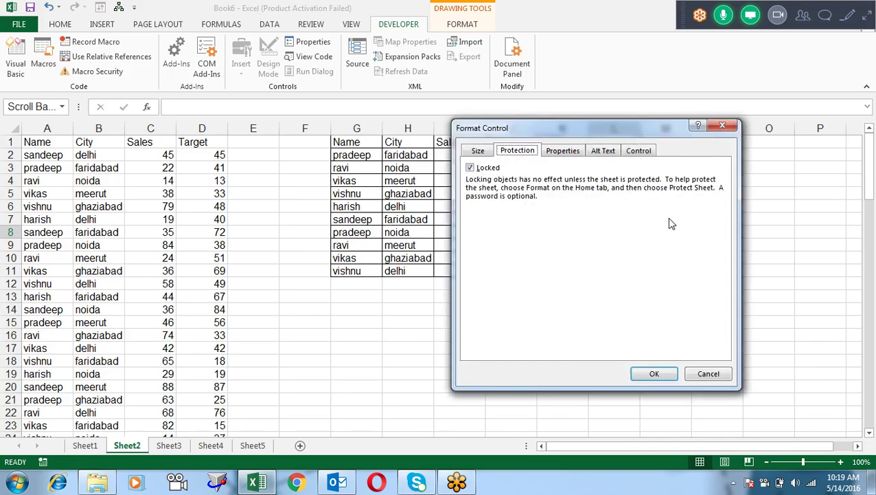
left_click(632, 152)
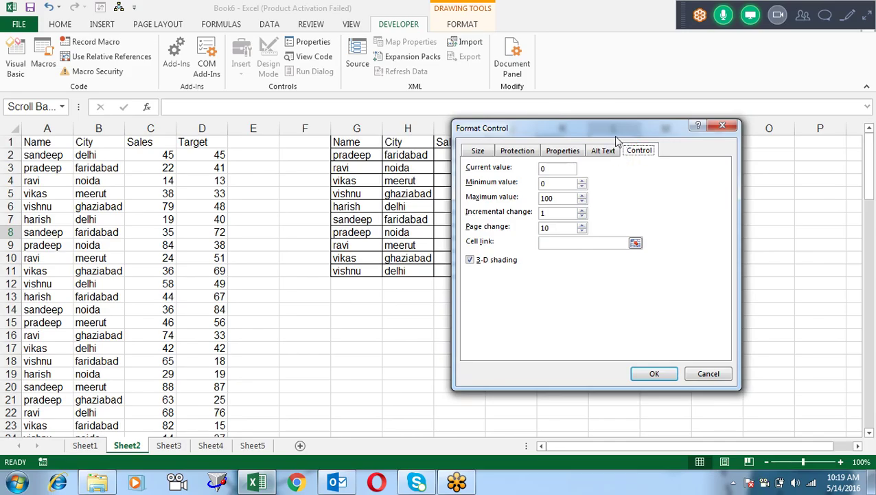
left_click(611, 135)
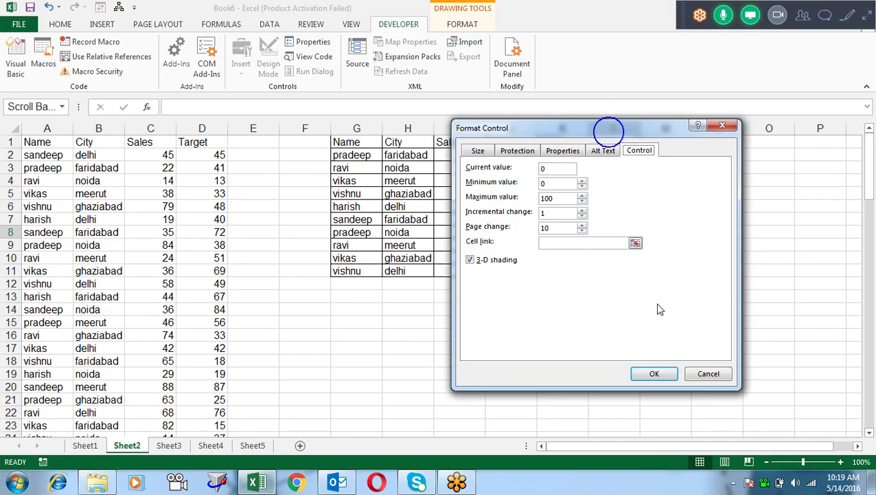
double_click(555, 169)
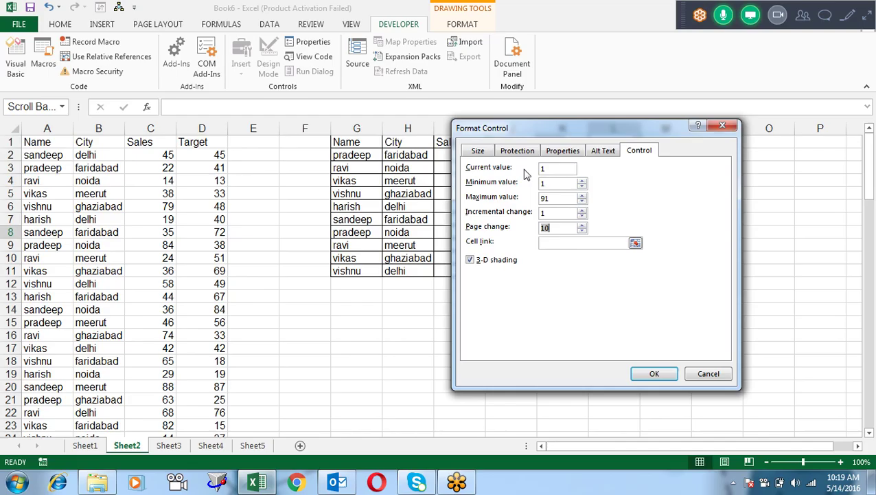
left_click(637, 243)
left_click_drag(552, 129, 551, 206)
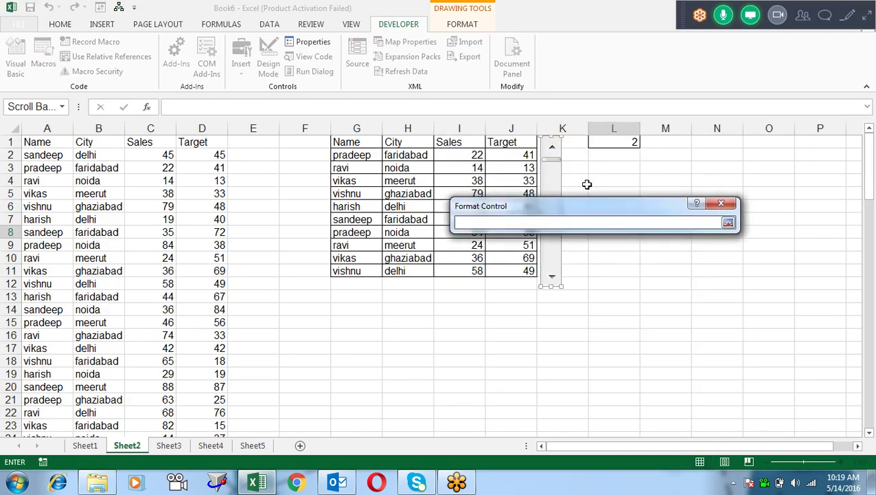
left_click(604, 140)
key("Return")
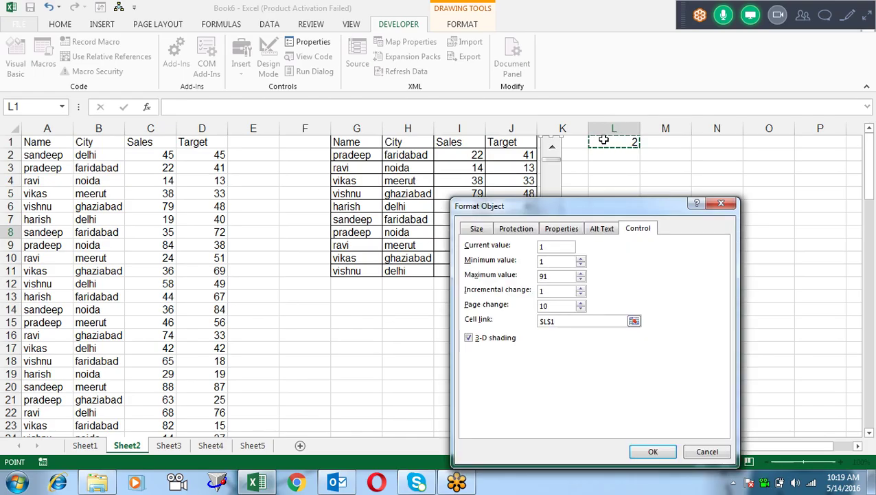
key("Return")
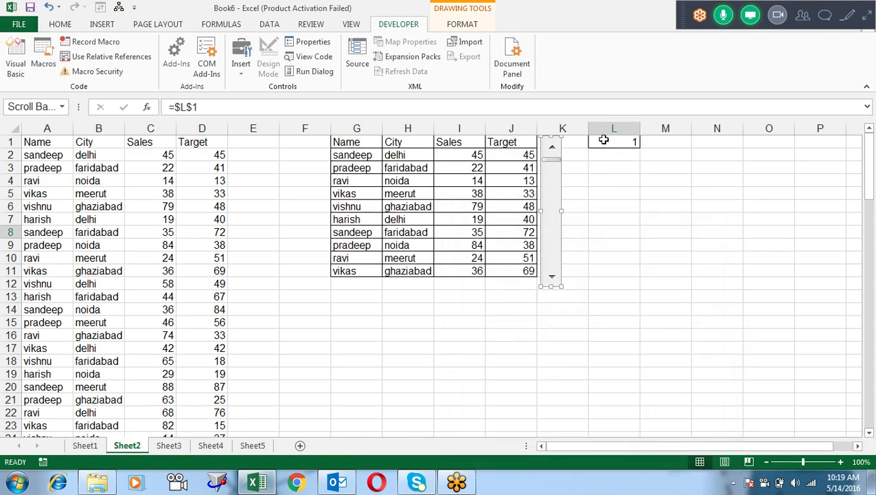
- Deselect the scroll bar and inspect the OFFSET formulas in G2, G3 and G11
left_click(623, 193)
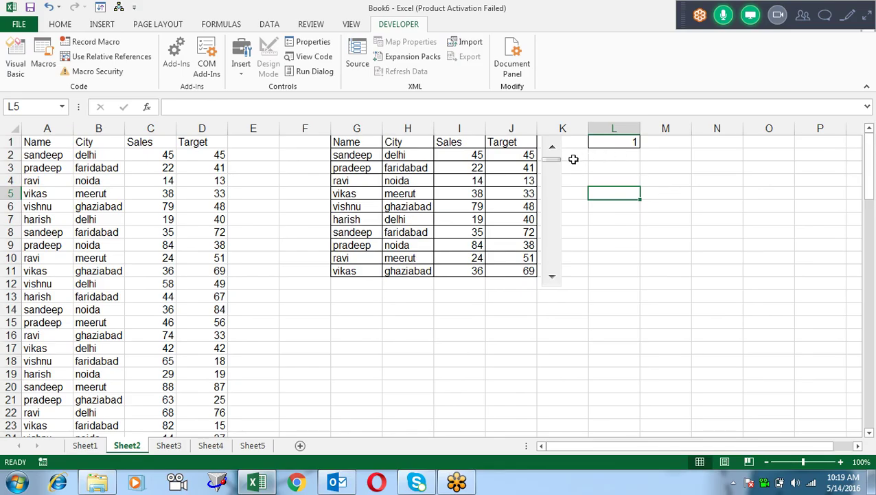
left_click_drag(549, 160, 560, 317)
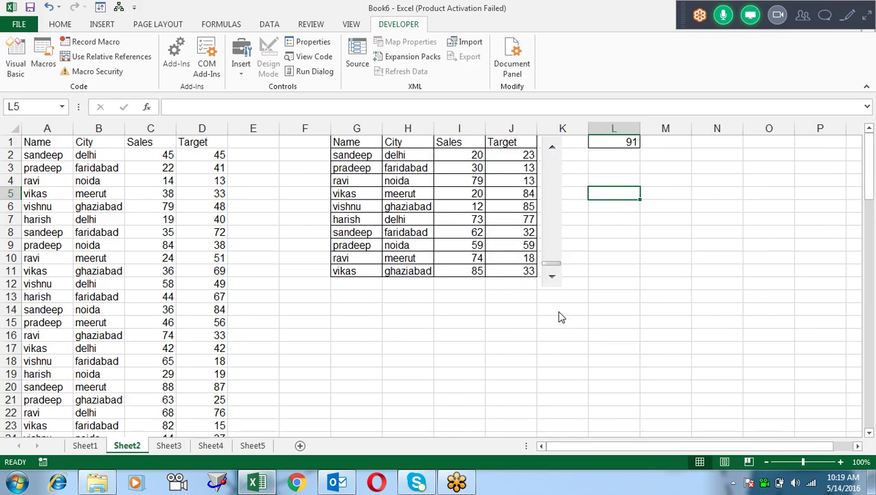
left_click(358, 156)
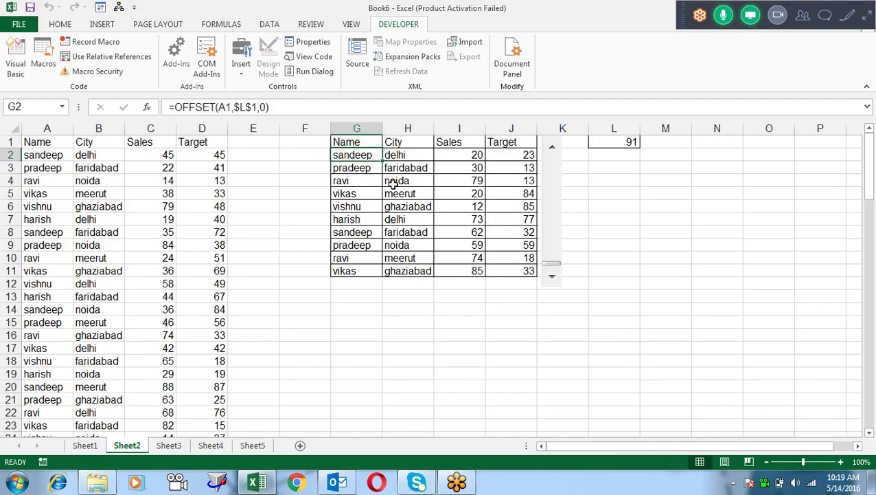
key("Down")
key("F2")
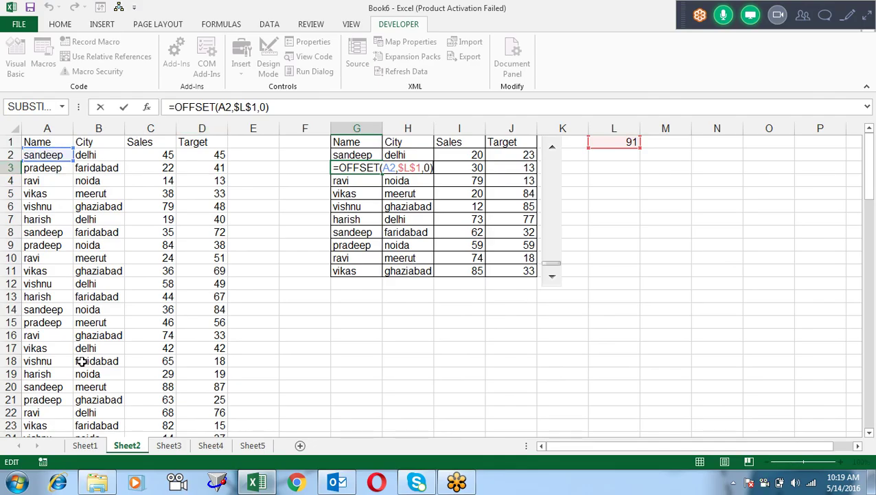
key("Escape")
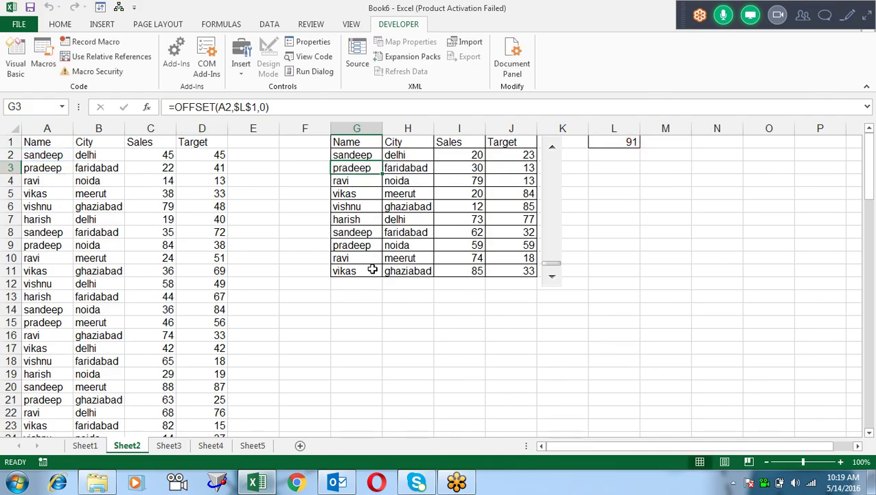
left_click(371, 269)
key("F2")
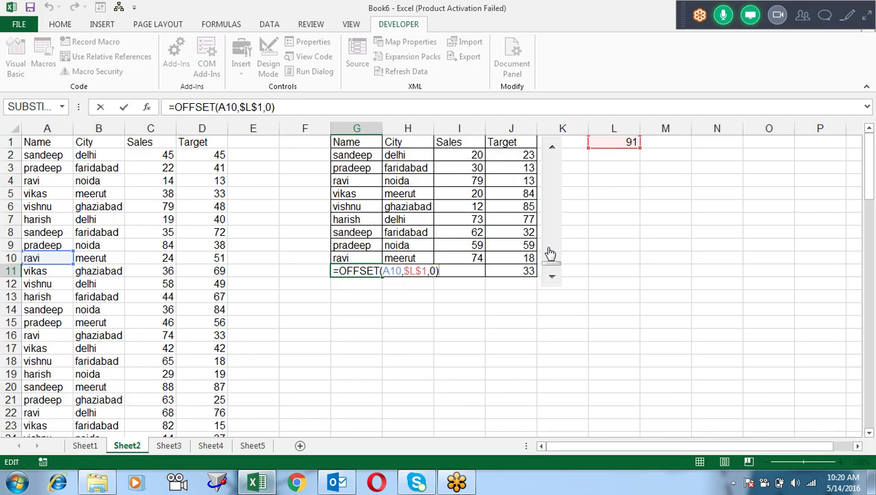
- Test the scroll bar back to the first record, then drag it until L1 reads 18
left_click(550, 254)
left_click(552, 149)
left_click(552, 148)
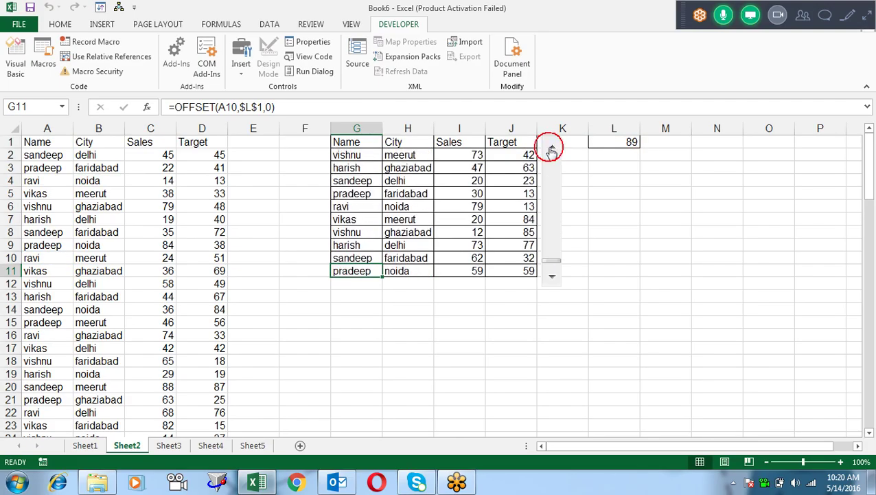
left_click(552, 148)
left_click(551, 154)
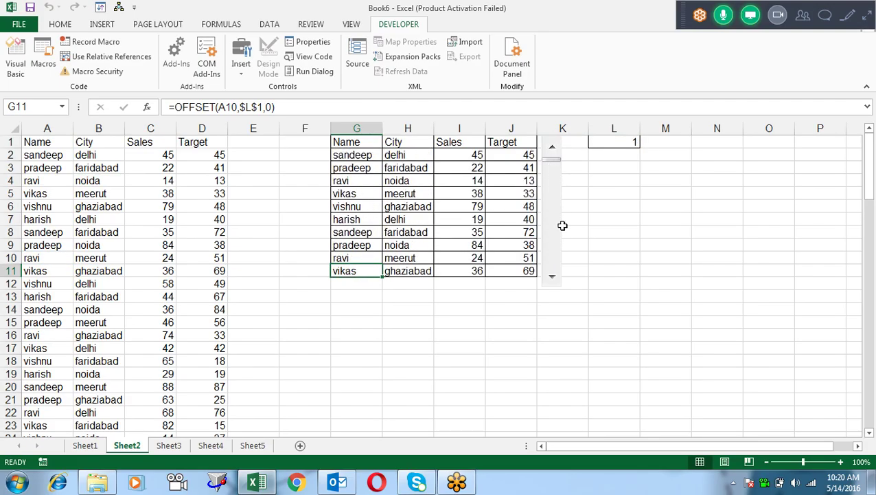
left_click(552, 276)
left_click_drag(554, 277, 552, 275)
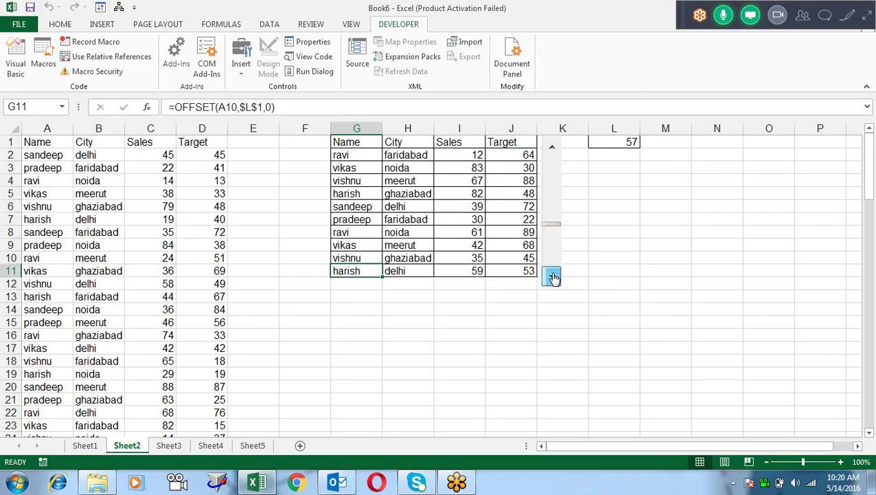
mouse_move(552, 276)
left_mouse_down()
mouse_move(553, 160)
mouse_move(553, 256)
mouse_move(554, 169)
mouse_move(554, 244)
mouse_move(561, 182)
left_mouse_up()
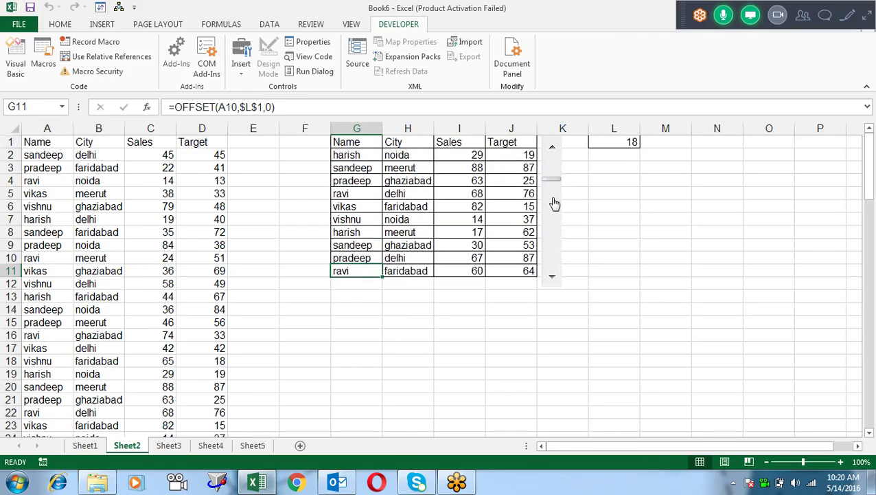
- Nudge the scroll bar left and down and shorten it to line up with the table rows
right_click(553, 199)
key("Escape")
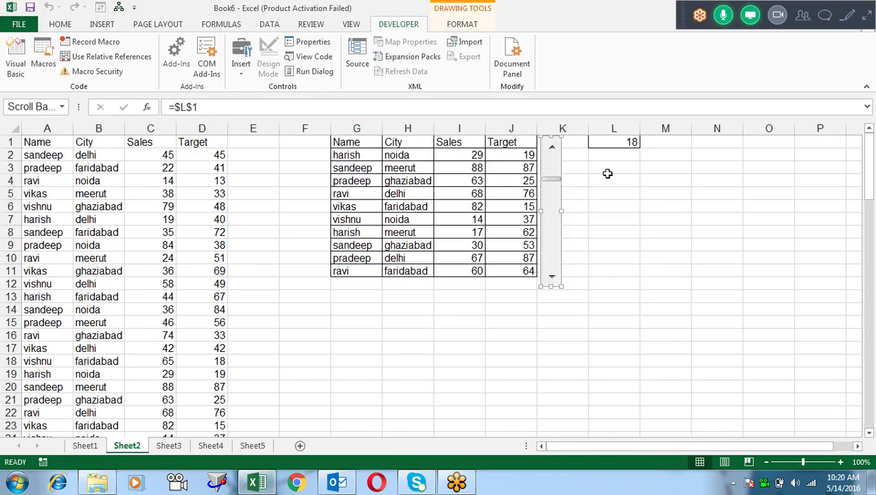
key("Left")
key("Left")
key("Left")
key("Left")
key("Left")
key("Left")
key("Down")
key("Down")
key("Down")
key("Down")
key("Down")
key("Down")
key("Down")
key("Down")
key("Down")
key("Down")
key("Down")
key("Down")
key("Down")
key("Down")
key("Down")
key("Down")
key("Down")
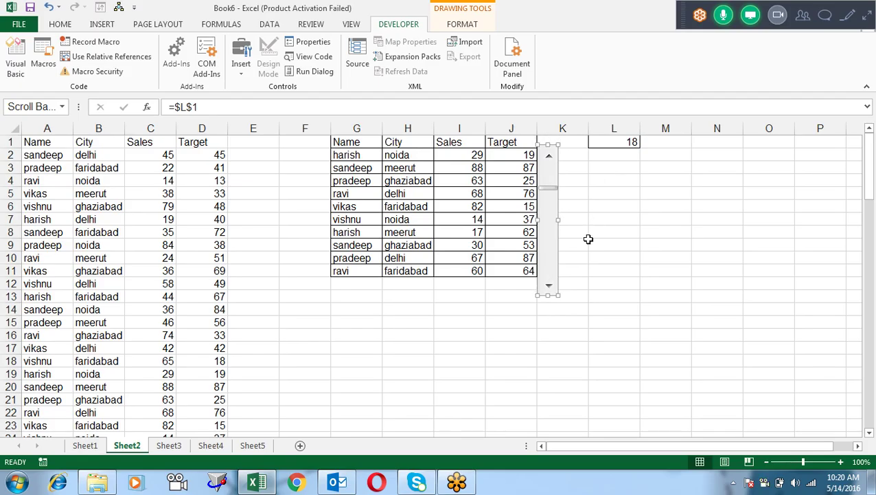
left_click_drag(547, 293, 547, 278)
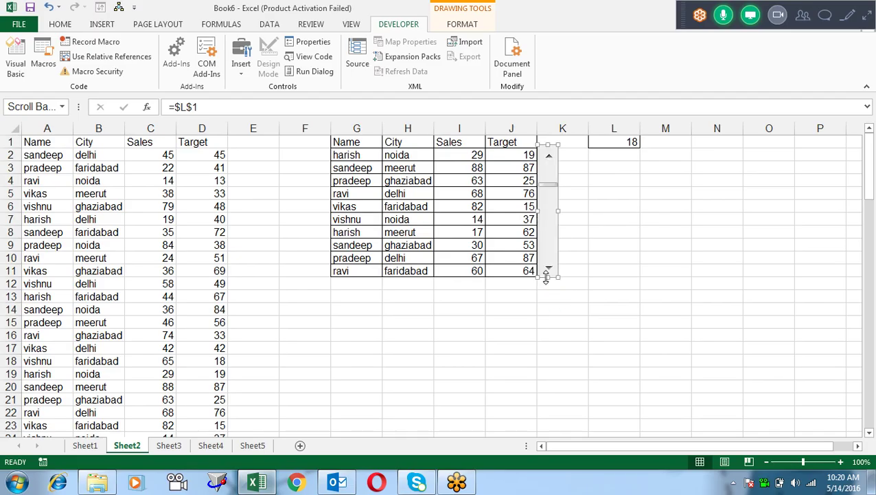
left_click(636, 189)
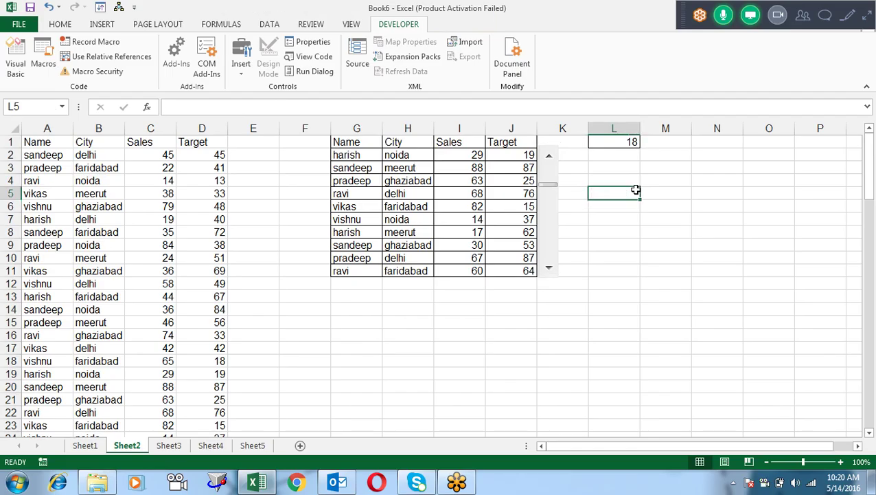
- Scroll the table back to the first record so L1 reads 1, then restore the window size
left_click(548, 161)
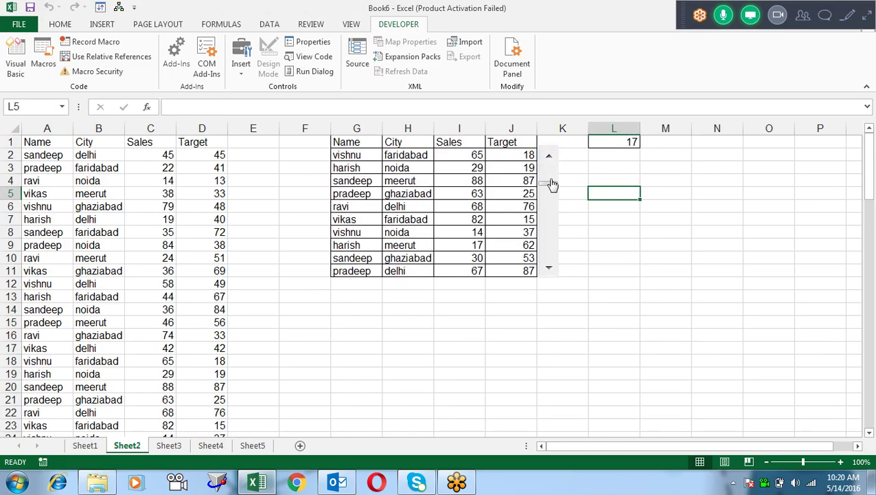
left_click(550, 183)
mouse_move(548, 171)
left_mouse_down()
mouse_move(556, 251)
mouse_move(548, 201)
mouse_move(554, 239)
mouse_move(556, 165)
left_mouse_up()
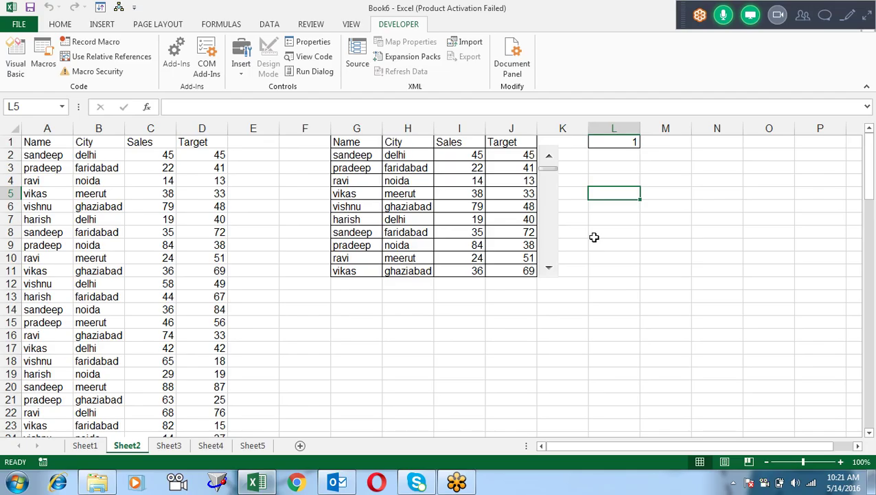
double_click(541, 19)
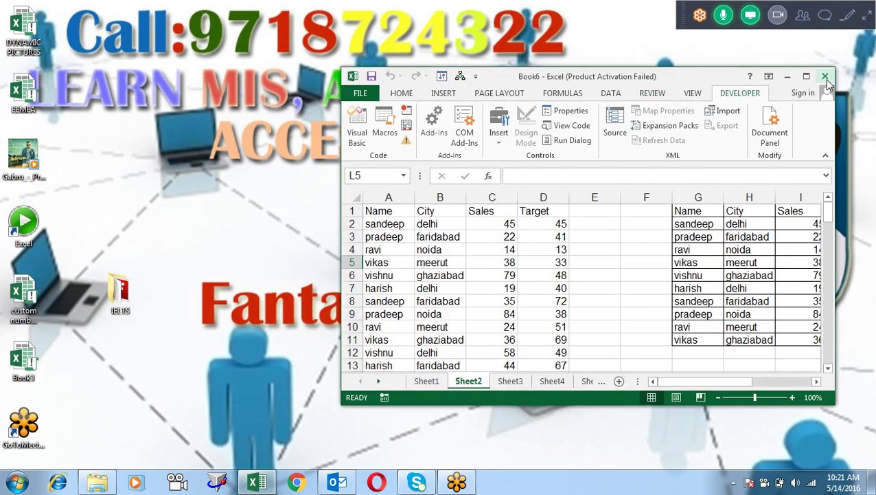
- Close Book6 without saving and open the dashboard workbook from E:\excel
left_click(826, 76)
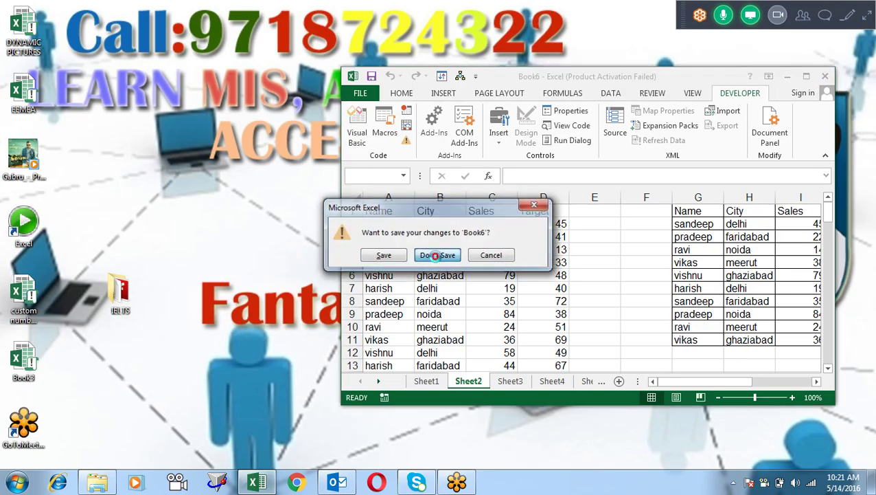
left_click(435, 255)
double_click(36, 235)
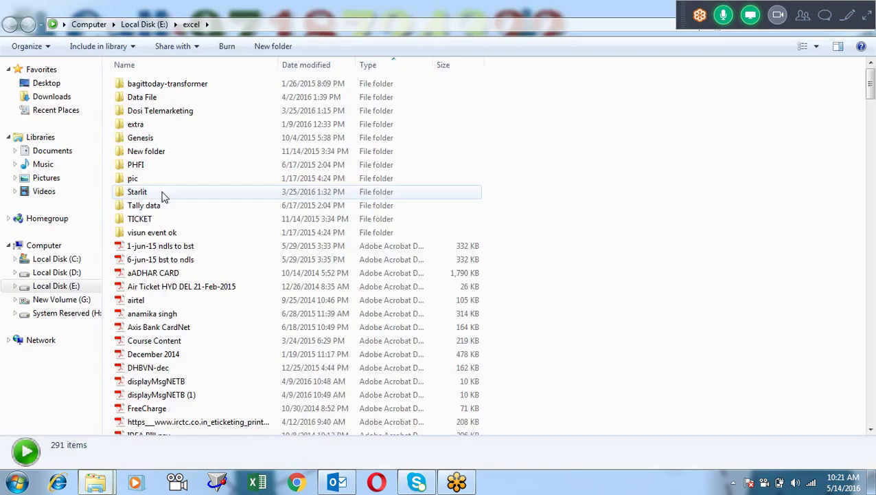
left_click(193, 138)
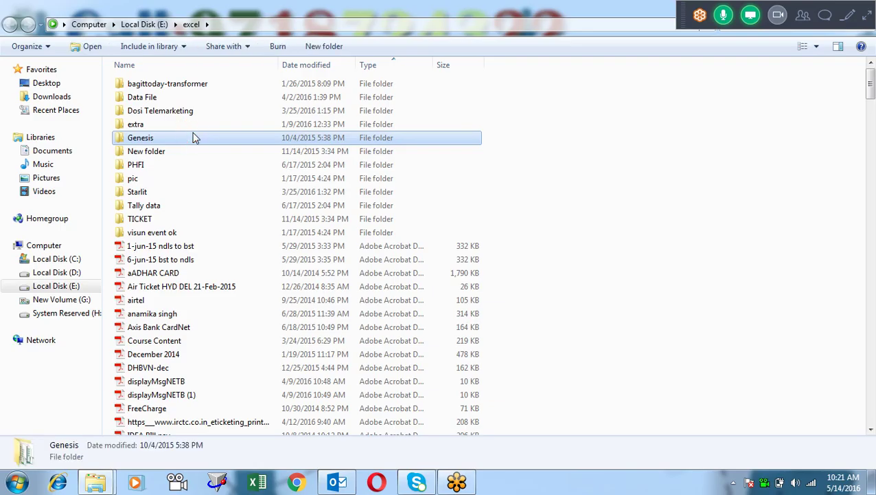
type("da")
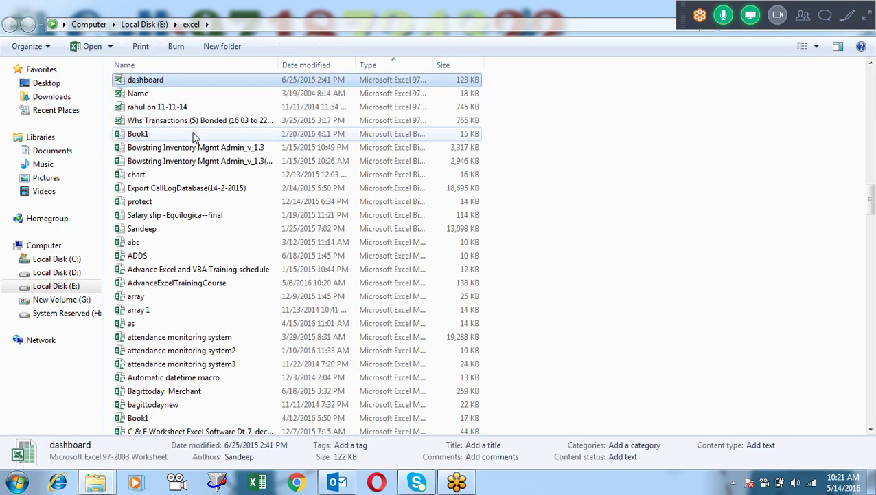
key("Return")
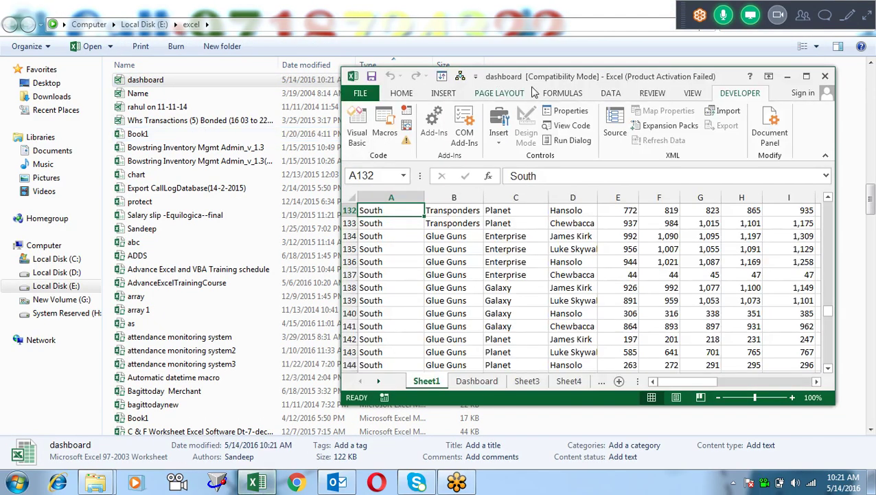
- Maximize the workbook, open the zoomed-out Dashboard, and cycle the Product filters back to all
double_click(534, 80)
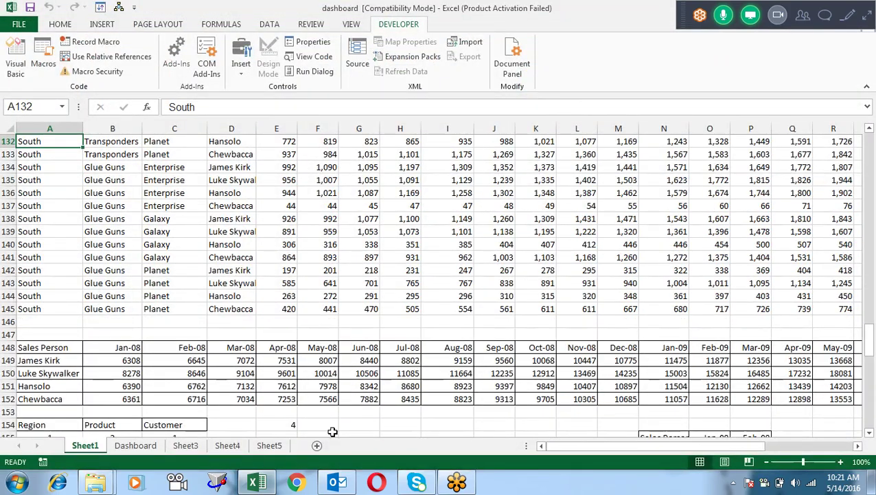
left_click(145, 446)
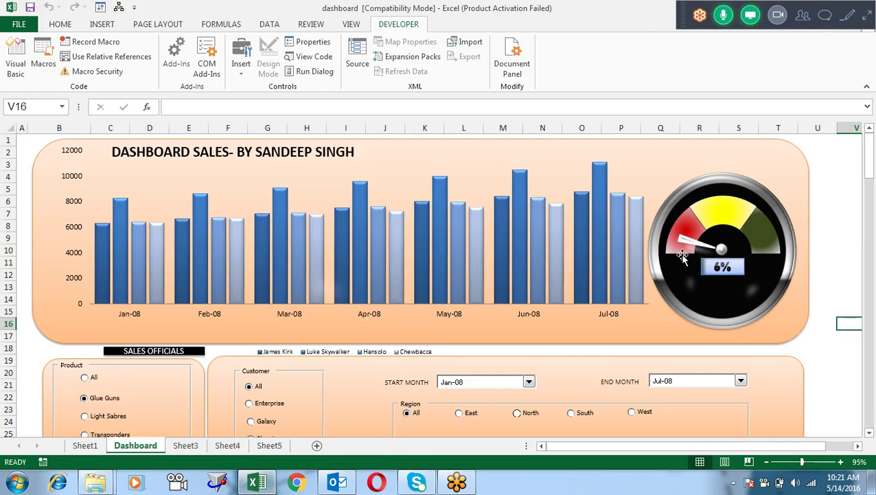
left_click(770, 462)
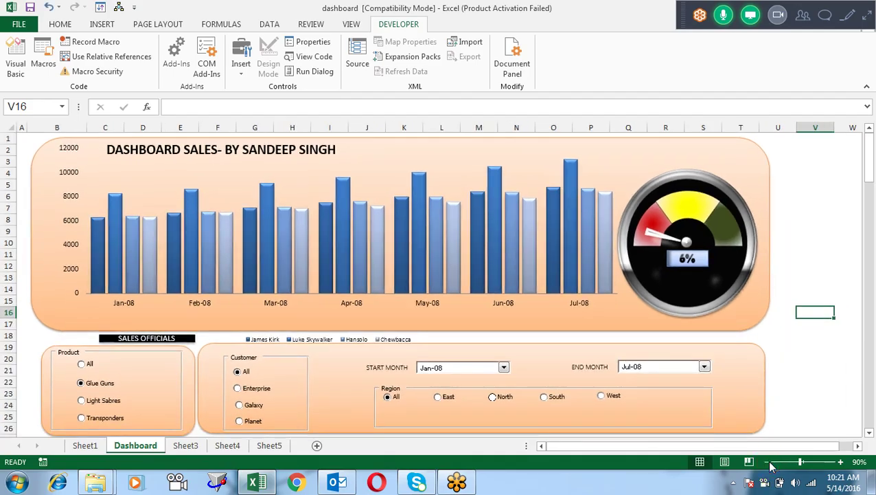
left_click(88, 365)
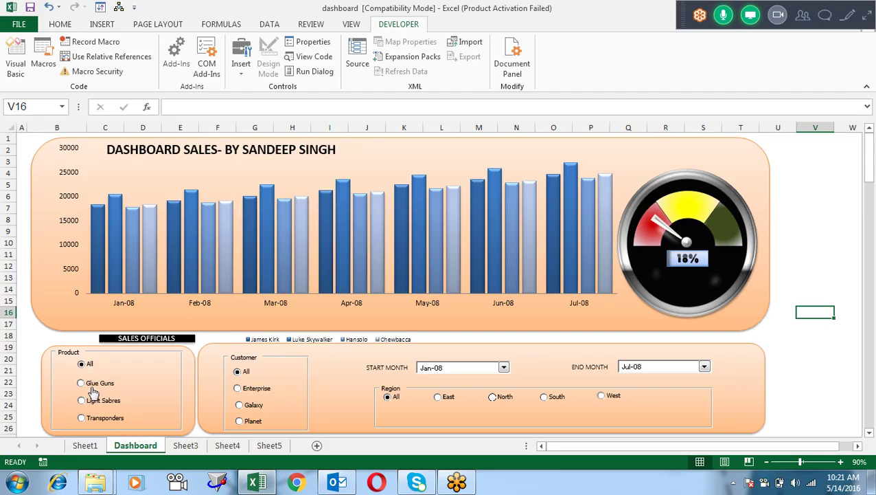
left_click(90, 383)
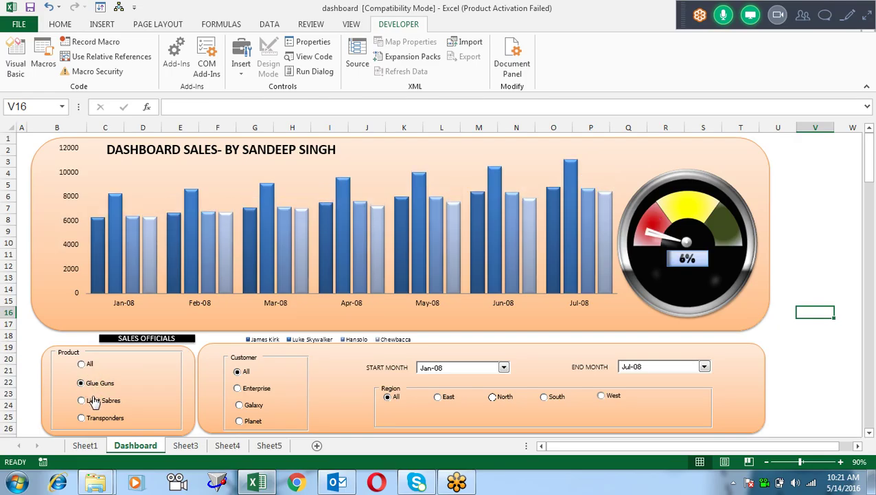
left_click(95, 402)
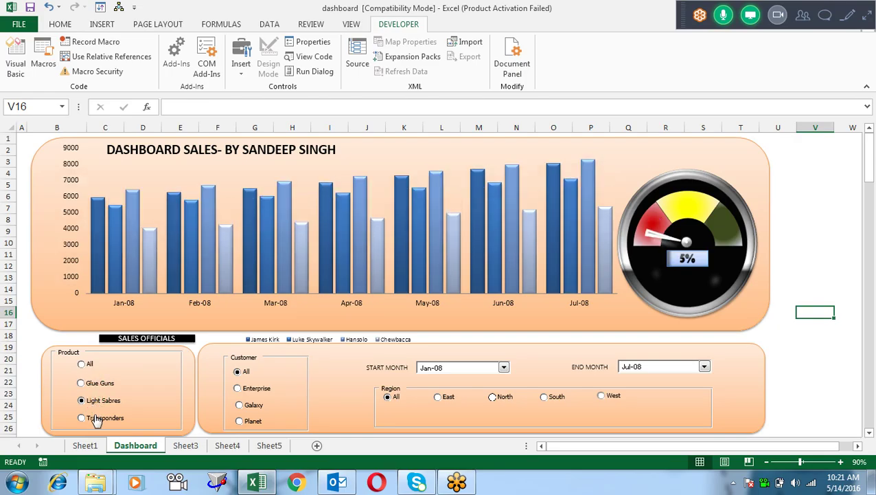
left_click(96, 418)
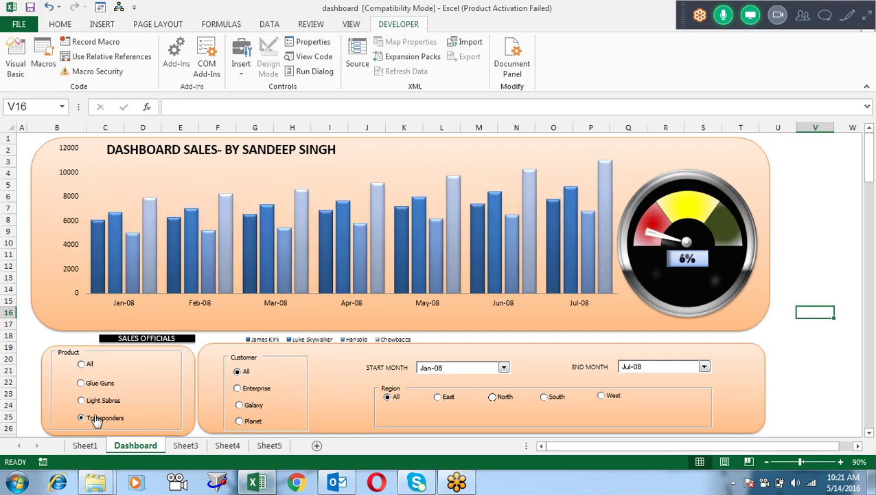
left_click(88, 365)
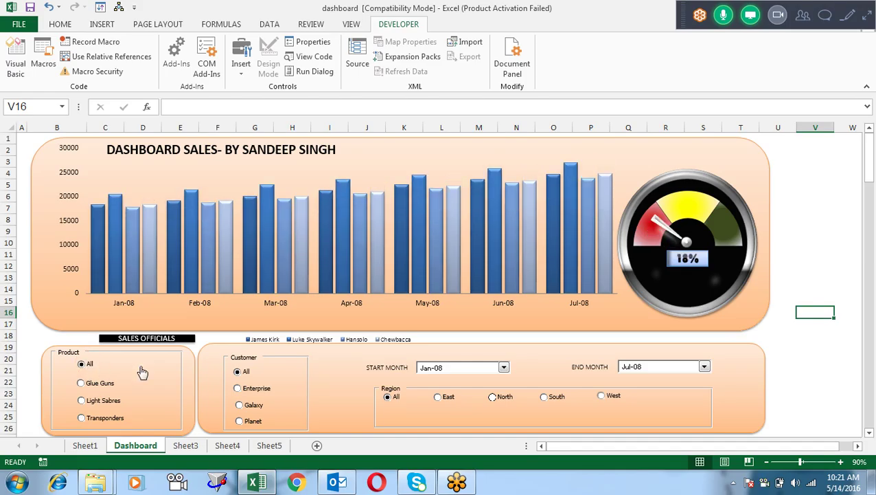
- Try the Enterprise, Galaxy and Planet customer filters, then show all customers
left_click(245, 391)
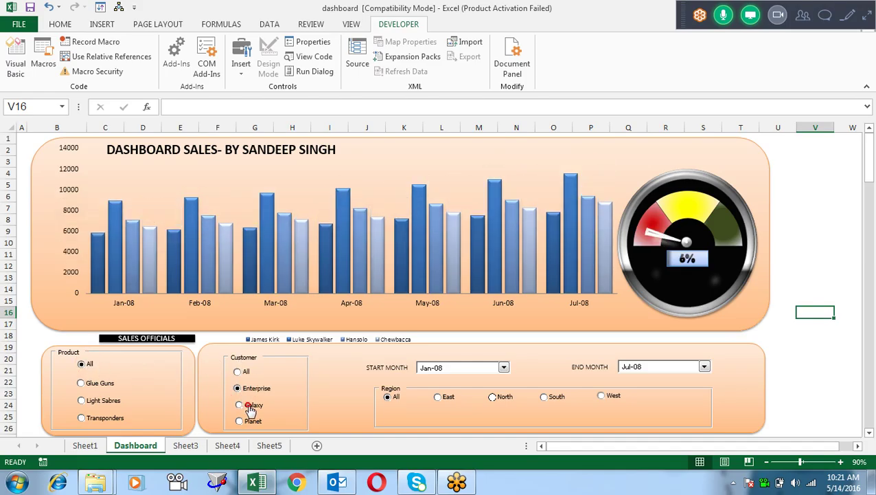
left_click(250, 407)
left_click(253, 423)
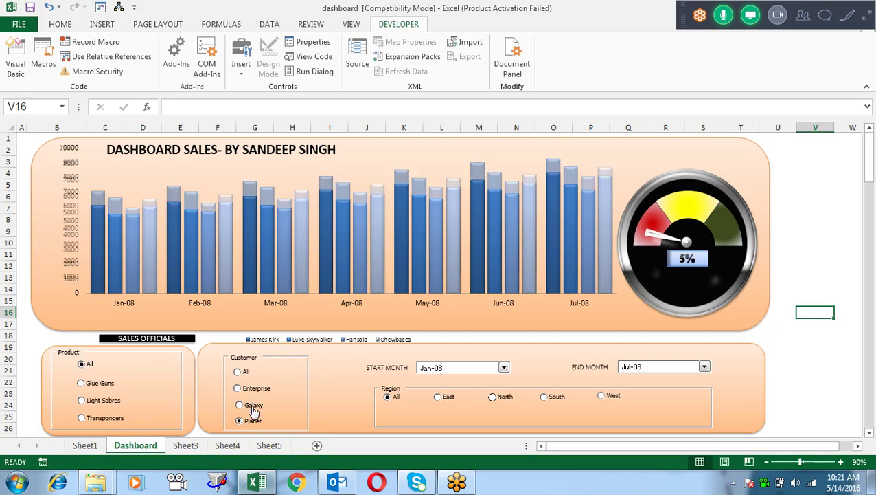
left_click(249, 376)
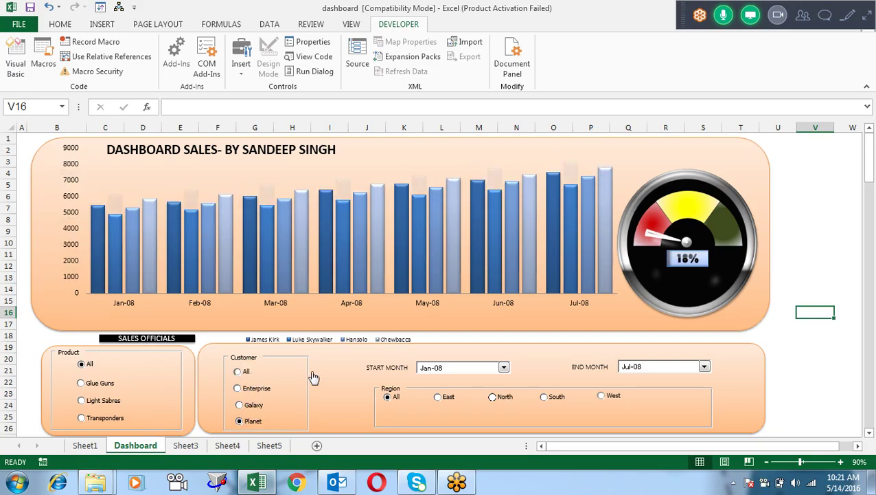
- Keep Jan-08 as the start month and set the end month to Dec-09
left_click(503, 368)
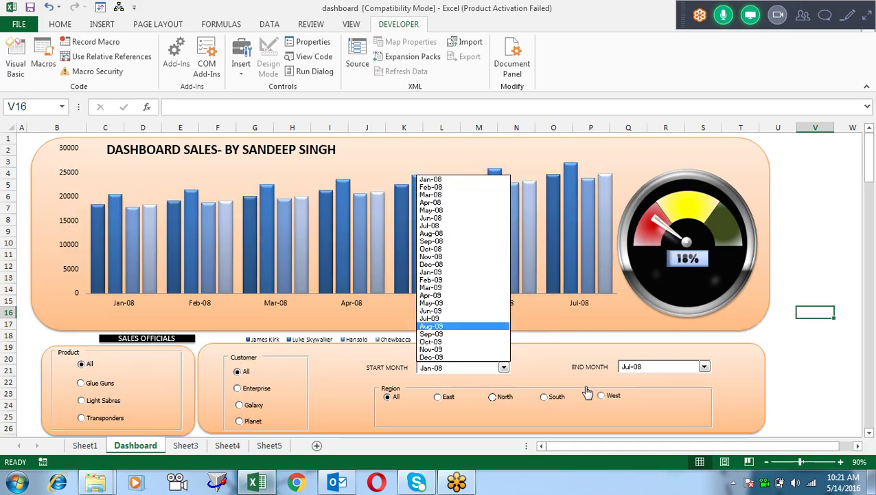
left_click(704, 366)
left_click(704, 366)
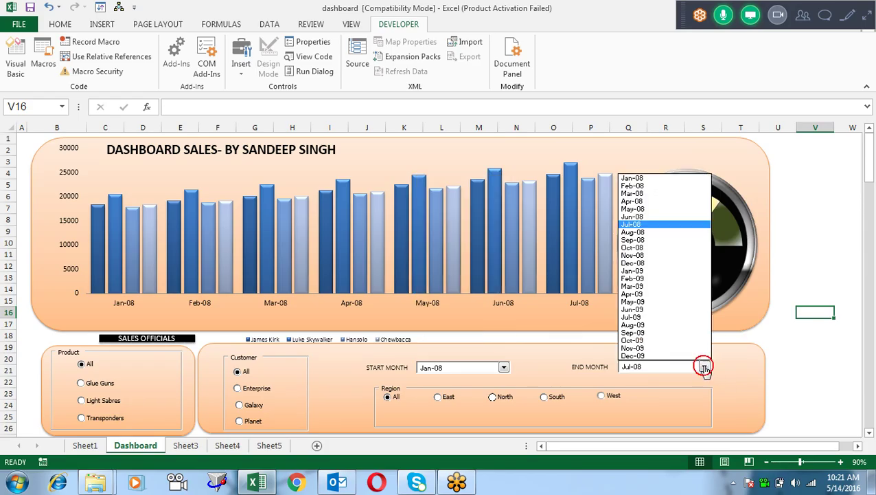
left_click(663, 355)
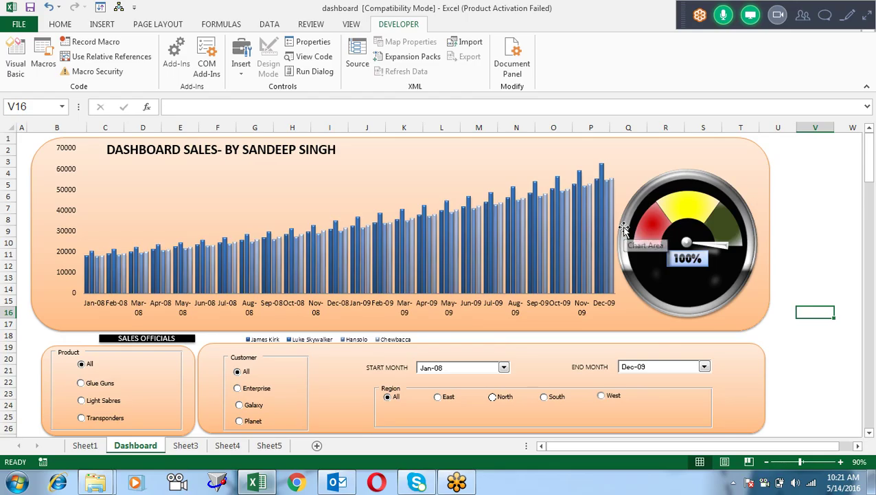
- Try the East and North region filters, then show all regions
left_click(442, 406)
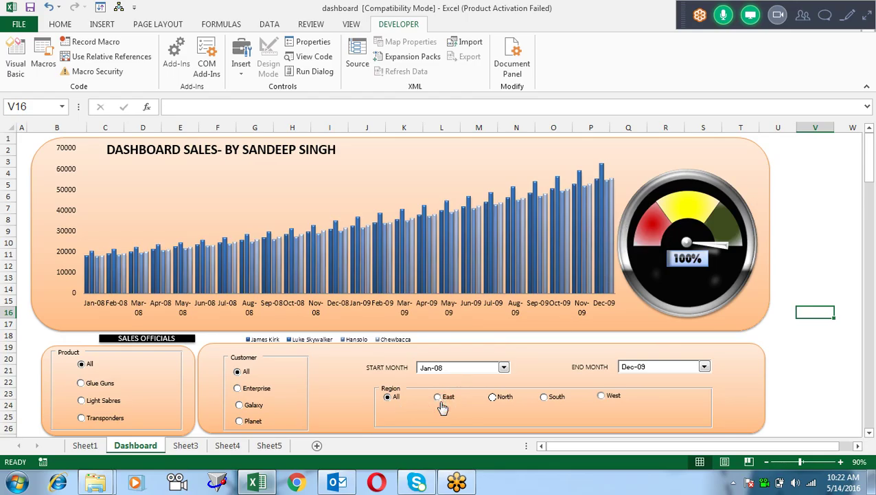
left_click(498, 398)
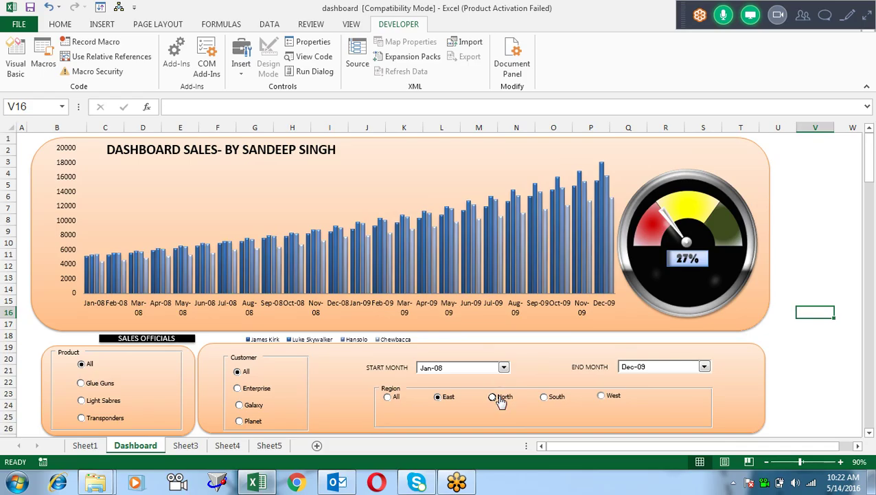
left_click(388, 399)
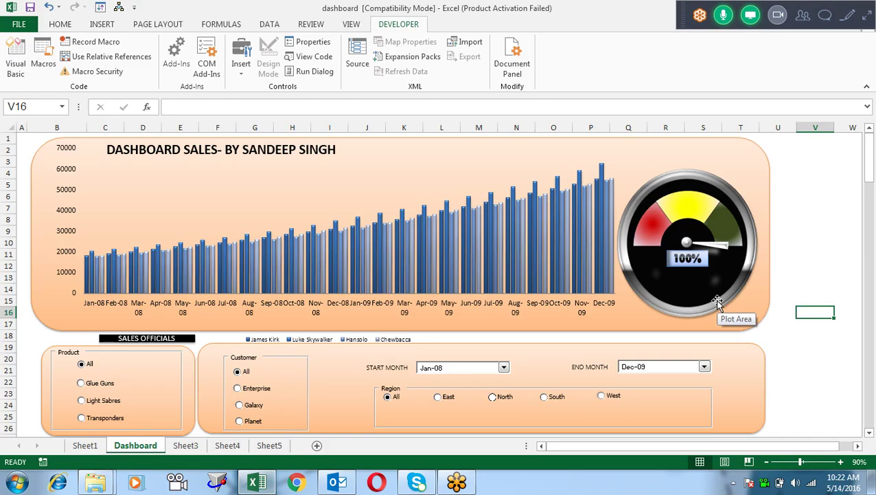
- Go to Sheet1 and select the four salesperson names below the header row
left_click(184, 445)
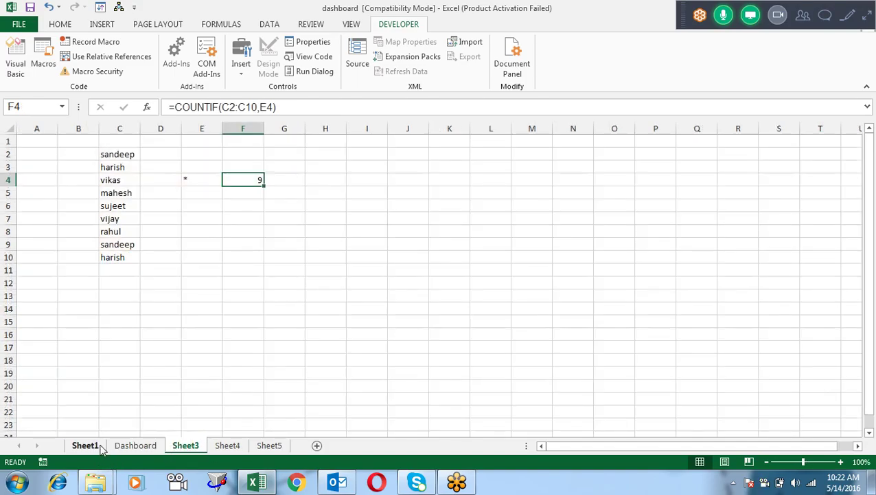
left_click(93, 447)
key("ctrl+Home")
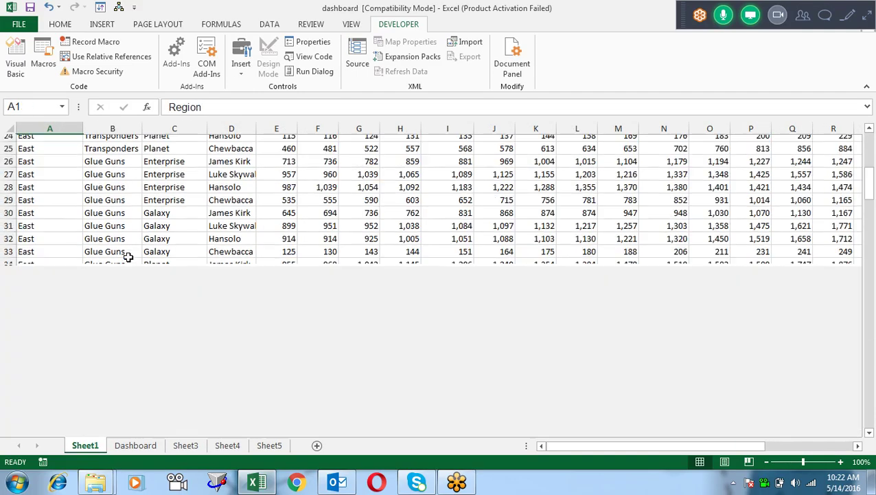
key("Right")
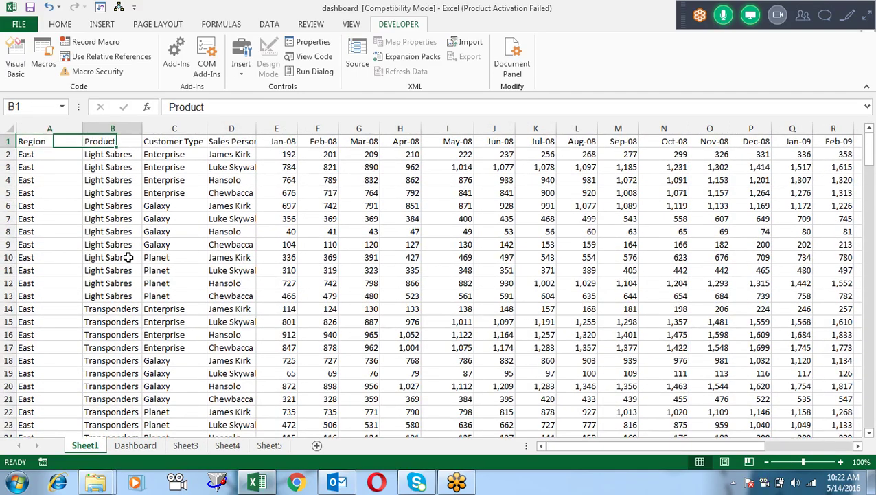
key("Right")
key("Right")
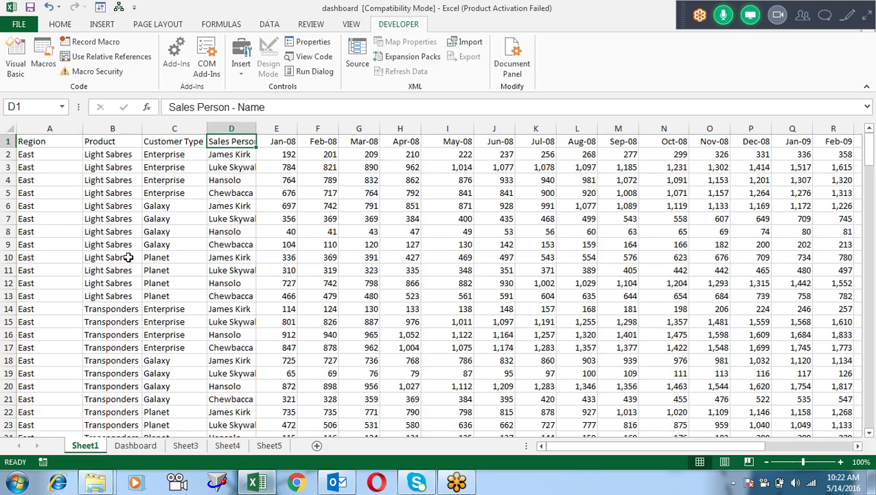
key("Down")
key("shift+Down")
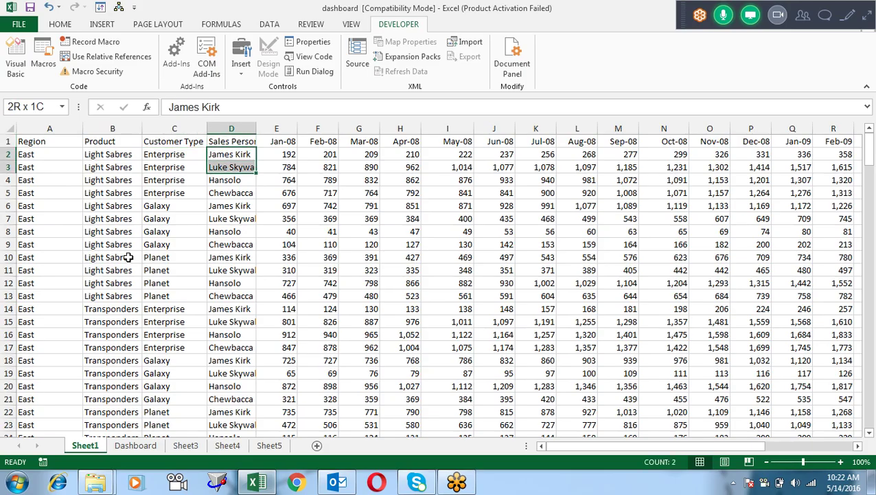
key("shift+Down")
key("shift+Down")
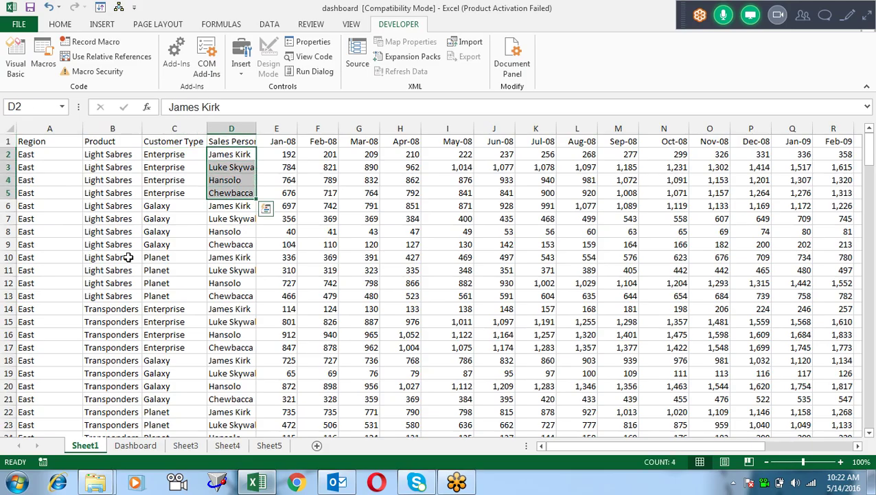
- Inspect the dashboard chart series, then select the East region, Light Sabres and Galaxy/Planet cells on Sheet1
left_click(141, 446)
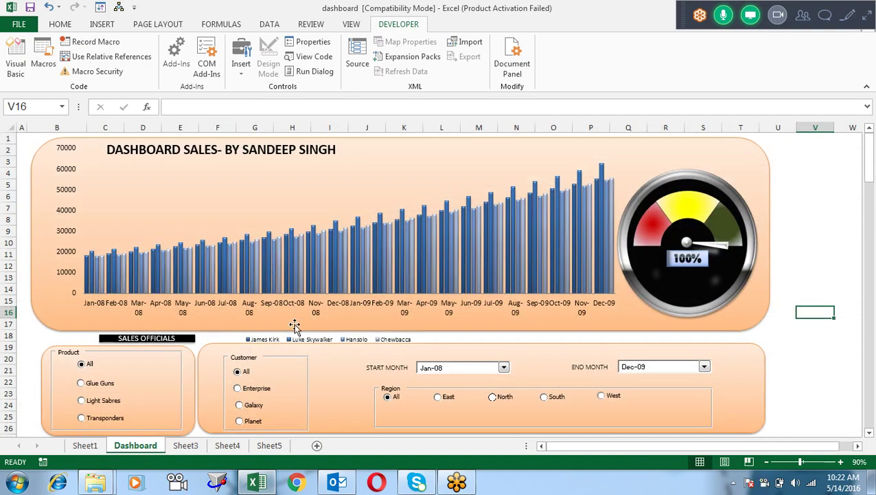
left_click(83, 273)
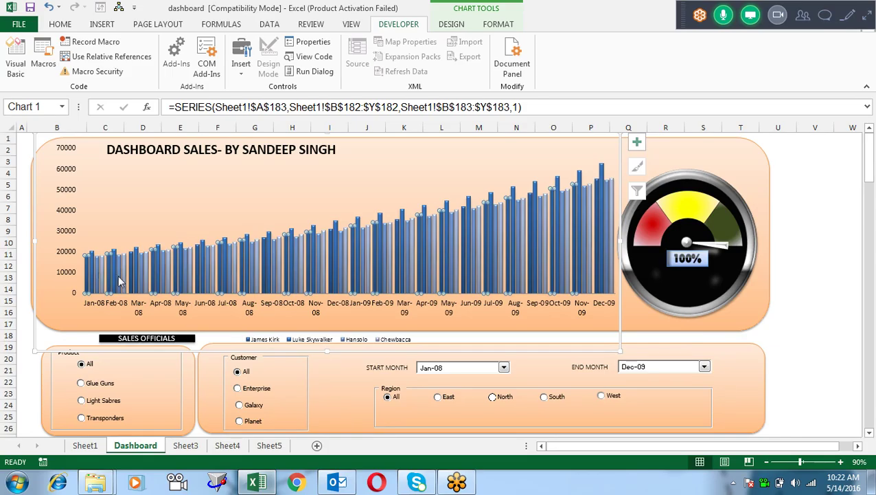
left_click(180, 446)
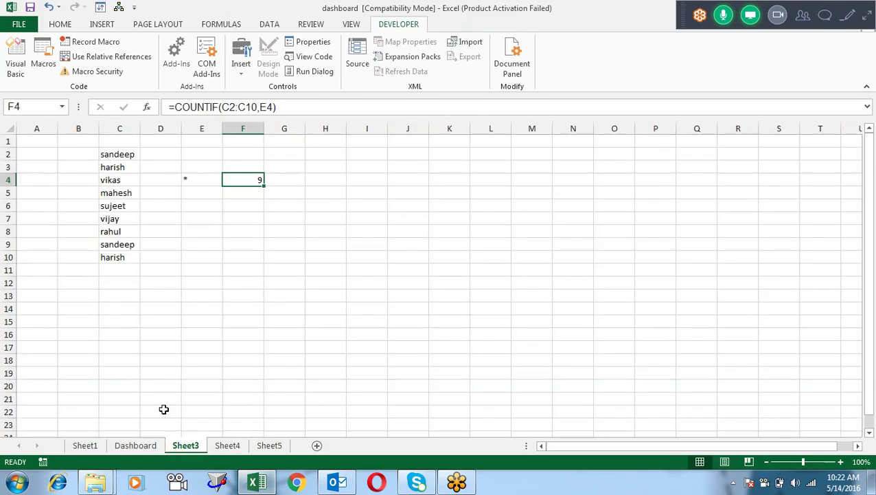
left_click(86, 447)
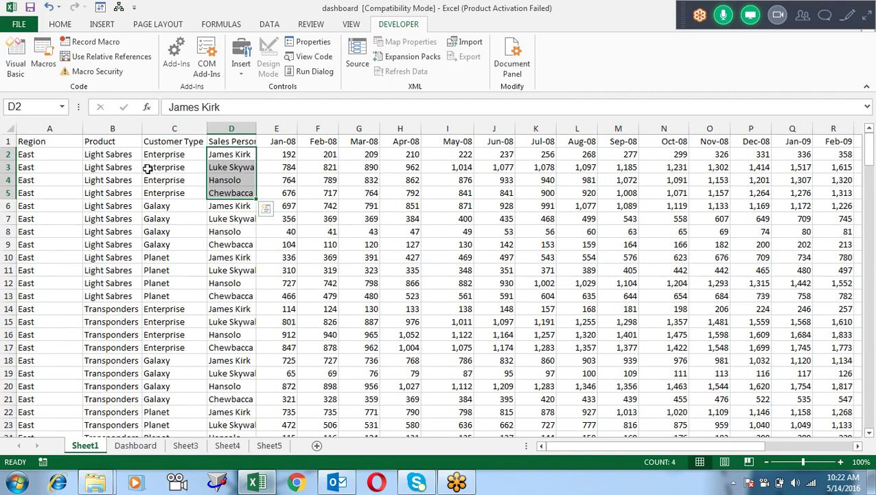
left_click_drag(51, 155, 52, 270)
left_click(101, 219)
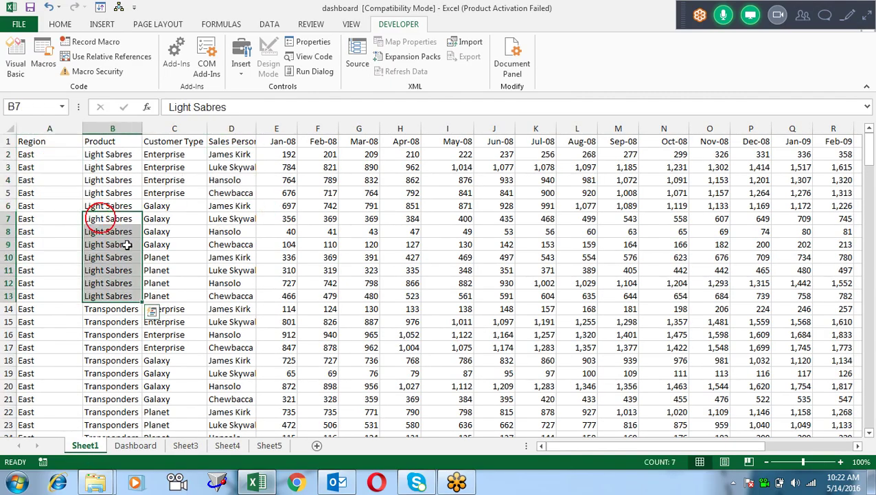
left_click_drag(172, 206, 175, 295)
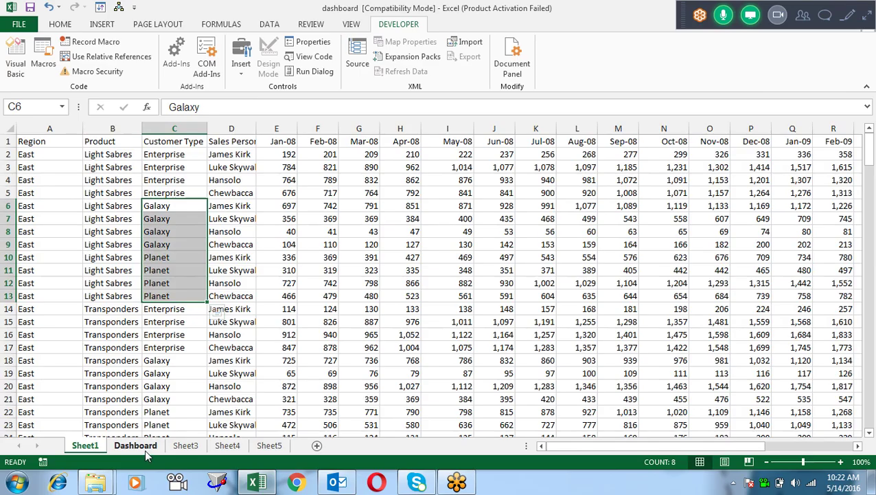
- Click a dashboard option button, then return to the Sheet1 sales data
left_click(143, 447)
left_click(104, 364)
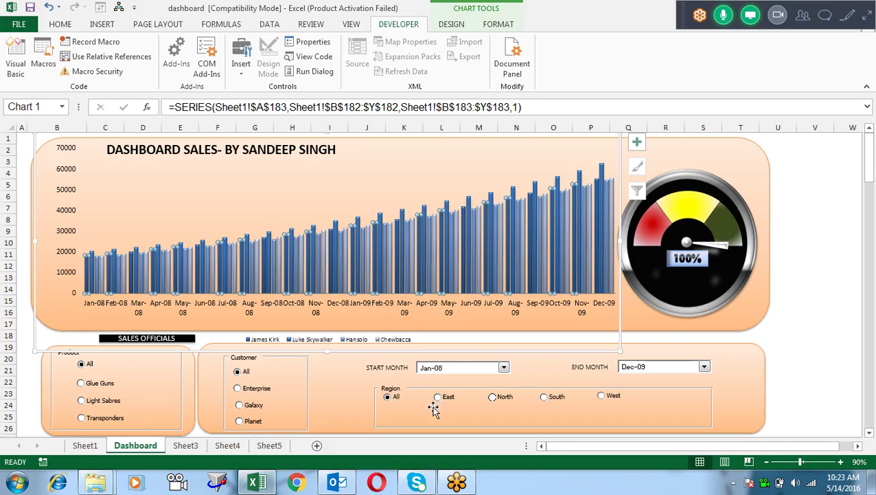
left_click(176, 447)
left_click(87, 445)
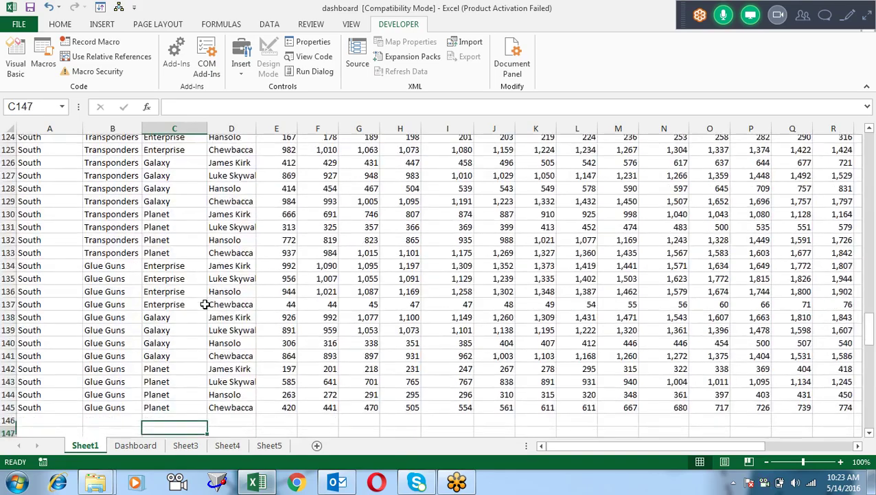
left_click_drag(370, 283, 457, 282)
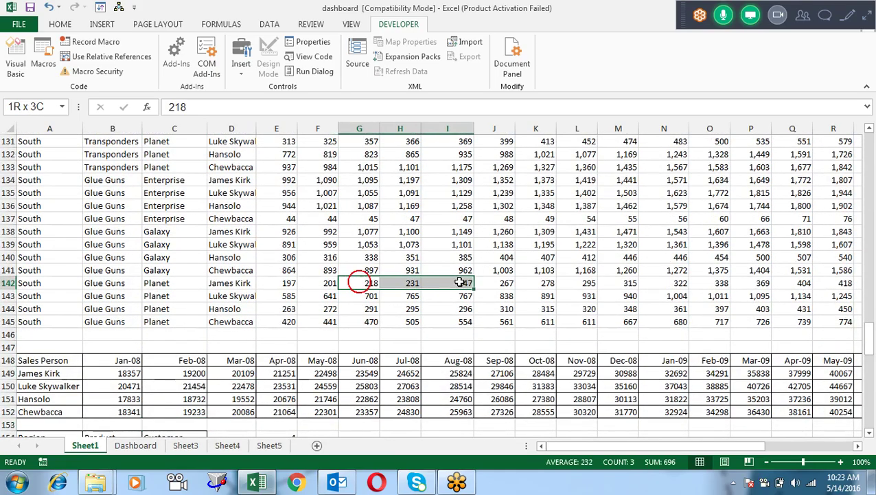
left_click_drag(127, 360, 282, 360)
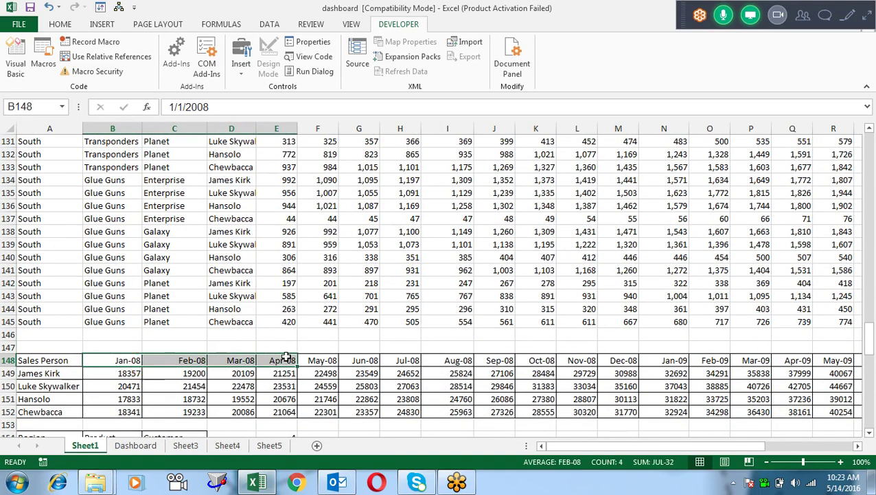
left_click_drag(31, 371, 39, 411)
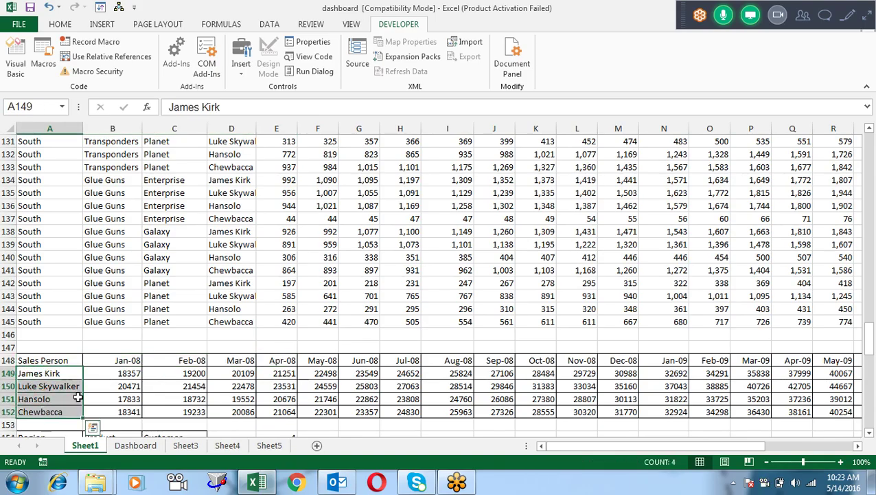
left_click(128, 373)
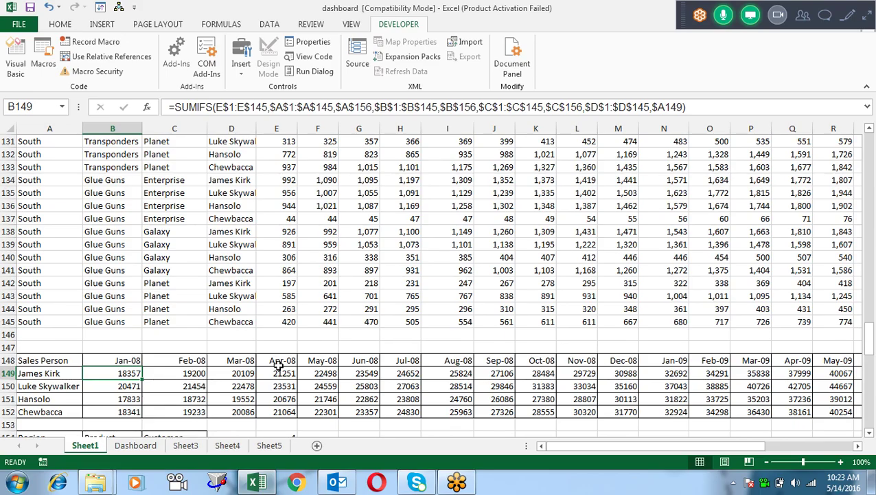
key("Down")
key("Down")
key("Down")
key("Down")
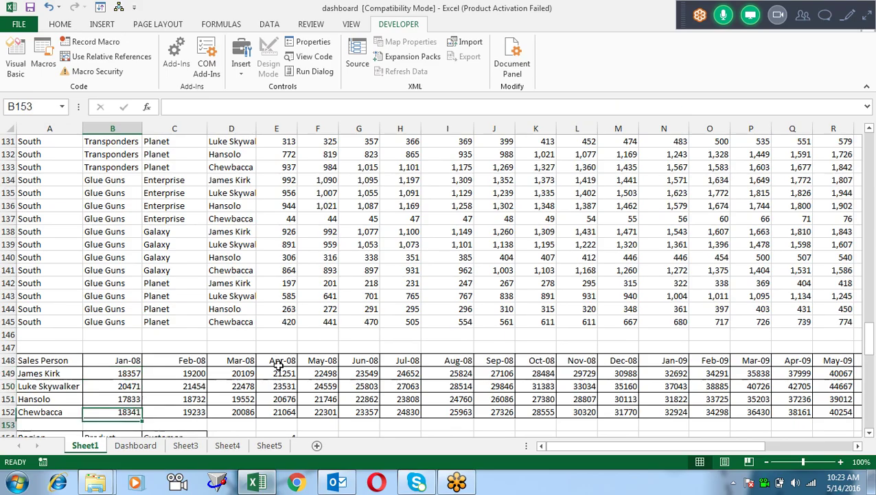
key("Down")
key("Down")
key("Down")
key("Down")
key("Down")
key("Down")
key("Down")
key("Down")
key("Down")
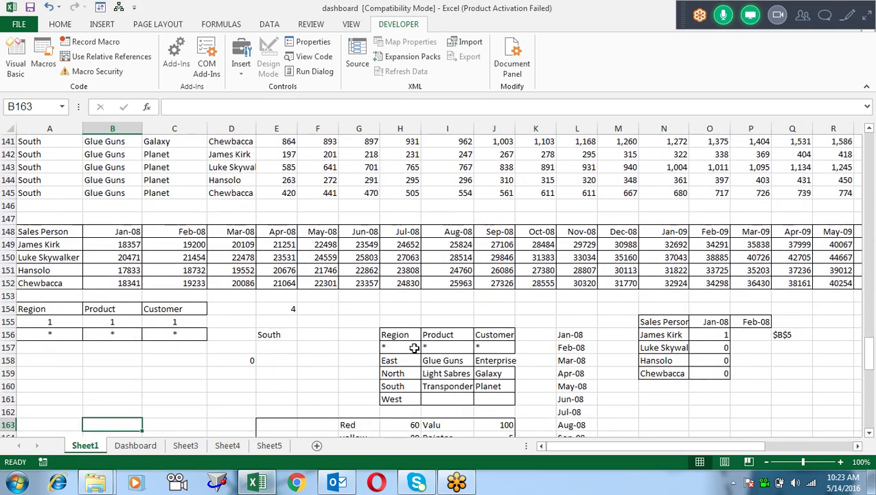
left_click_drag(414, 348, 402, 398)
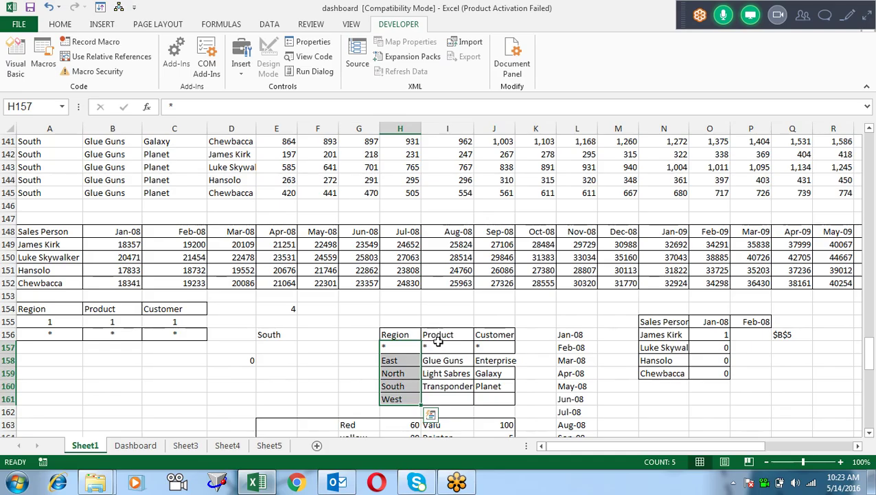
left_click_drag(439, 347, 447, 412)
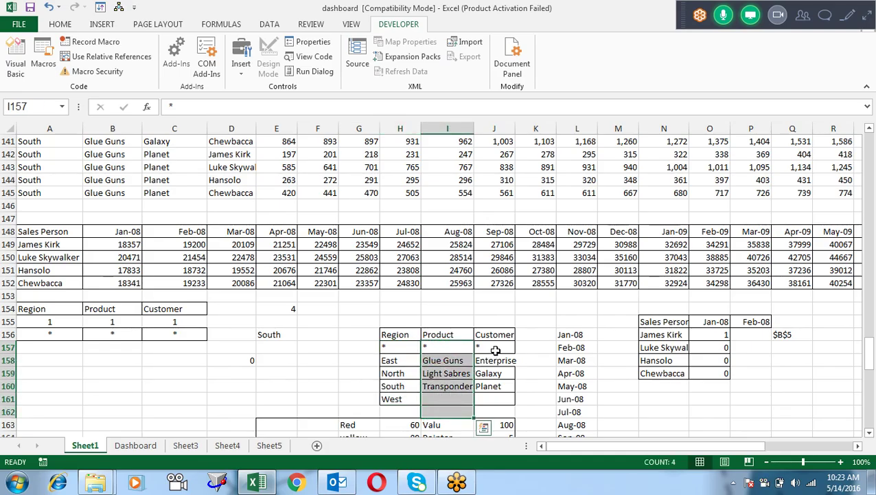
left_click_drag(495, 350, 485, 396)
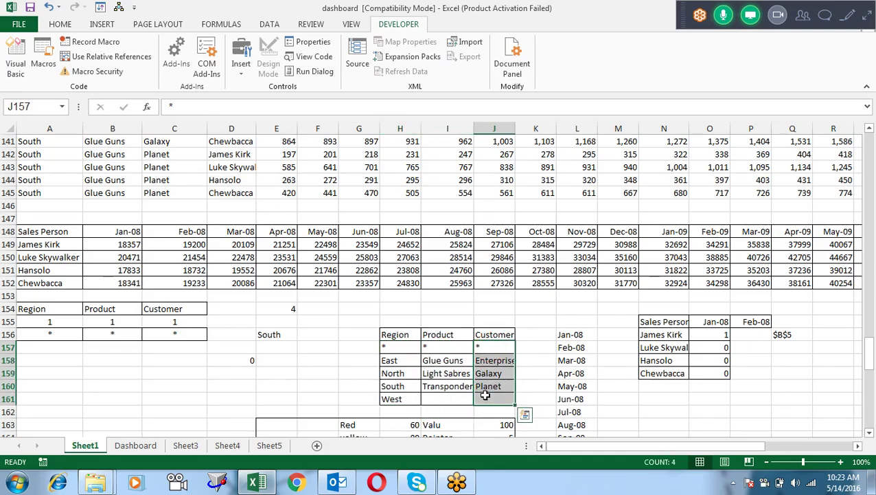
left_click(65, 322)
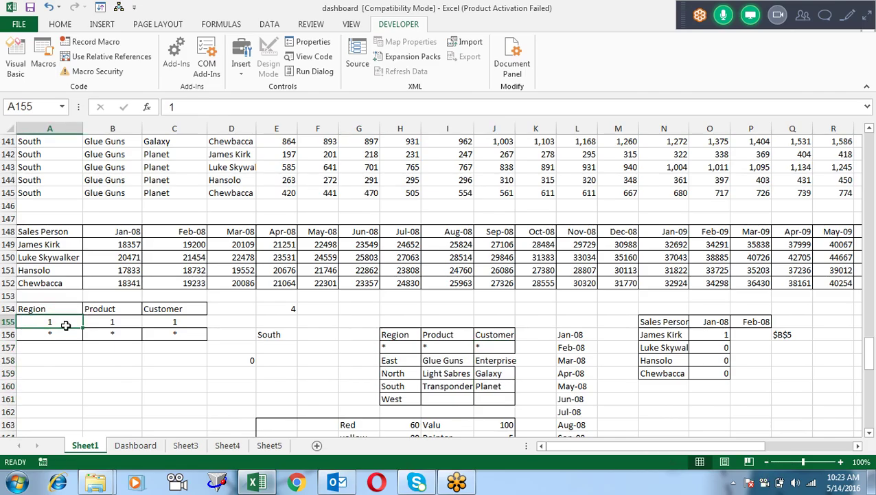
- Enter region index 2 in A155 and check the INDEX formula in A156
type("2")
key("Return")
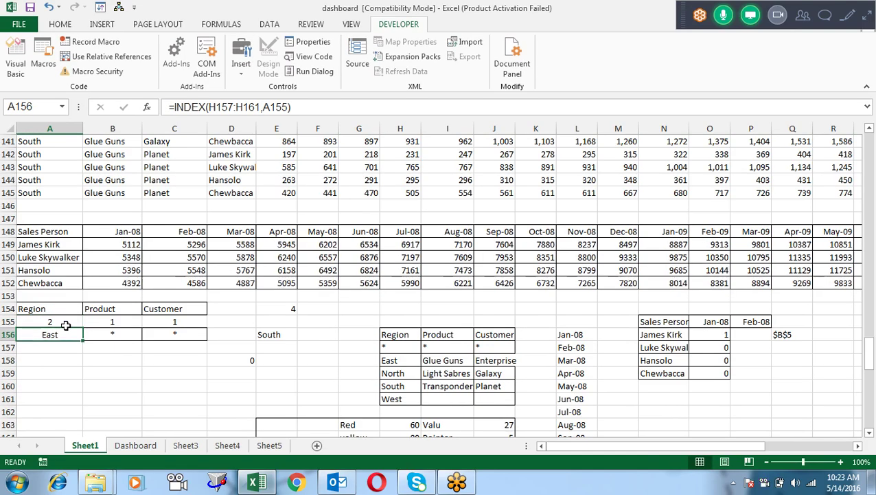
left_click(65, 324)
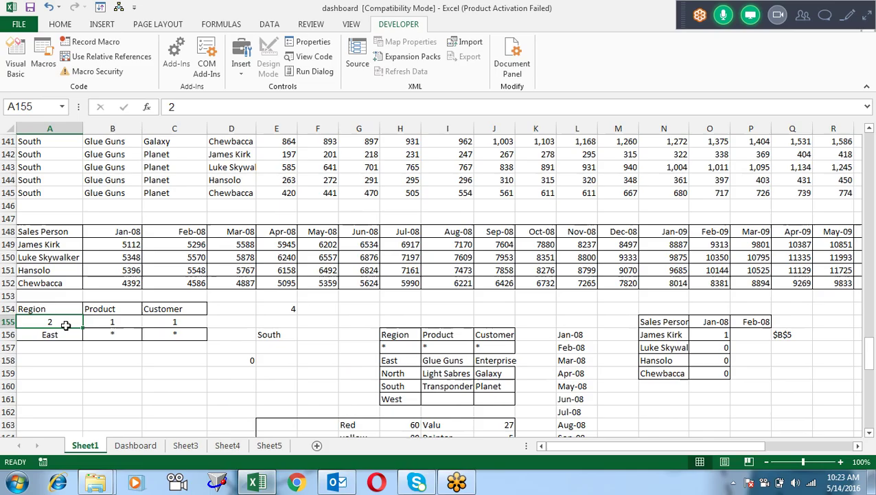
key("Down")
key("F2")
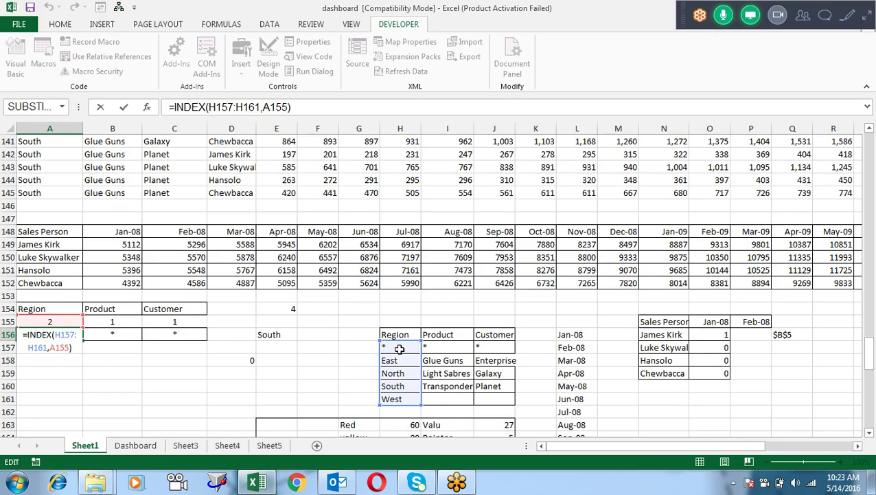
key("ctrl+Return")
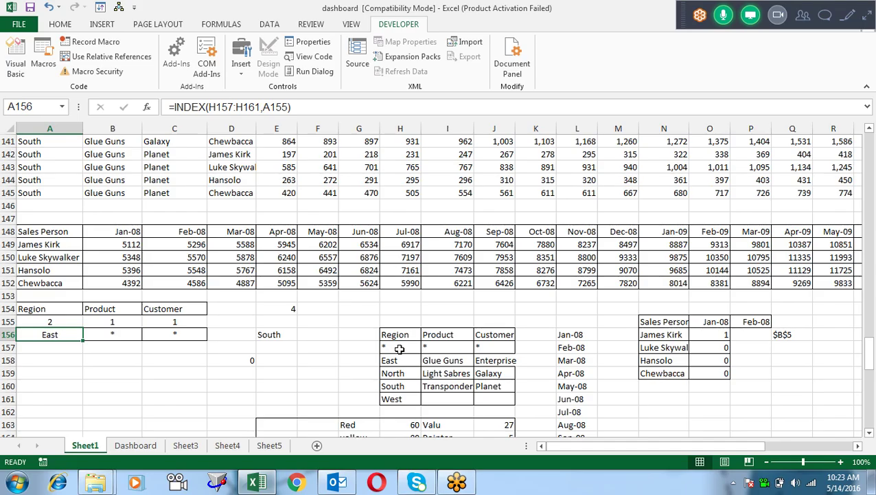
- Inspect the B149 SUMIFS formula and select the recalculated sales summary values
left_click(140, 244)
double_click(138, 244)
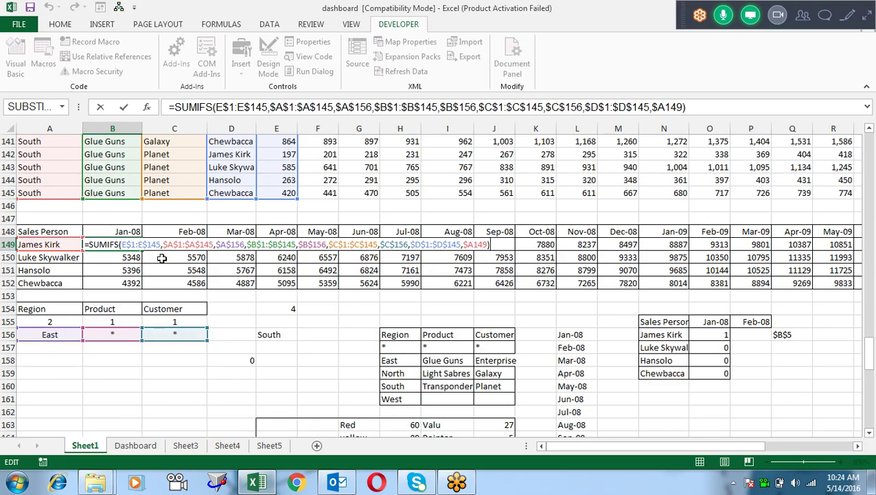
key("Escape")
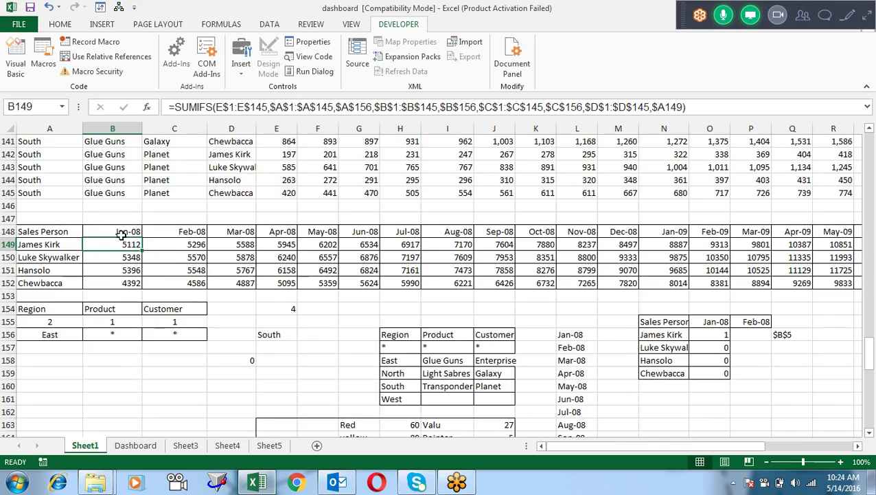
left_click_drag(120, 233, 447, 282)
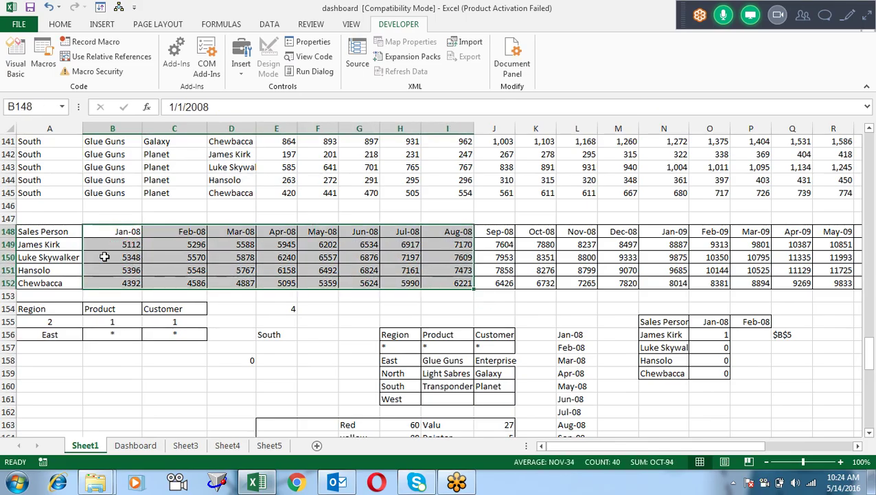
- Step through the Region, Product and Customer index cells A155 to C155
left_click(51, 245)
left_click(112, 321)
left_click(112, 320)
left_click(58, 321)
left_click(117, 322)
left_click(189, 320)
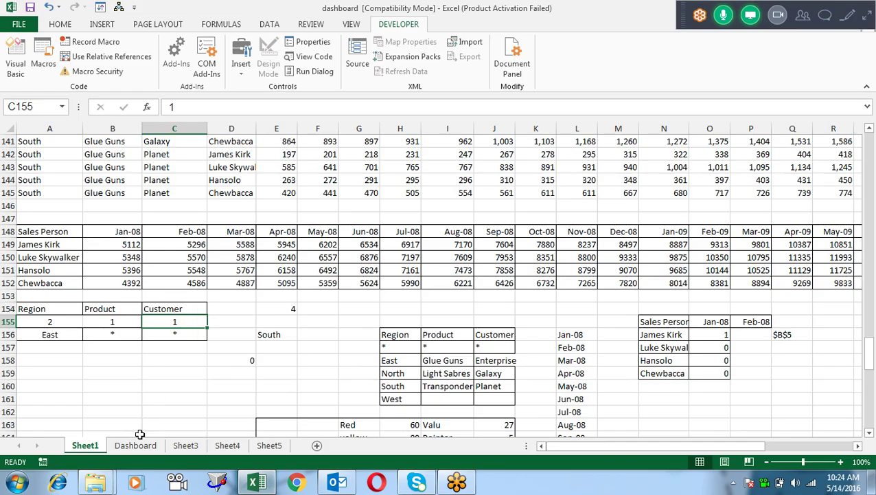
- Recheck the Jan-08 SUMIFS formula in B149, then select index cells A155:C155 and A156
left_click(124, 234)
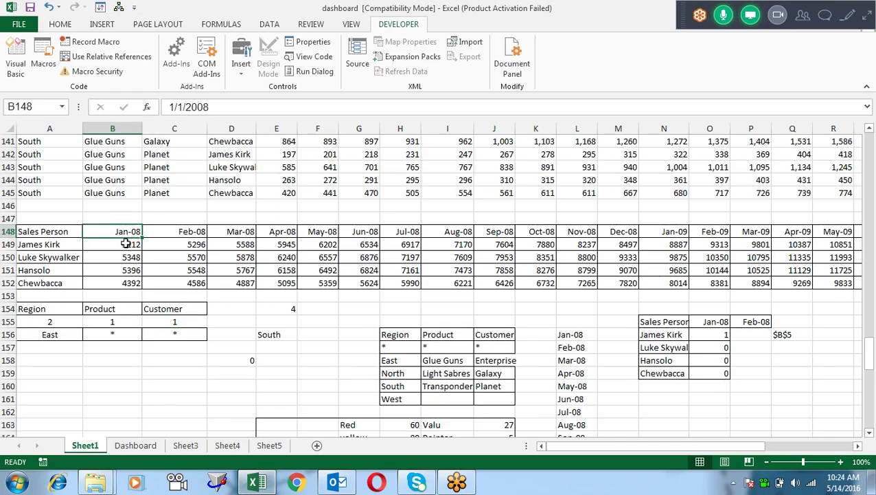
left_click(126, 245)
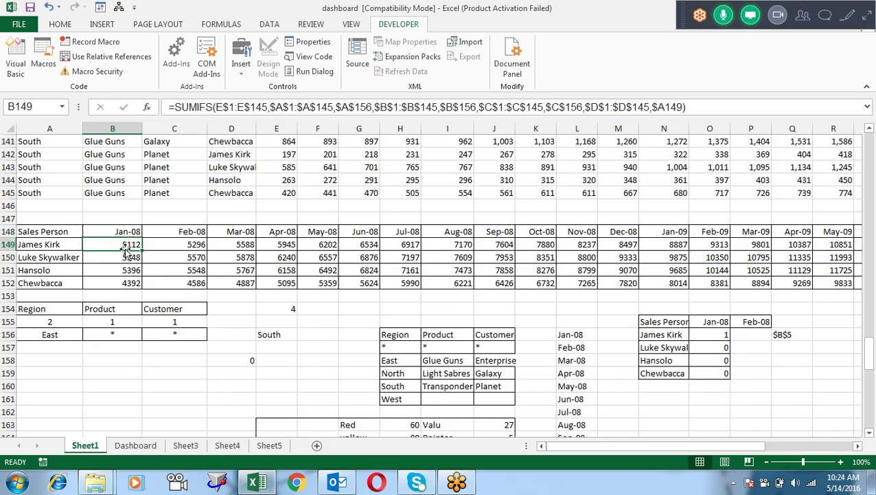
double_click(125, 249)
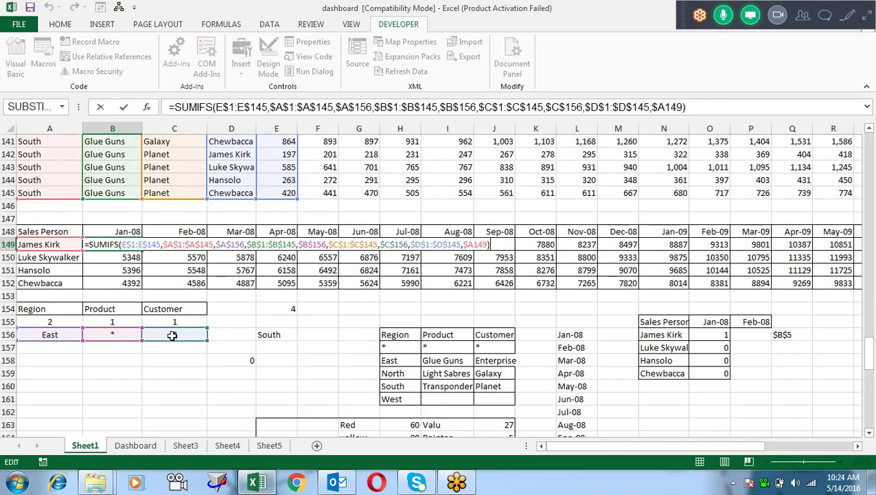
key("Escape")
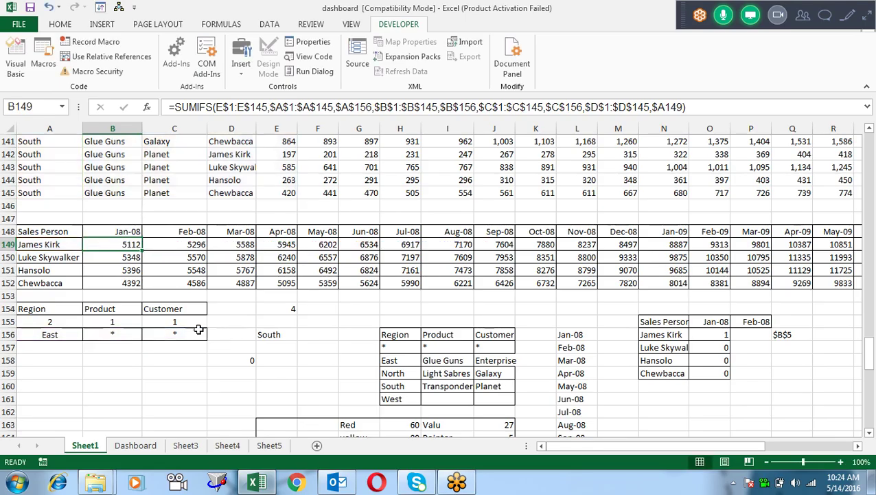
left_click_drag(180, 322, 66, 321)
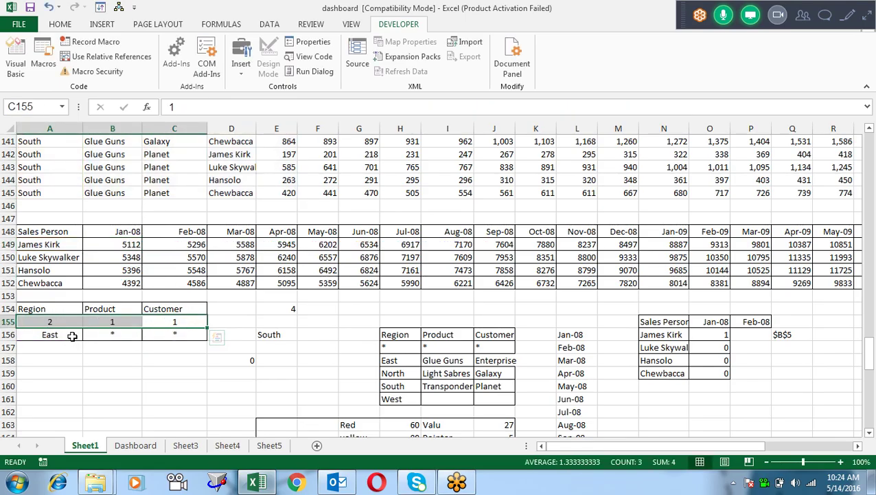
left_click(71, 335)
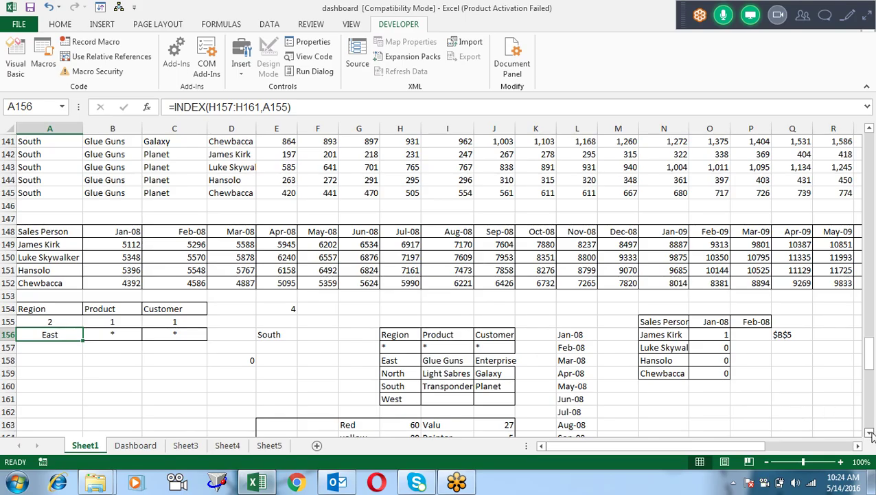
left_click_drag(870, 434, 871, 434)
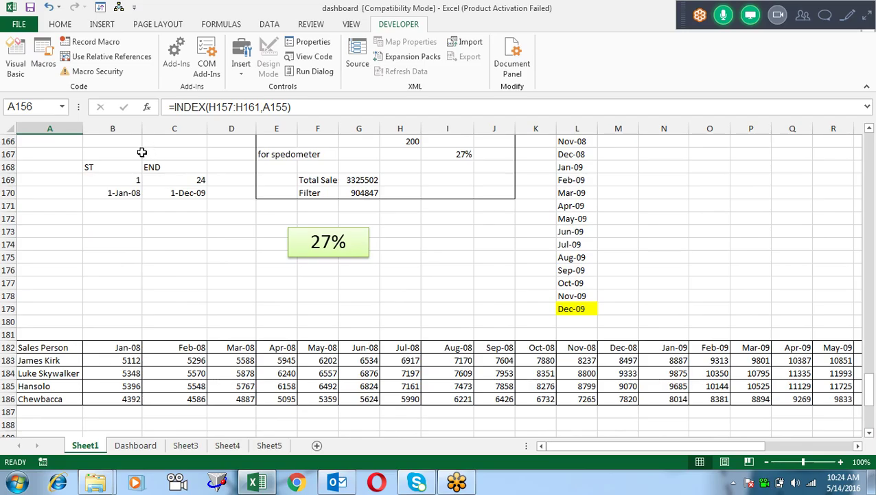
- Check the start and end month indices, keeping Jan-08 as the dashboard start month
left_click(132, 180)
left_click(185, 180)
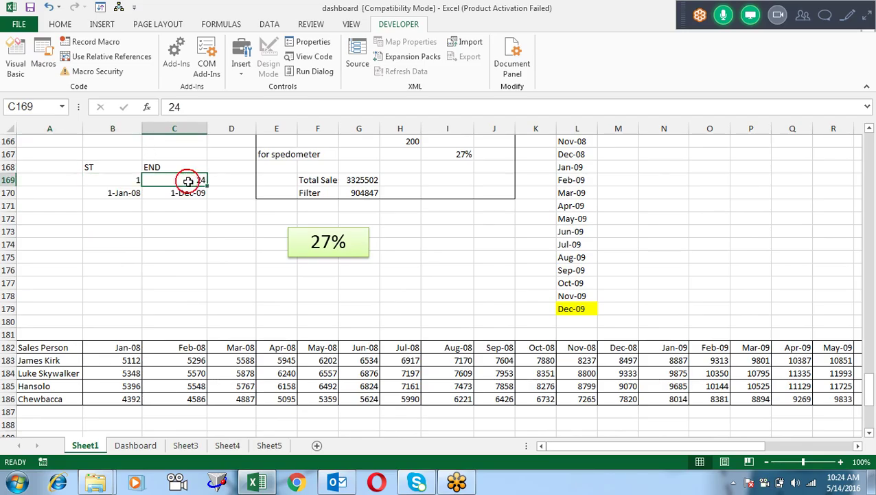
left_click(137, 445)
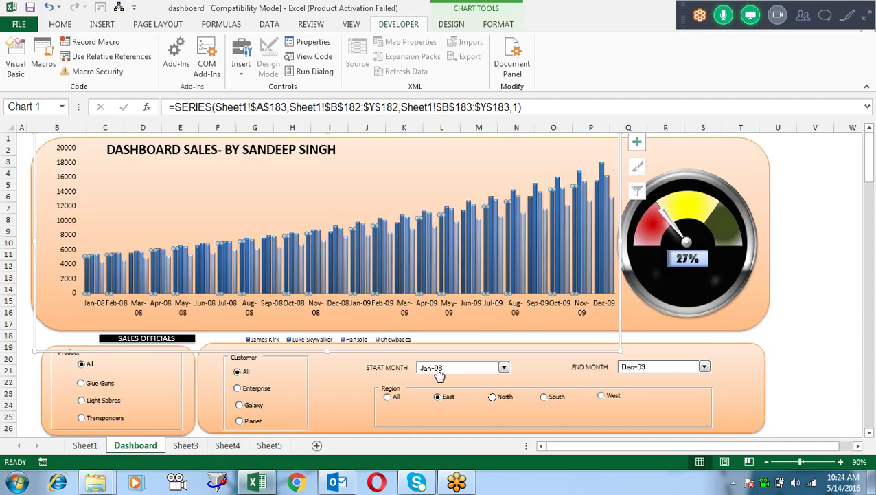
left_click(493, 369)
left_click(127, 402)
left_click(92, 446)
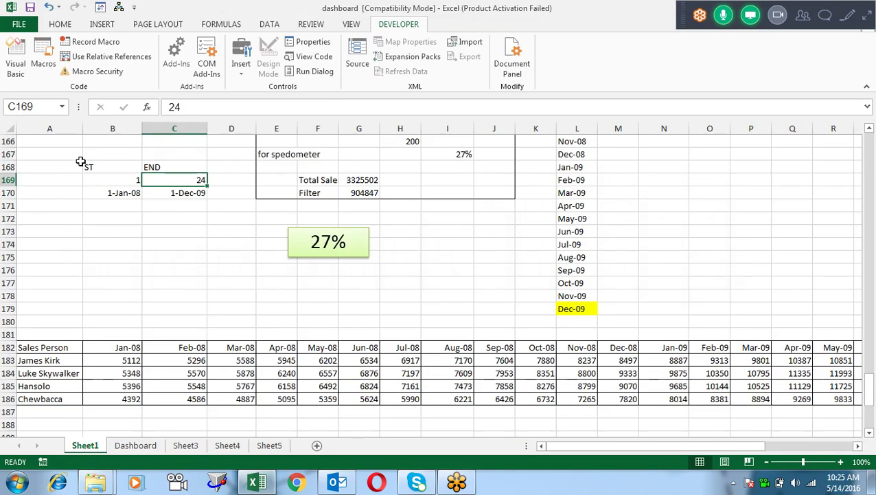
left_click(116, 179)
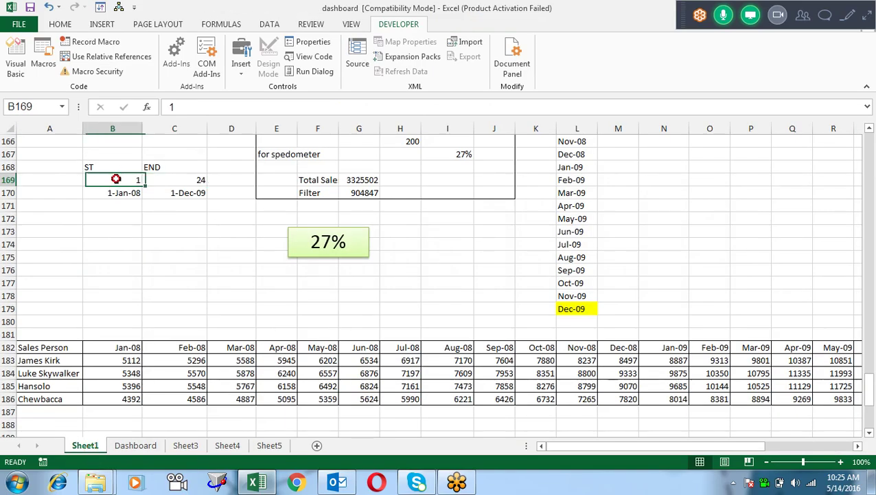
left_click(173, 180)
- Select the Nov-08 to Dec-09 month list and scroll down to rows 166–186
mouse_move(577, 309)
left_mouse_down()
mouse_move(572, 140)
mouse_move(570, 168)
left_mouse_up()
left_click(125, 246)
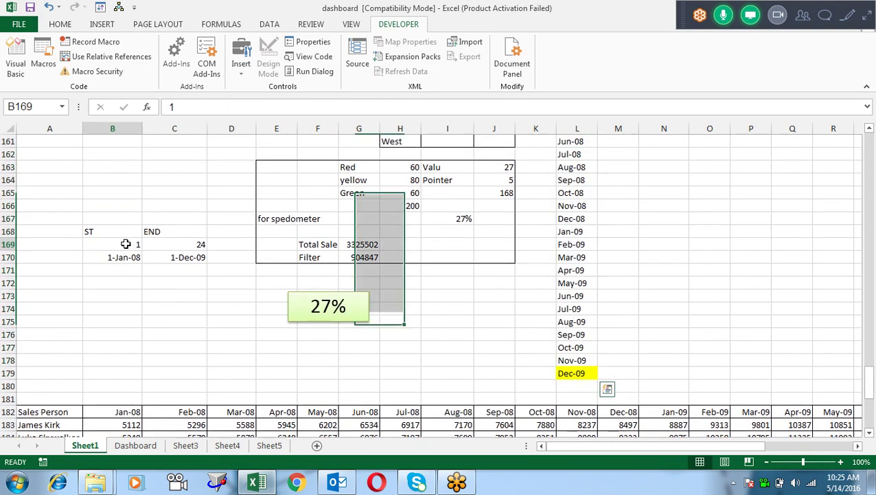
left_click(193, 245)
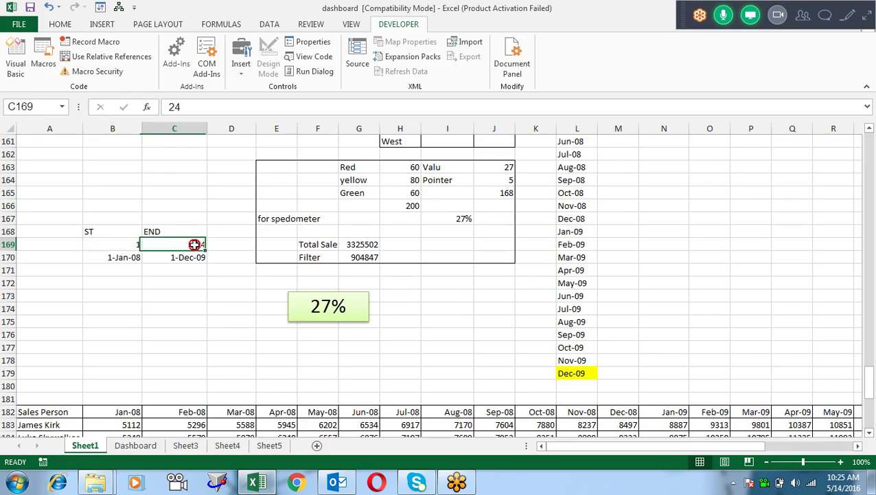
left_click(870, 434)
left_click(869, 433)
left_click(870, 434)
left_click(869, 433)
left_click(869, 433)
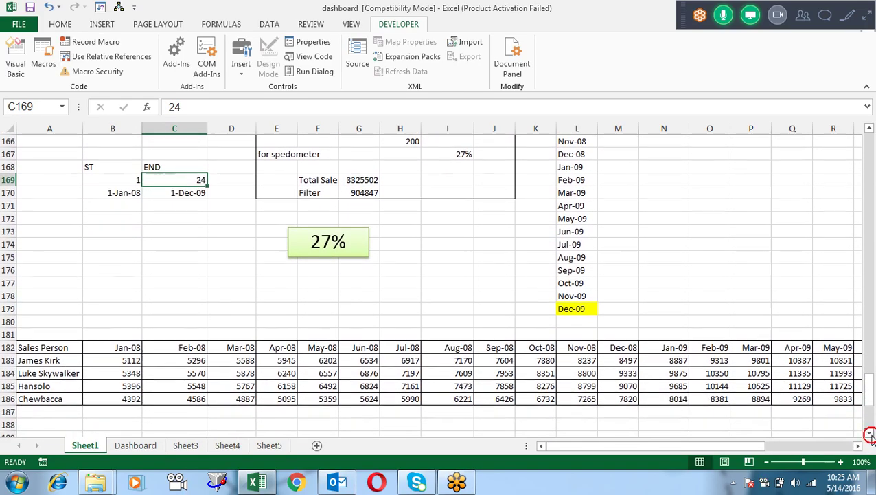
- Inspect the first month heading formula in B182 and select the four Jan-08 sales figures
left_click(111, 351)
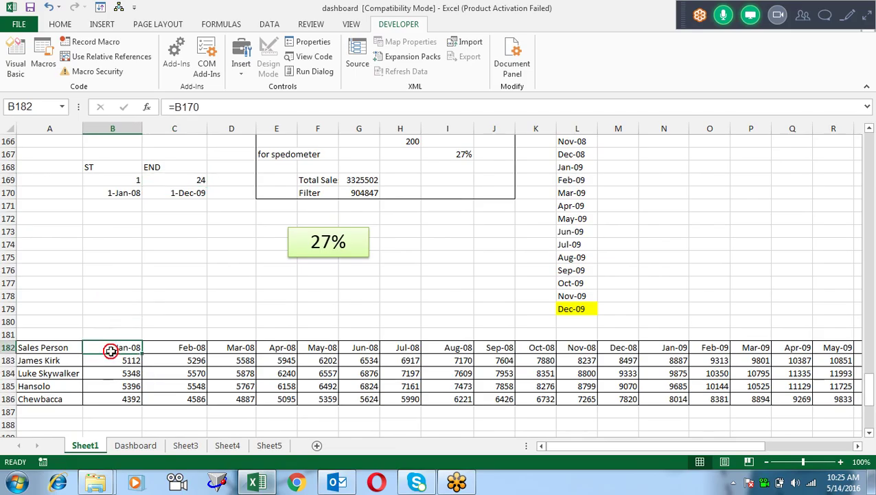
double_click(111, 351)
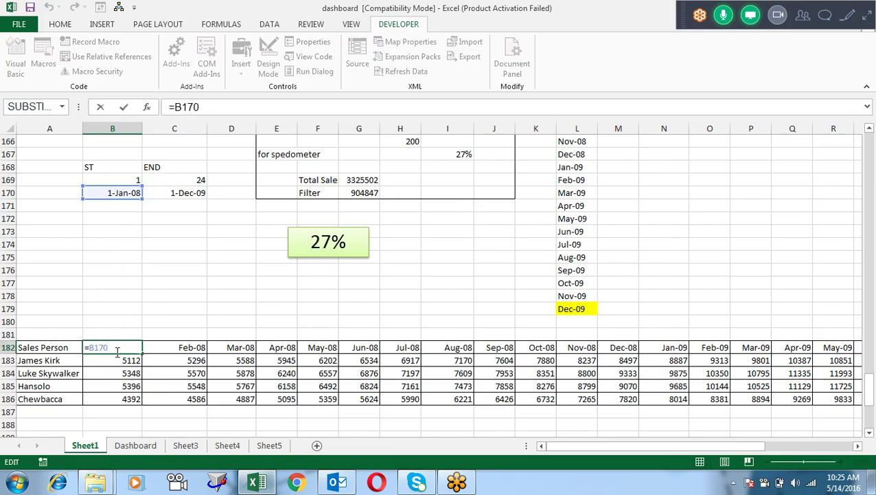
key("Escape")
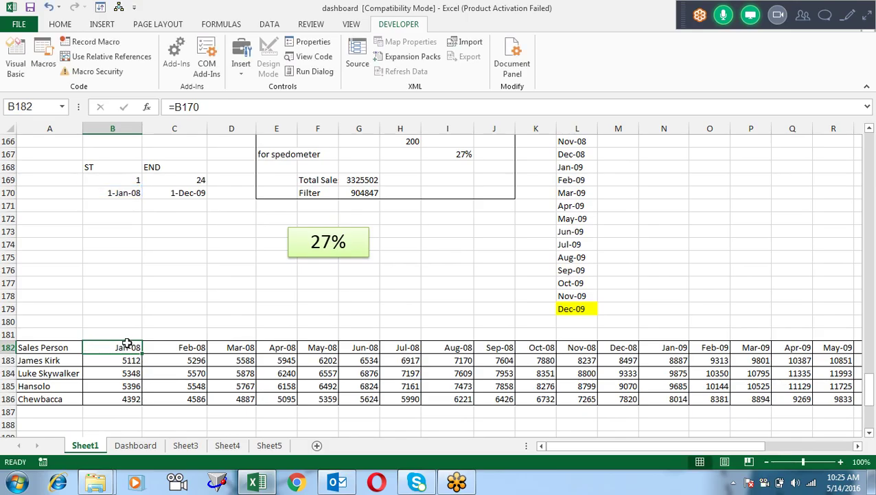
left_click_drag(125, 361, 132, 399)
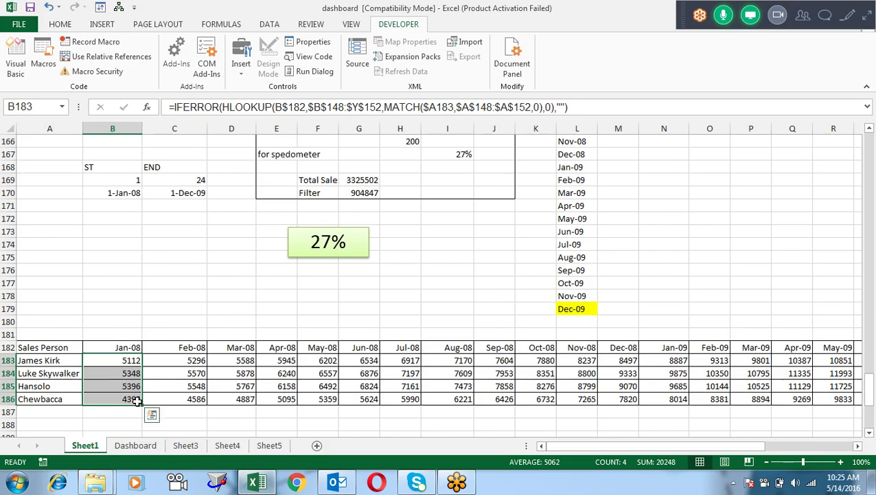
- Set the start month index in B169 to 2 and inspect the C182 month heading formula
left_click(130, 179)
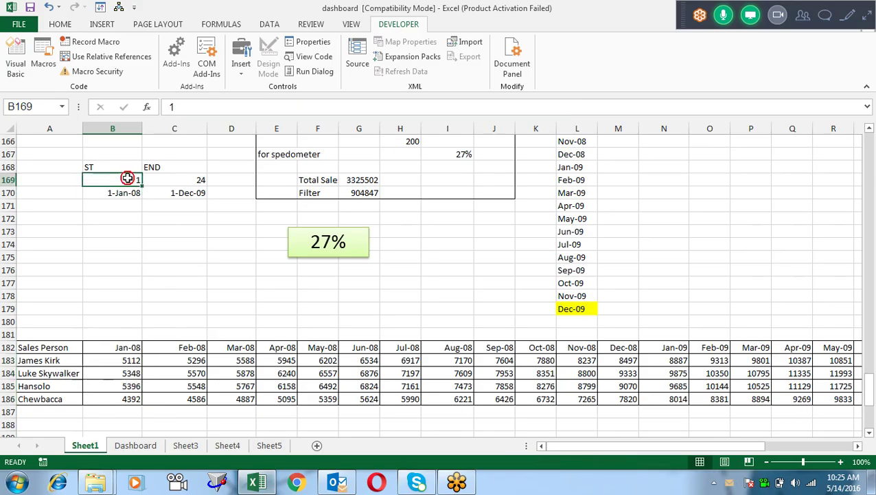
type("2")
key("Return")
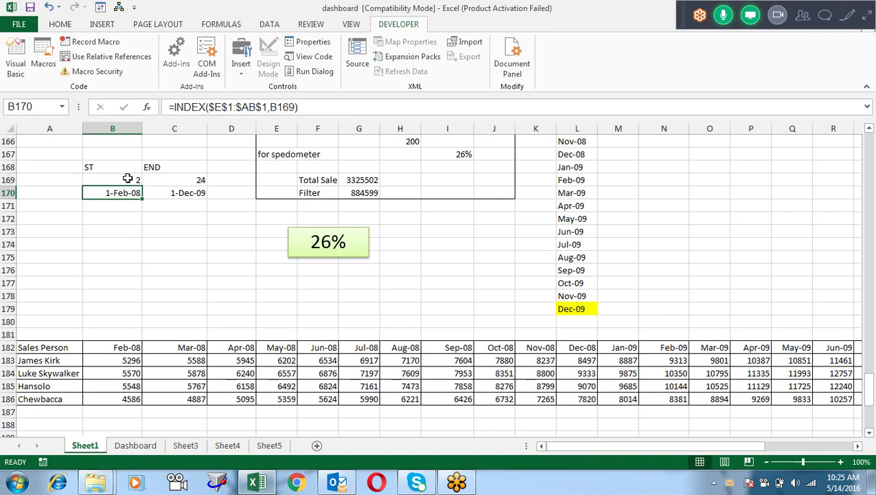
left_click(124, 348)
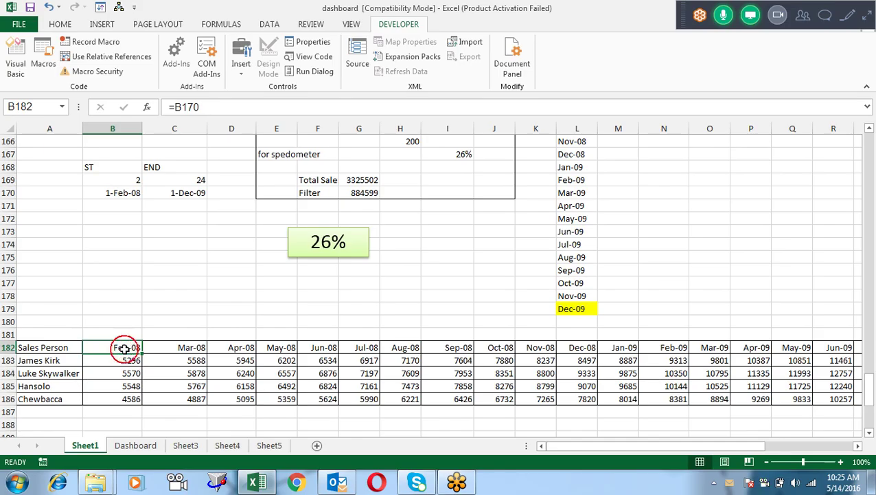
left_click(179, 345)
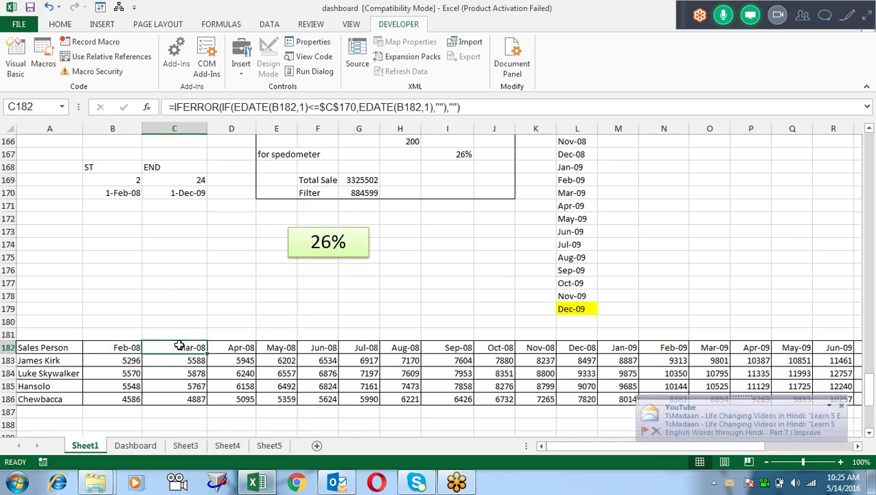
key("F2")
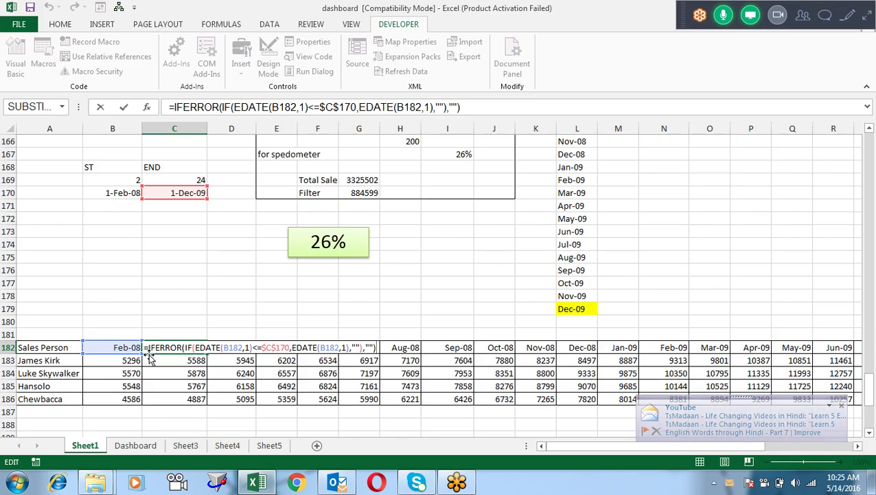
key("Escape")
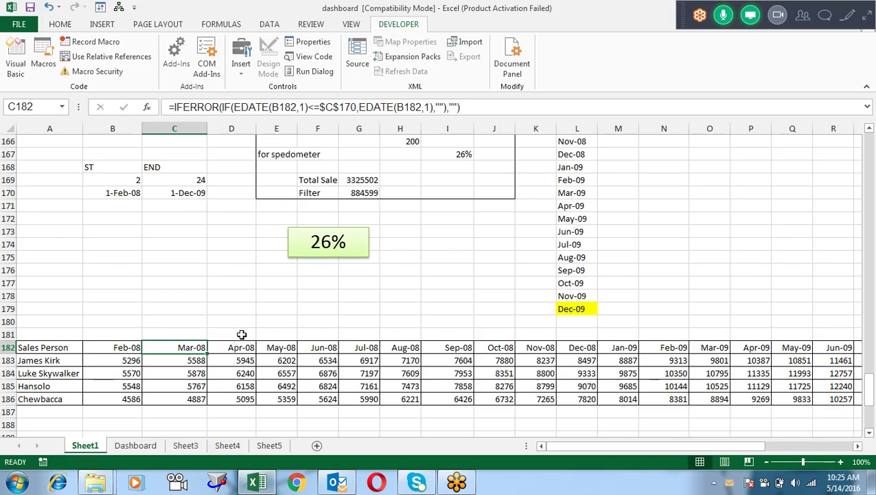
key("F2")
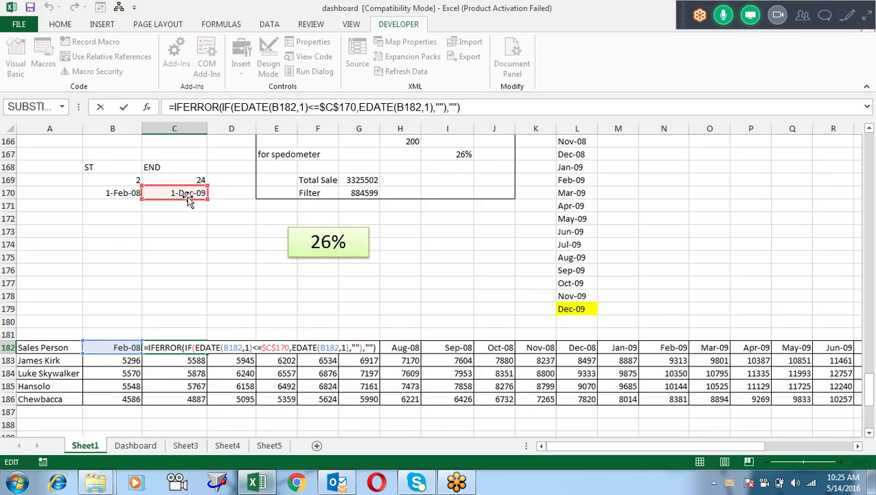
key("Escape")
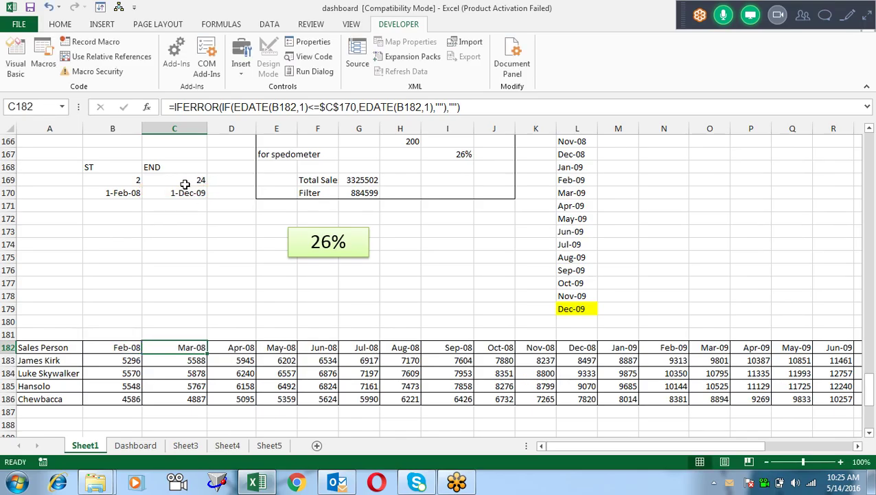
left_click(181, 181)
- Set the end month index in C169 to 4 so the table stops at Apr-08
type("4")
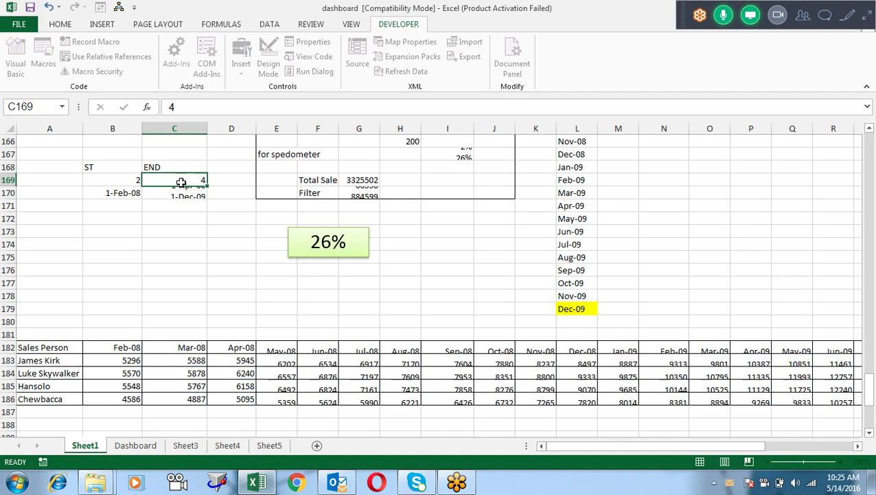
key("Return")
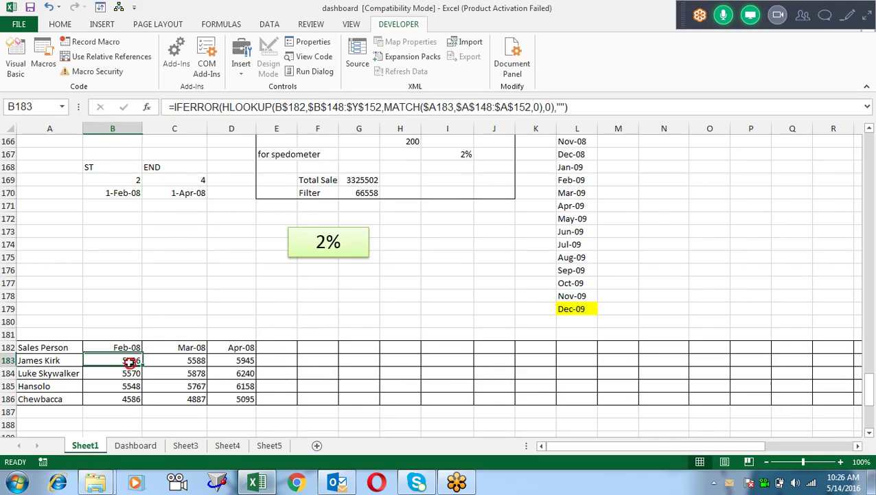
left_click_drag(131, 360, 131, 399)
key("ctrl+a")
scroll(869, 132, "up", 2)
scroll(869, 132, "up", 2)
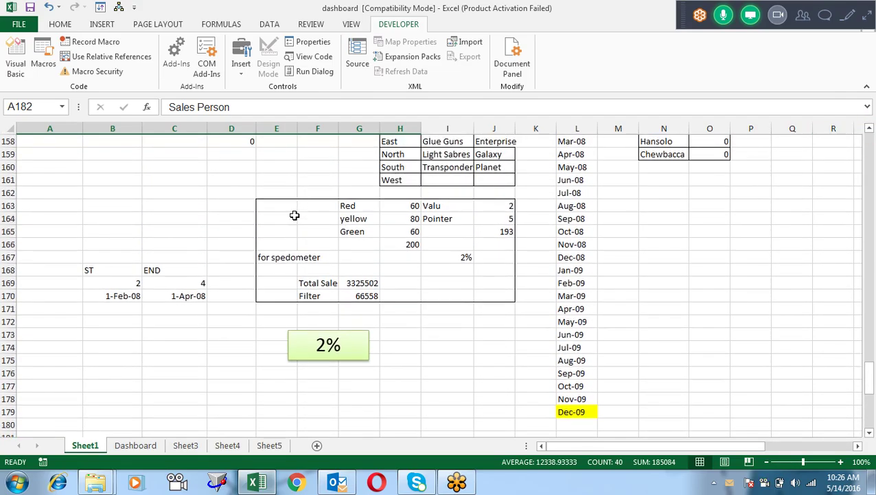
- Inspect the SUM formula for the Filter total in G170 and the Valu formula in J163
left_click_drag(304, 206, 472, 271)
left_click(352, 281)
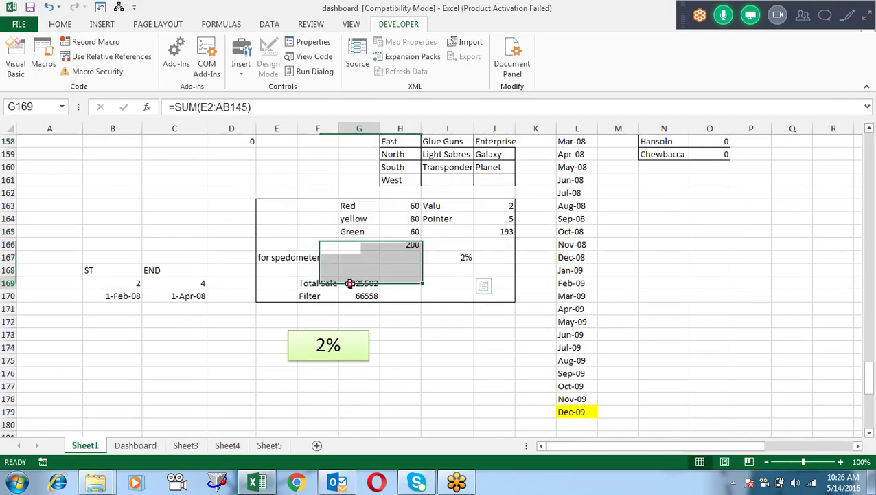
left_click(356, 296)
double_click(358, 296)
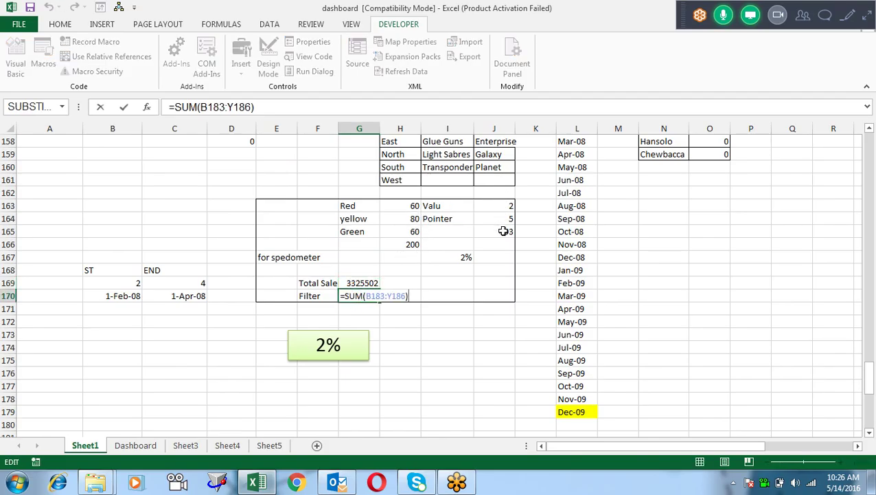
key("Escape")
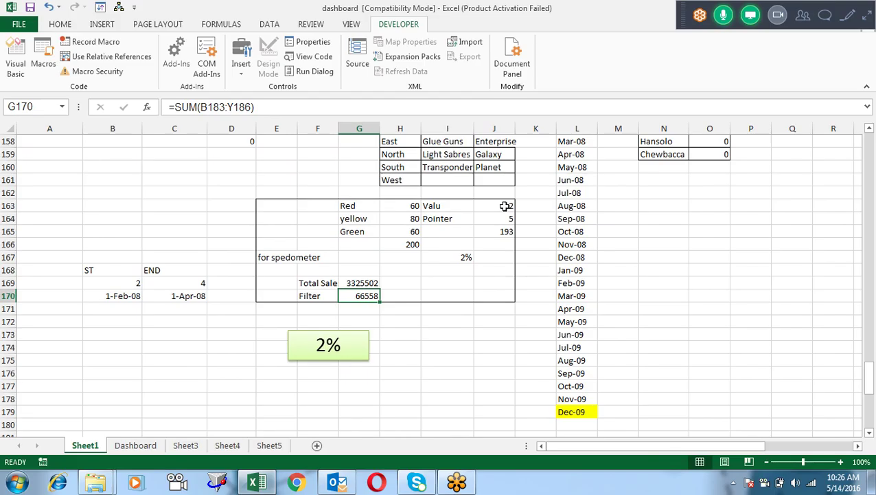
left_click(505, 206)
key("F2")
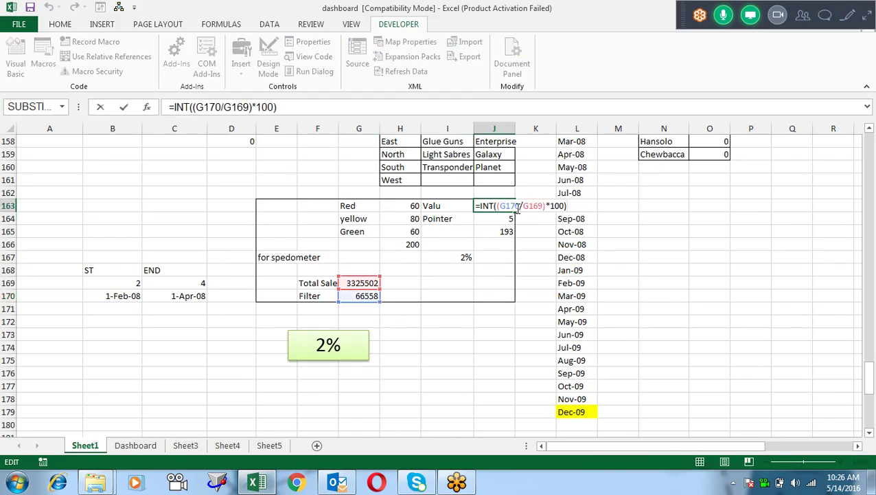
key("Escape")
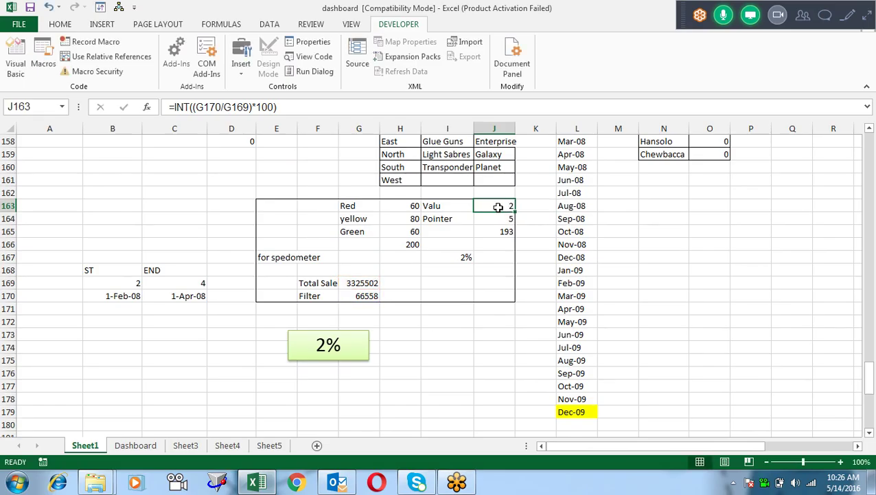
- On the Dashboard sheet, set the end month to Dec-09 and choose All regions
left_click(136, 445)
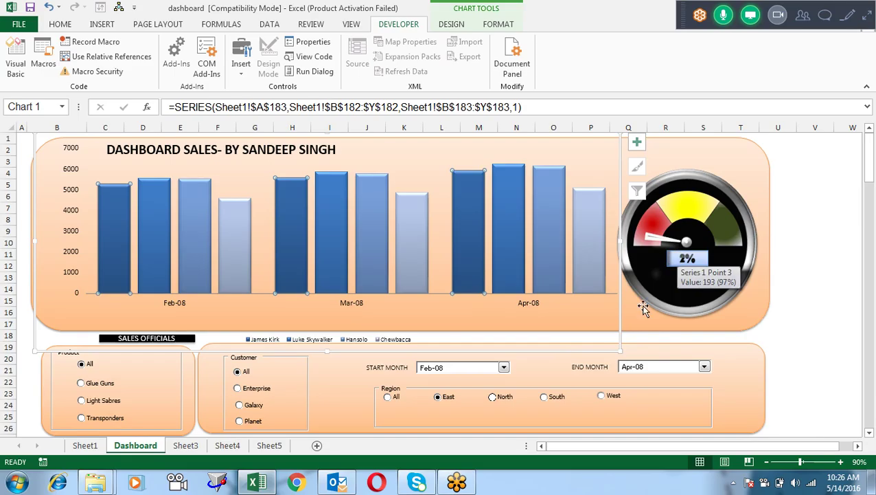
left_click(704, 366)
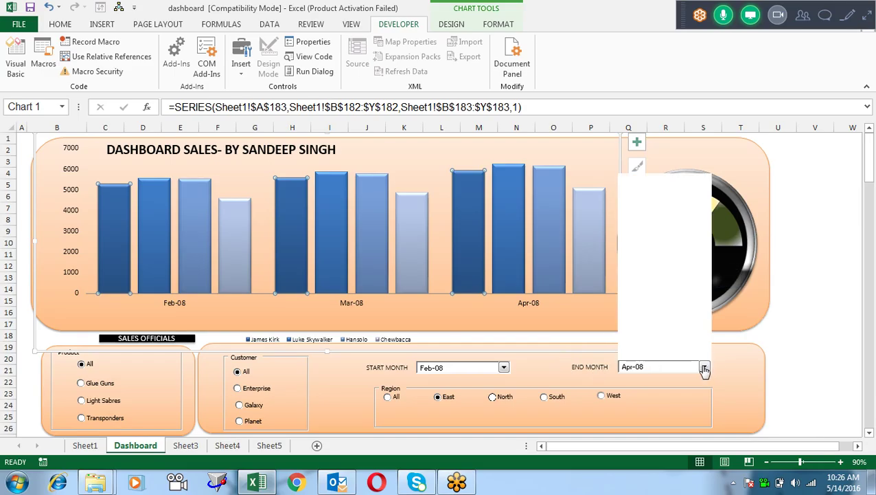
left_click(687, 355)
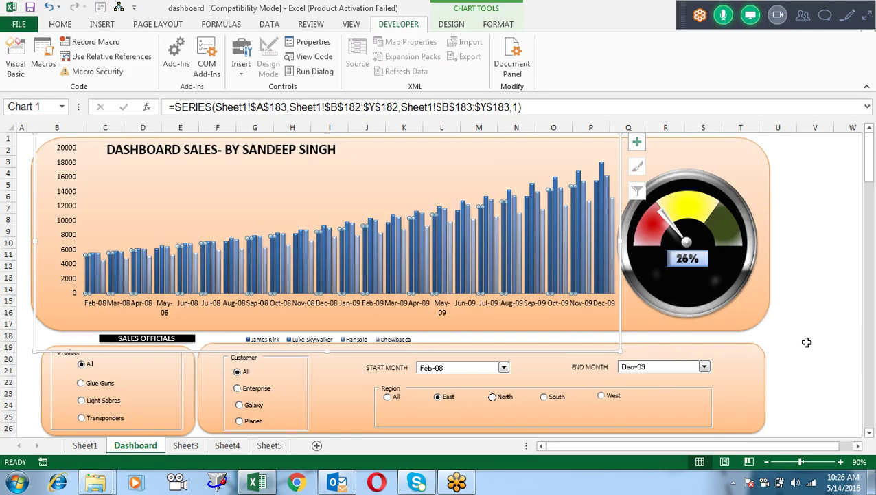
left_click(395, 402)
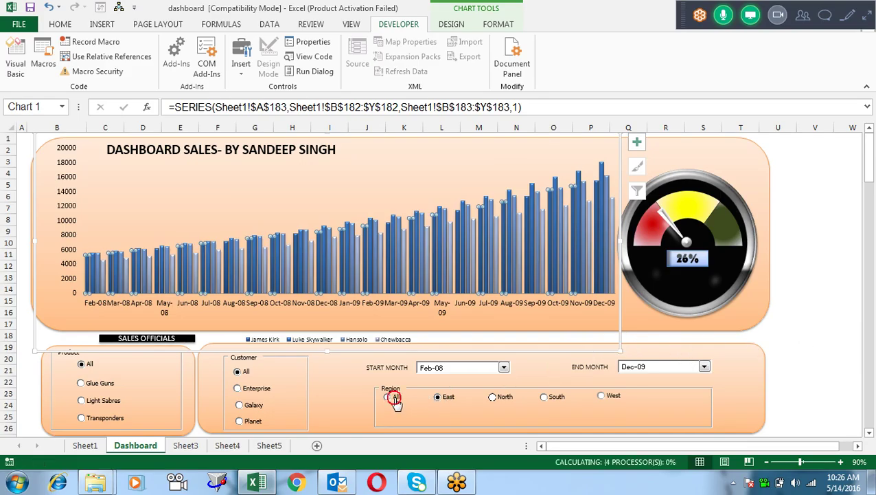
left_click(801, 266)
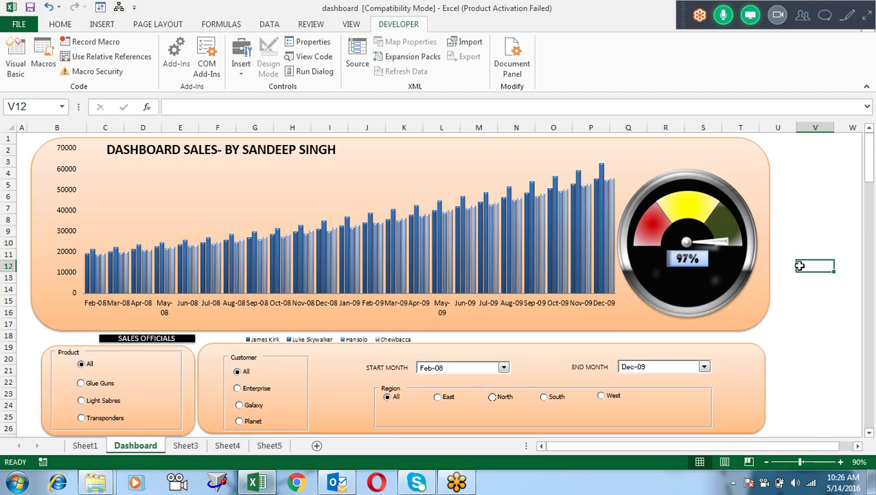
left_click(811, 221)
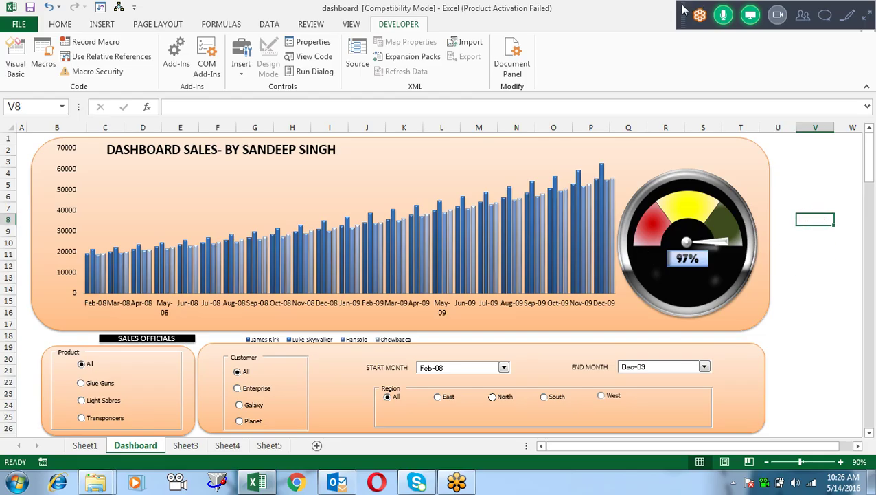
left_click_drag(685, 13, 620, 85)
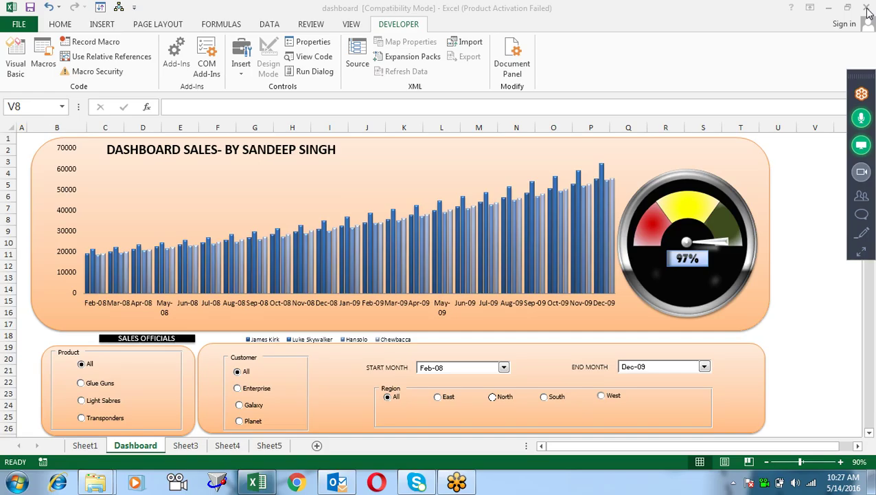
- Close the dashboard workbook with Don't Save, discarding the changes
left_click(867, 10)
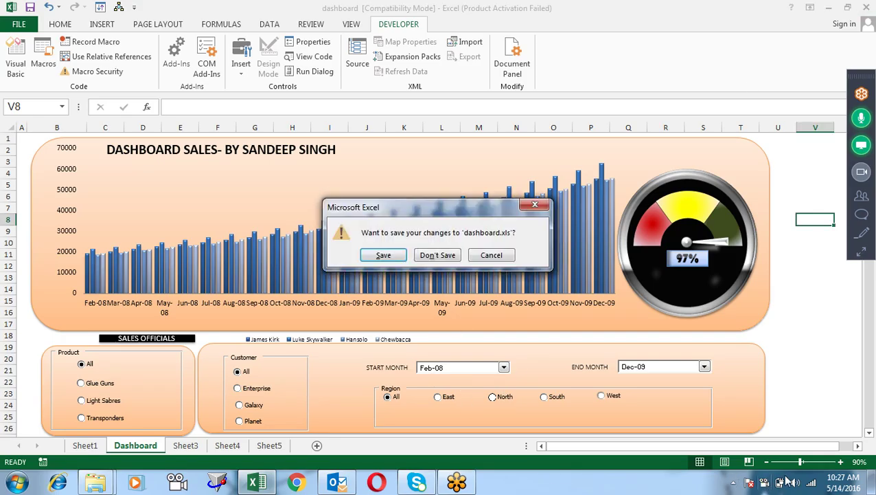
left_click(452, 256)
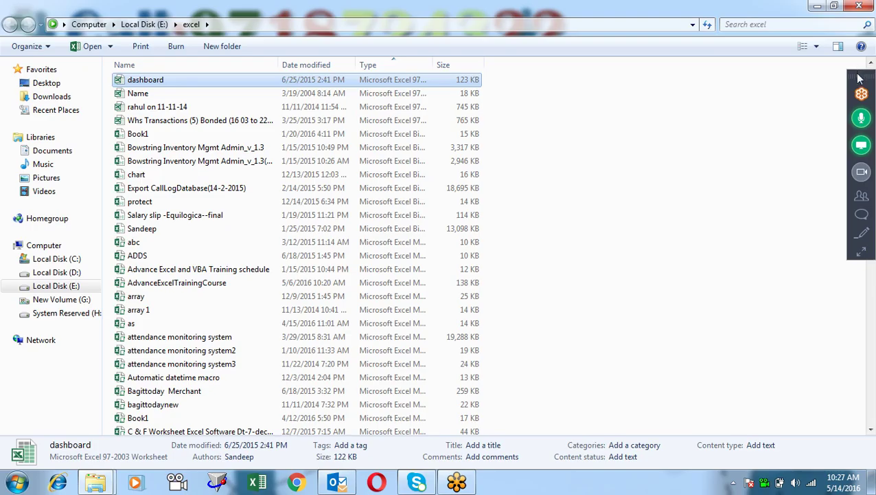
right_click(763, 483)
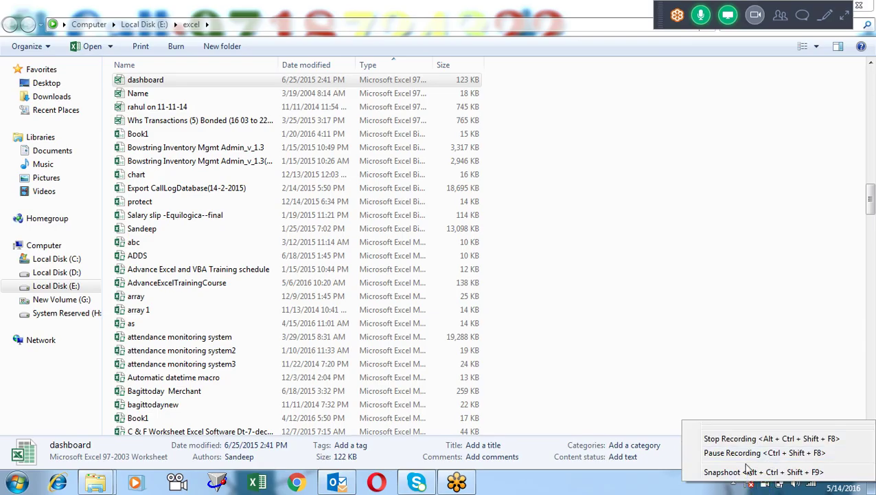